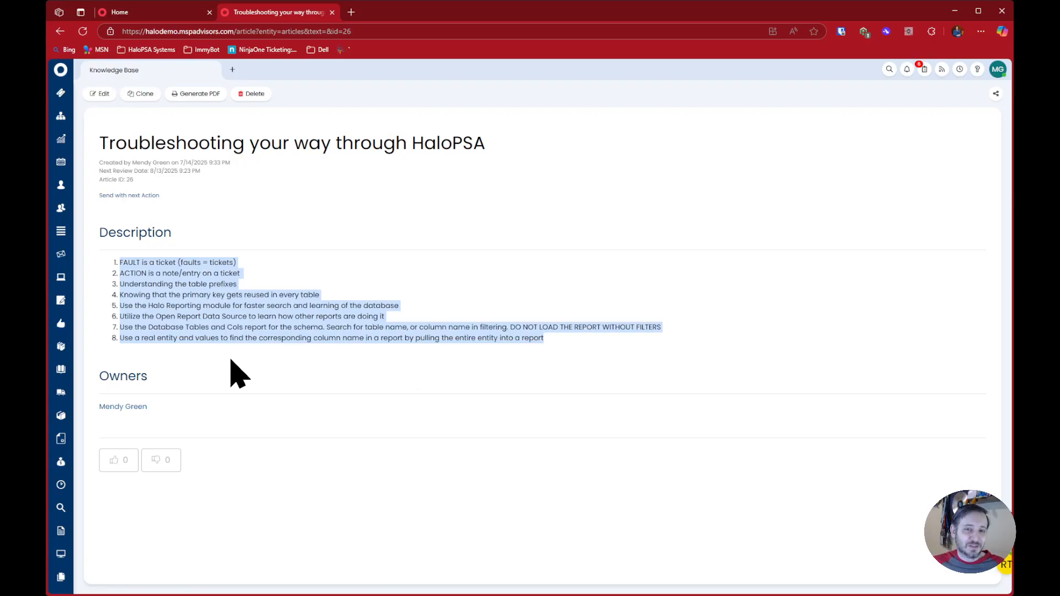
Review the first three tips in the troubleshooting article: FAULT is a ticket, ACTION is a note, and the table prefixes
click(213, 267)
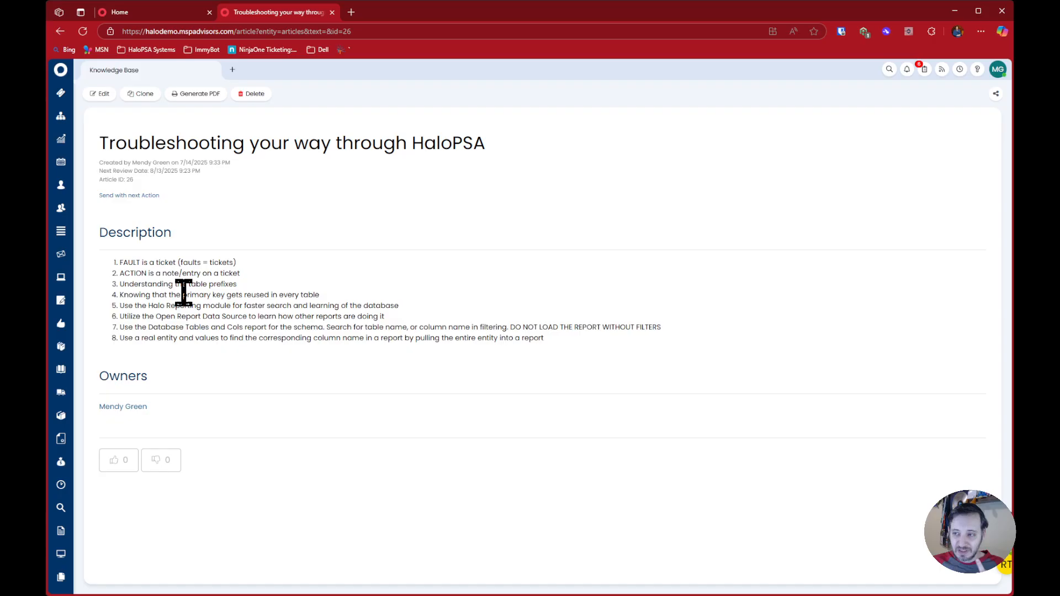
drag(120, 263, 158, 261)
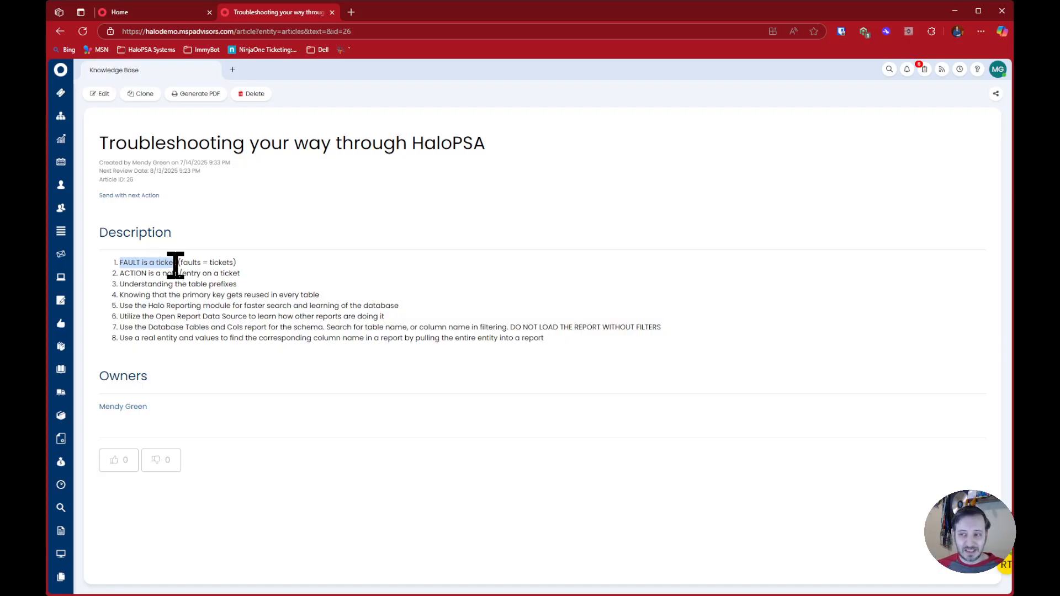
triple_click(191, 274)
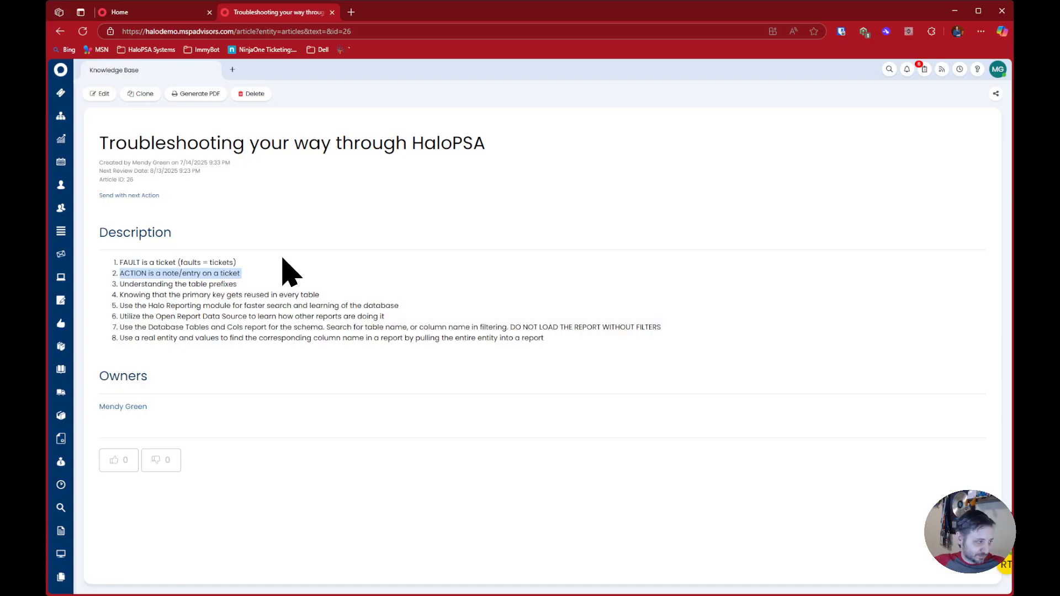
double_click(140, 284)
mouse_move(140, 284)
mouse_down()
mouse_move(241, 283)
mouse_move(125, 283)
mouse_up()
click(272, 284)
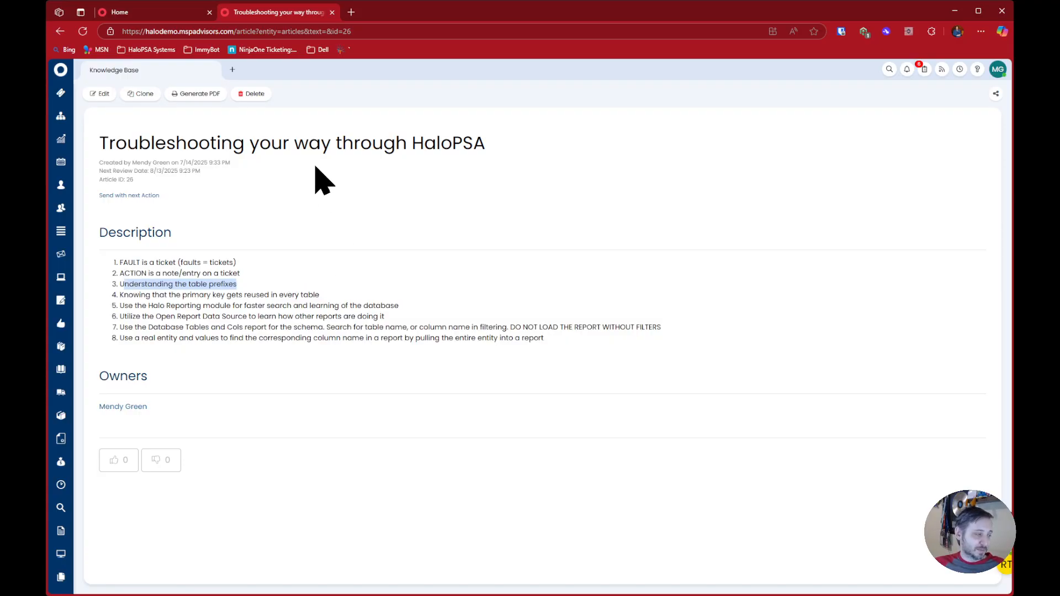
Start a new report in the Reporting module from the Home browser page
click(154, 11)
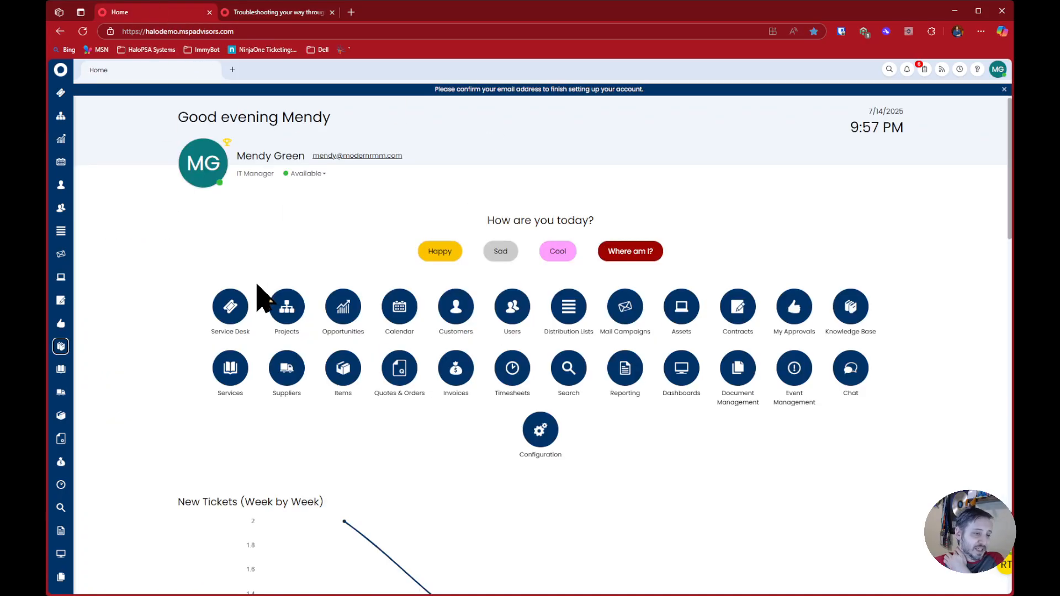
click(626, 368)
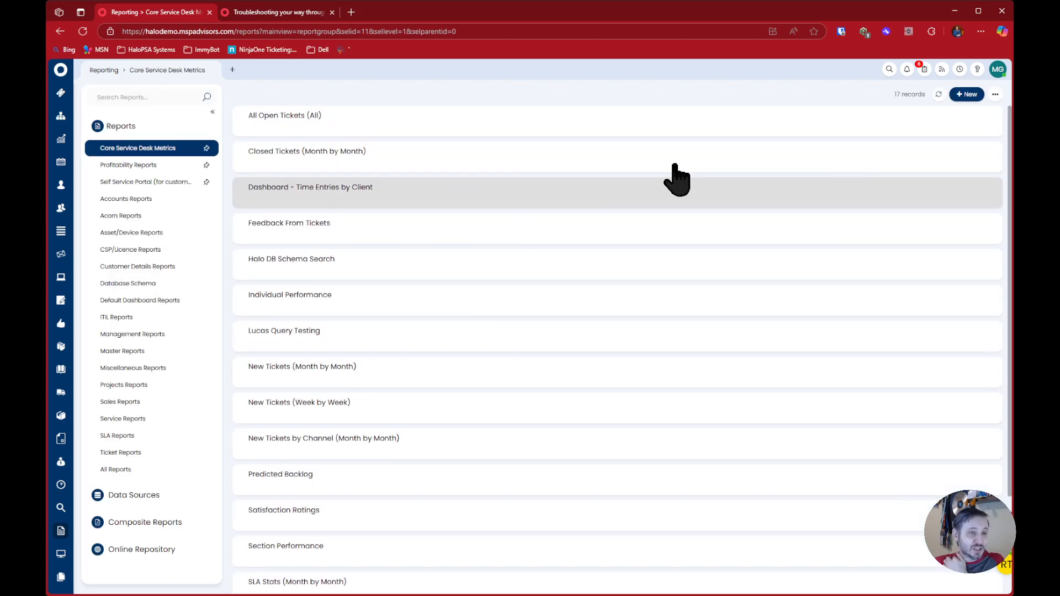
click(965, 94)
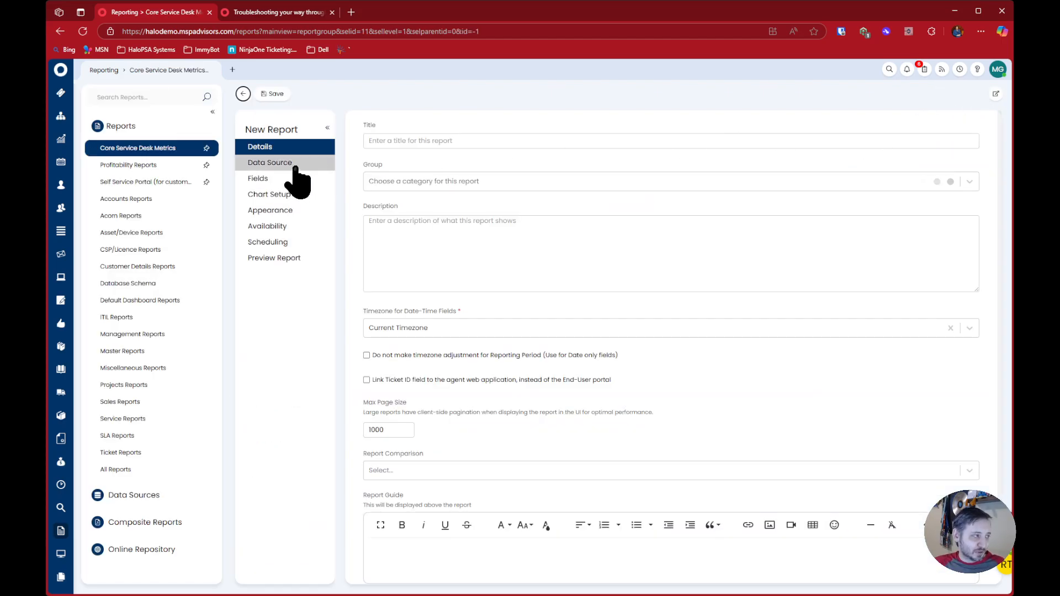
Give the new report a custom SQL query data source, "select * from area", and preview the report
click(276, 162)
text(sql)
click(431, 162)
text(select * from area)
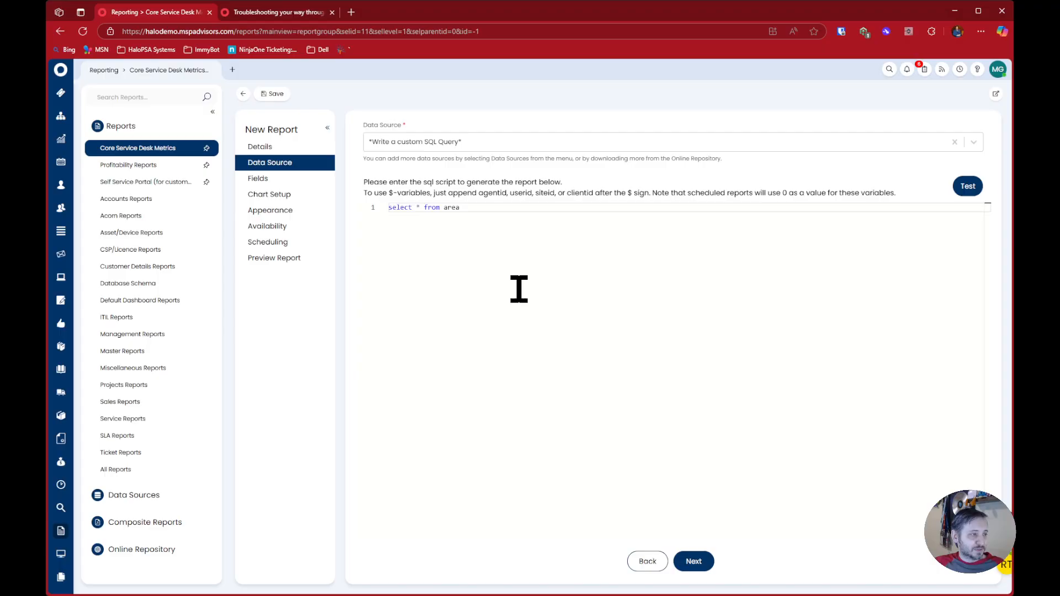
click(318, 260)
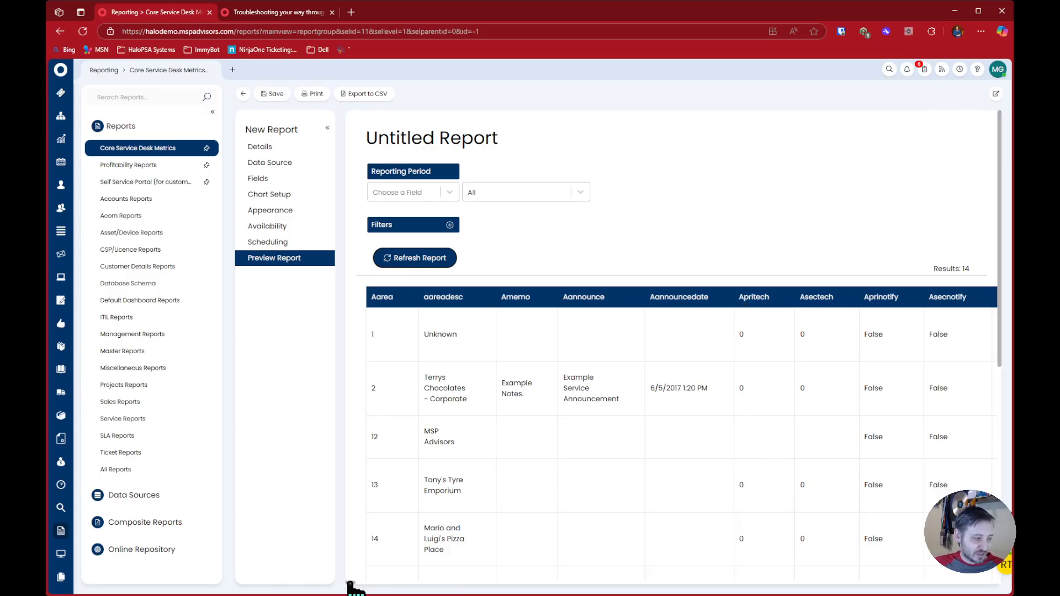
Examine the column names across the area table preview for their shared prefix
drag(351, 583, 369, 584)
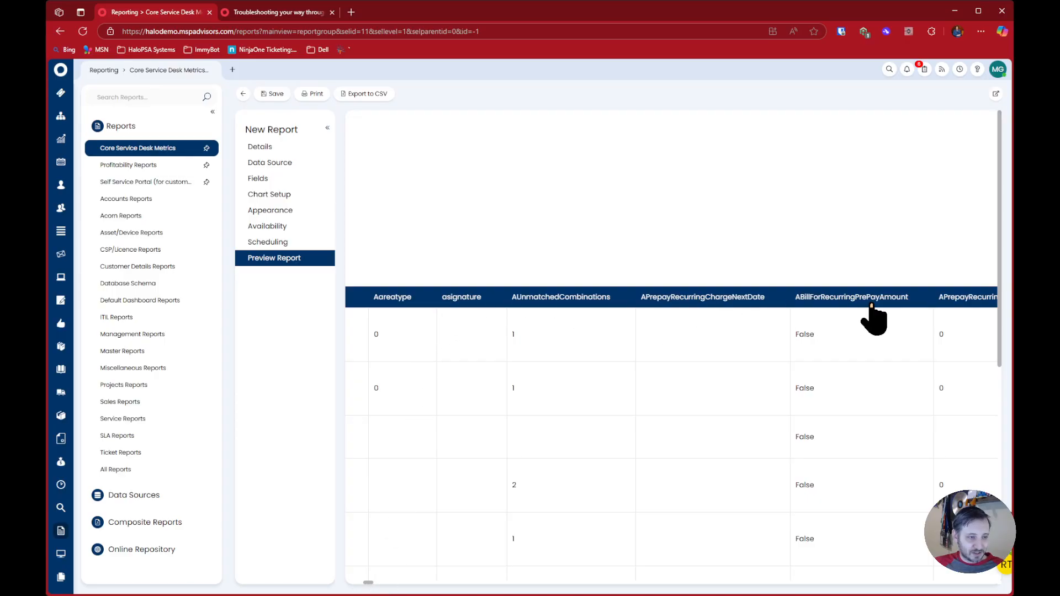
mouse_move(368, 583)
mouse_down()
mouse_move(391, 586)
mouse_move(379, 586)
mouse_up()
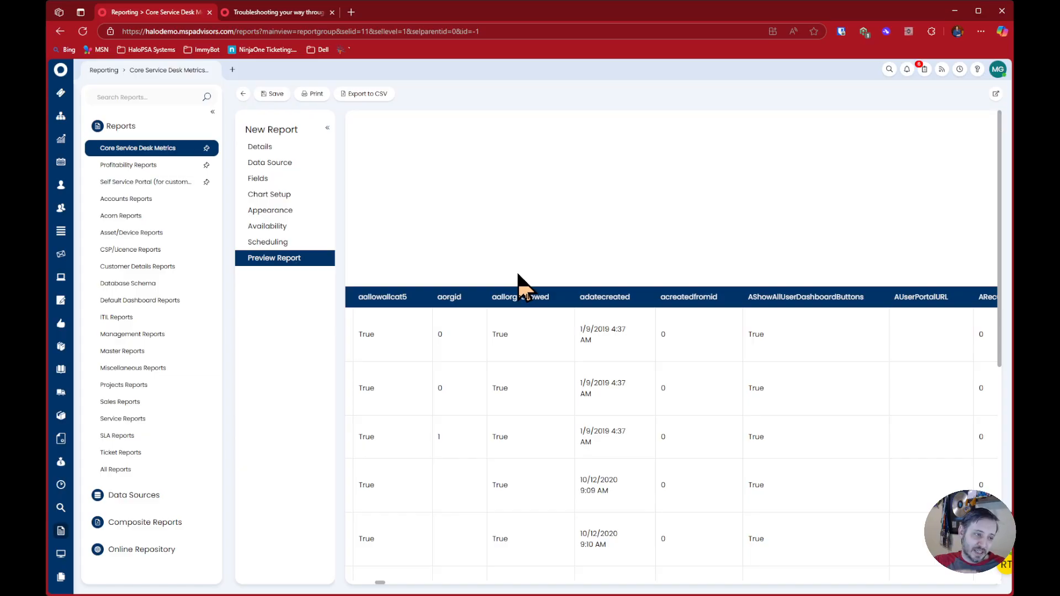
drag(379, 583, 350, 583)
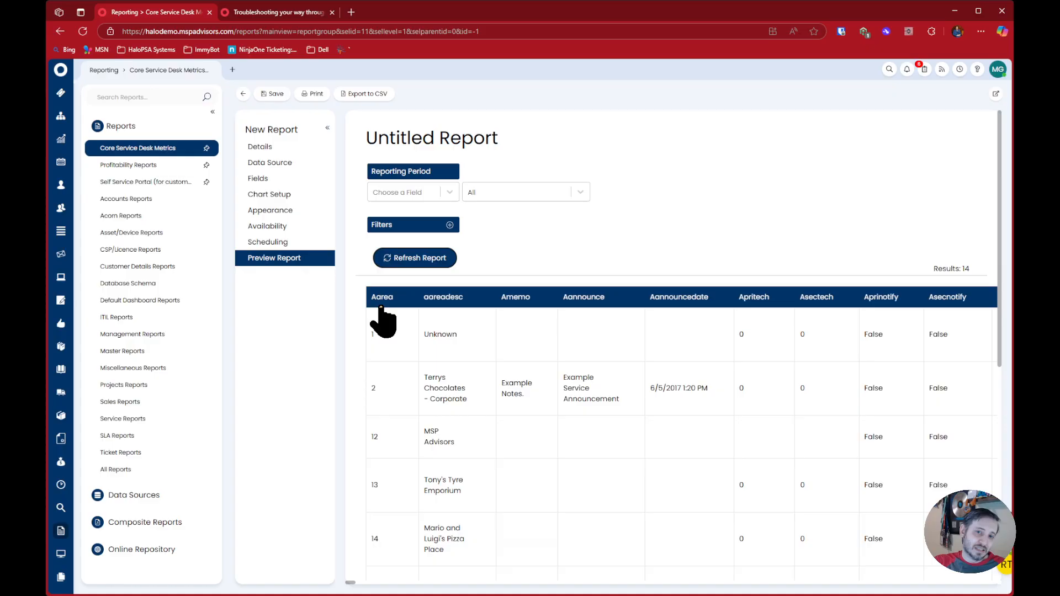
Change the report's SQL query to "select * from site" and preview the report
click(282, 162)
double_click(482, 216)
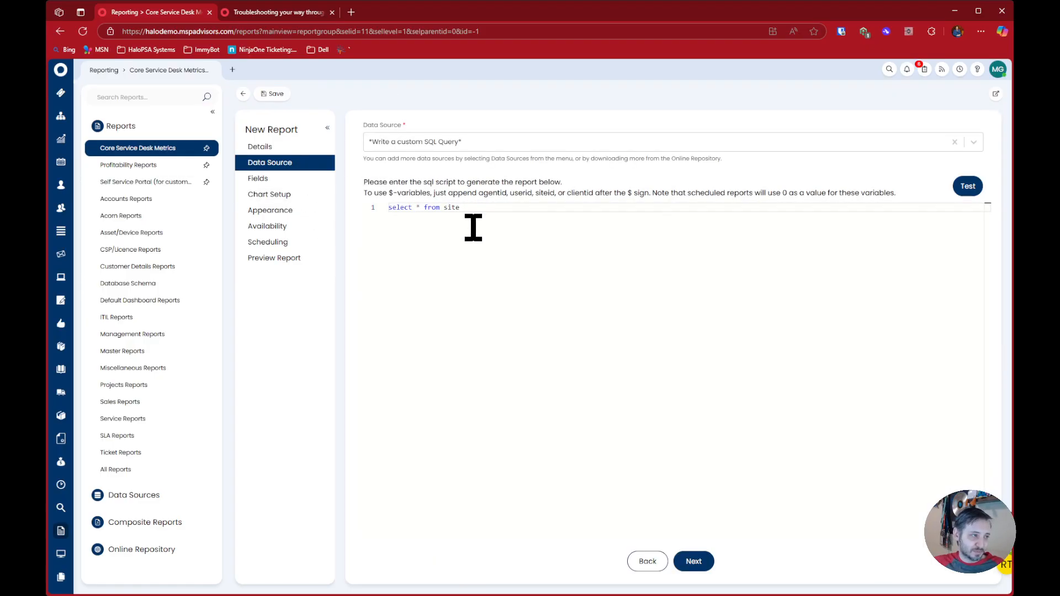
click(323, 258)
click(377, 254)
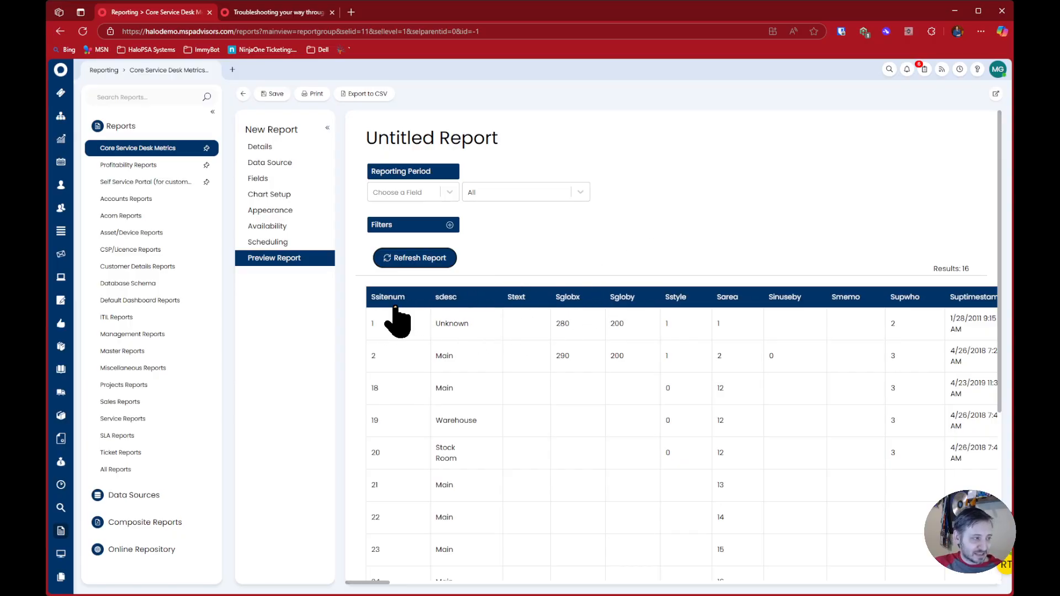
Examine the Ssitenum and sdesc columns and their values in the site table preview
drag(369, 299, 467, 301)
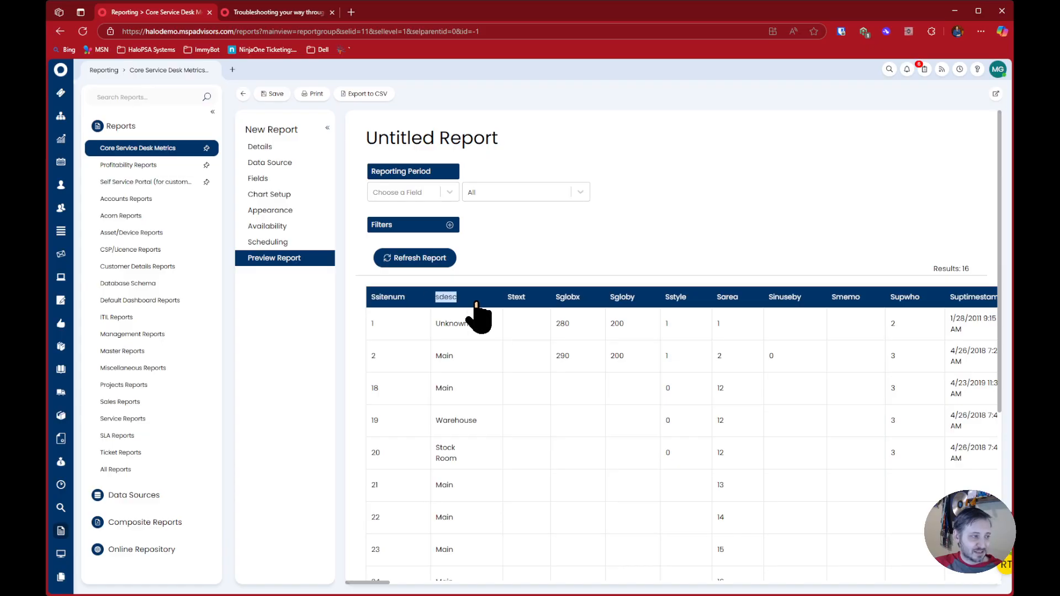
click(572, 260)
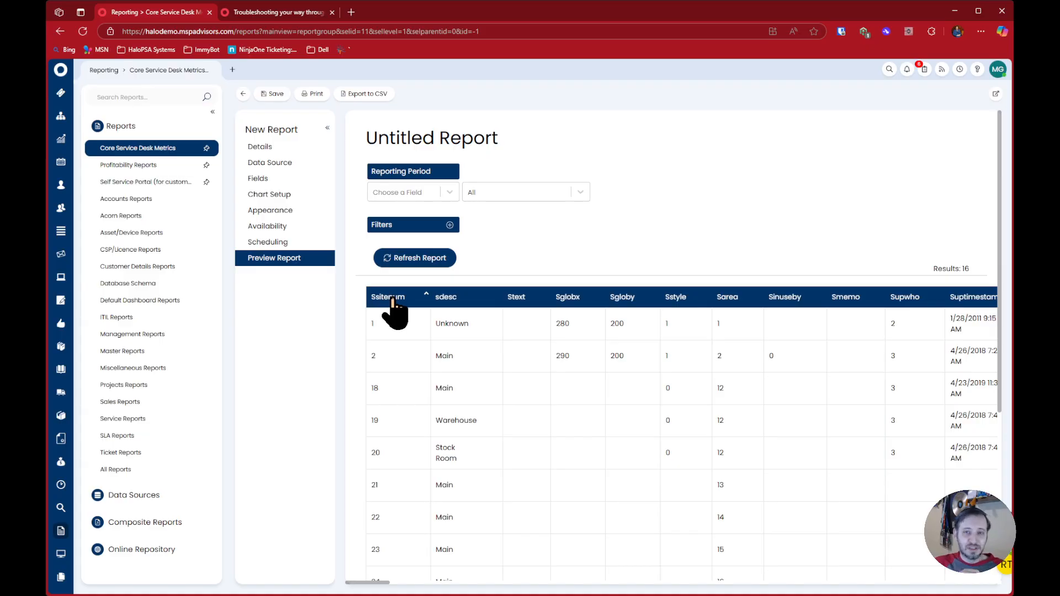
drag(372, 352, 378, 367)
scroll(393, 472, down, 3)
scroll(393, 472, up, 2)
scroll(392, 466, up, 1)
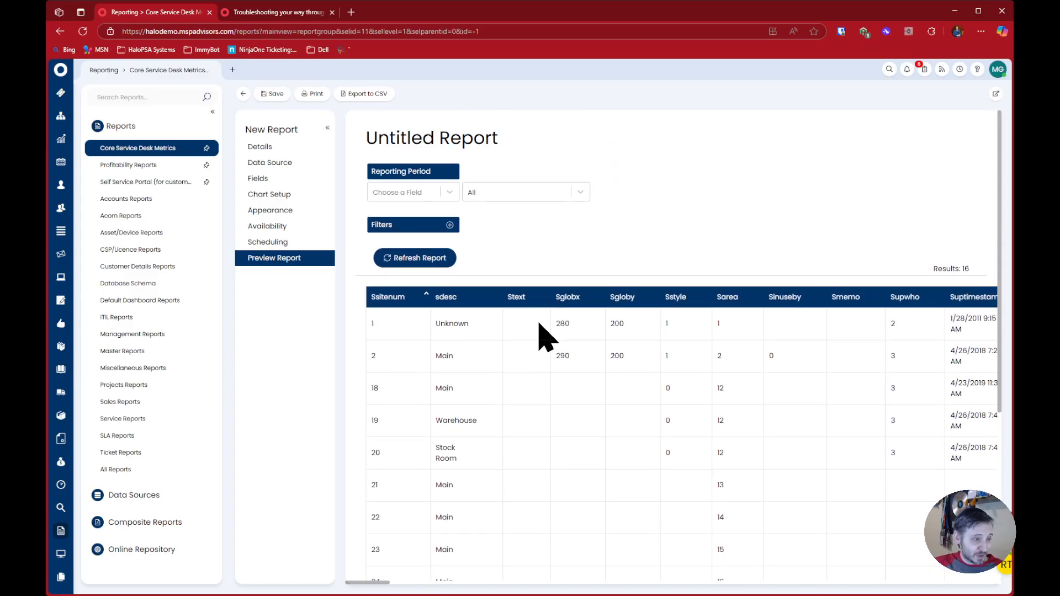
Sort the preview by Sarea and compare the Ssitenum, Sarea and sdesc values of the first row
drag(717, 301, 739, 303)
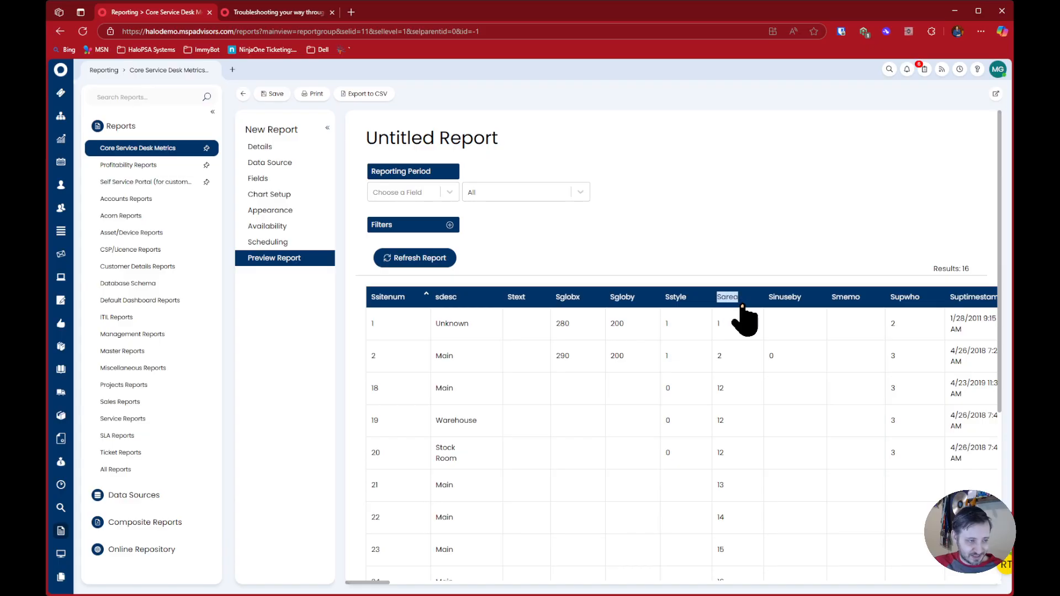
click(742, 304)
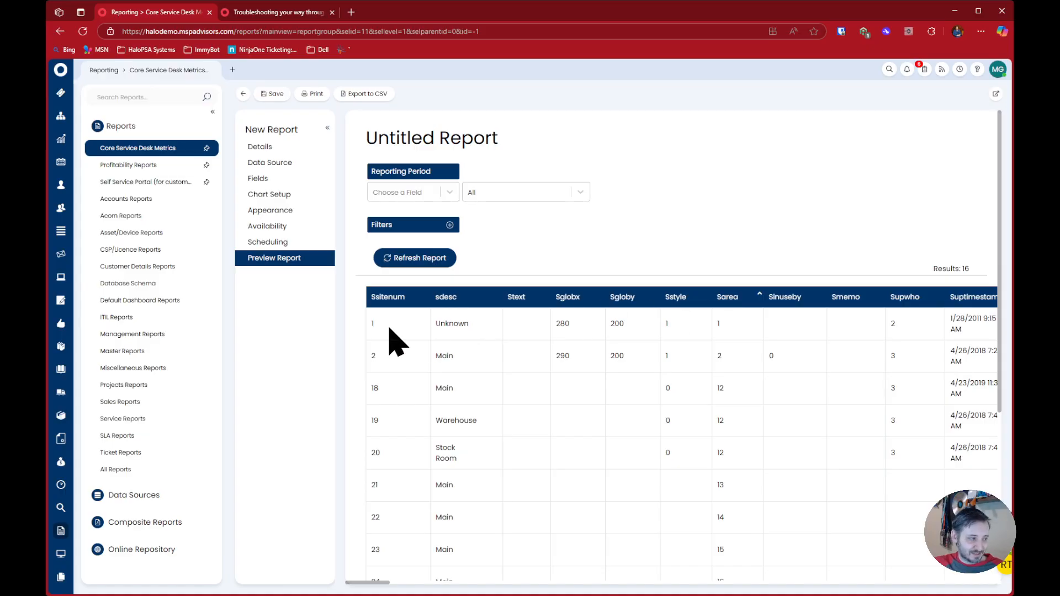
drag(389, 327, 364, 324)
click(720, 331)
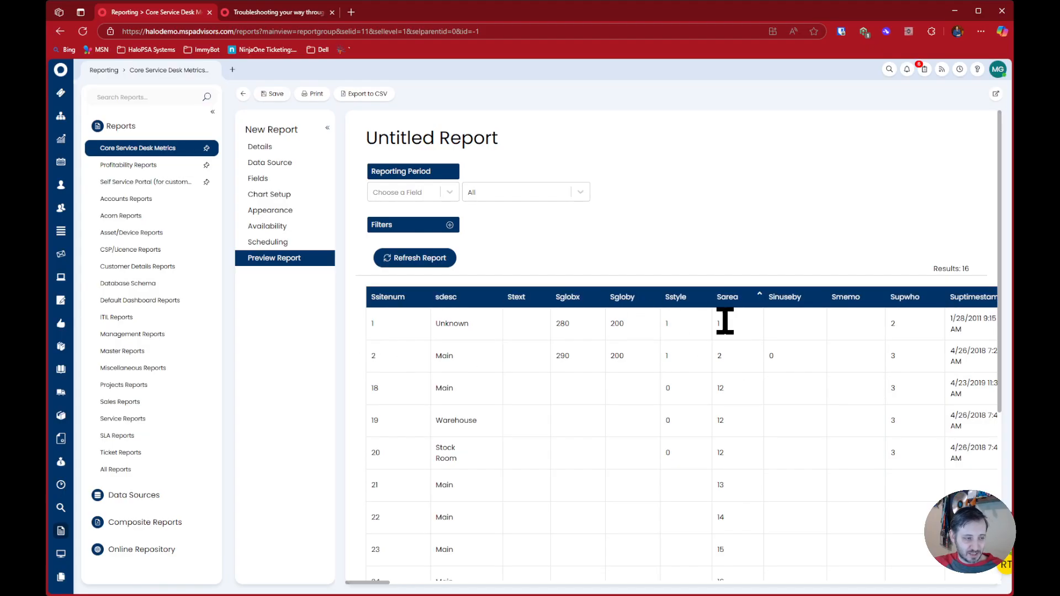
double_click(445, 323)
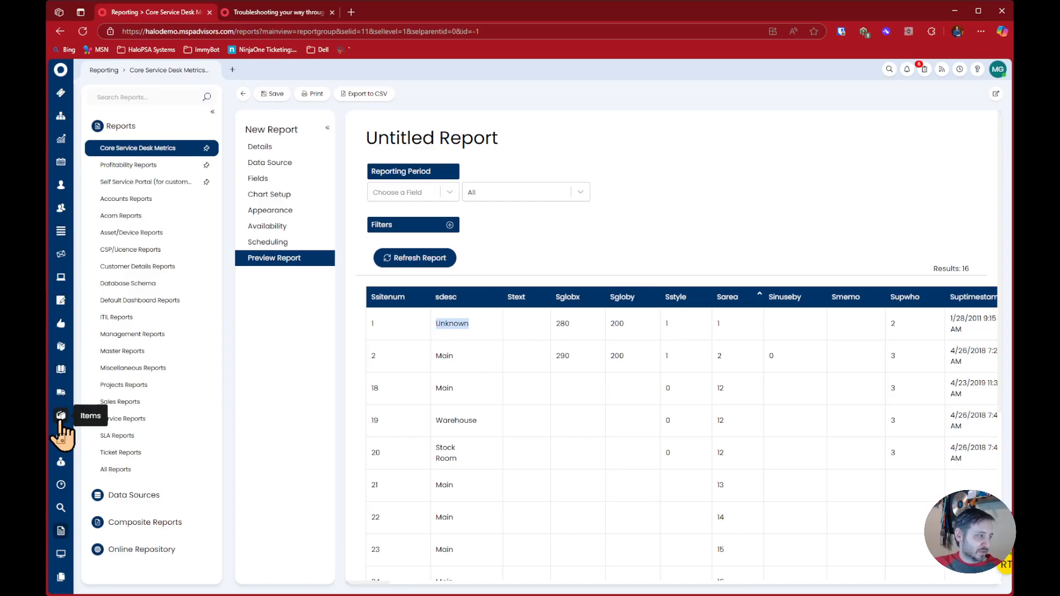
Open the Clients list in a separate browser page, view the Unknown client and check the client ID in its URL
middle_click(63, 192)
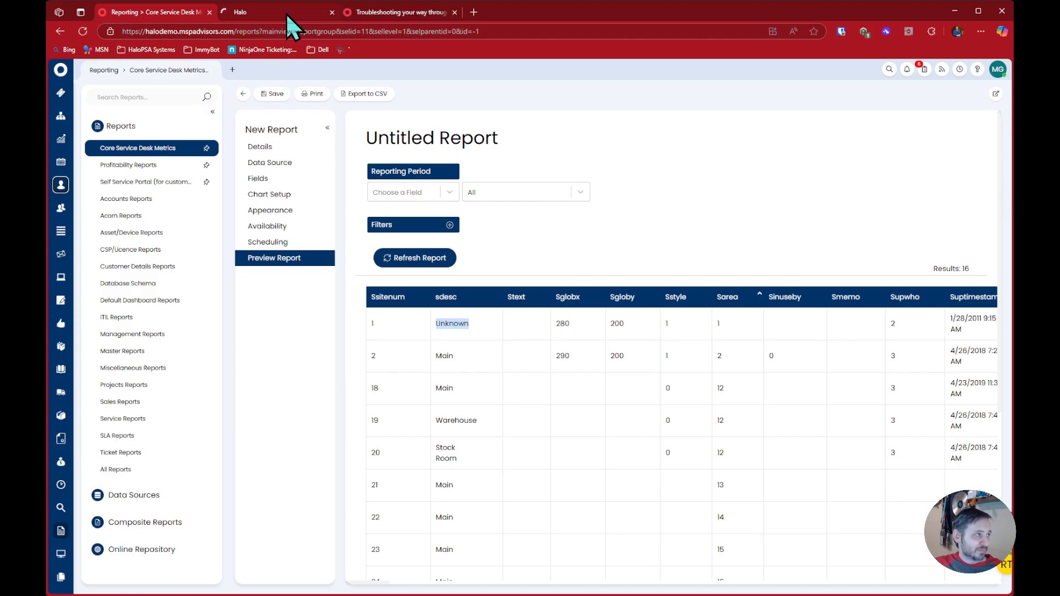
click(286, 17)
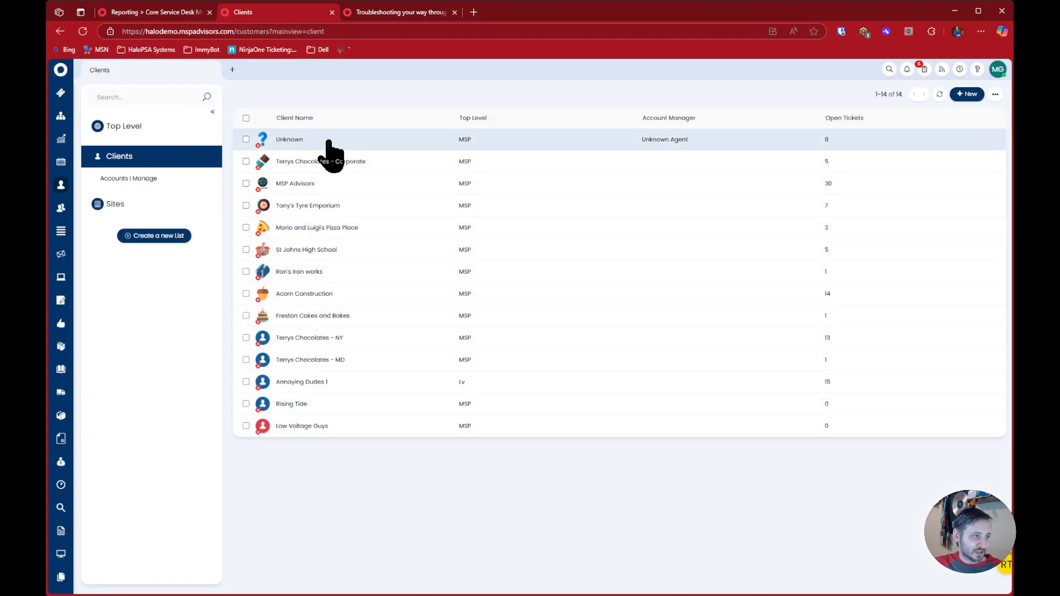
click(325, 140)
click(354, 32)
drag(354, 34, 501, 30)
click(514, 28)
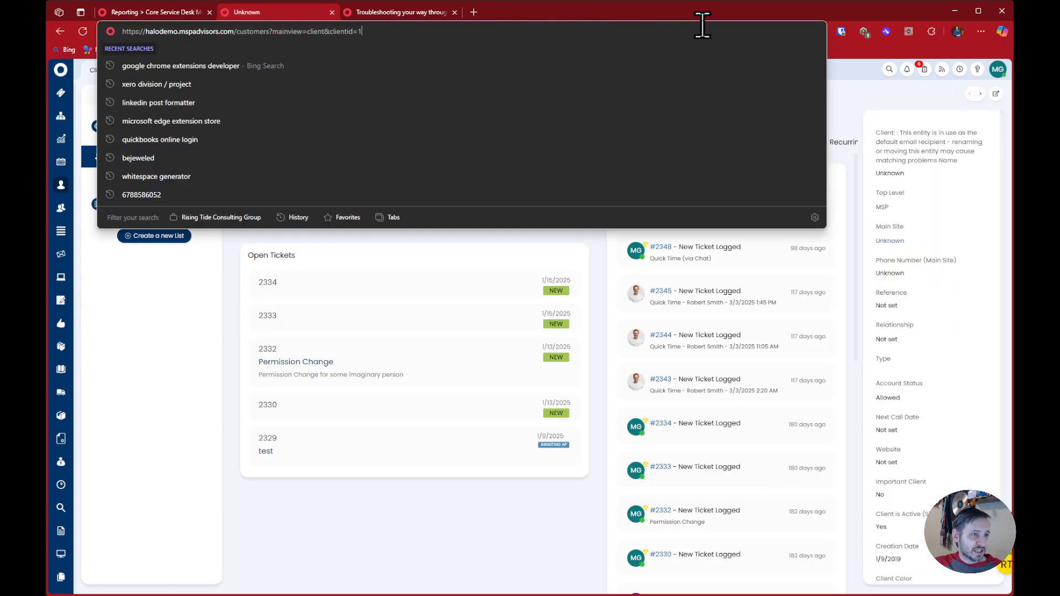
click(851, 81)
List the Unknown client's sites, open its Unknown site and check the site ID in the URL
click(356, 142)
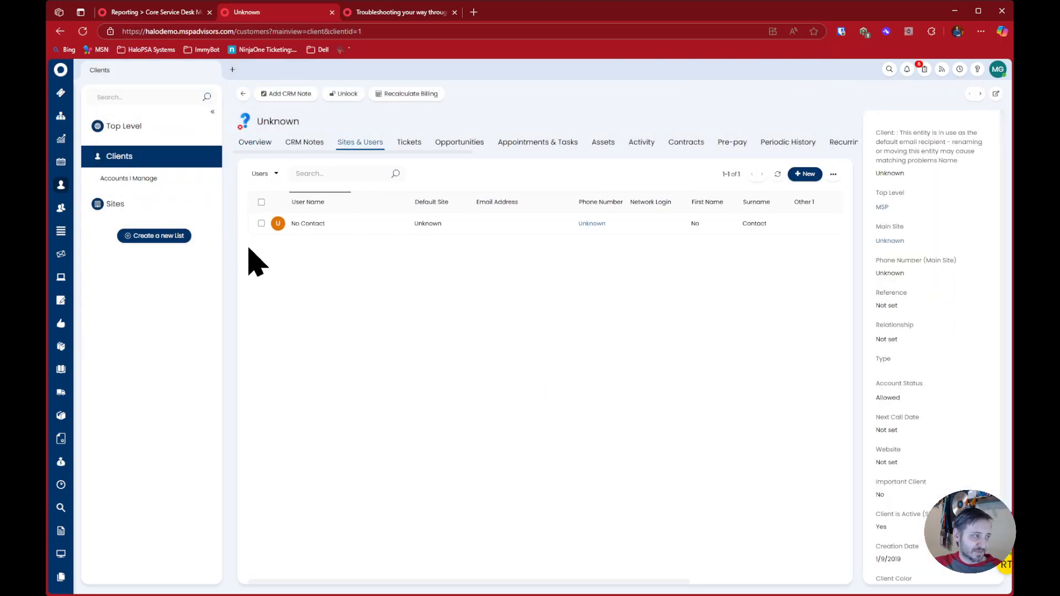
click(264, 175)
click(266, 190)
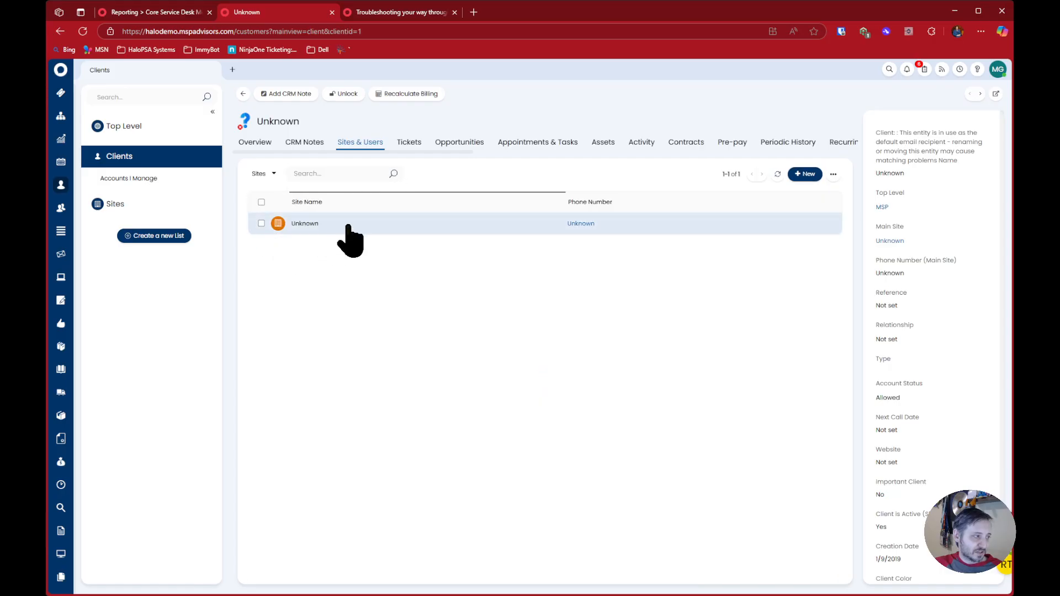
click(303, 224)
drag(267, 32, 367, 31)
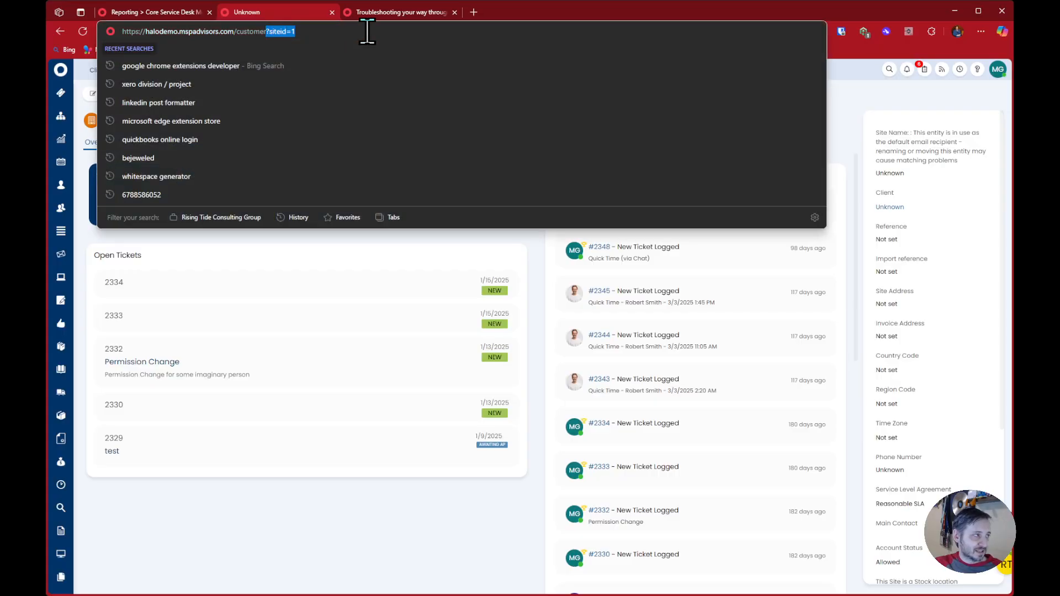
Check the second row's Ssitenum in the report, and load the customer page with siteid=2
click(170, 11)
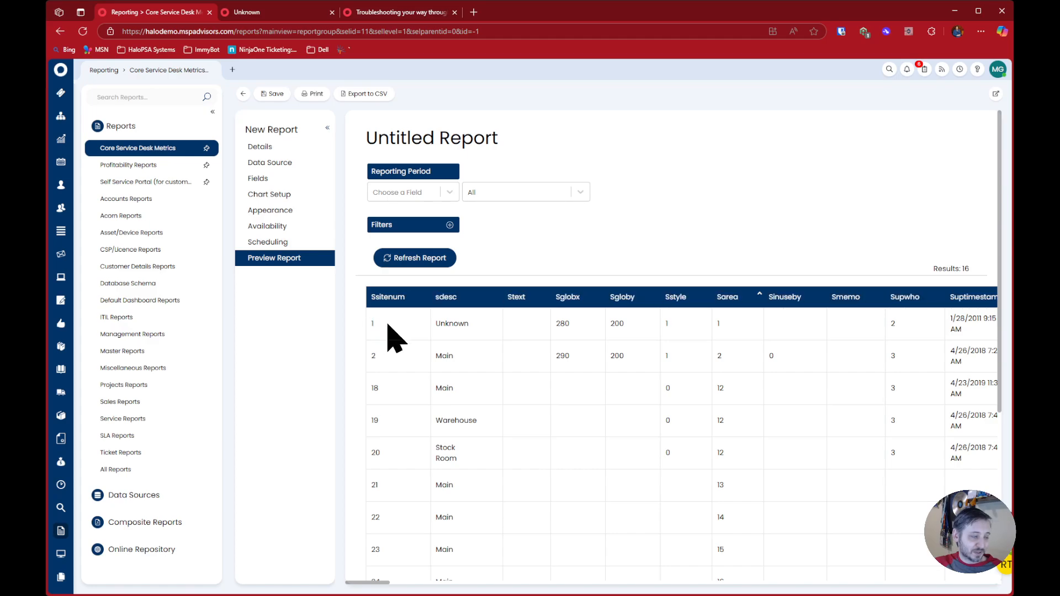
double_click(373, 358)
click(250, 13)
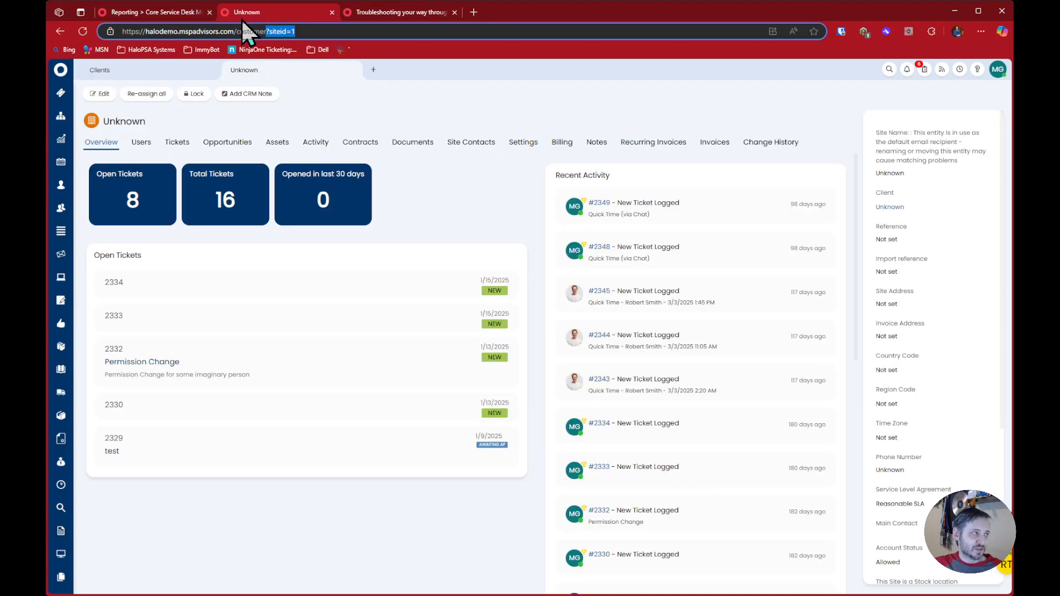
key(BackSpace)
text(2)
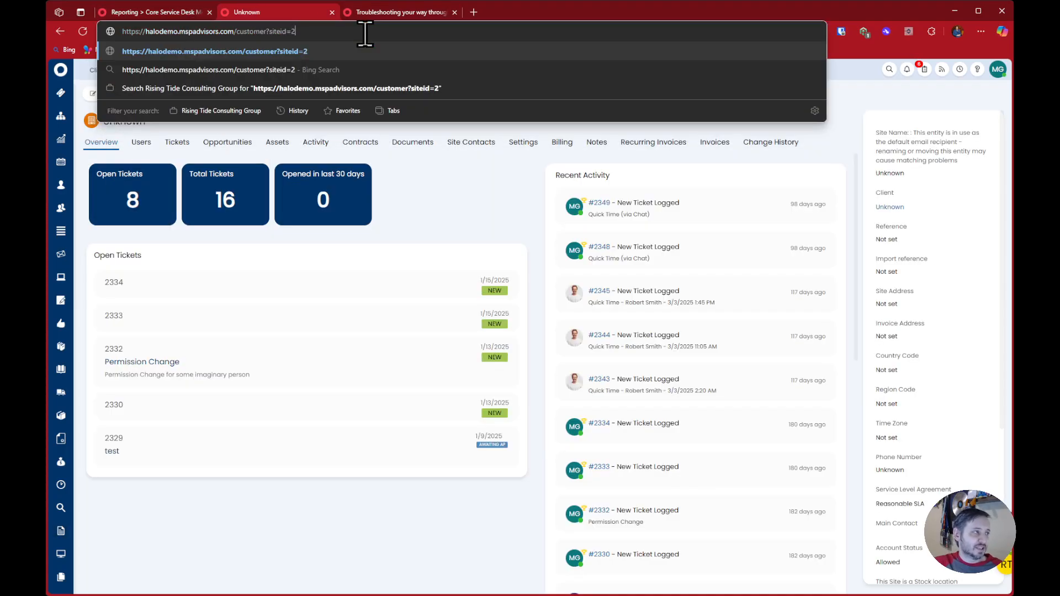
key(Return)
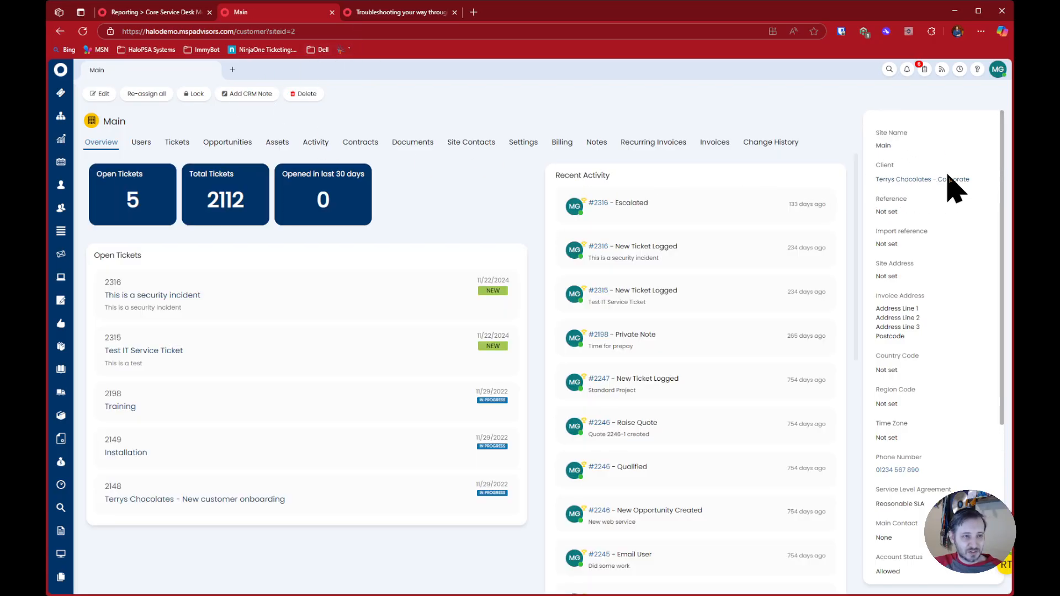
Compare the Main site's Sarea value in the report with the client ID in the URL of its client, Terrys Chocolates - Corporate
click(185, 13)
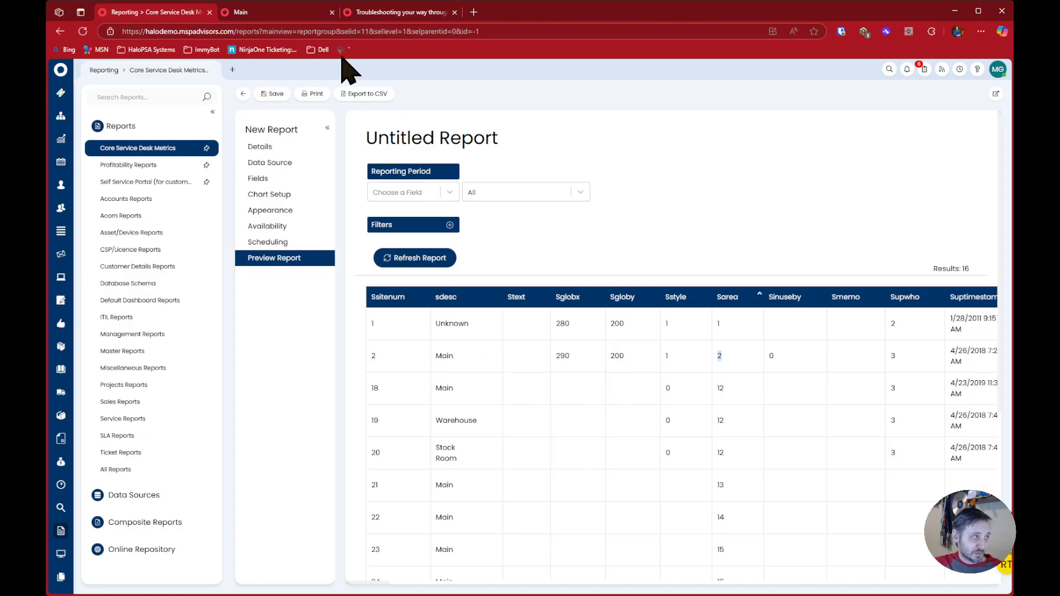
click(308, 16)
click(903, 180)
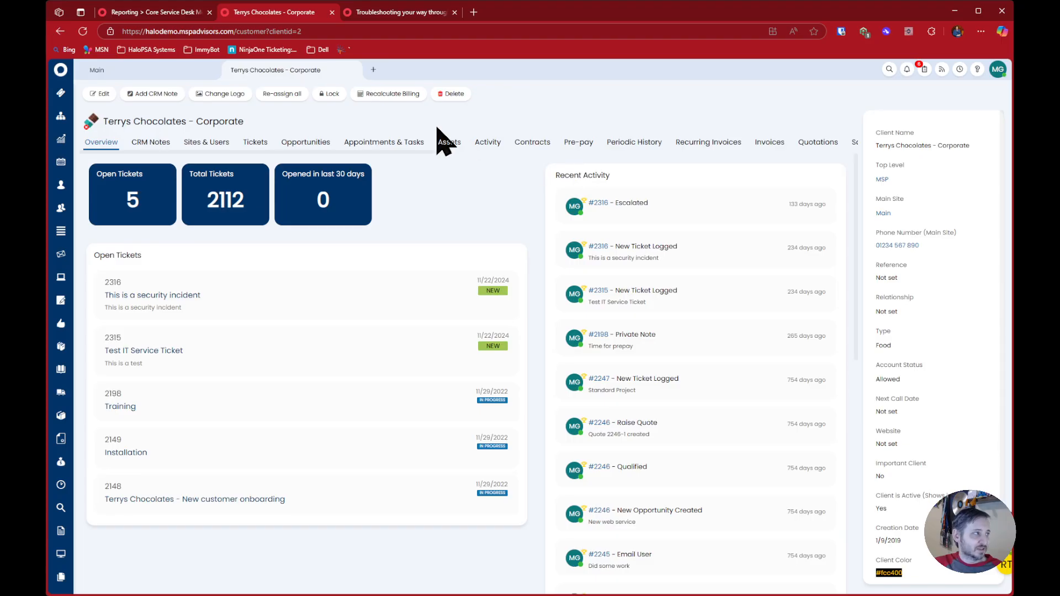
click(258, 28)
click(174, 12)
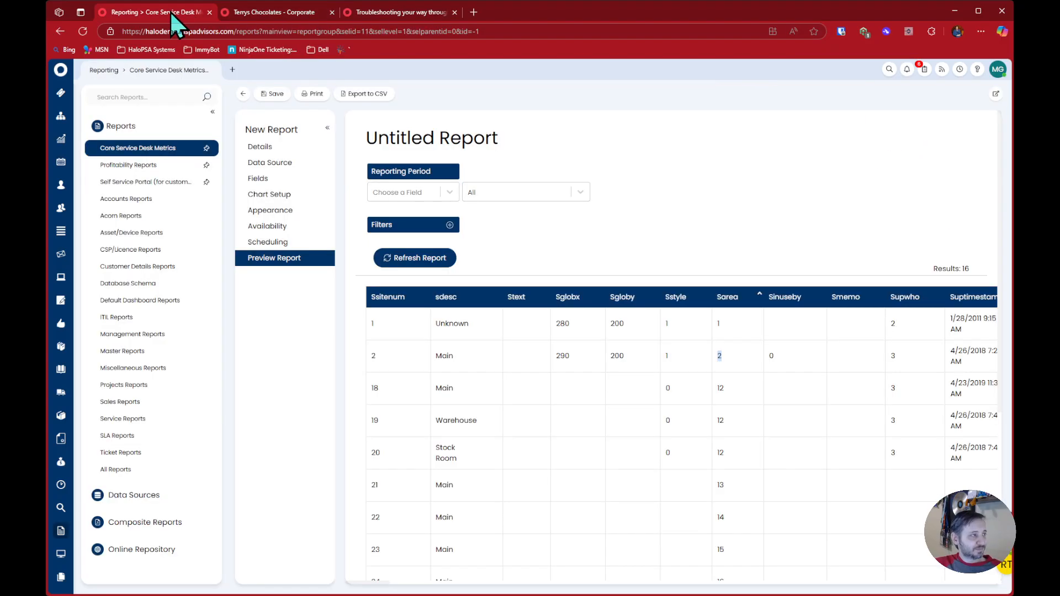
click(716, 179)
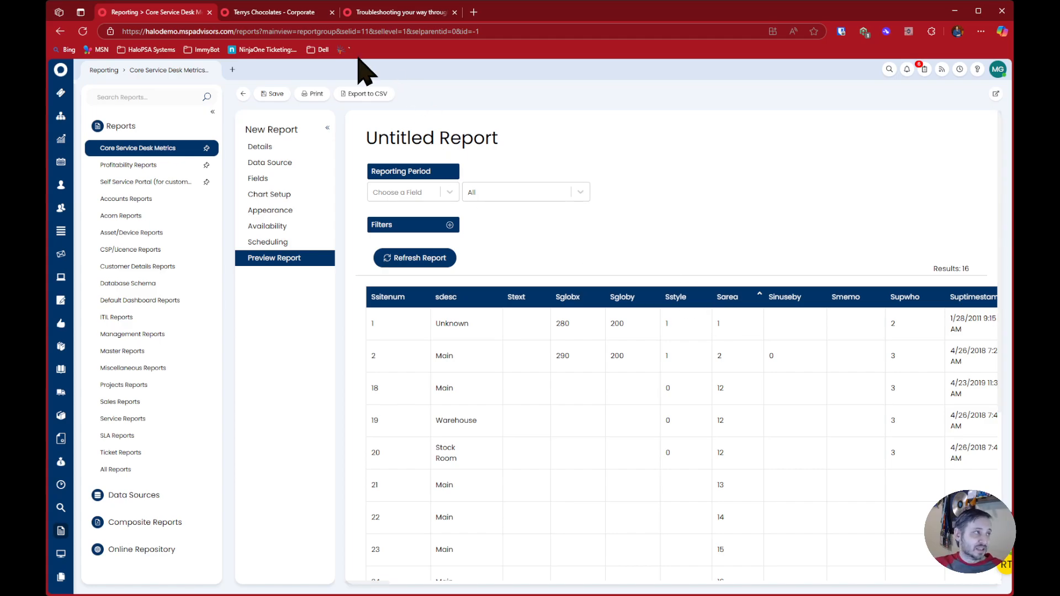
Open the troubleshooting article and highlight the line "Understanding the table prefixes"
click(364, 13)
double_click(188, 286)
click(188, 286)
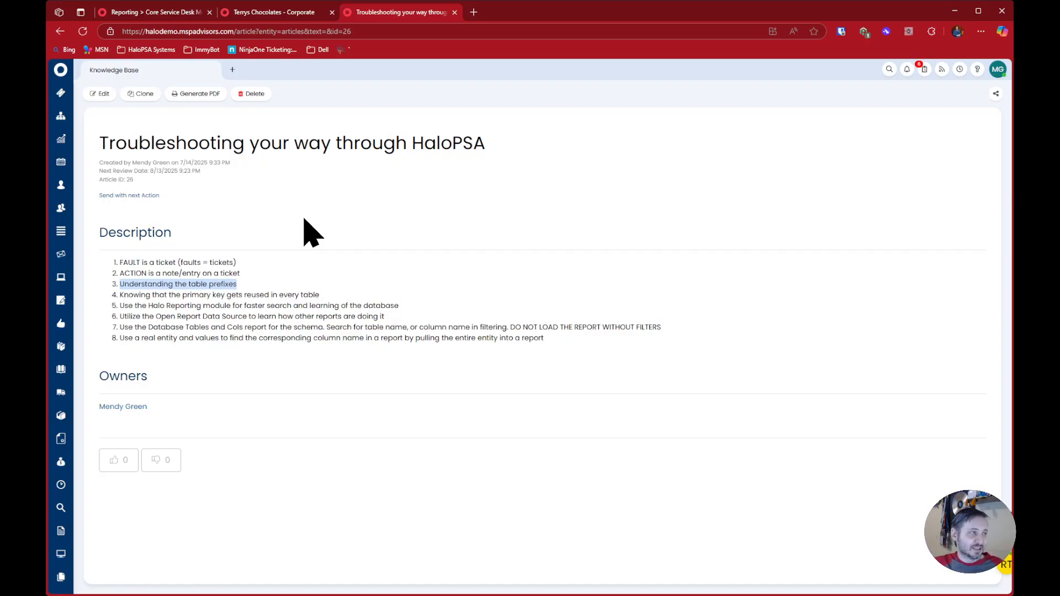
Return to the site report and examine the prefixes of its column names, including SIsInvoiceSite
click(187, 13)
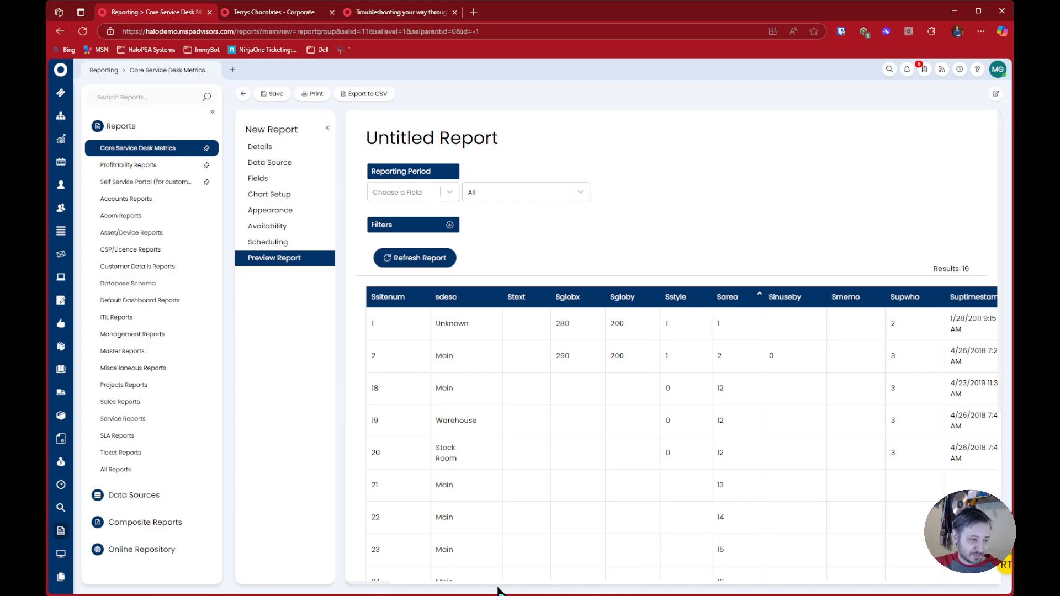
drag(380, 585, 390, 586)
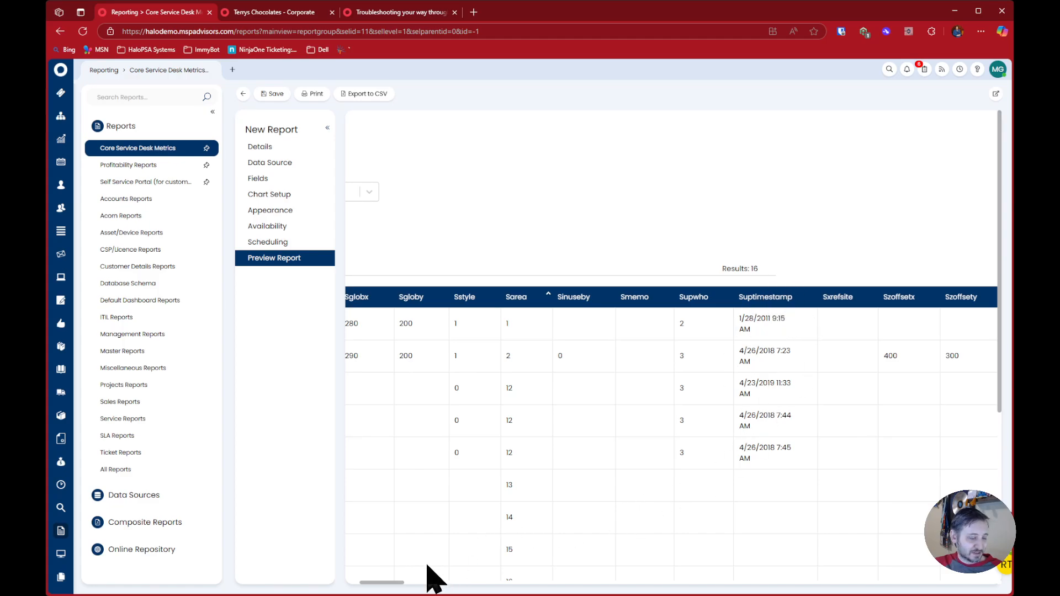
drag(380, 586, 413, 586)
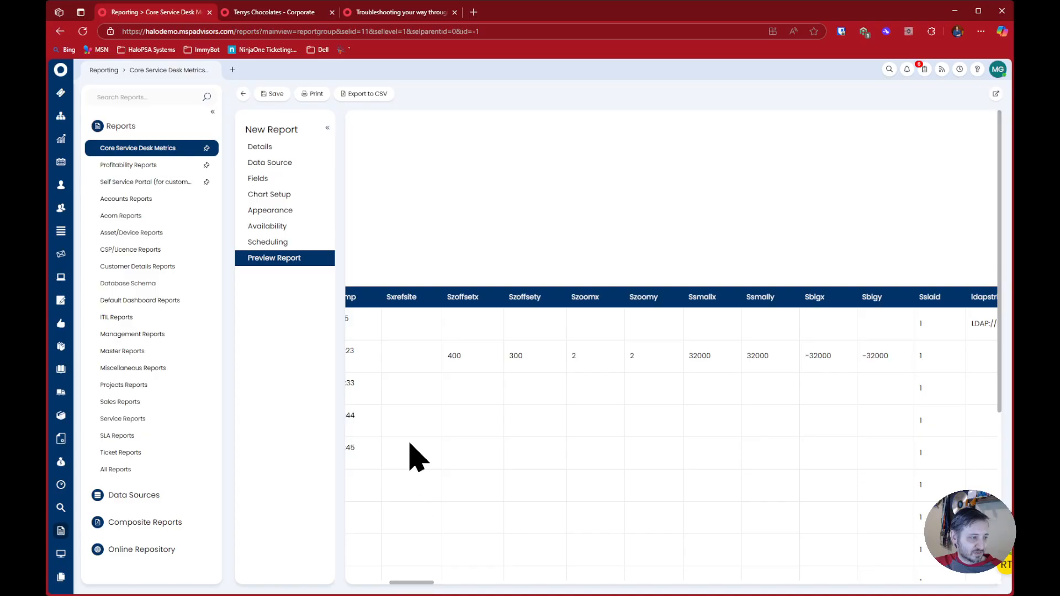
drag(416, 586, 456, 589)
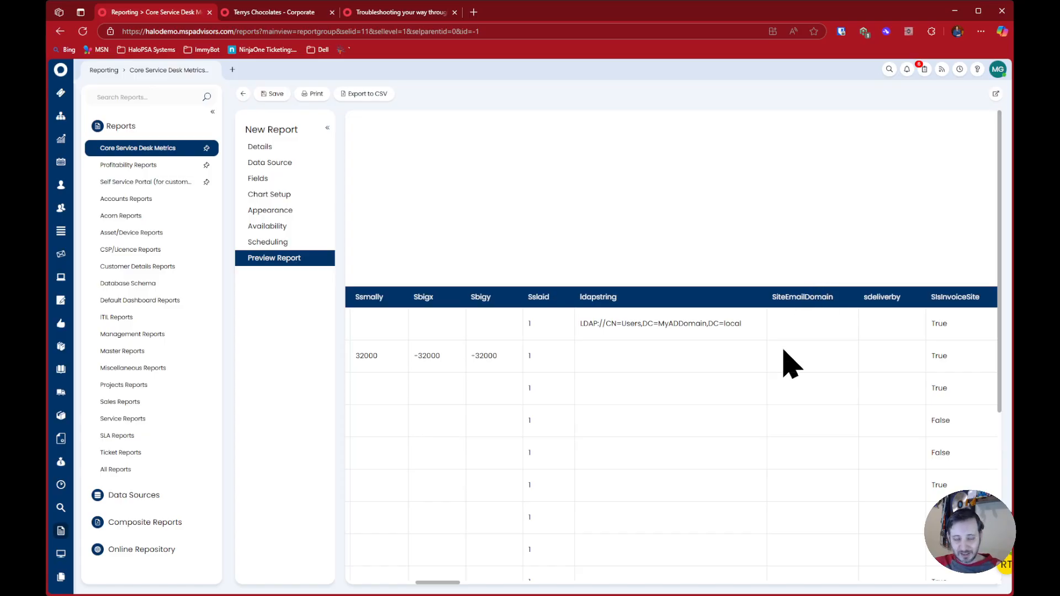
drag(446, 586, 466, 589)
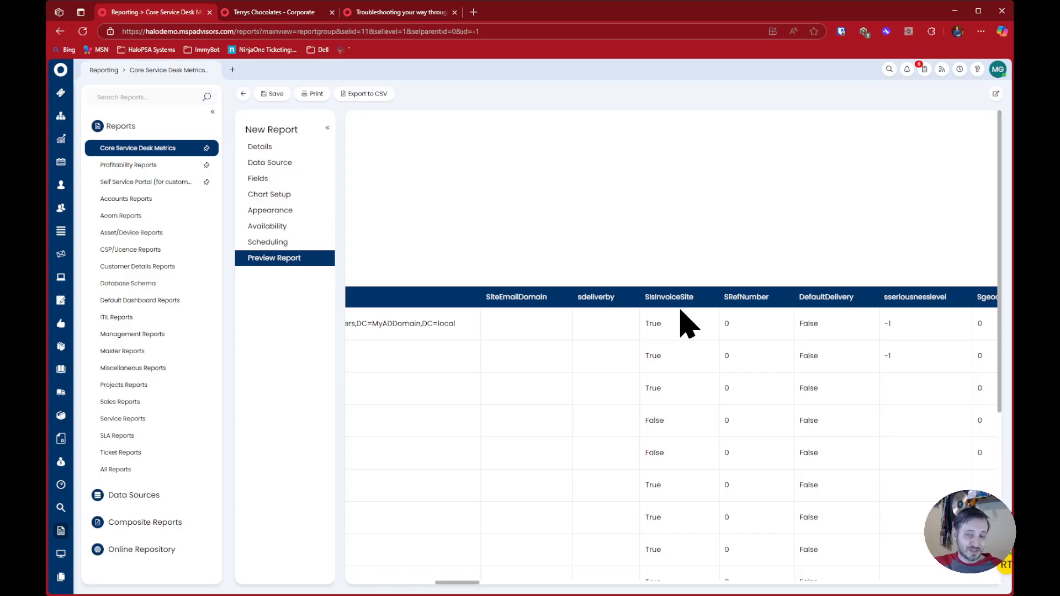
drag(640, 301, 701, 307)
click(699, 353)
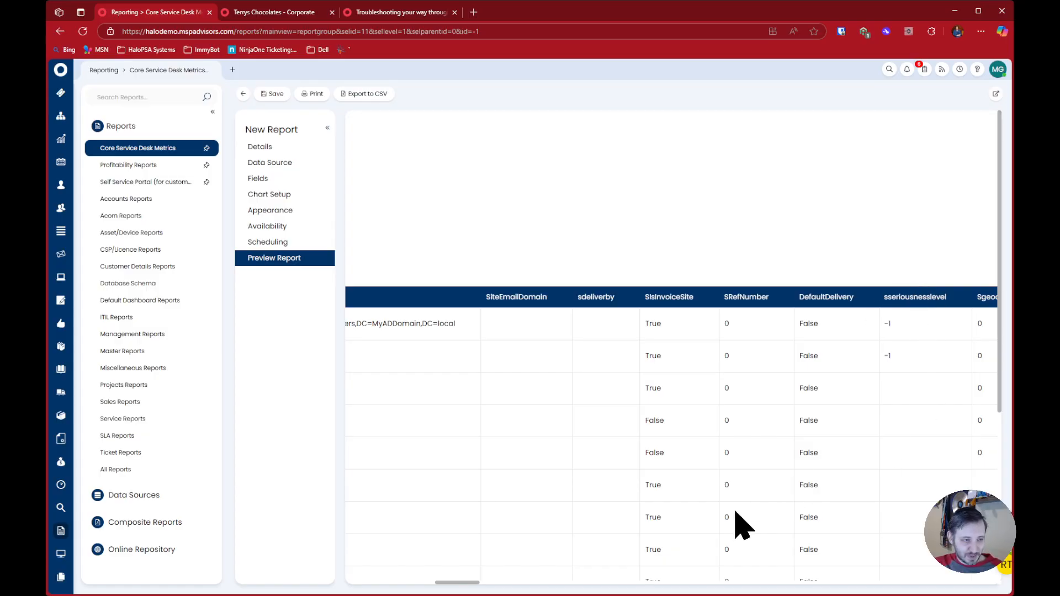
drag(457, 589, 484, 588)
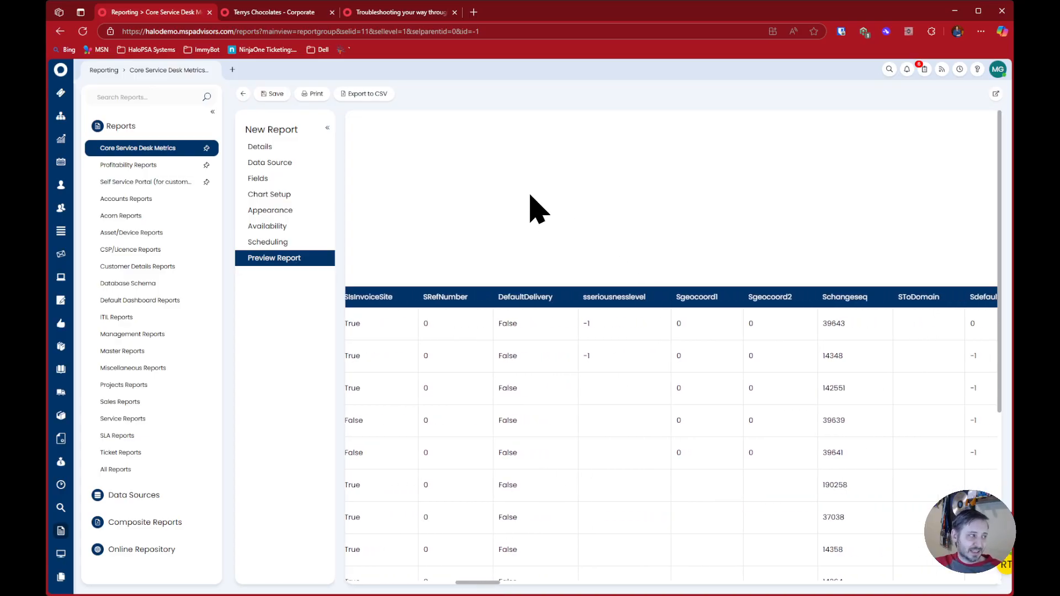
View the report's SQL query, and highlight "Knowing that the primary key gets reused in every table" in the troubleshooting article
click(294, 163)
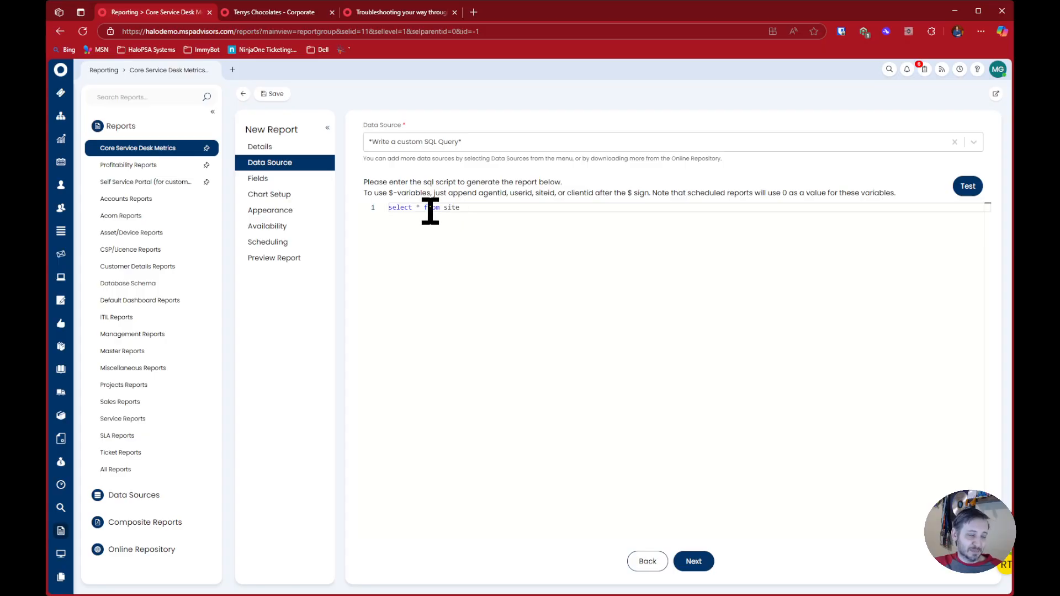
click(388, 14)
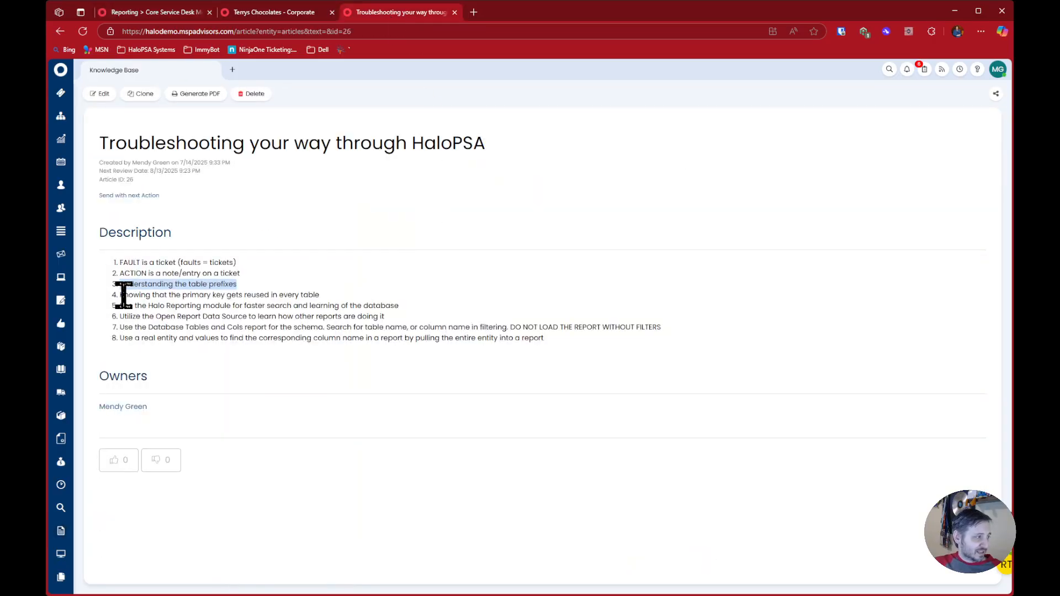
click(265, 296)
mouse_move(119, 295)
mouse_down()
mouse_move(282, 291)
mouse_move(166, 301)
mouse_move(128, 291)
mouse_up()
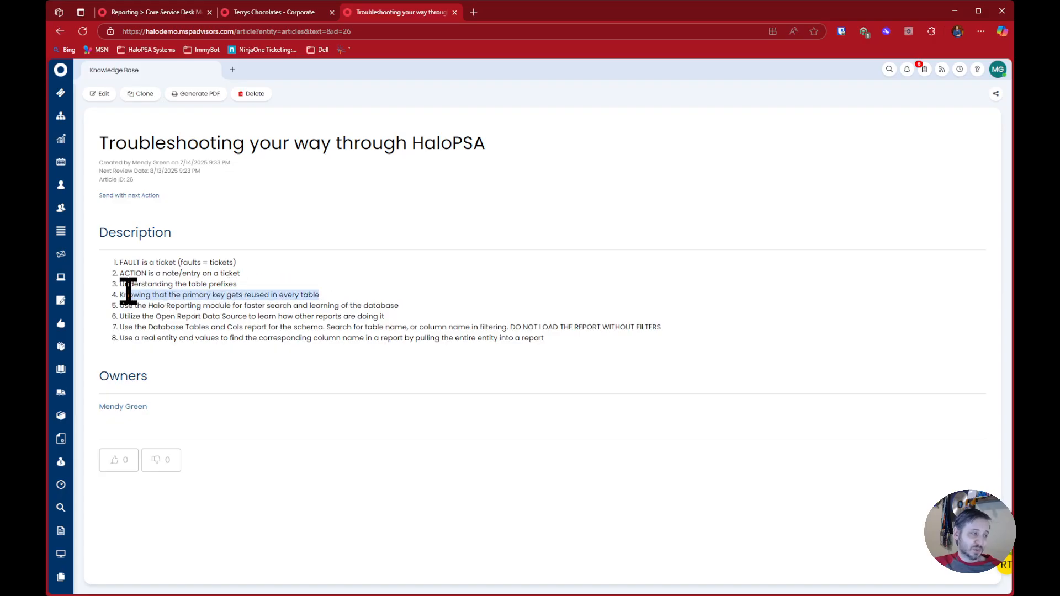
click(310, 287)
triple_click(296, 294)
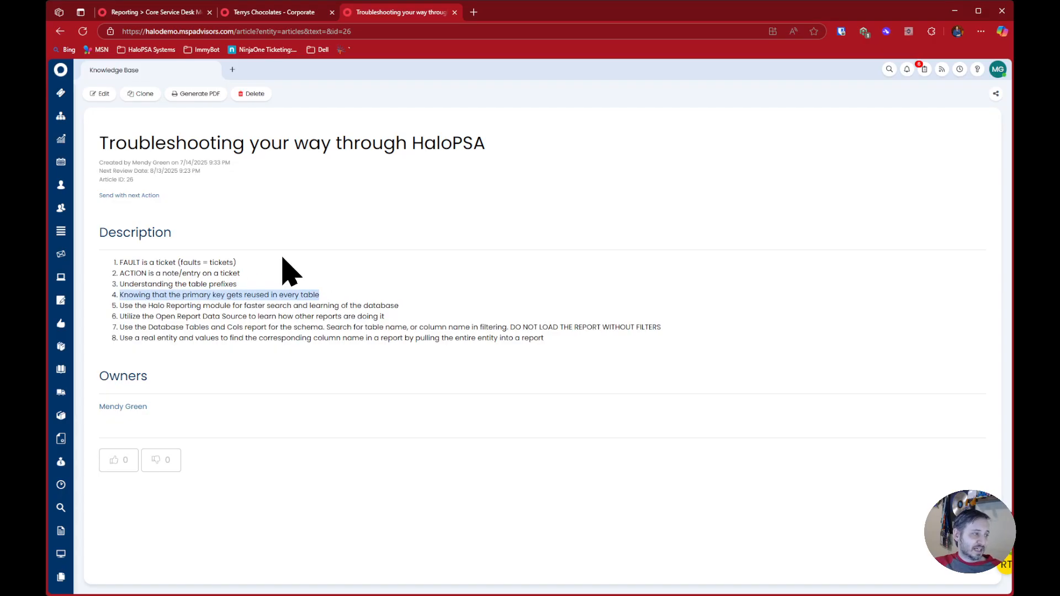
Return to the report, load the site query's preview again and check the Sarea column
click(165, 13)
click(309, 257)
click(413, 259)
drag(726, 299, 745, 302)
Change the report's query to "select * from users" and load its preview
click(316, 151)
click(318, 159)
double_click(512, 217)
text(users)
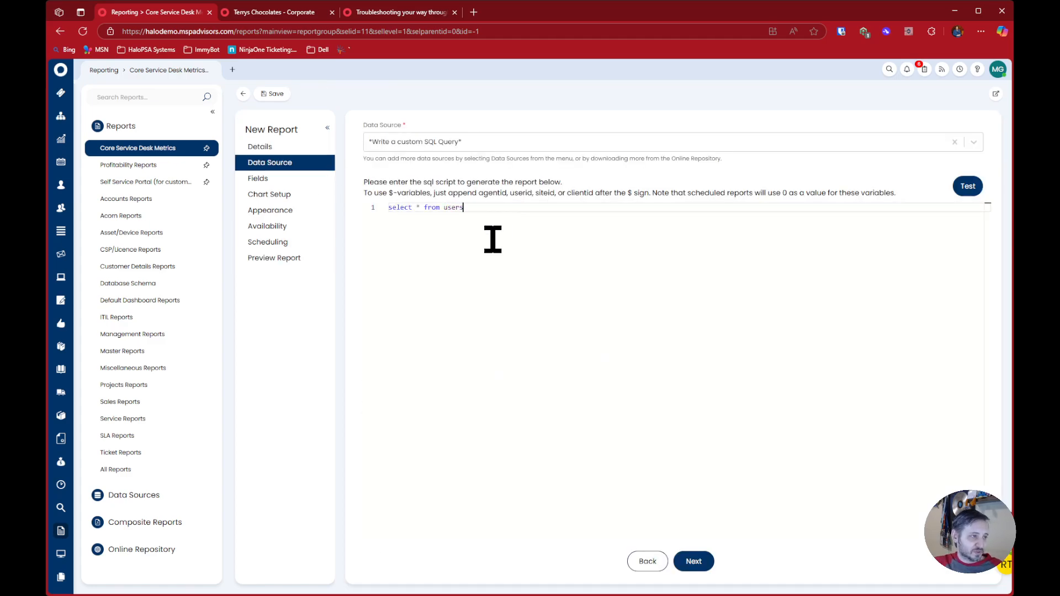
click(326, 257)
click(439, 258)
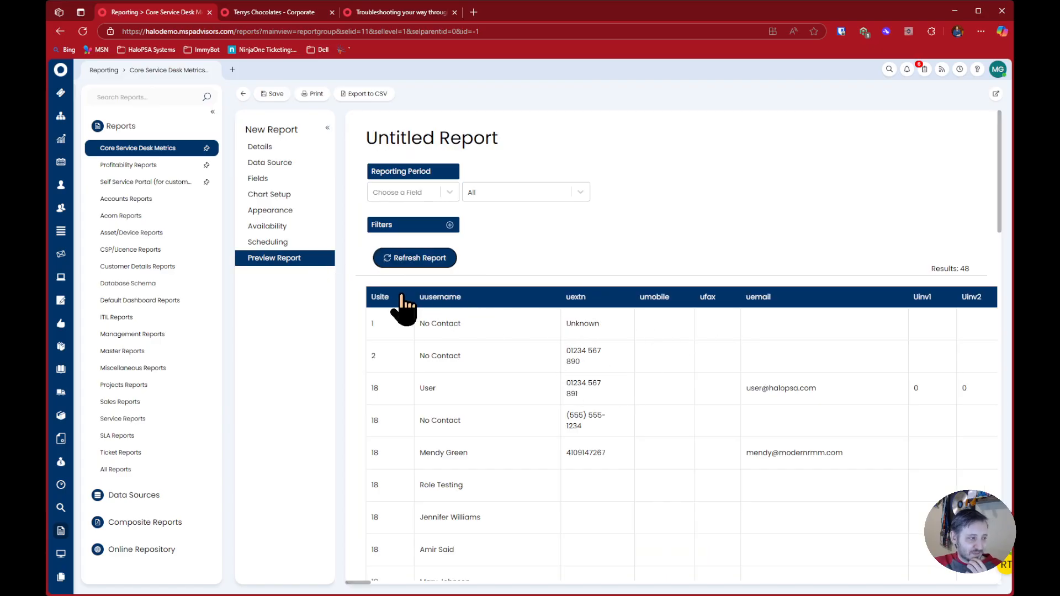
Check the Usite column in the users report and find the Uid column
drag(366, 298, 392, 297)
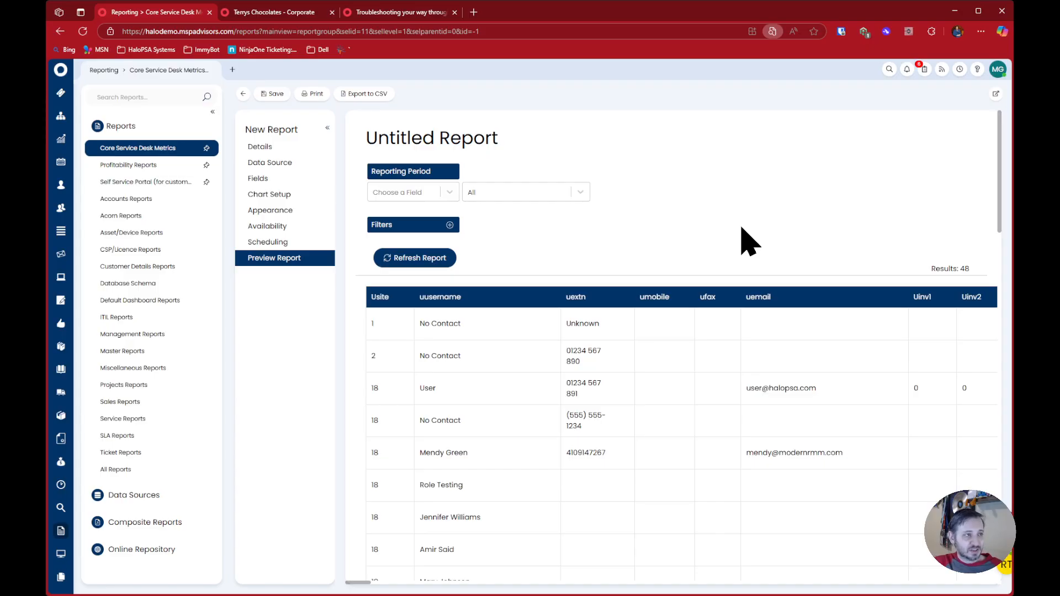
scroll(750, 241, right, 5)
click(787, 53)
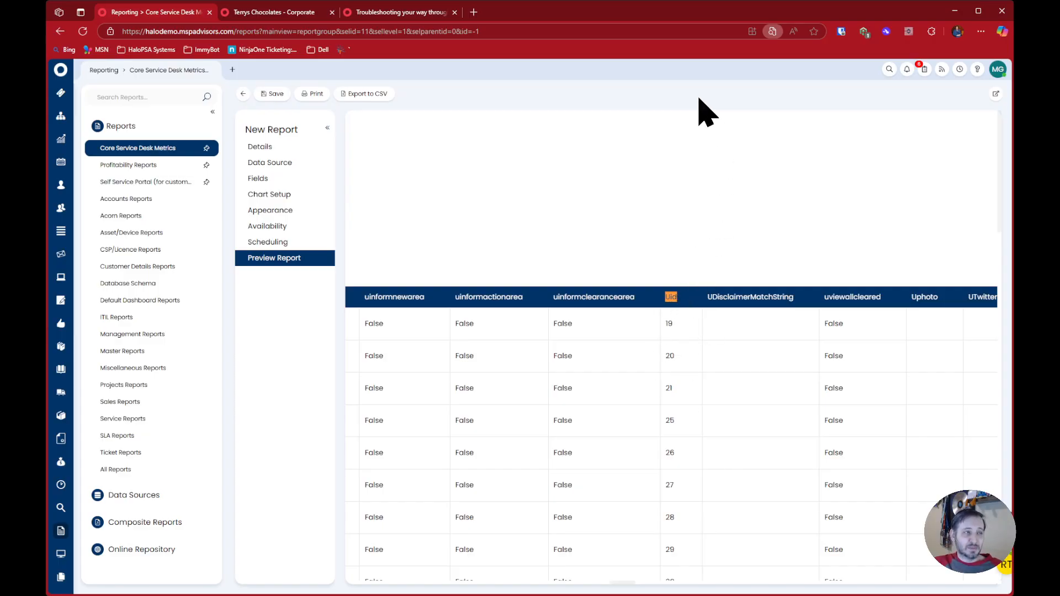
Search the users report for "area" and go through the matches to the uarea column
text(area)
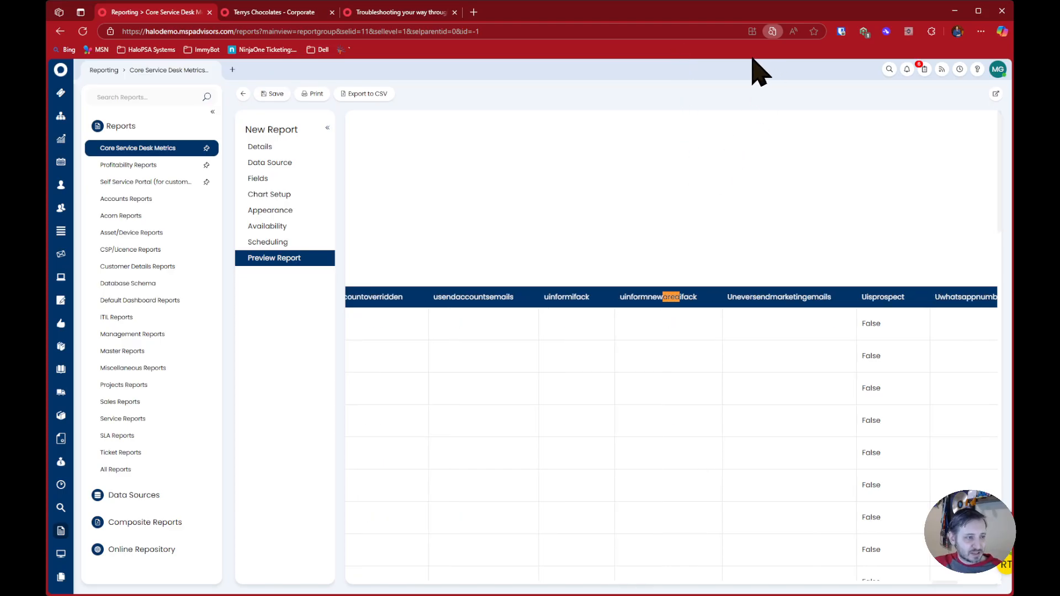
key(Return)
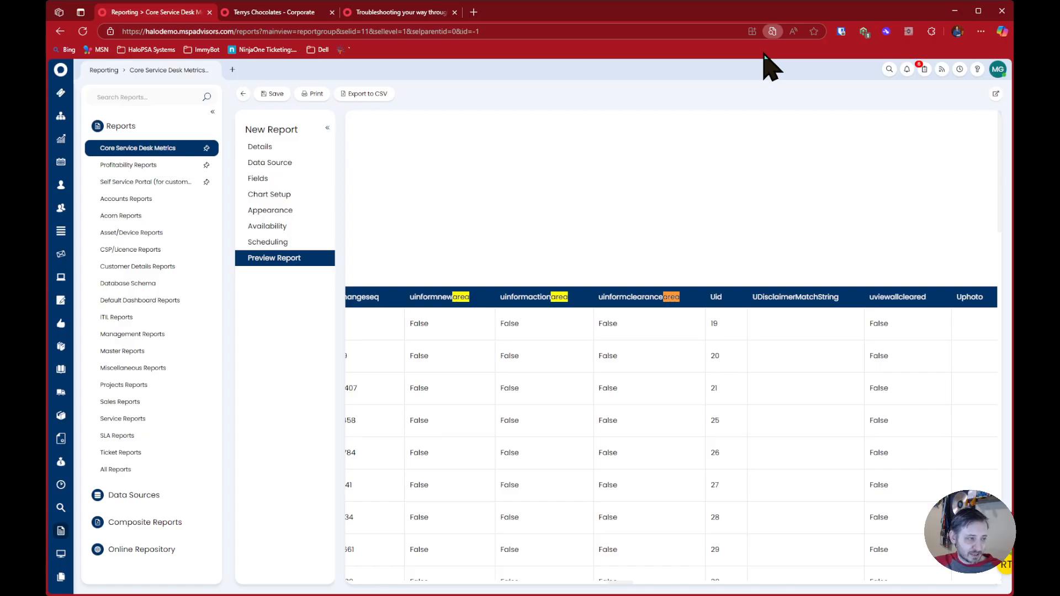
key(Return)
key(Return)
key(Return)
key(Return)
key(Return)
key(Return)
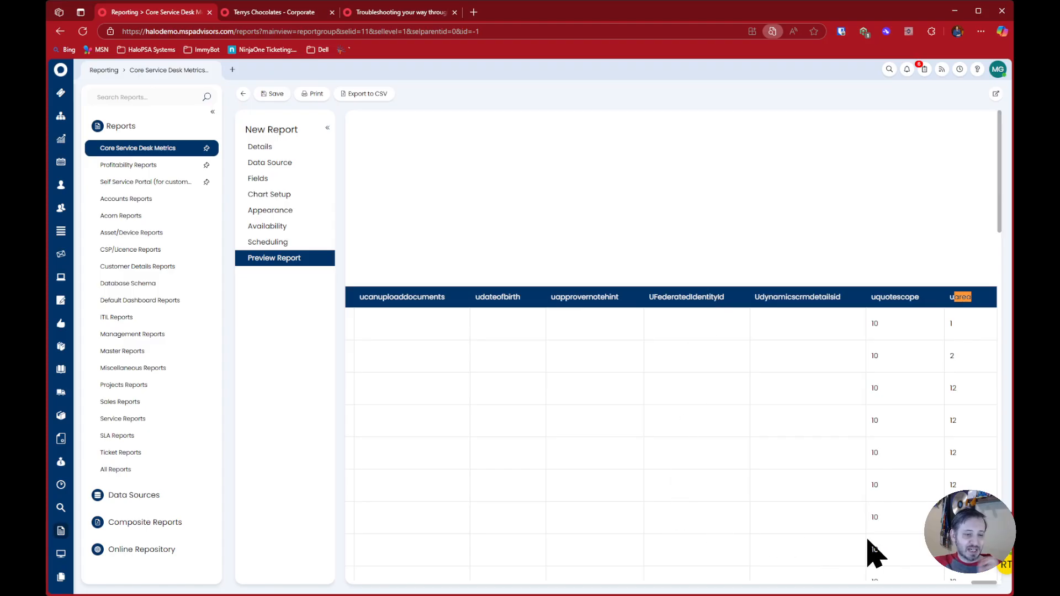
drag(977, 587, 343, 578)
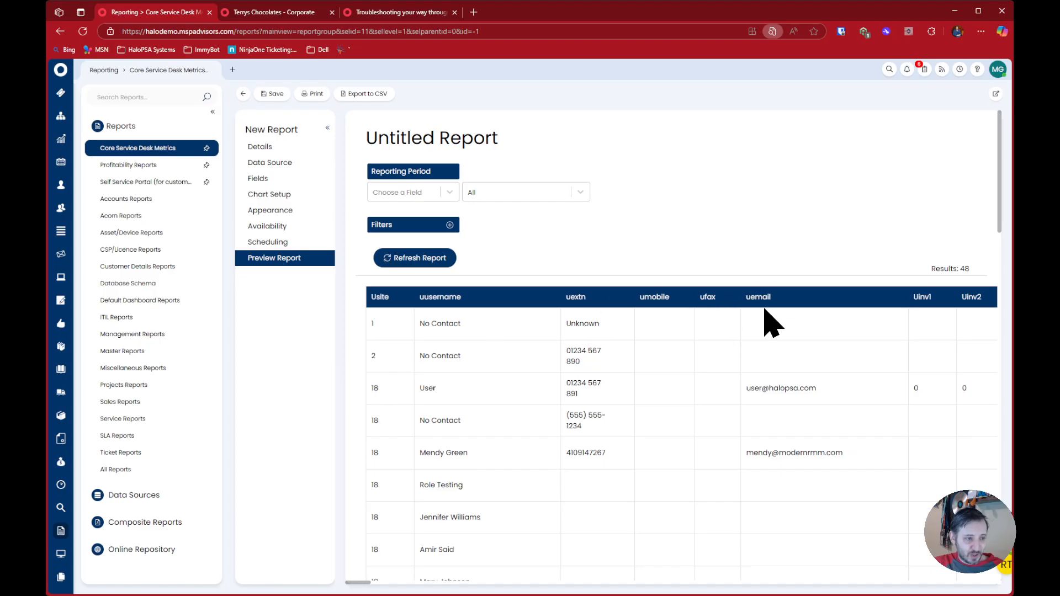
Change the report's query to "select * from faults" and load its preview
click(298, 163)
double_click(469, 220)
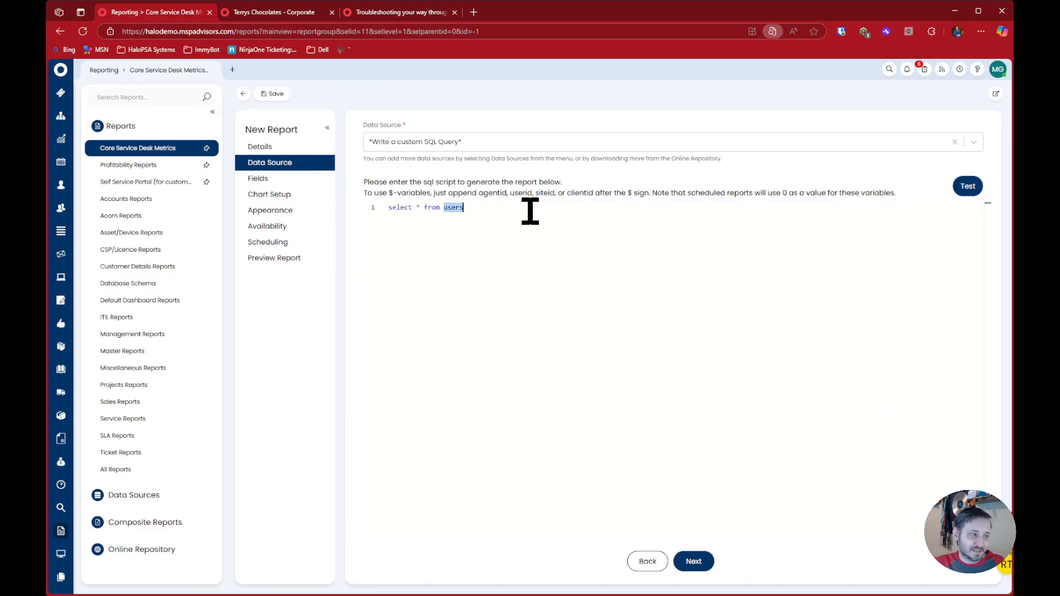
text(faults)
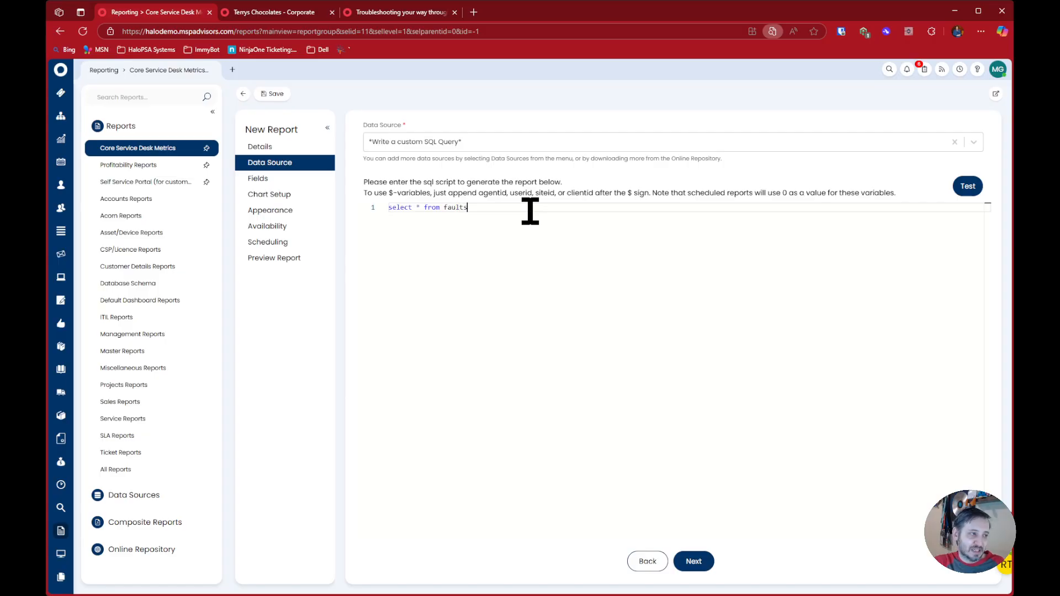
click(323, 259)
click(387, 259)
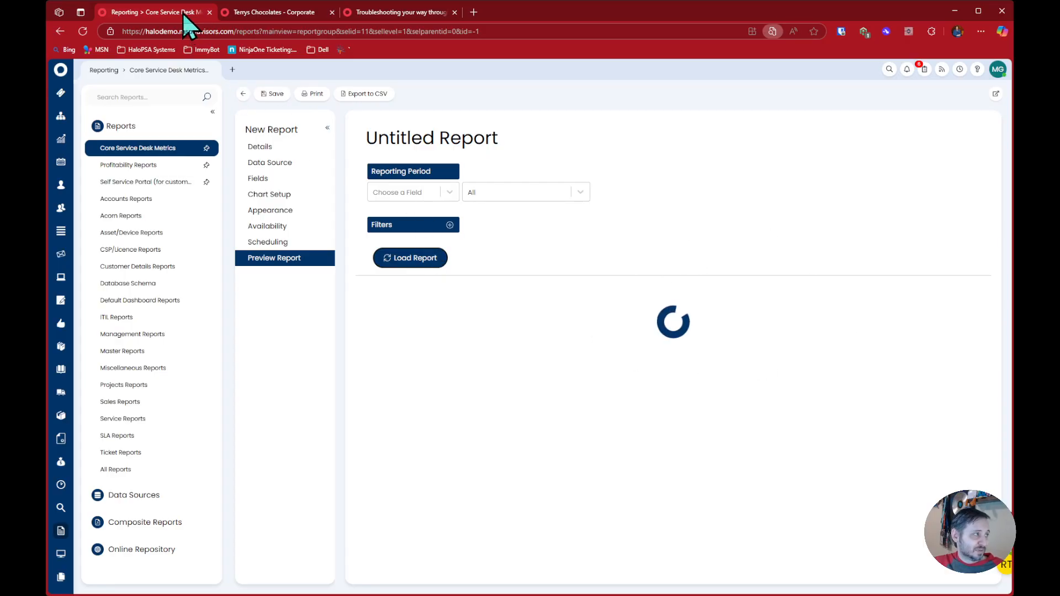
Open a second new report in a separate browser page and set its data source to *Write a custom SQL Query*
click(232, 70)
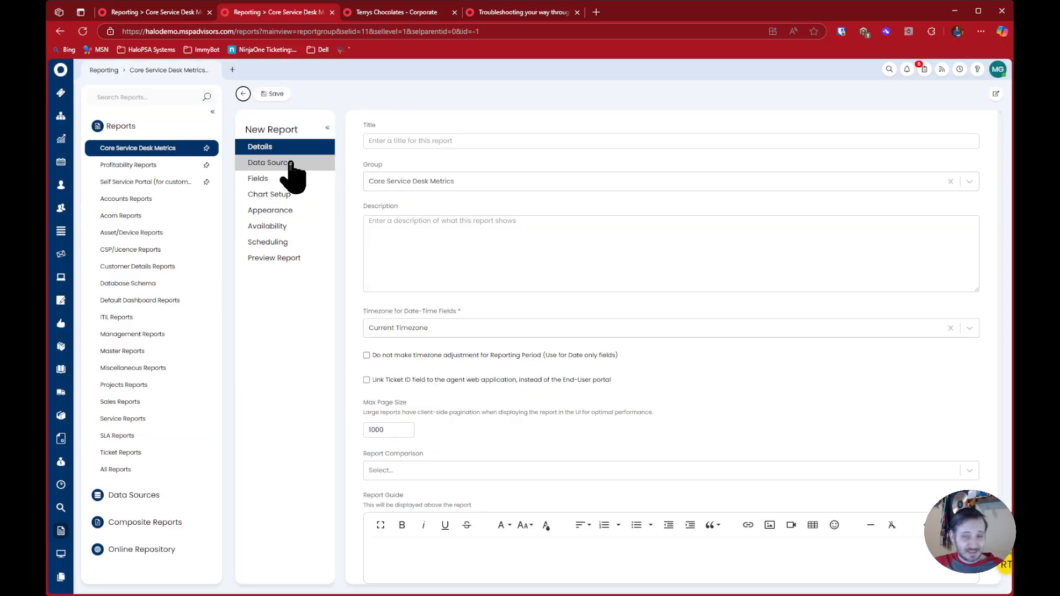
click(284, 163)
click(495, 144)
text(sql)
click(496, 163)
Enter the query "select top 5 * from faults" in the second report and load its preview
click(514, 228)
text(selec)
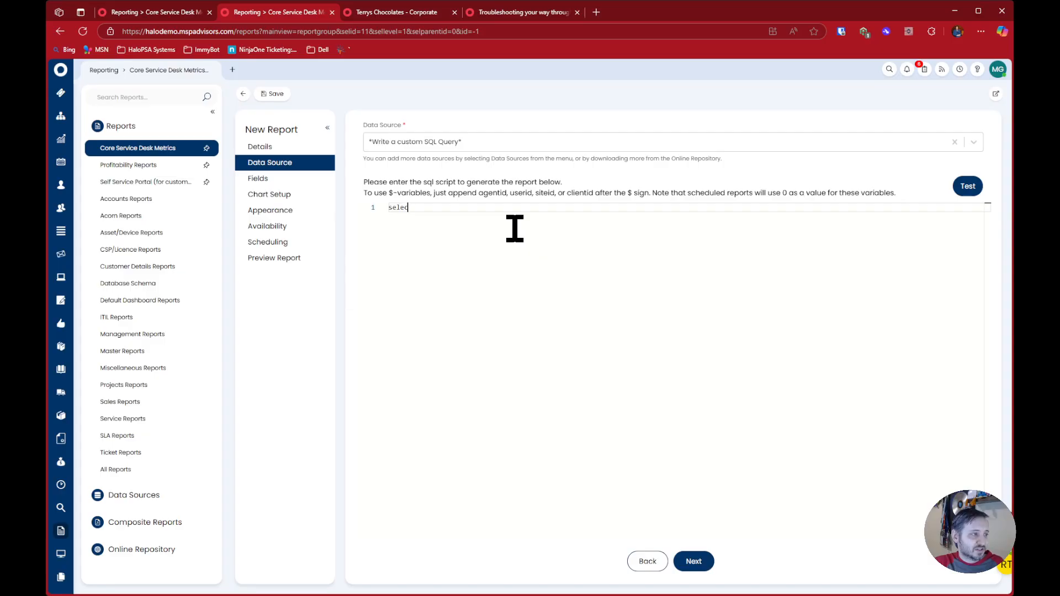
text(t top 5 * from faults)
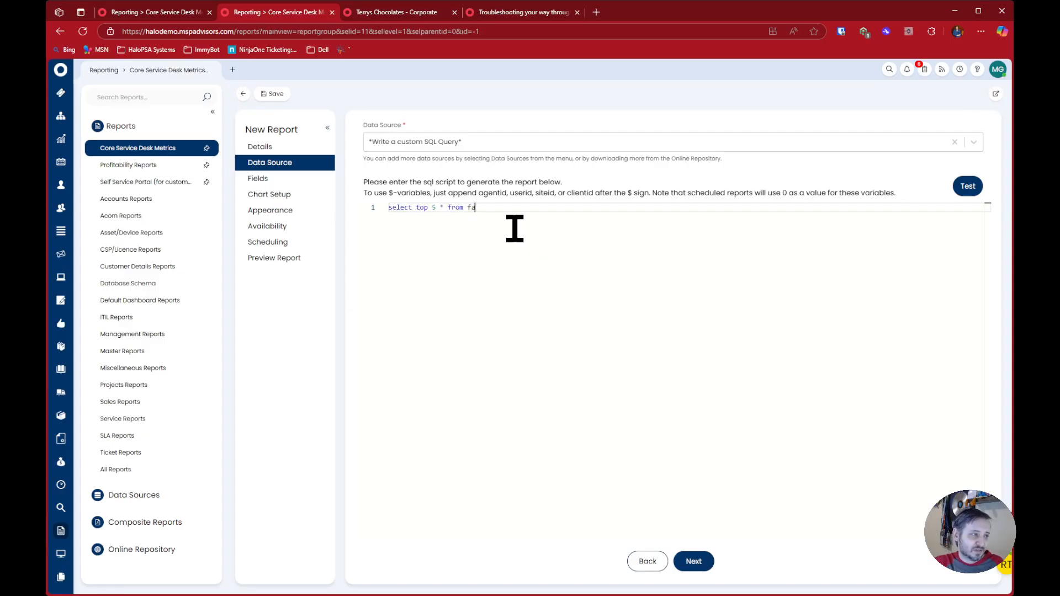
click(322, 259)
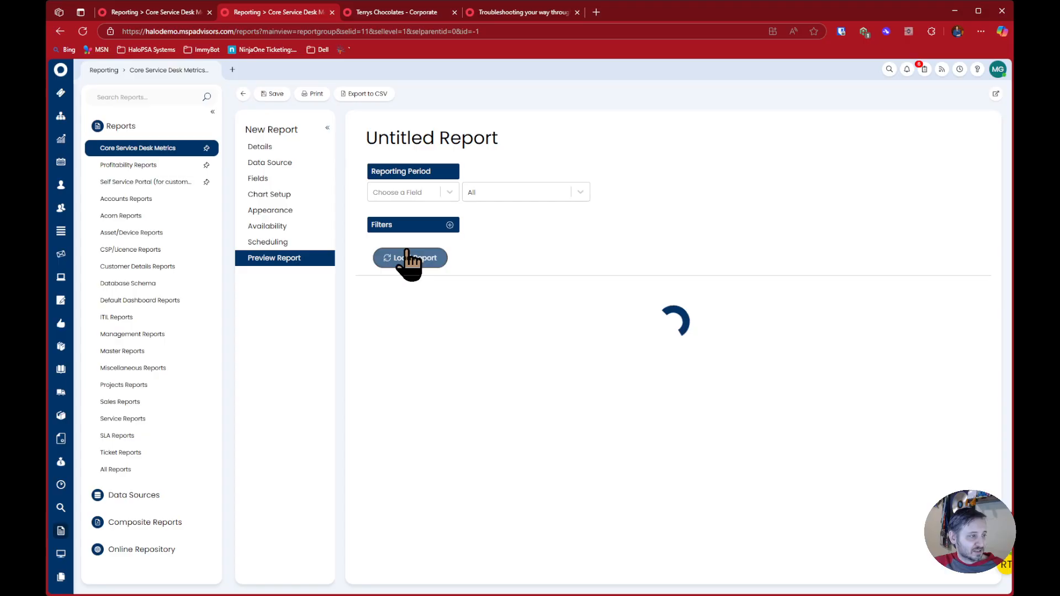
click(411, 258)
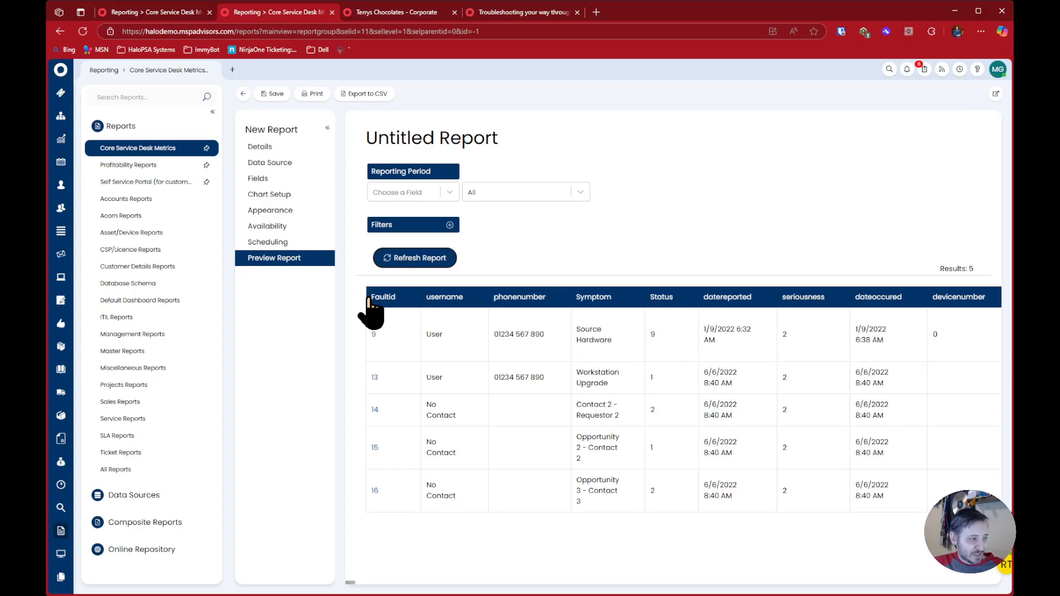
Examine the faults table's column names for prefixes and reused keys, including Faultid, sitenumber and Areaint
drag(369, 299, 398, 300)
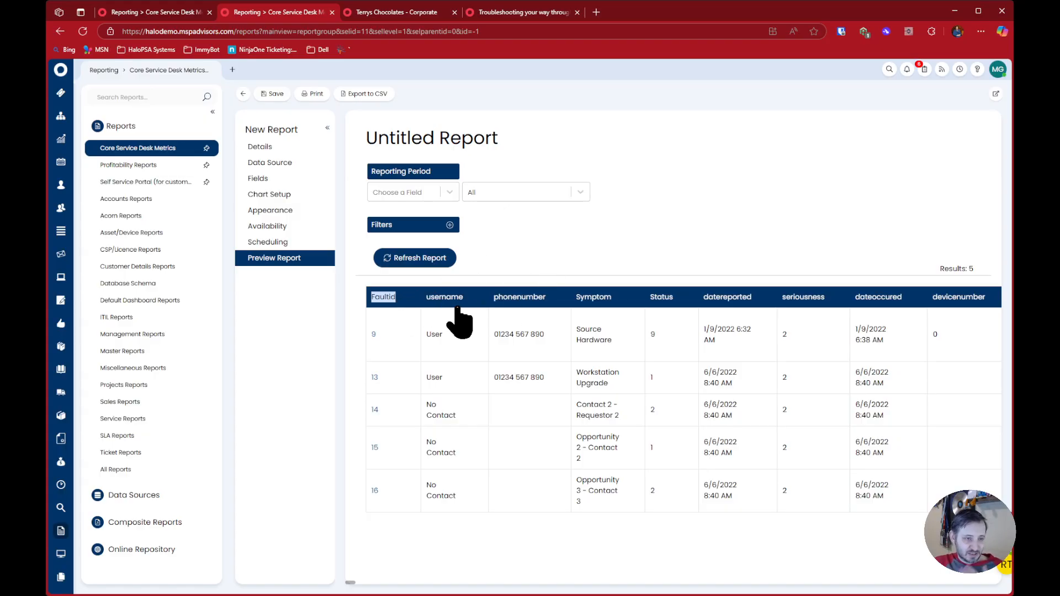
click(548, 241)
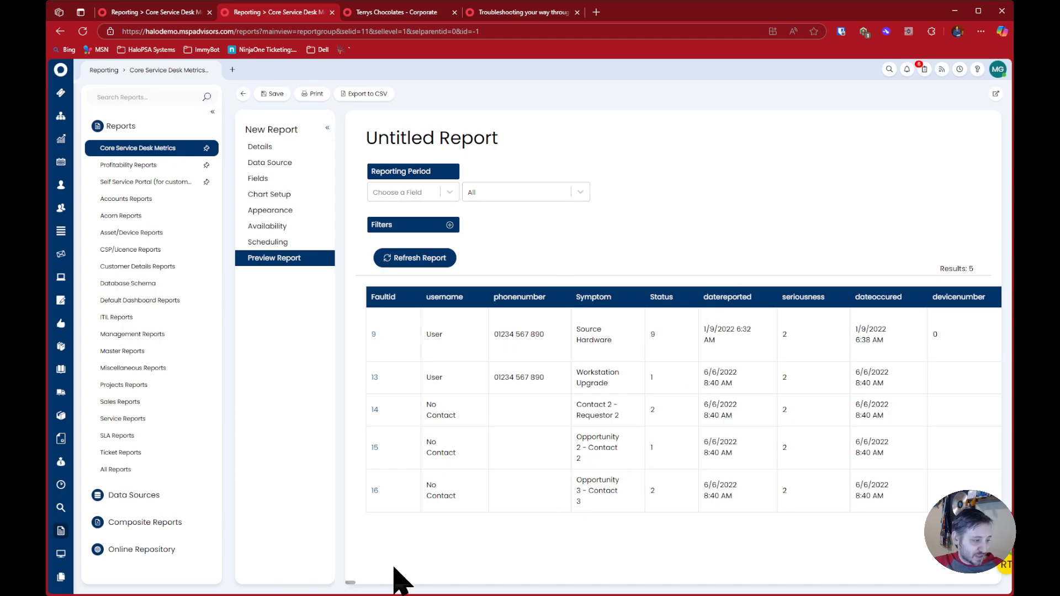
scroll(376, 582, right, 10)
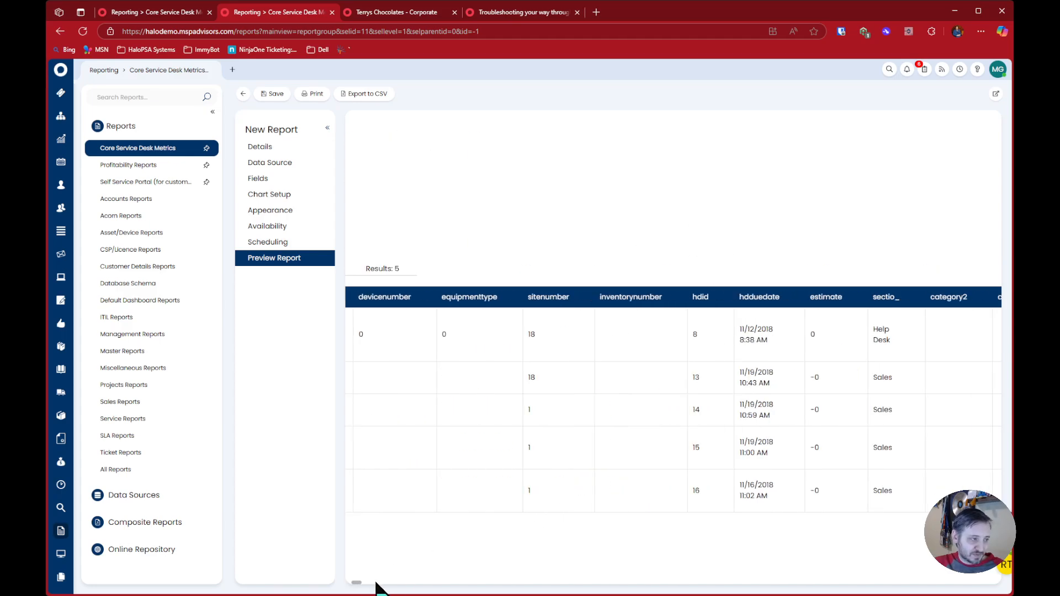
scroll(375, 584, right, 10)
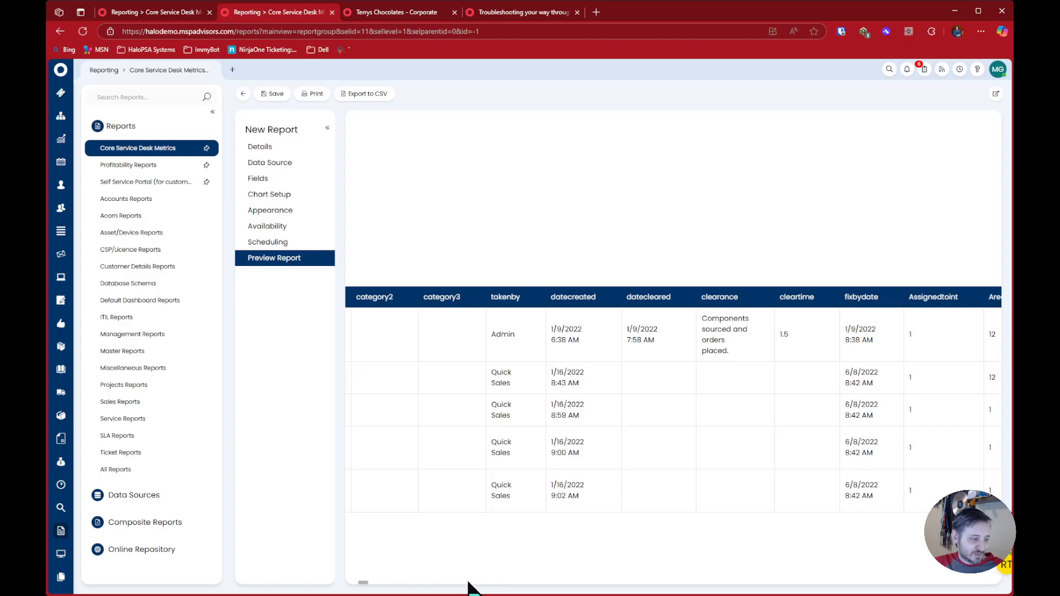
scroll(364, 585, right, 5)
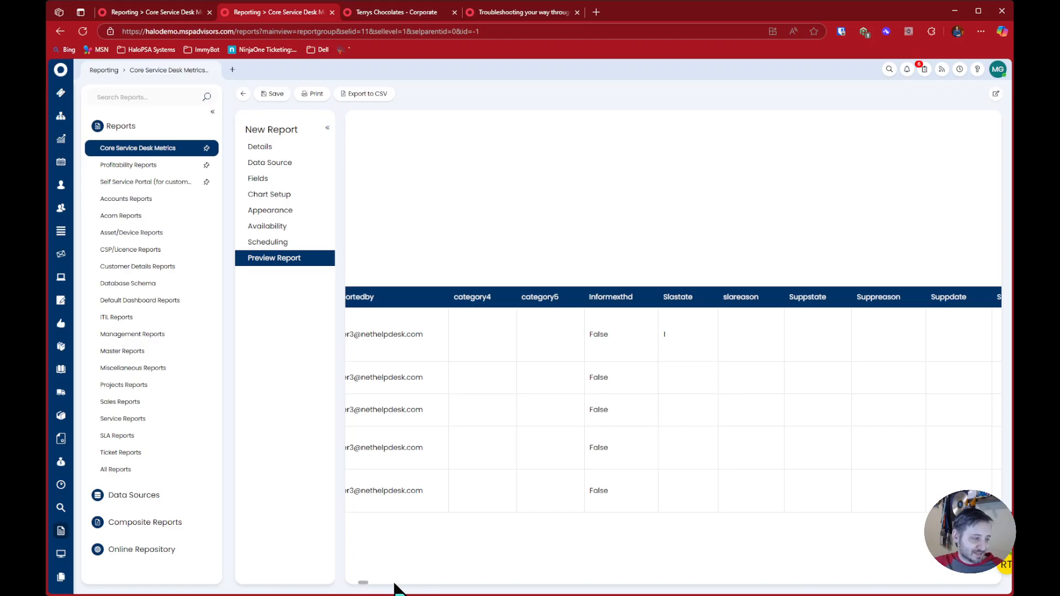
scroll(361, 583, left, 5)
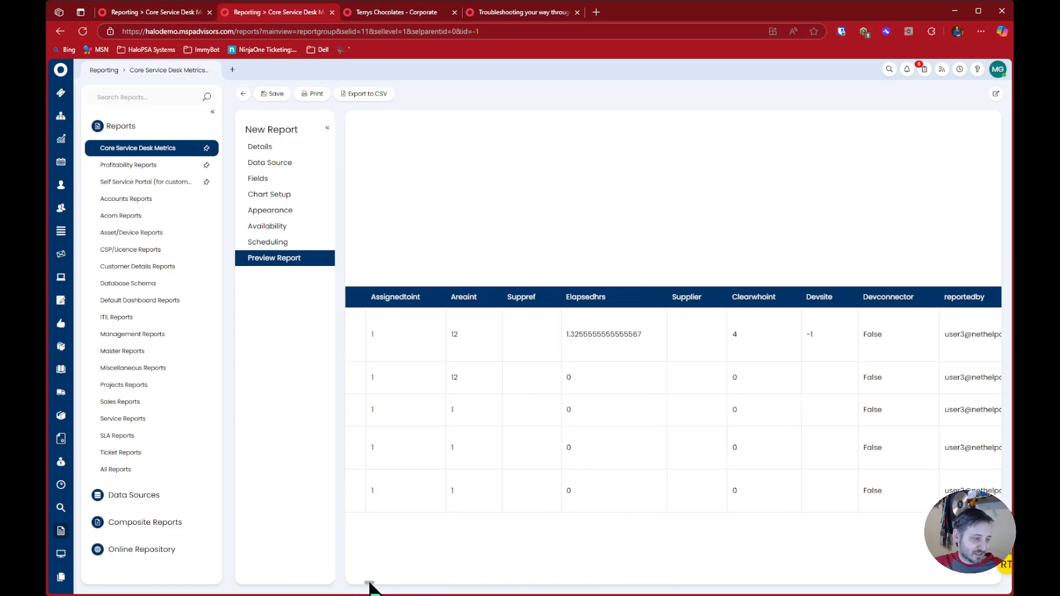
scroll(407, 525, left, 3)
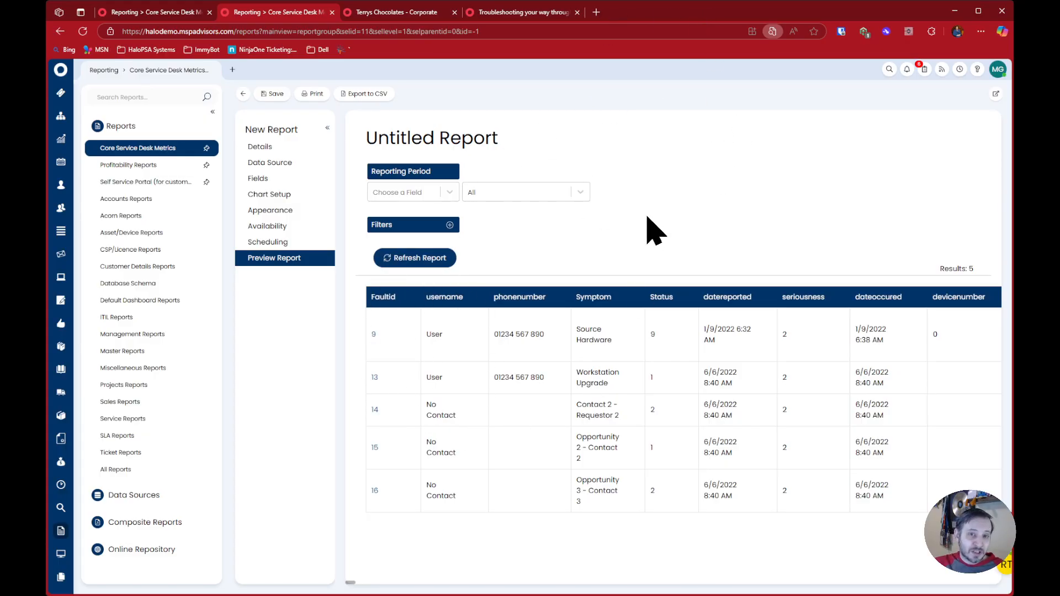
Search the faults preview for the site number column using "site" and "sitenum"
scroll(669, 166, right, 5)
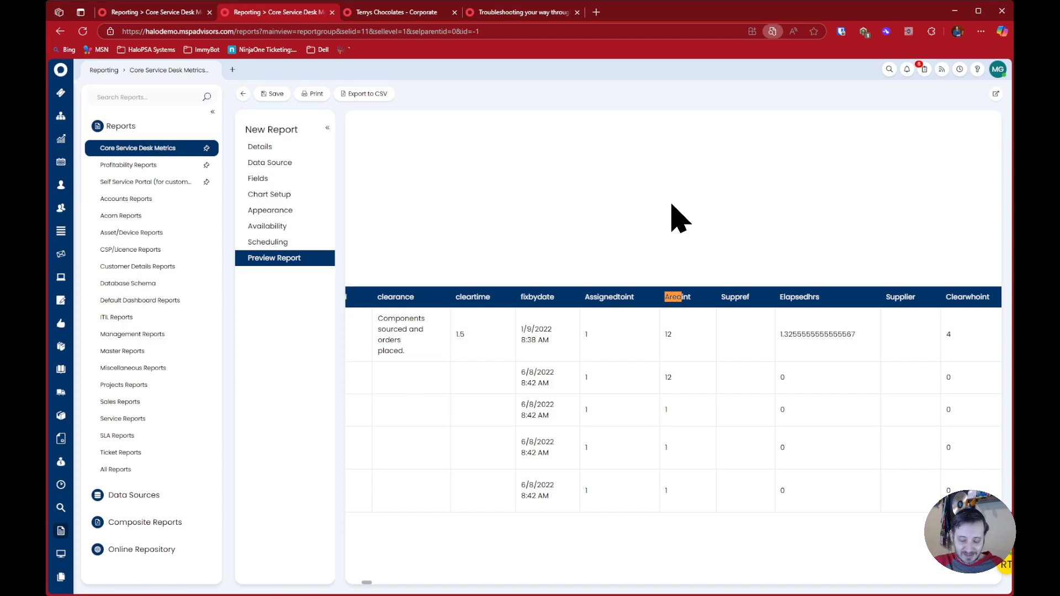
text(site)
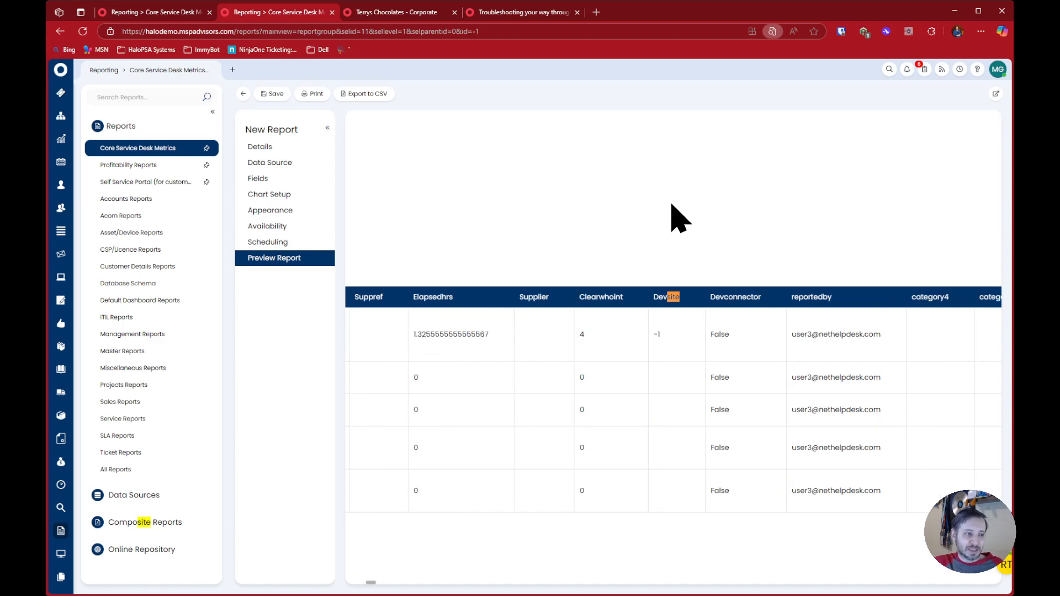
key(Return)
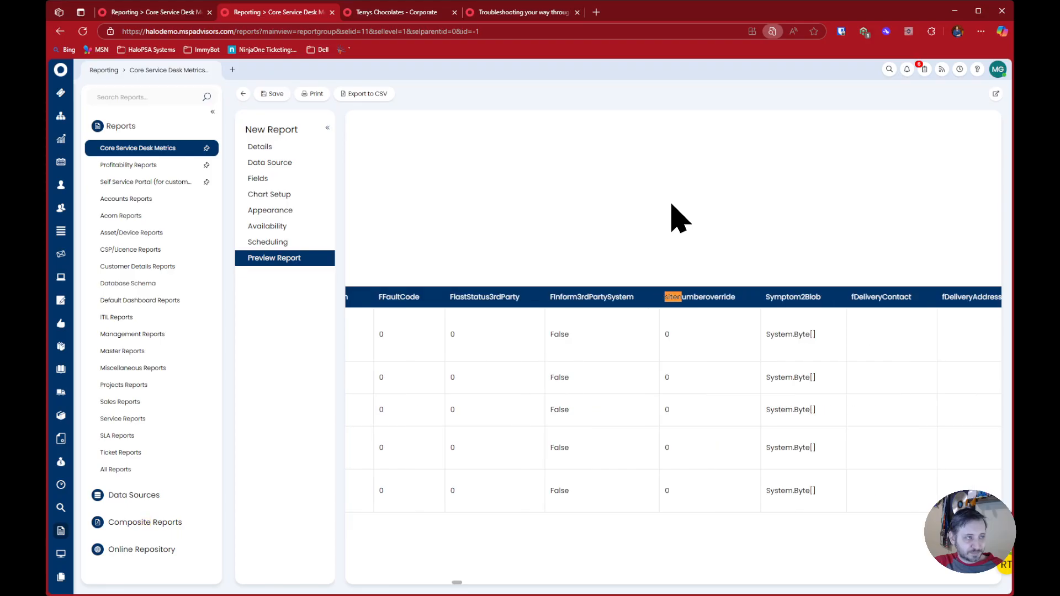
key(Return)
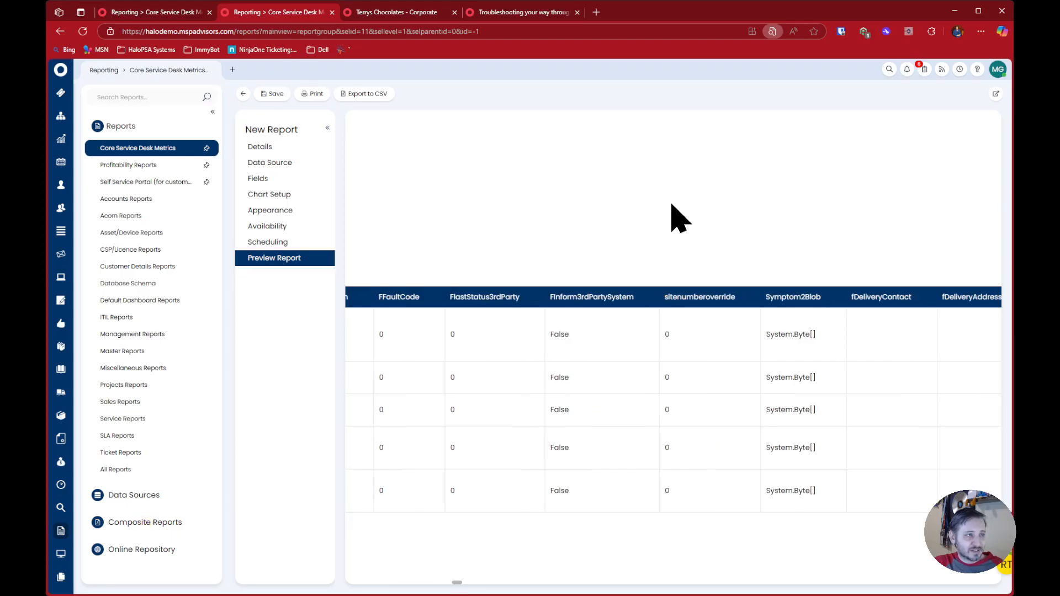
key(Escape)
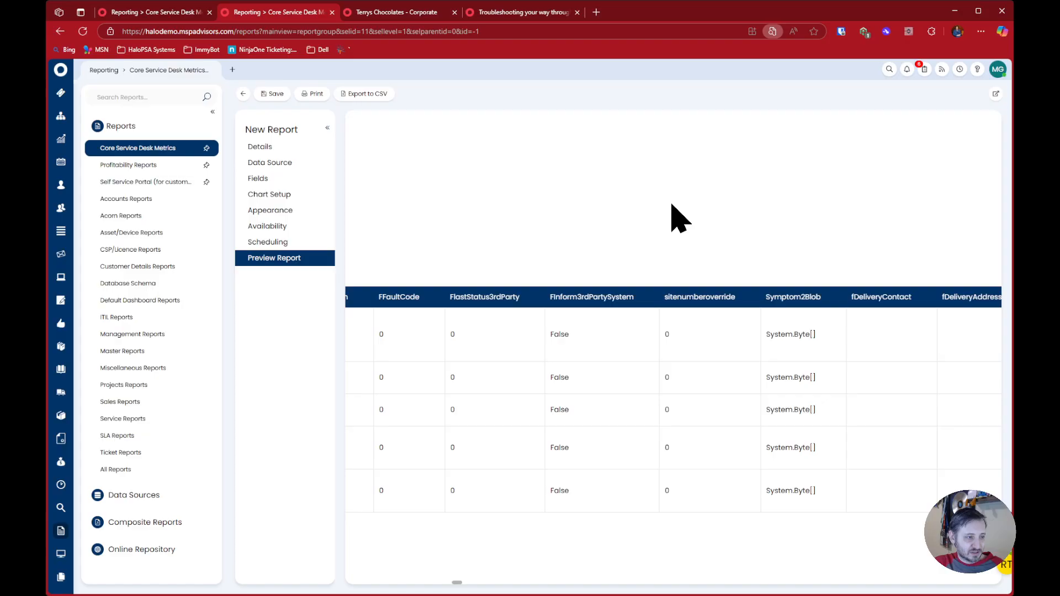
text(num)
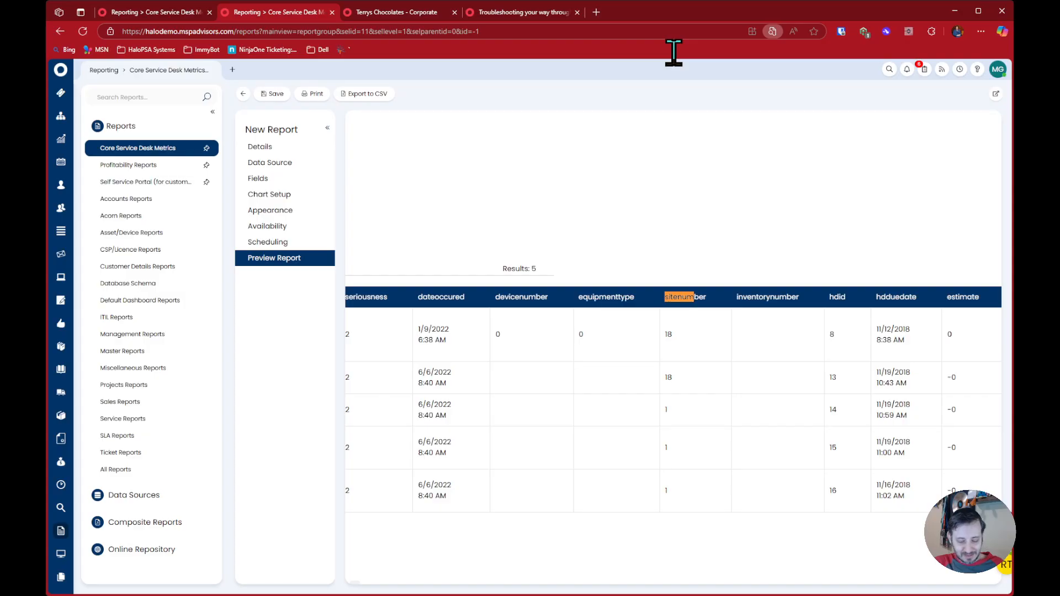
Search the faults preview for the column that holds the user key, using "userid"
text(userid)
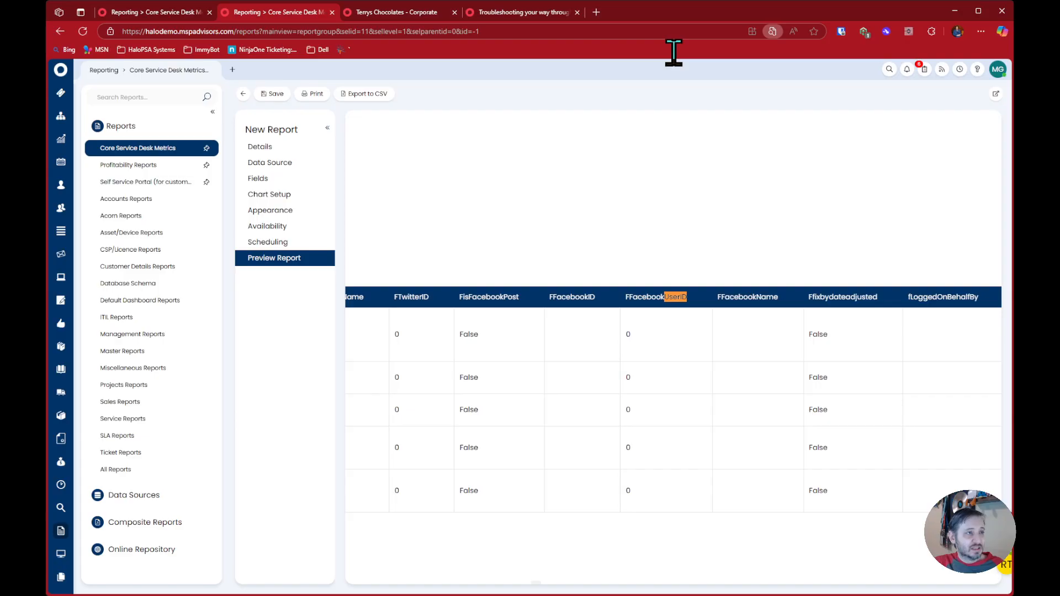
key(BackSpace)
key(BackSpace)
text(w)
key(BackSpace)
text(s)
key(BackSpace)
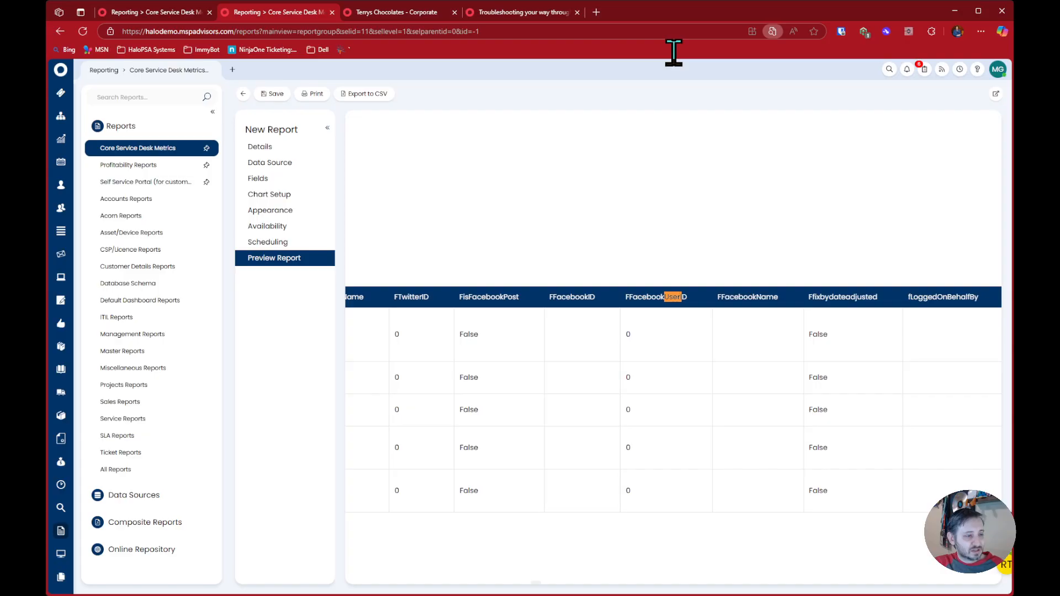
key(BackSpace)
text(_)
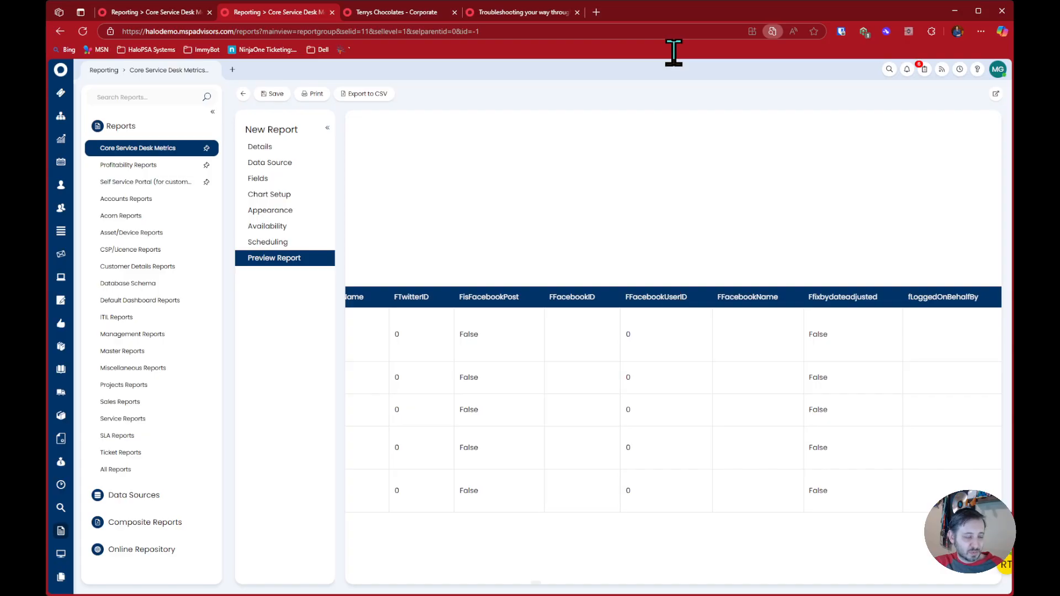
key(BackSpace)
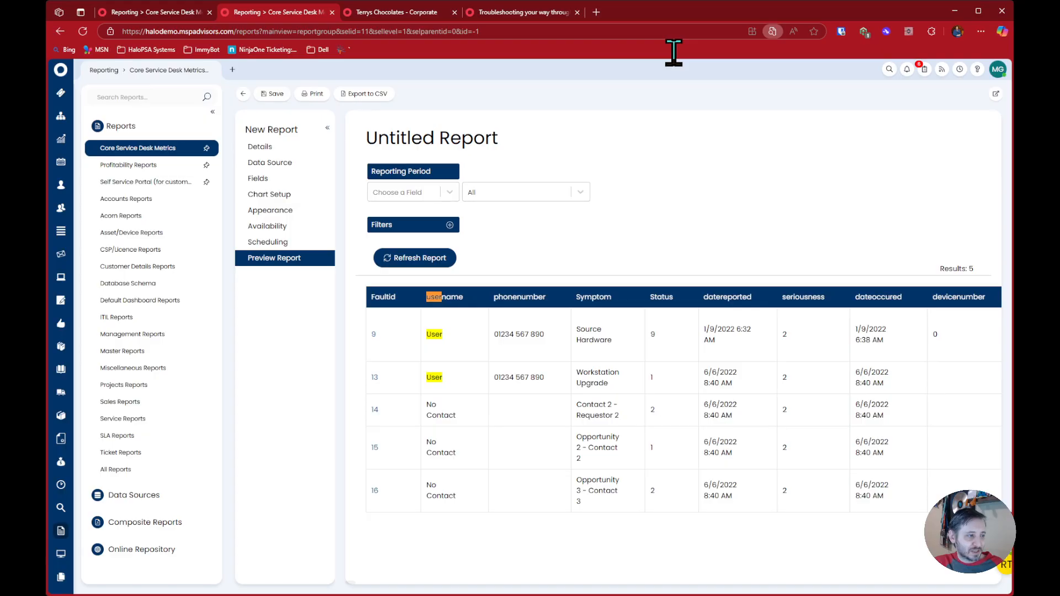
text(id)
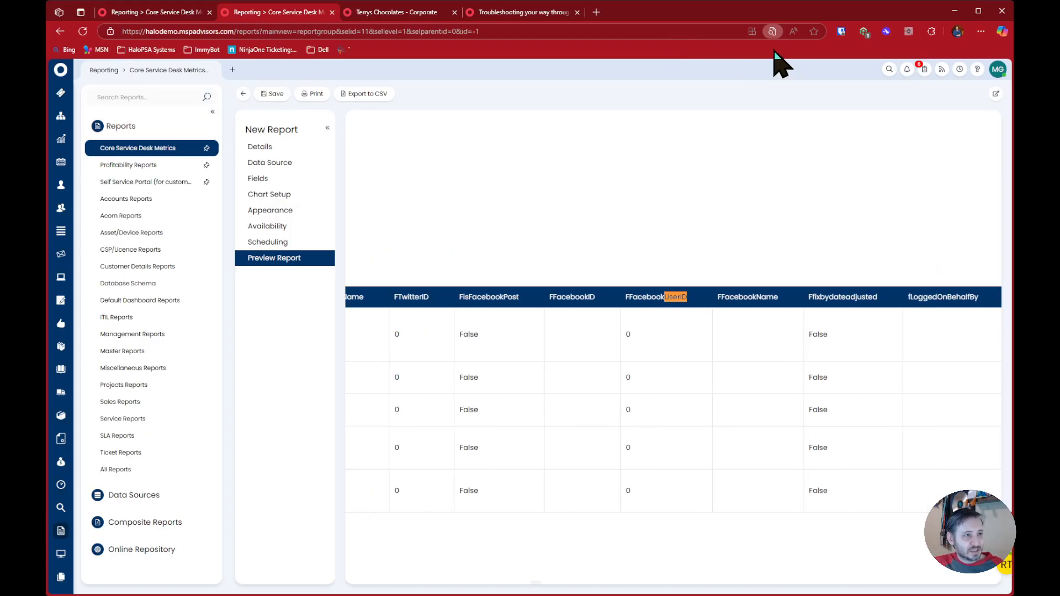
click(782, 51)
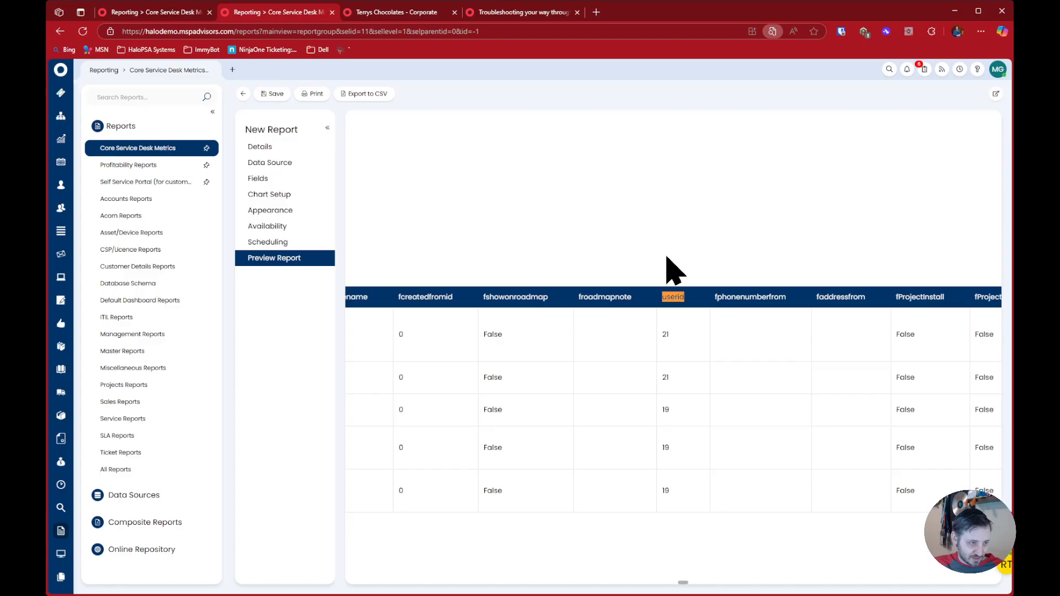
Highlight the line about the primary key being reused in every table in the HaloPSA troubleshooting article
click(489, 12)
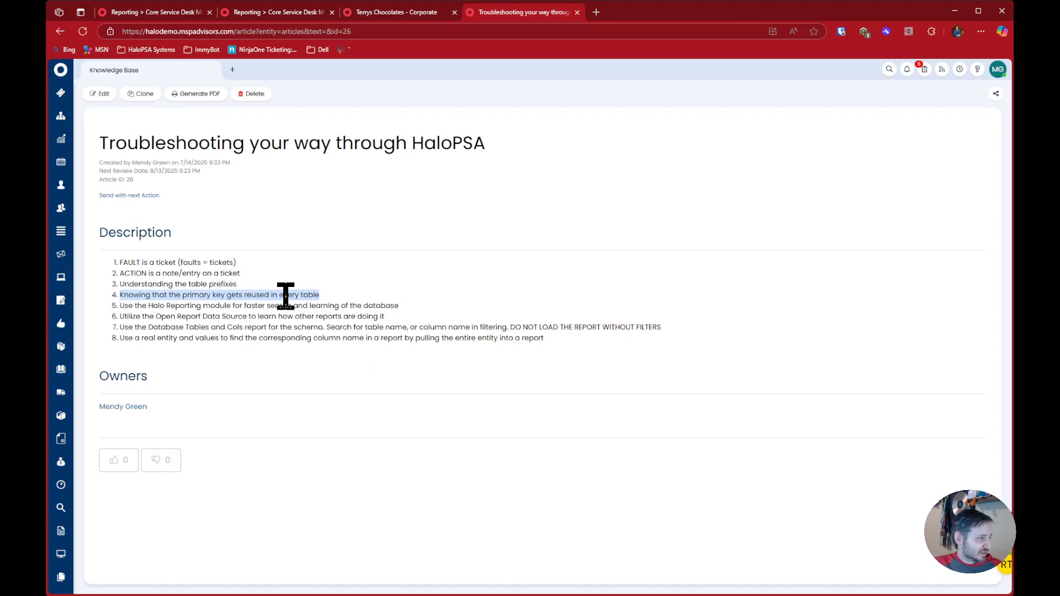
click(166, 296)
drag(320, 296, 116, 298)
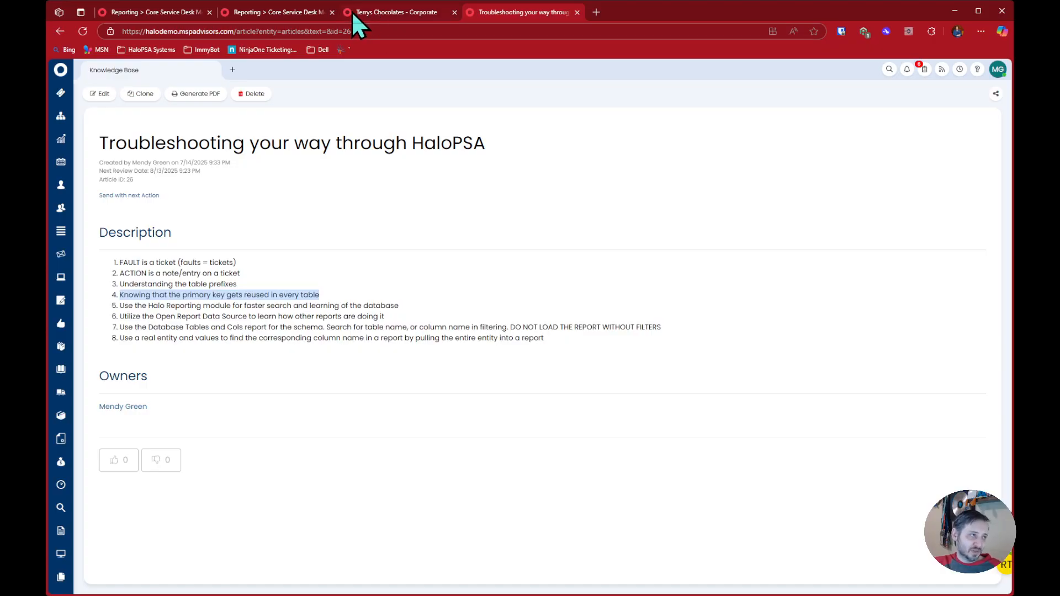
Change the second report's query to "select top 5 * from actions" and close the first report's browser page
click(294, 17)
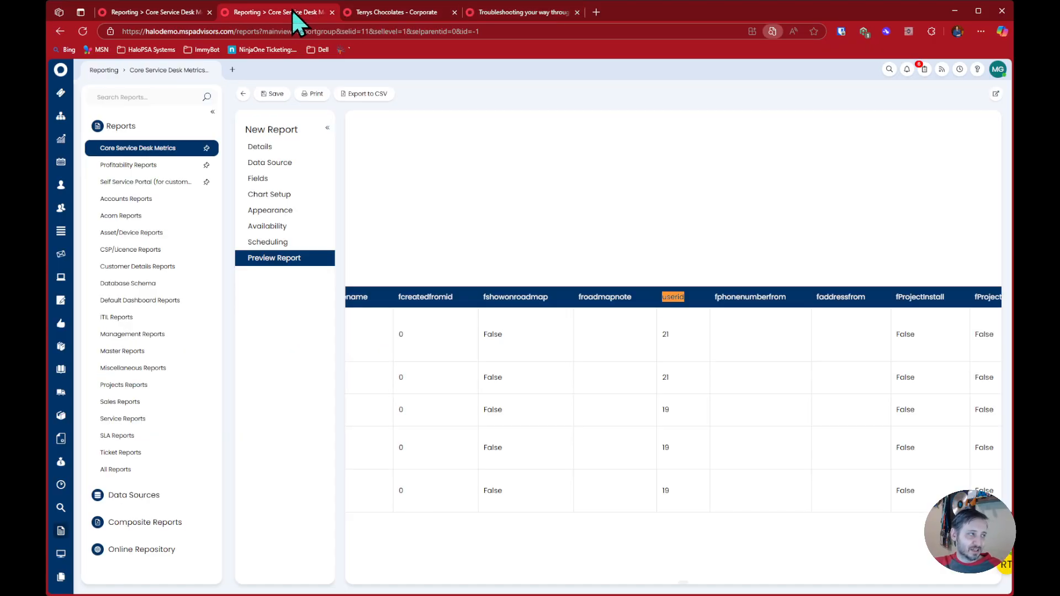
click(298, 163)
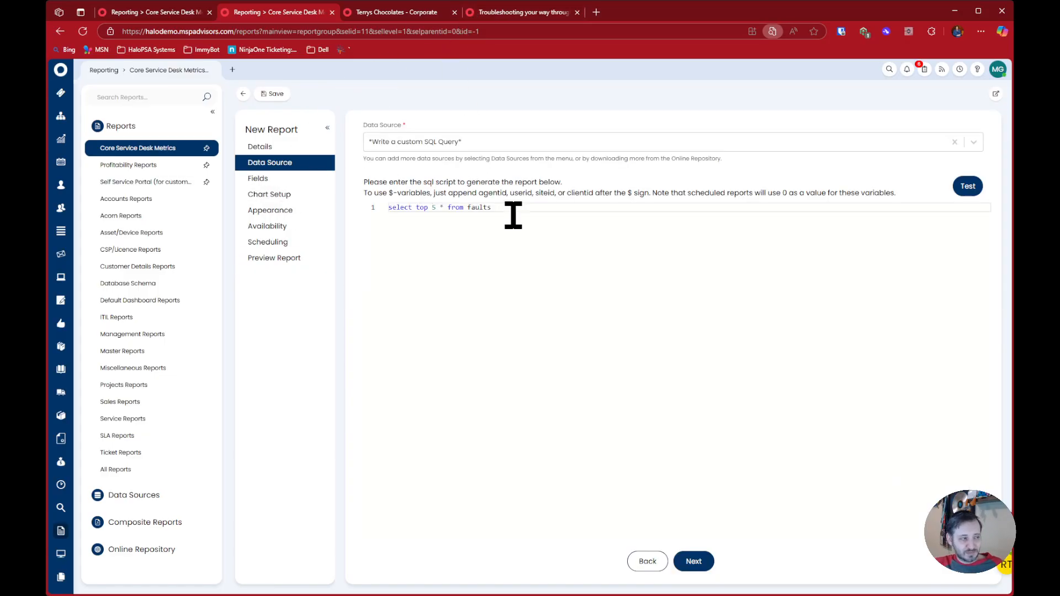
double_click(474, 208)
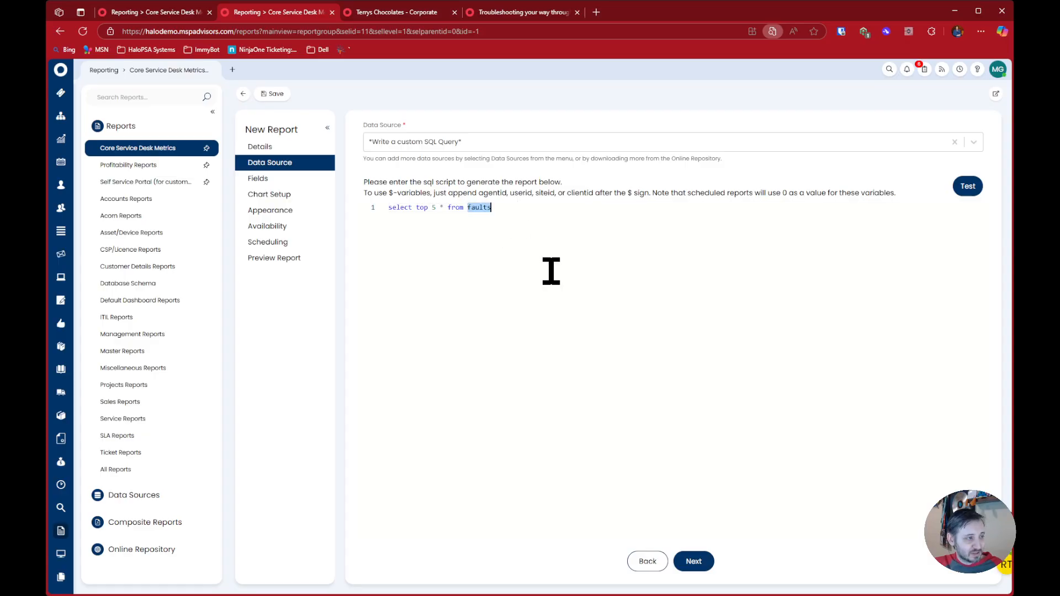
text(actions)
middle_click(165, 12)
Remove the Faultid, nonbilltime and mileage fields from the report's custom field list and reload its preview
click(292, 258)
click(413, 257)
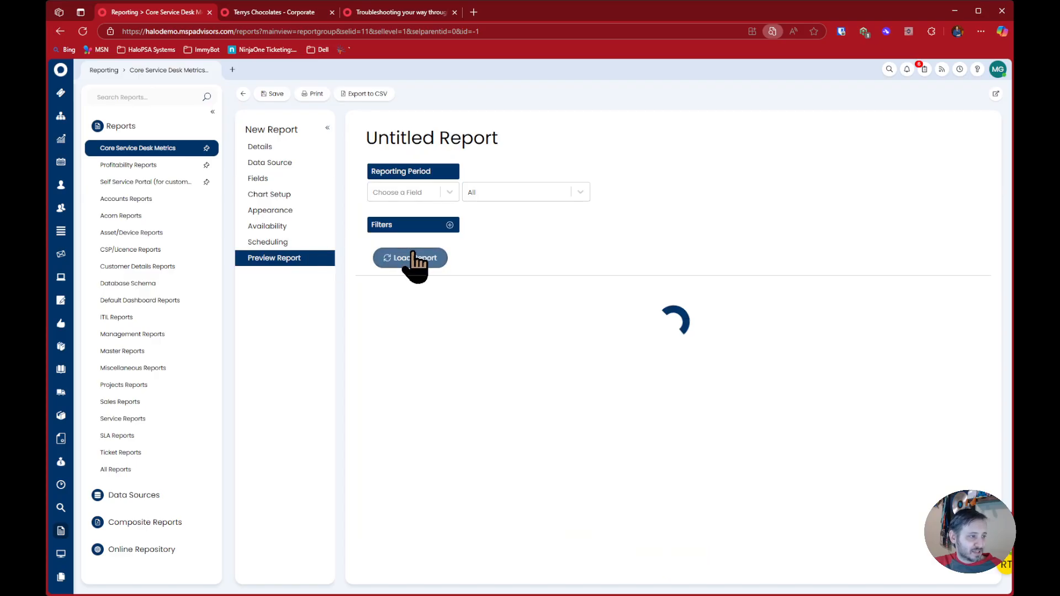
click(298, 181)
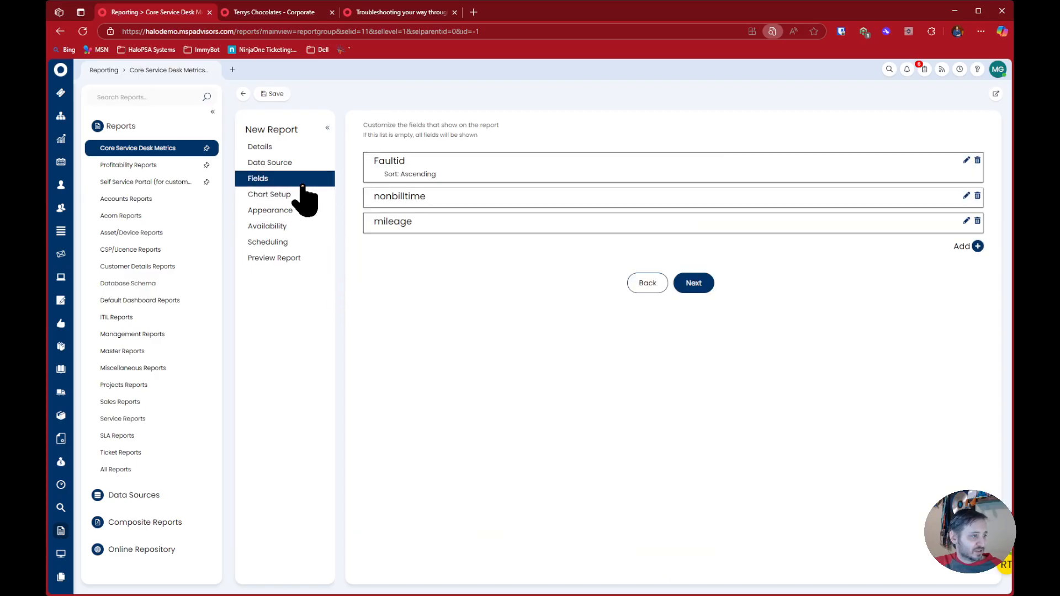
click(978, 161)
click(977, 160)
click(977, 161)
click(290, 258)
click(386, 258)
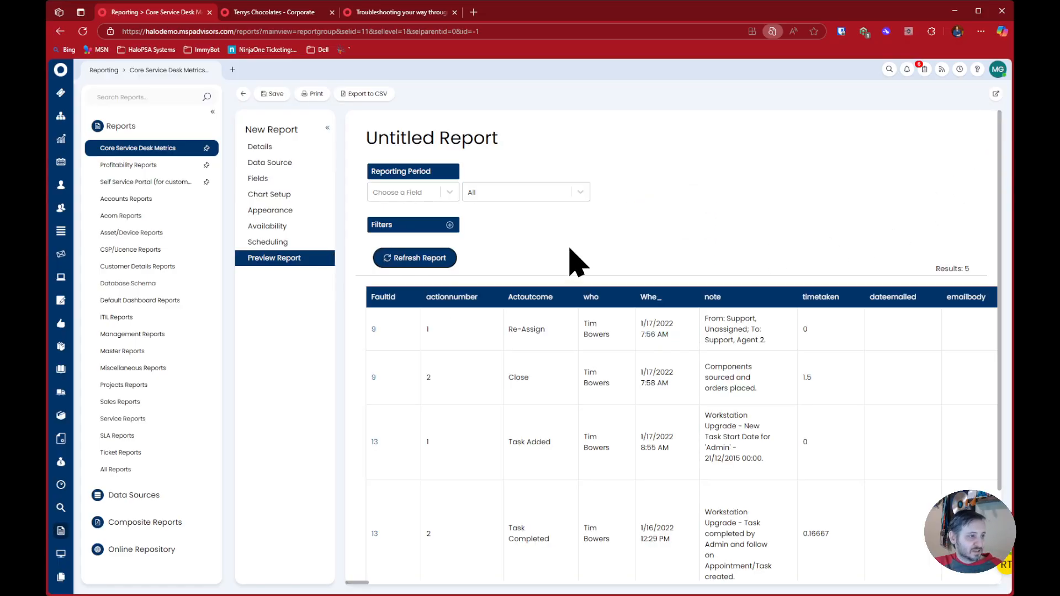
Examine the Whe_, actionnumber and Faultid columns and their values in the actions preview
double_click(644, 303)
drag(674, 309, 659, 340)
click(657, 327)
drag(427, 297, 462, 339)
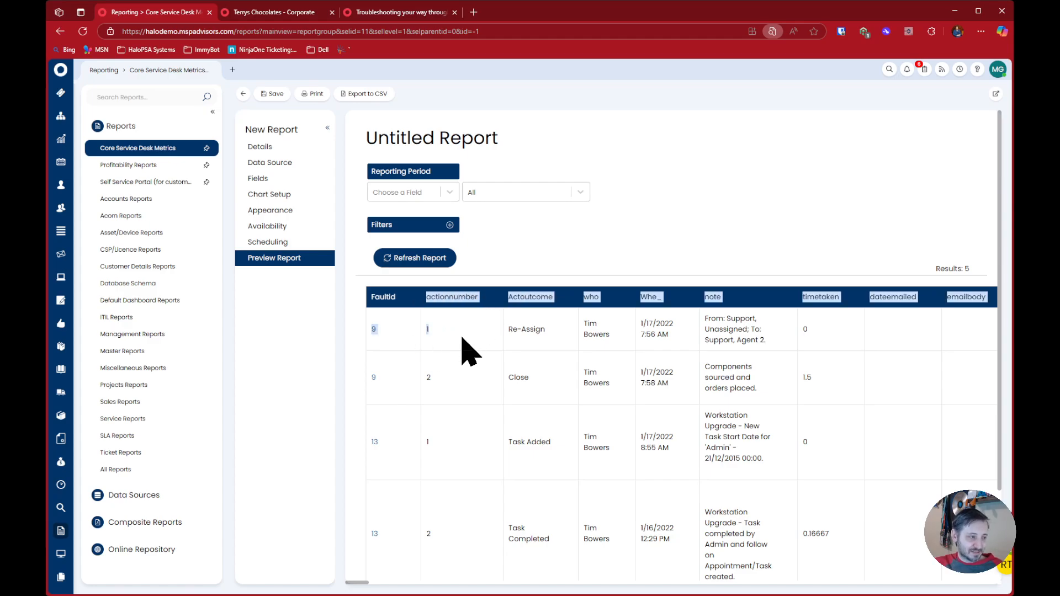
click(462, 339)
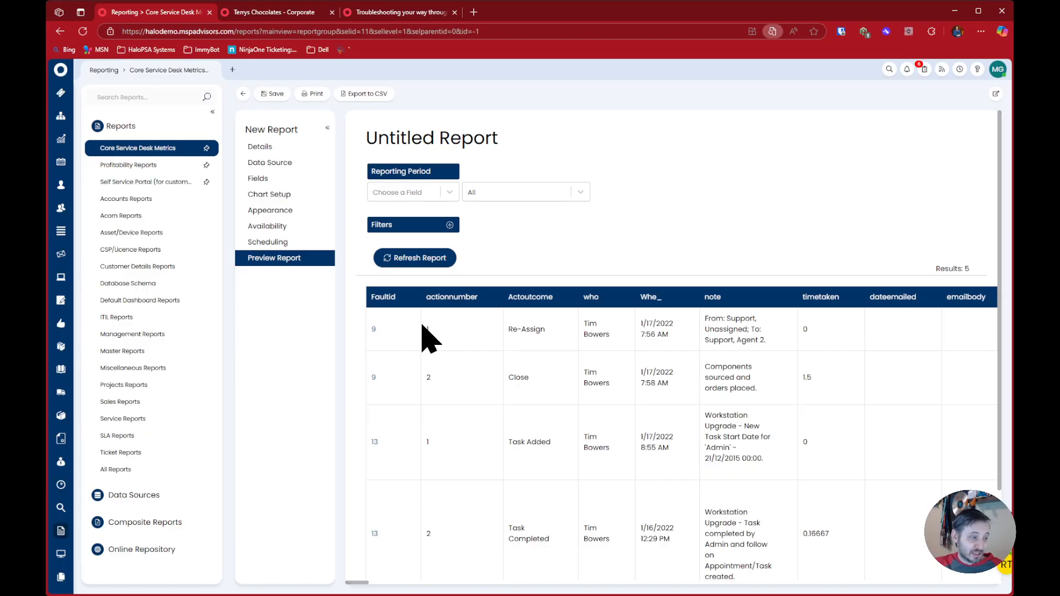
drag(360, 326, 391, 329)
click(391, 329)
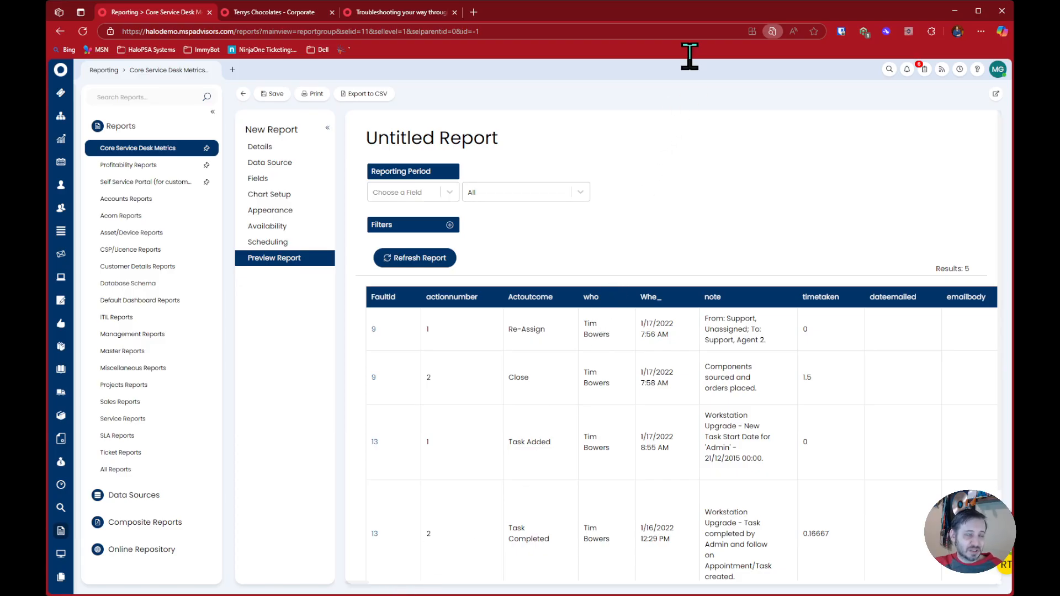
Search the actions preview for "actionid" and go through the matching column names
text(onid)
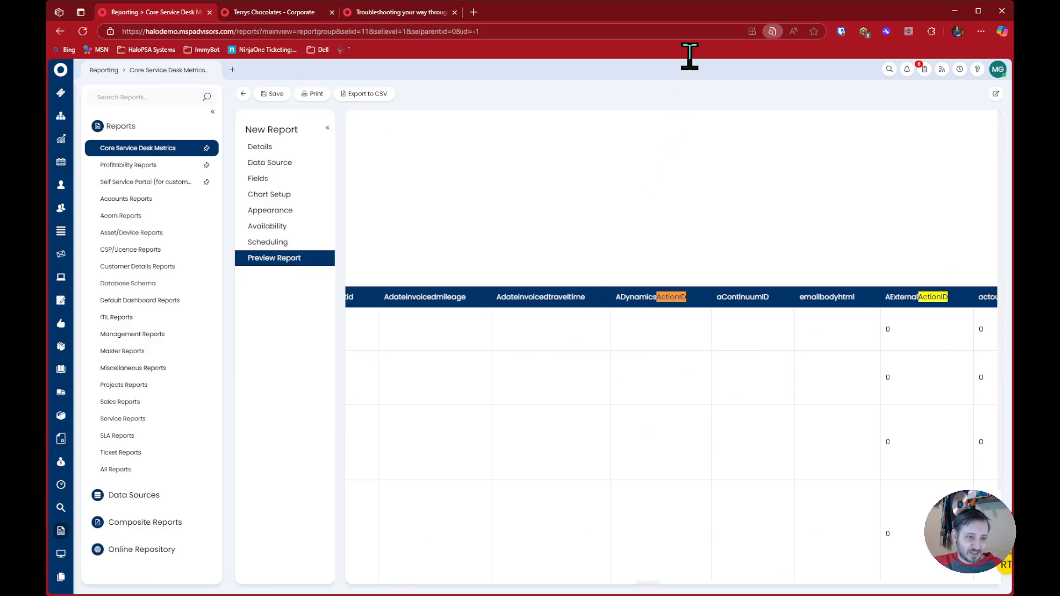
click(767, 52)
click(768, 52)
click(767, 53)
click(767, 52)
click(768, 52)
click(767, 52)
click(767, 52)
click(768, 53)
click(768, 53)
click(768, 53)
click(768, 53)
click(768, 53)
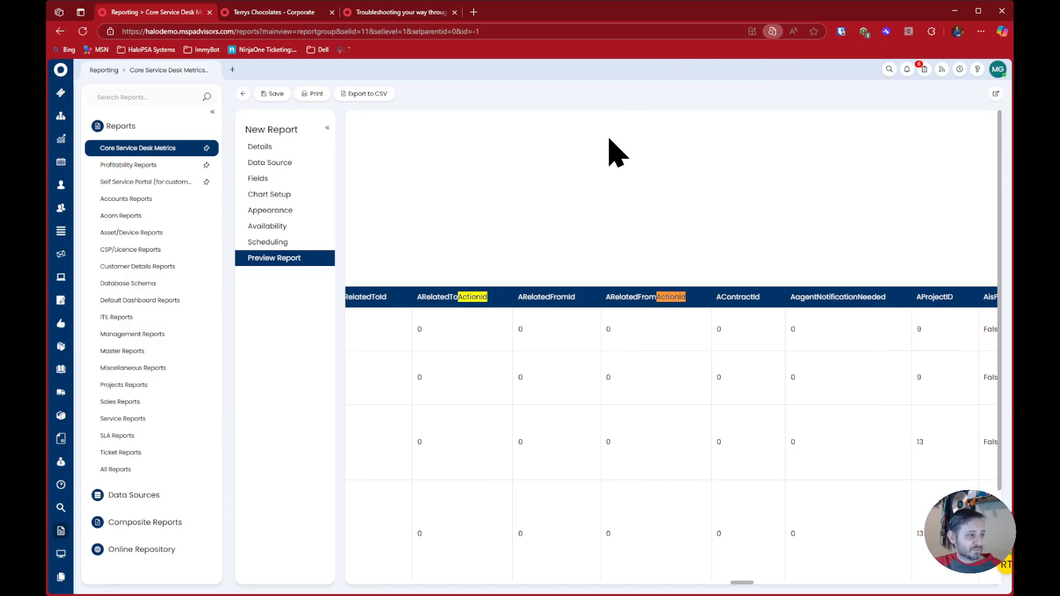
drag(745, 583, 365, 583)
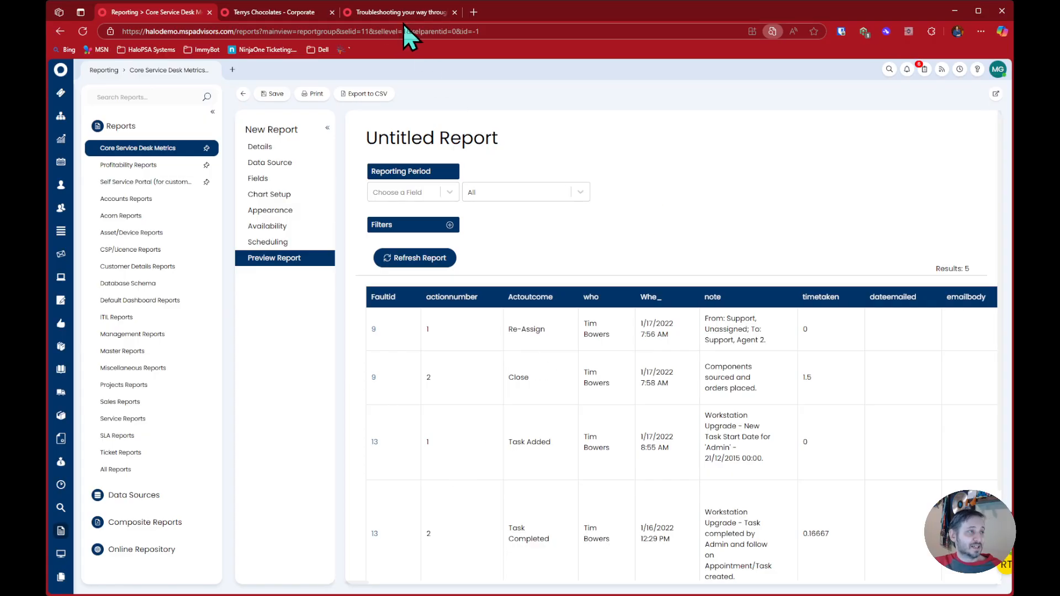
Highlight the article's line about using the Halo Reporting module to learn the database, and return to the report
click(386, 14)
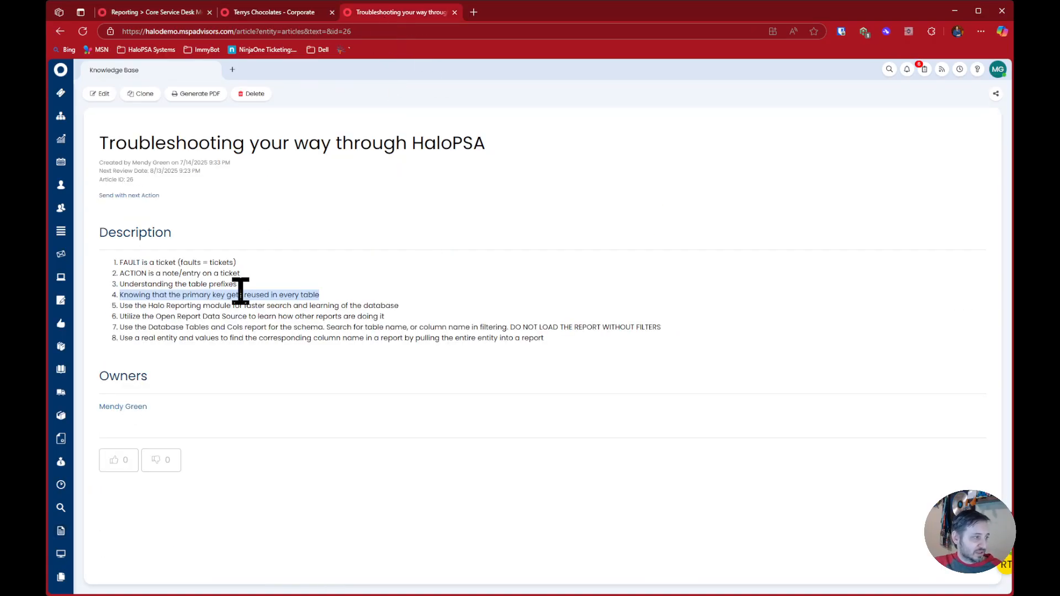
drag(129, 306, 434, 314)
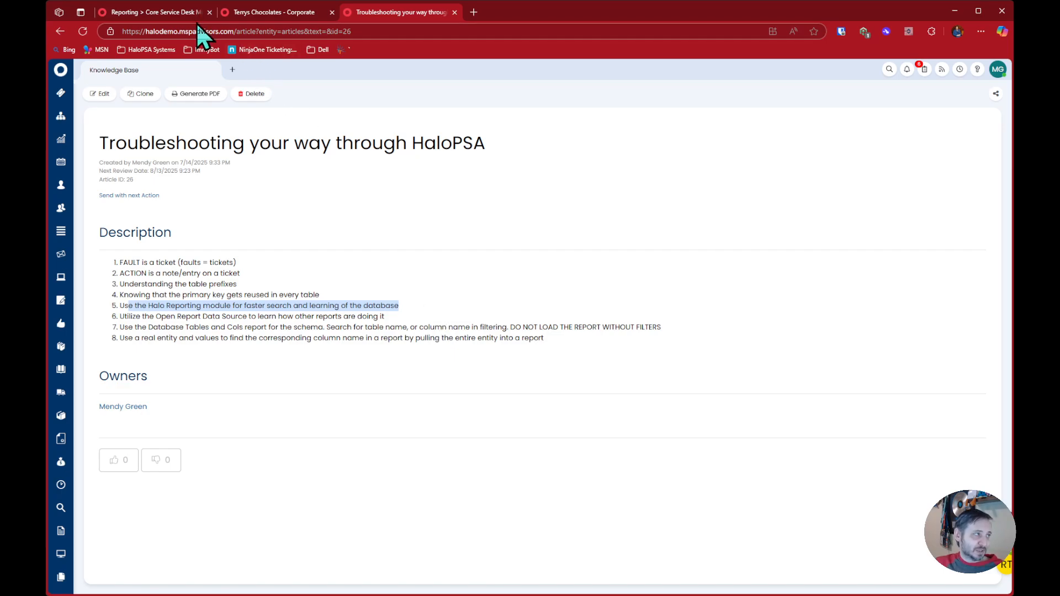
click(180, 12)
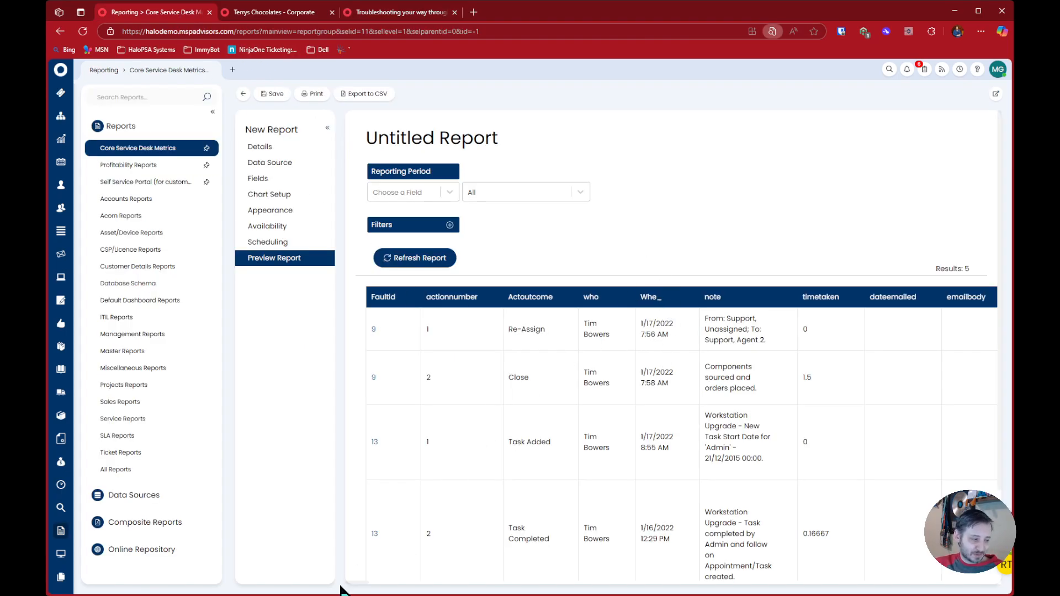
Revisit the "actionid" matches in the report's column headers and return to the first column
click(767, 54)
click(768, 54)
click(768, 54)
click(767, 53)
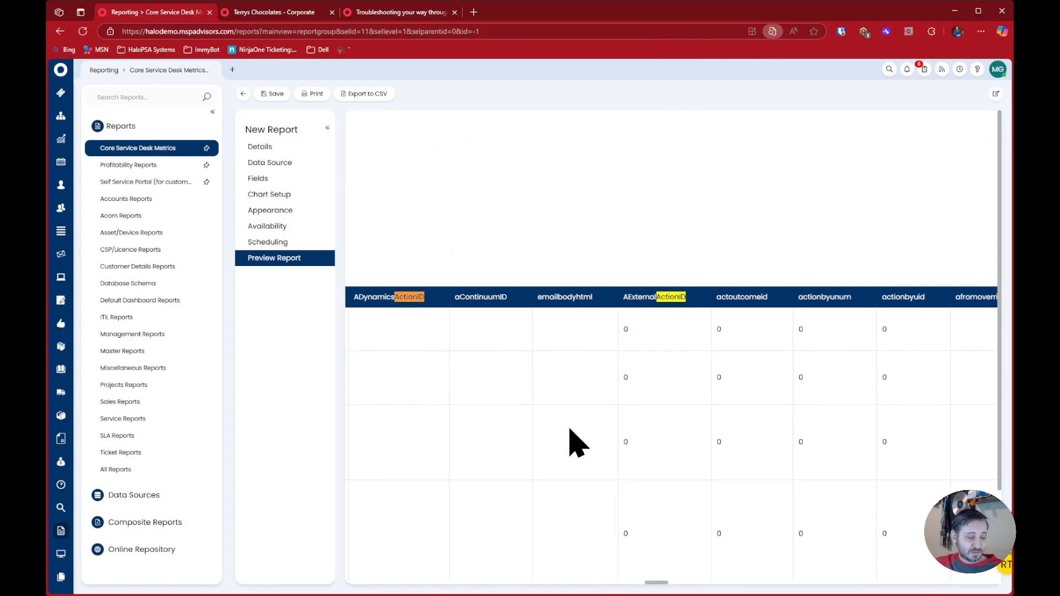
drag(652, 578, 356, 583)
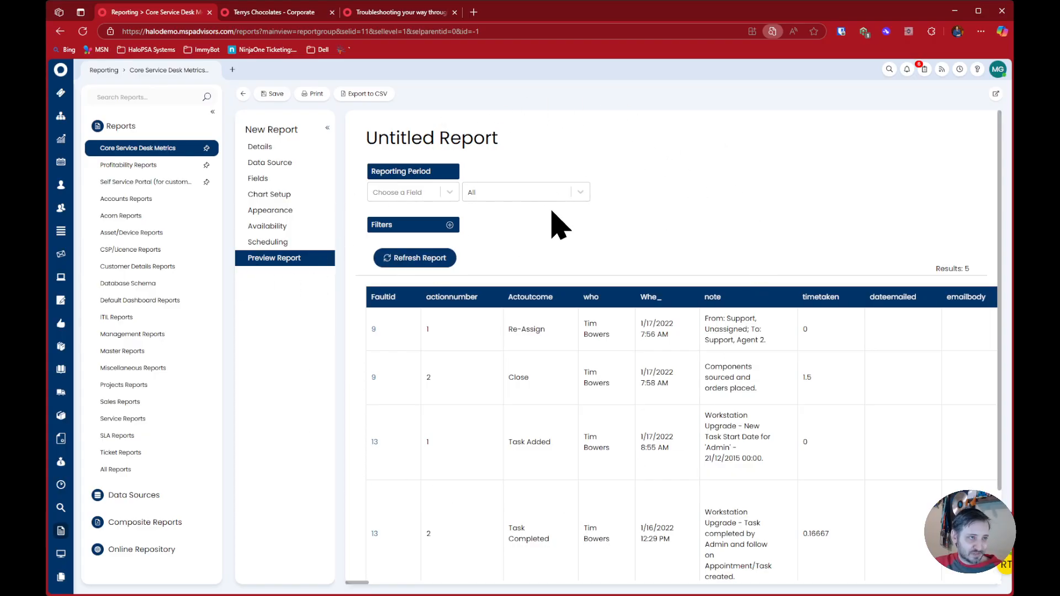
Start adding a custom field to the report and filter the available fields by "actionid"
click(270, 179)
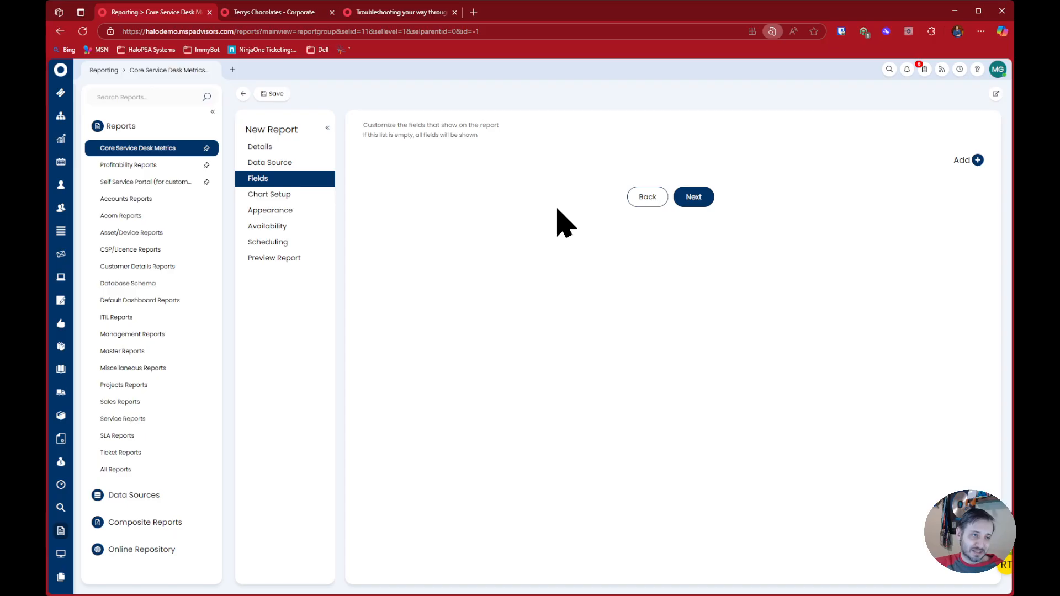
click(978, 161)
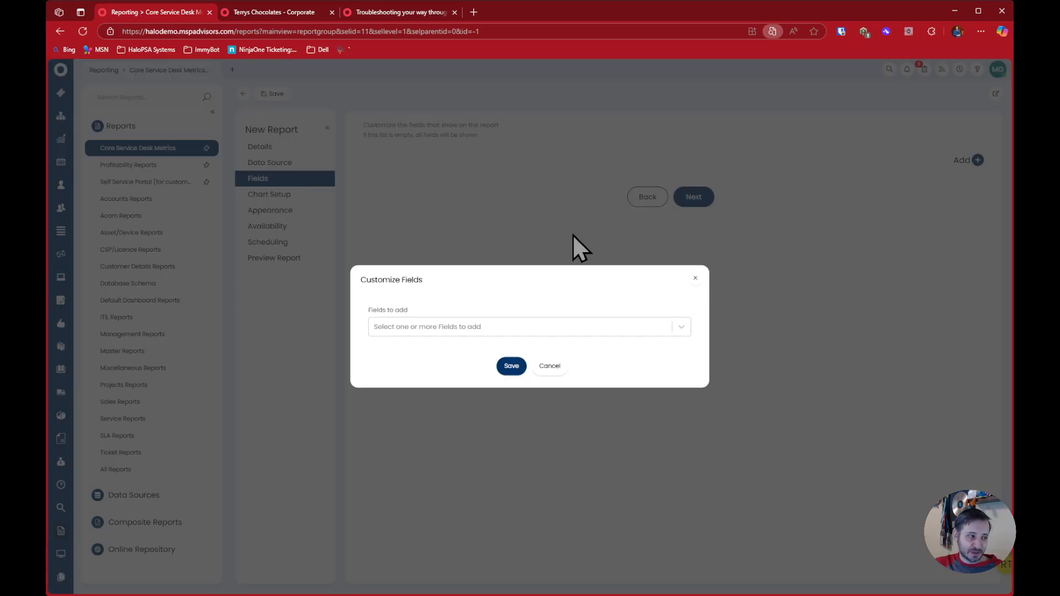
click(425, 327)
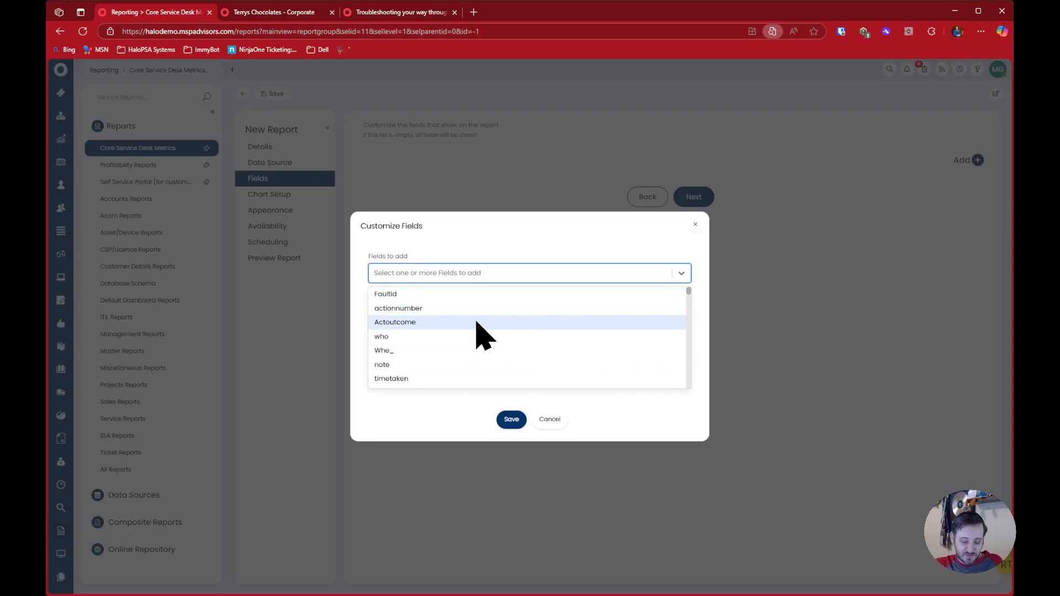
text(actionid)
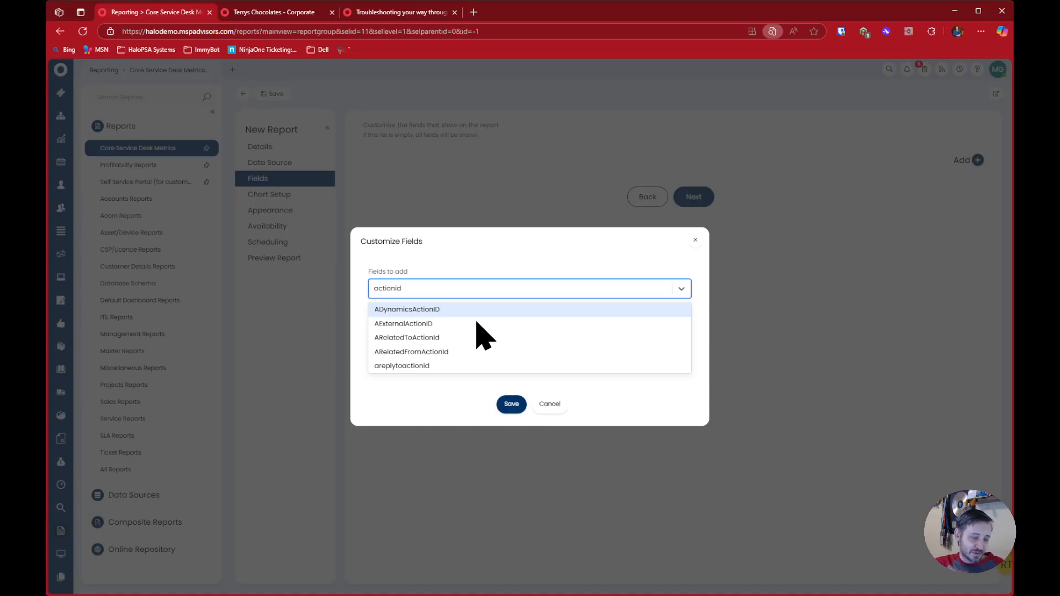
Search the available fields for "id", "tick", "ati" and "action" in turn
key(ctrl+a)
key(BackSpace)
text(idtick)
key(ctrl+a)
text(ati)
key(ctrl+a)
key(BackSpace)
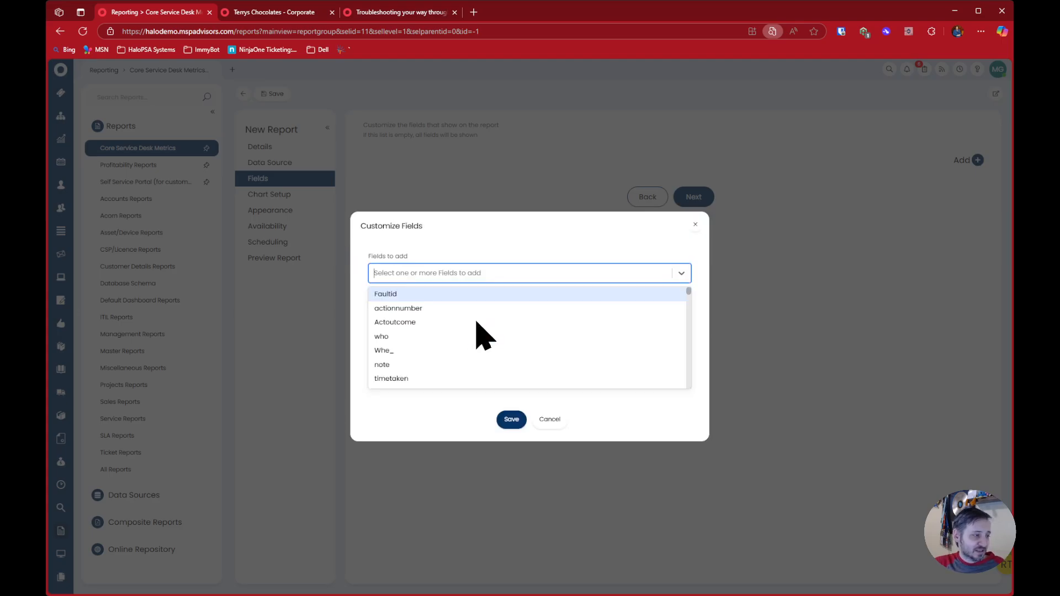
text(action)
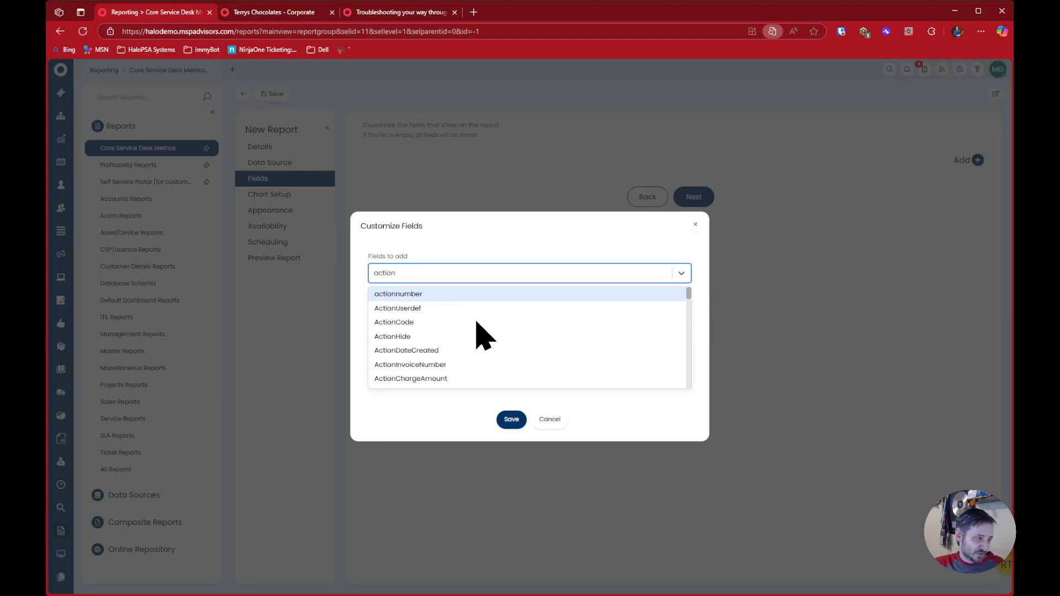
Search the available fields for a primary key name starting with "primar", and clear the filter
key(ctrl+a)
text(primar)
key(BackSpace)
key(BackSpace)
key(BackSpace)
key(BackSpace)
key(BackSpace)
text(k)
key(ctrl+a)
key(BackSpace)
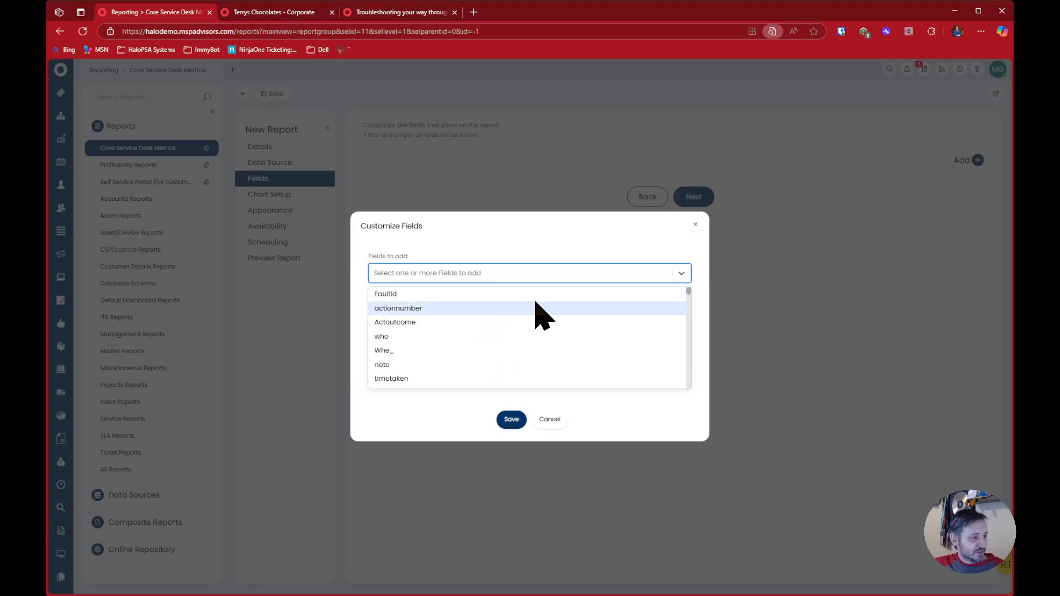
Look through the unfiltered list of actions fields for ID columns, and return to its start
drag(688, 293, 690, 341)
scroll(615, 339, up, 2)
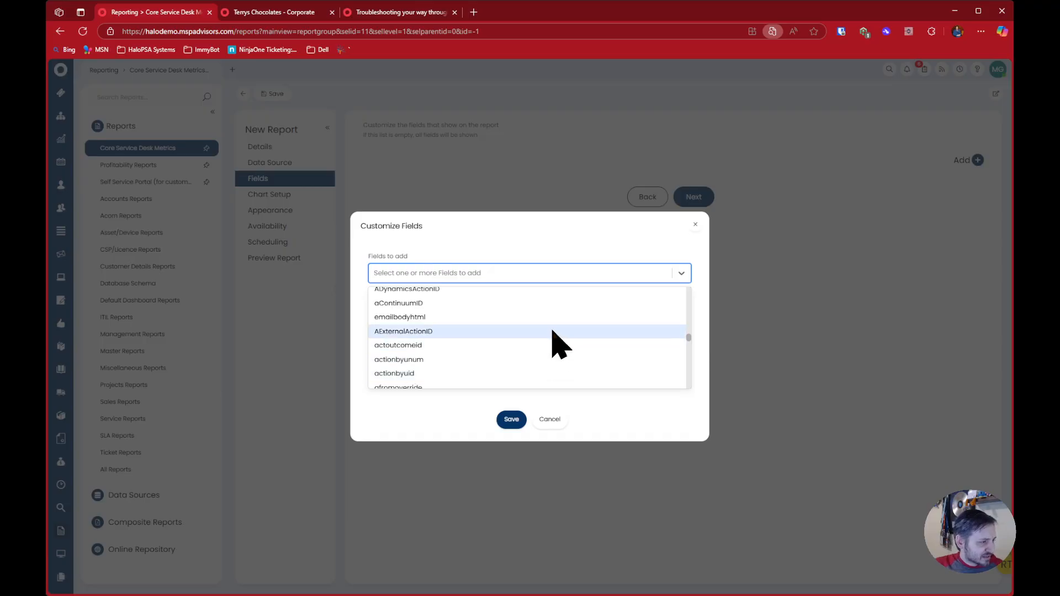
scroll(544, 342, up, 2)
scroll(536, 332, up, 4)
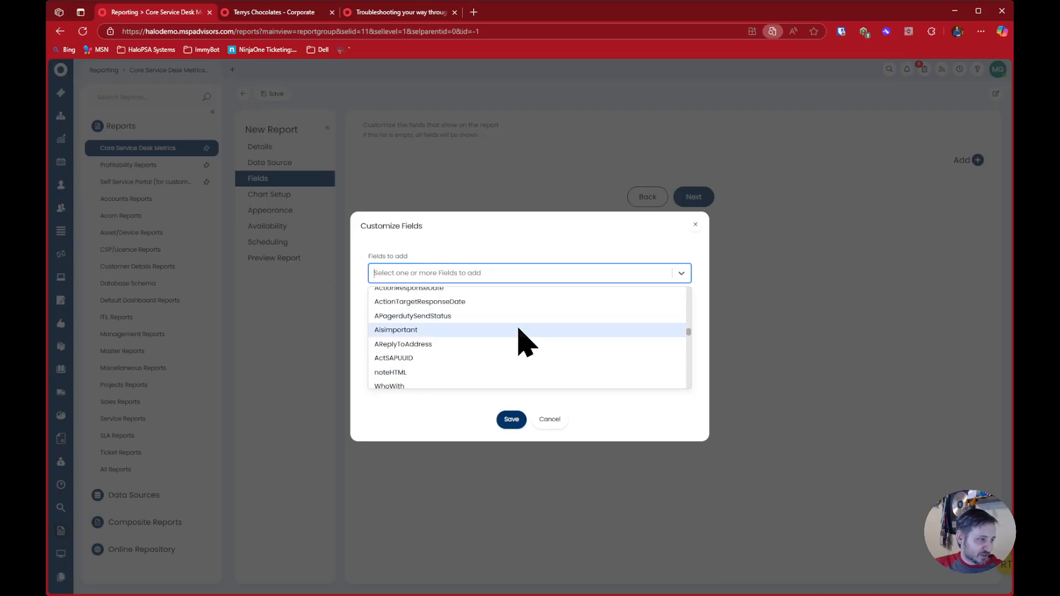
scroll(535, 331, up, 3)
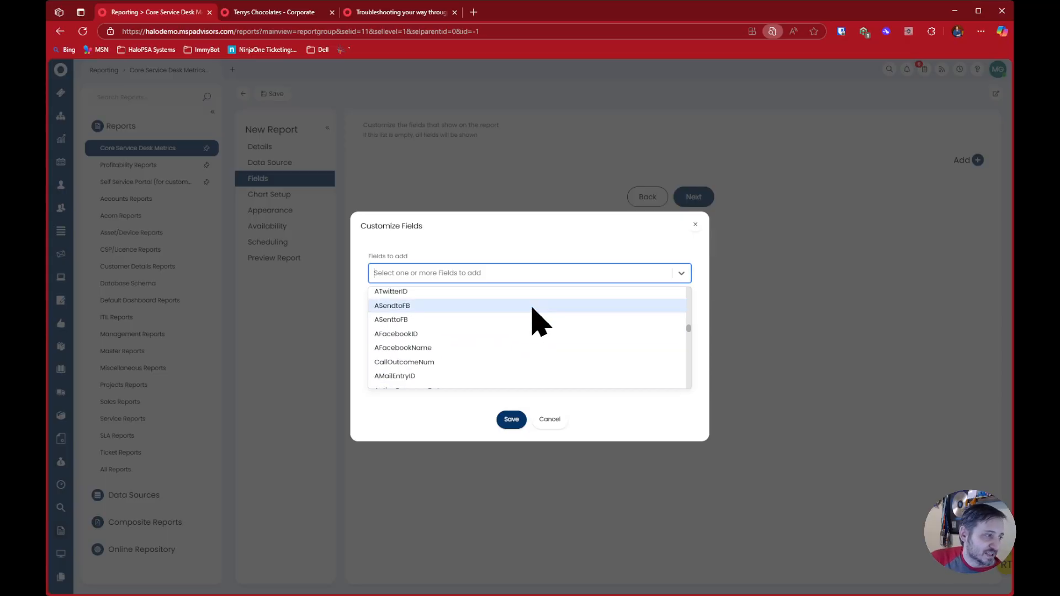
scroll(538, 323, down, 5)
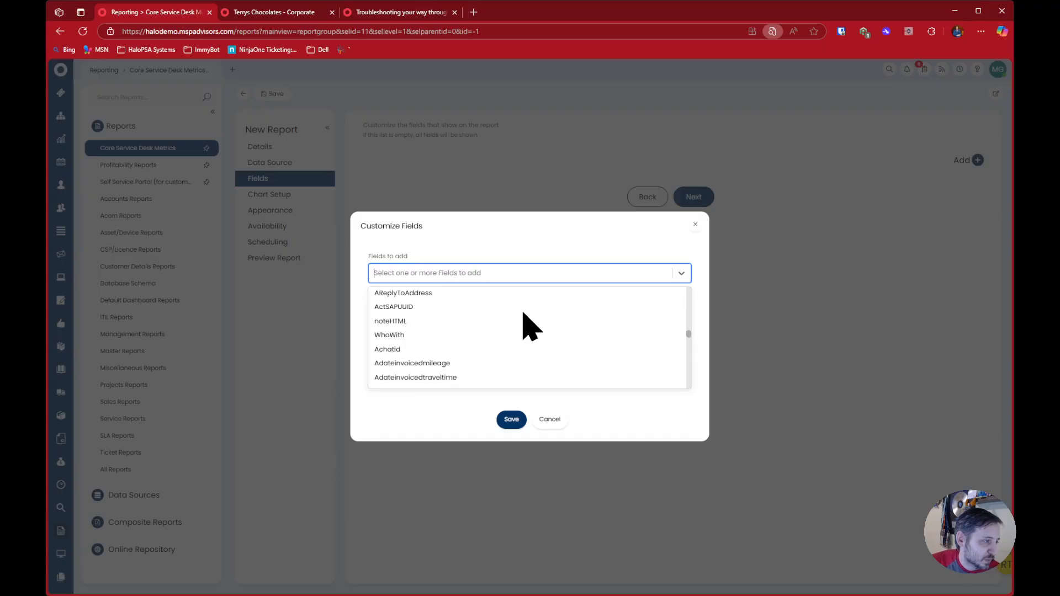
scroll(522, 313, down, 2)
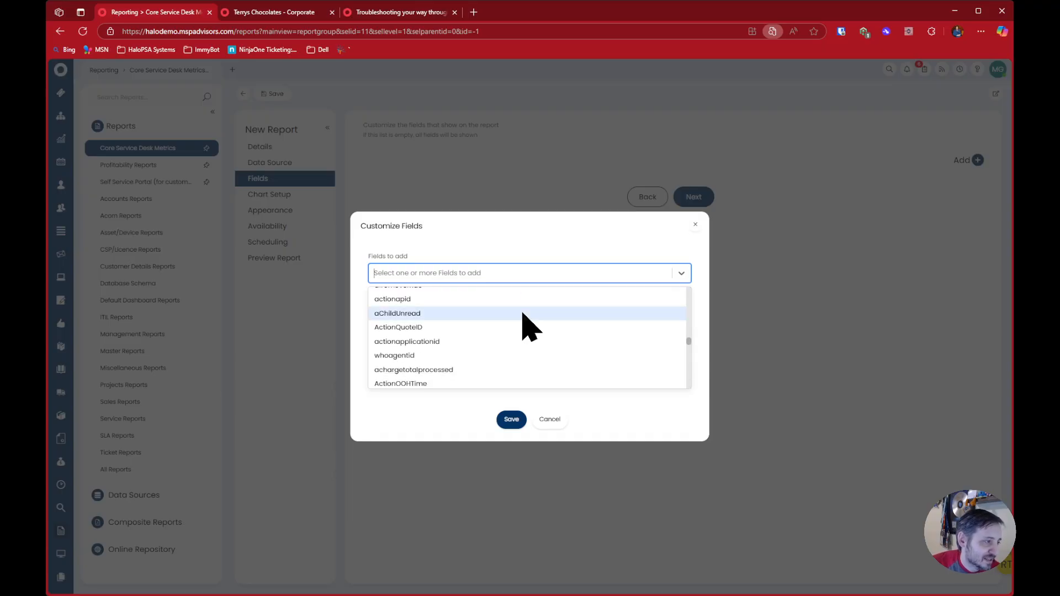
scroll(522, 313, up, 2)
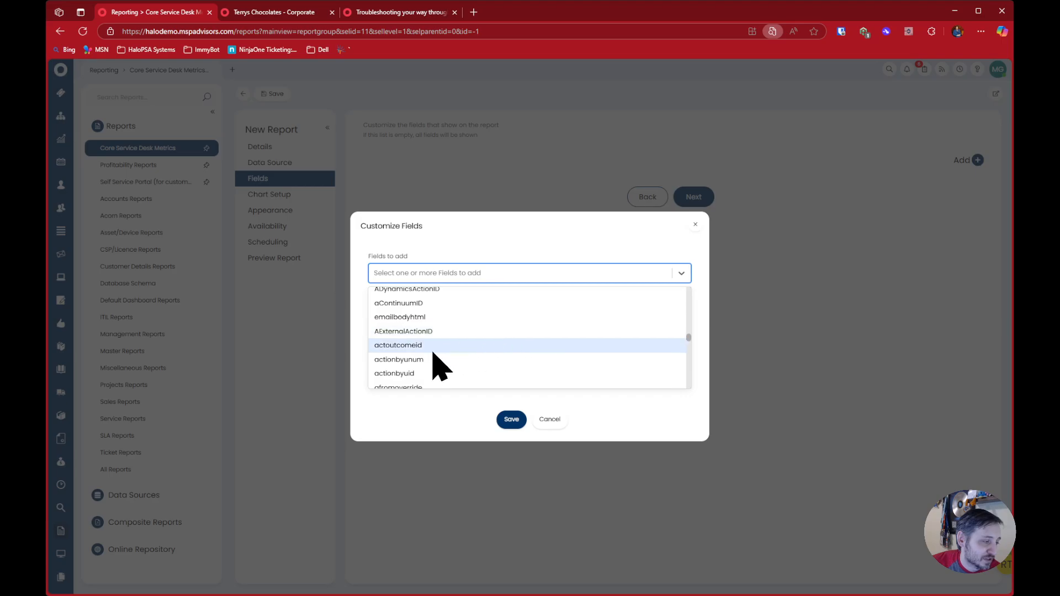
drag(688, 340, 550, 291)
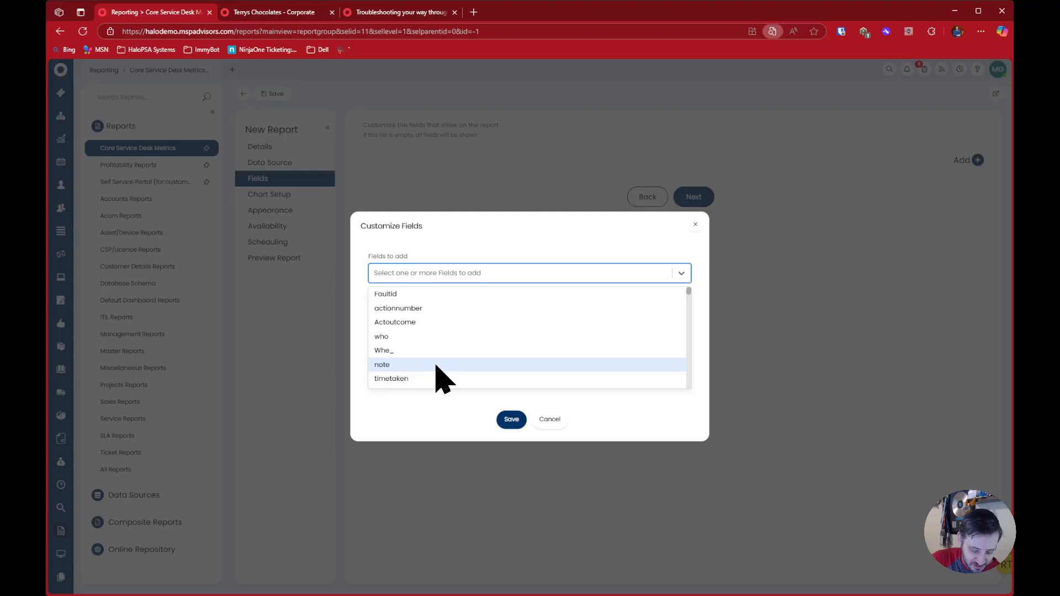
Filter the actions fields by "act", go through the matching names and cancel adding fields
text(act)
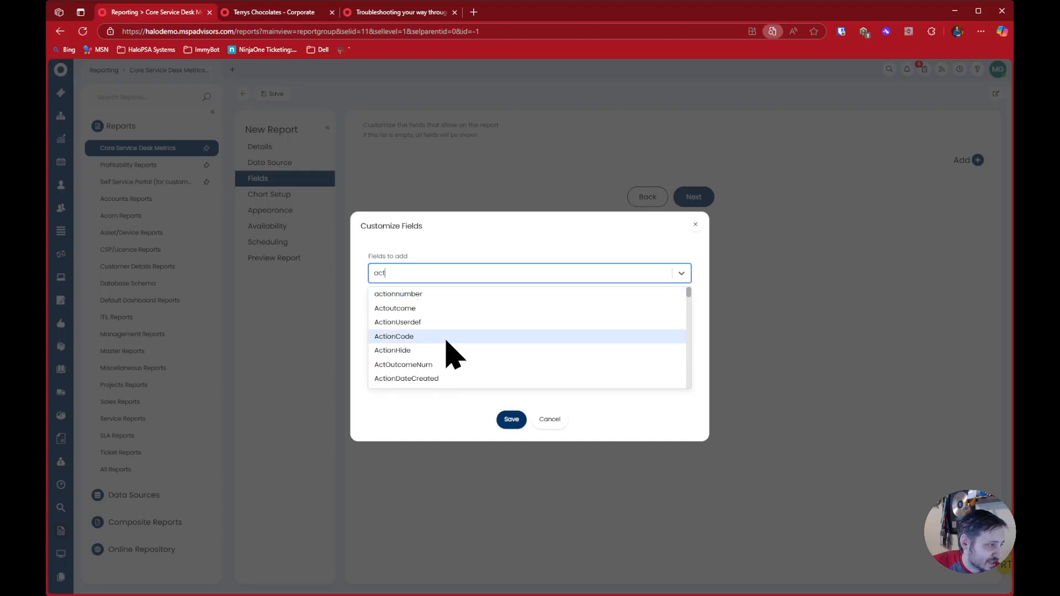
scroll(445, 370, down, 2)
scroll(450, 367, down, 3)
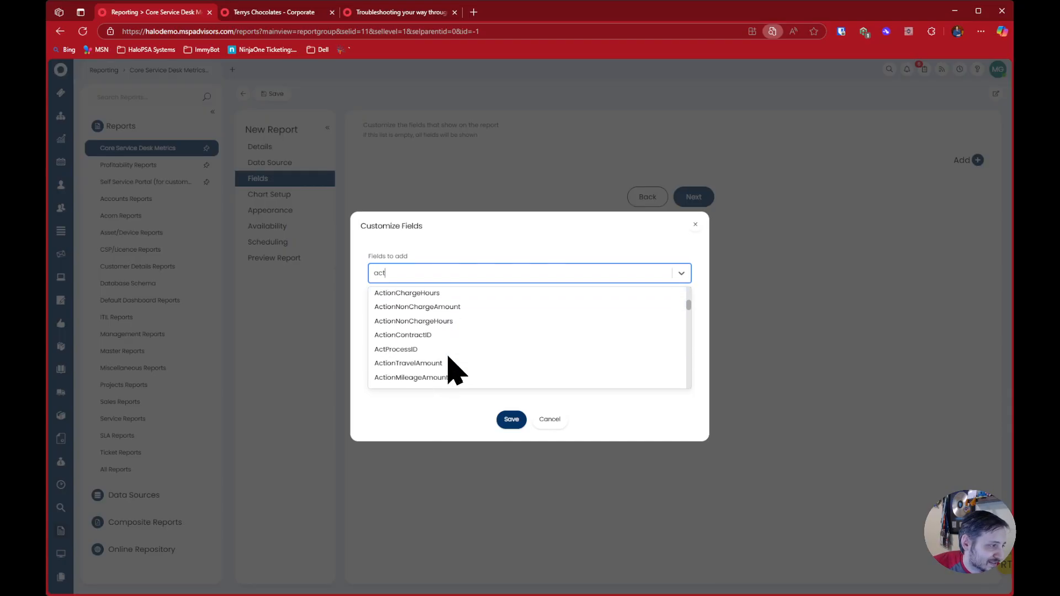
scroll(462, 347, down, 3)
scroll(449, 362, down, 4)
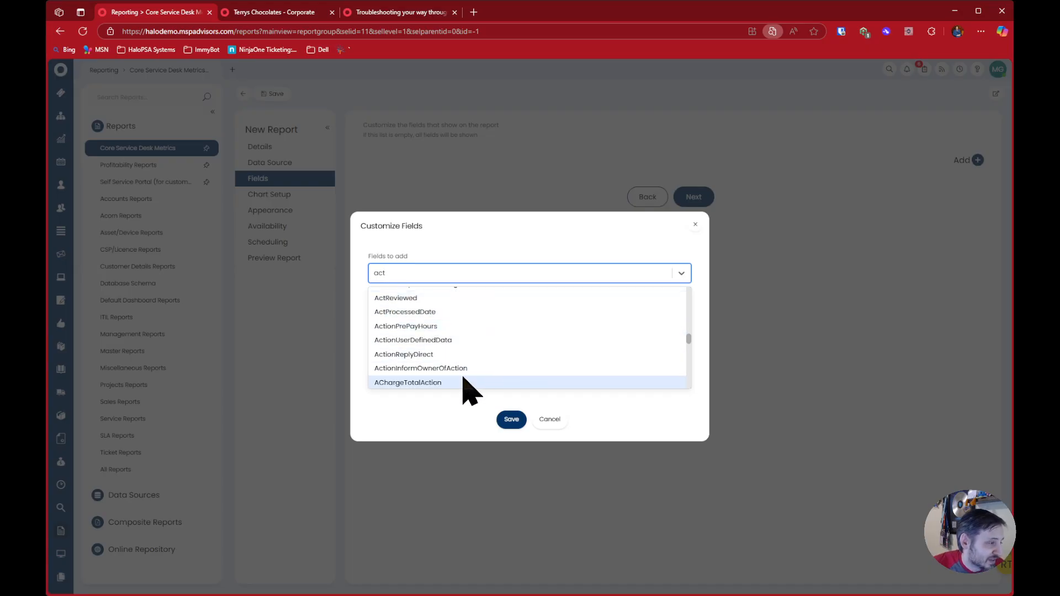
scroll(445, 384, down, 2)
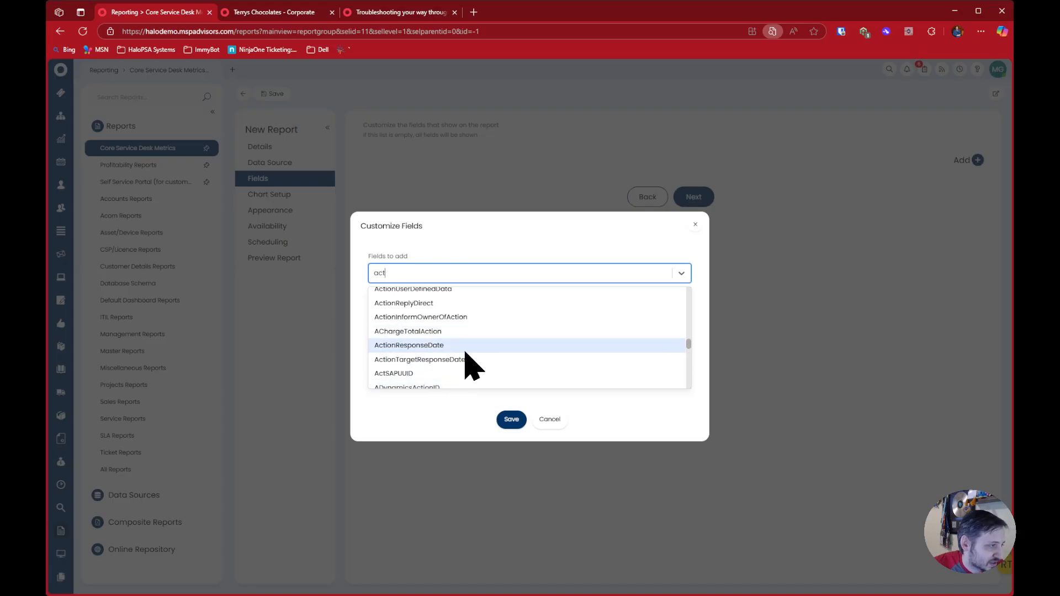
scroll(489, 345, down, 3)
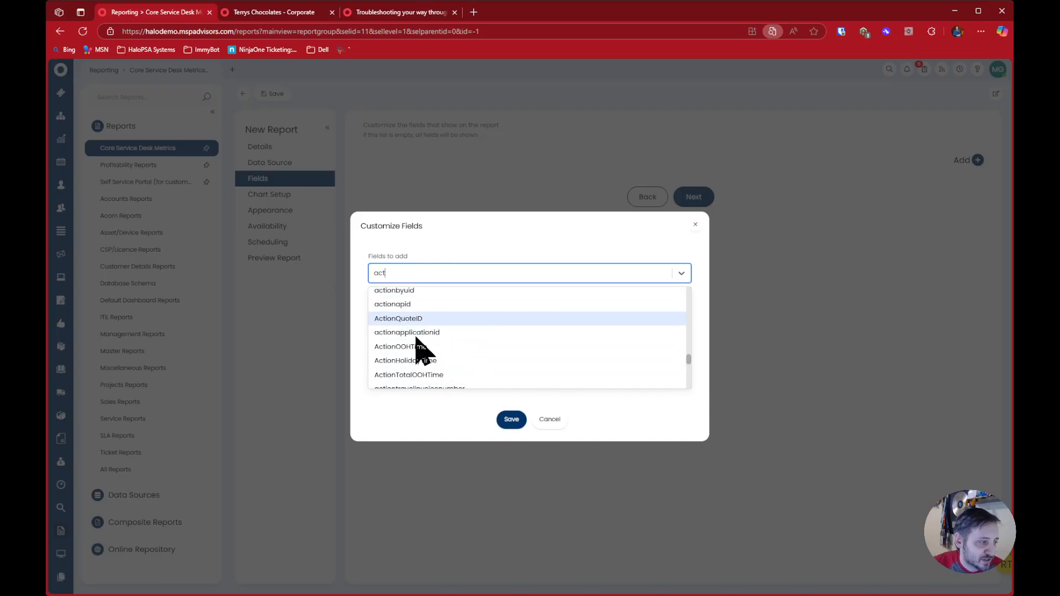
scroll(473, 331, down, 5)
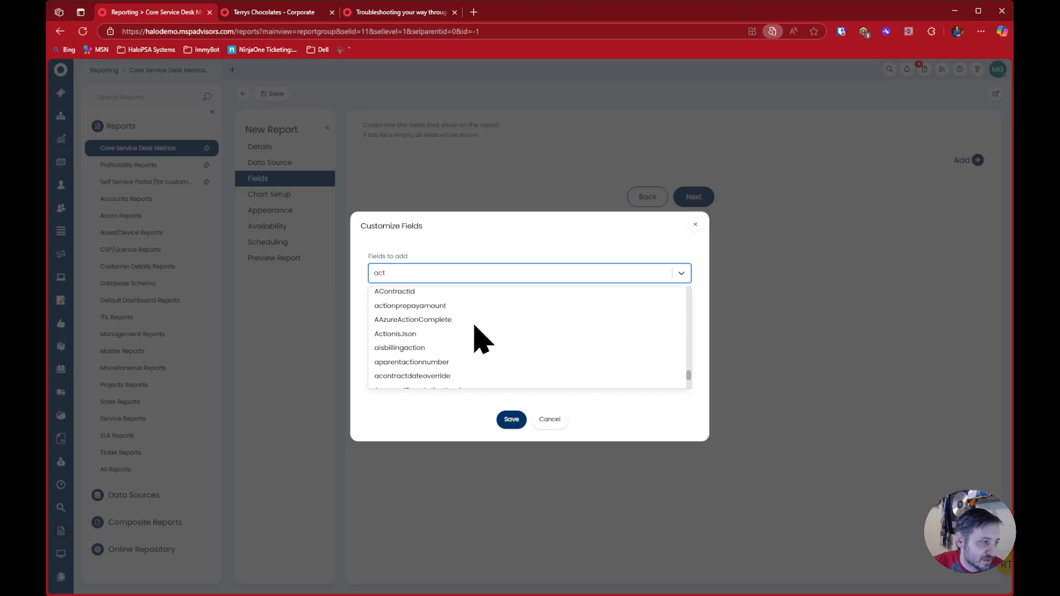
scroll(473, 331, down, 3)
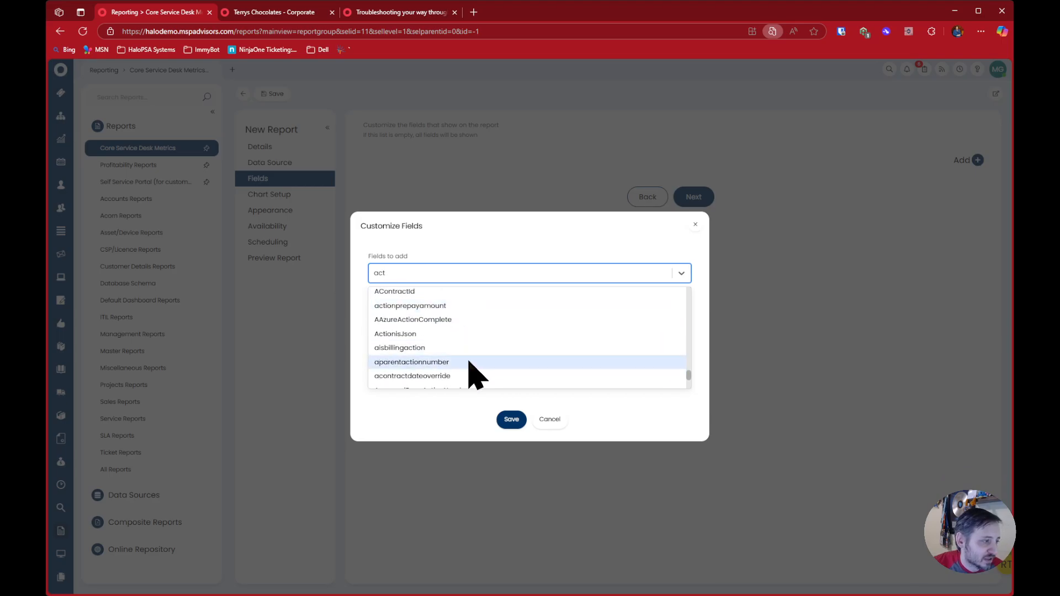
scroll(514, 339, down, 5)
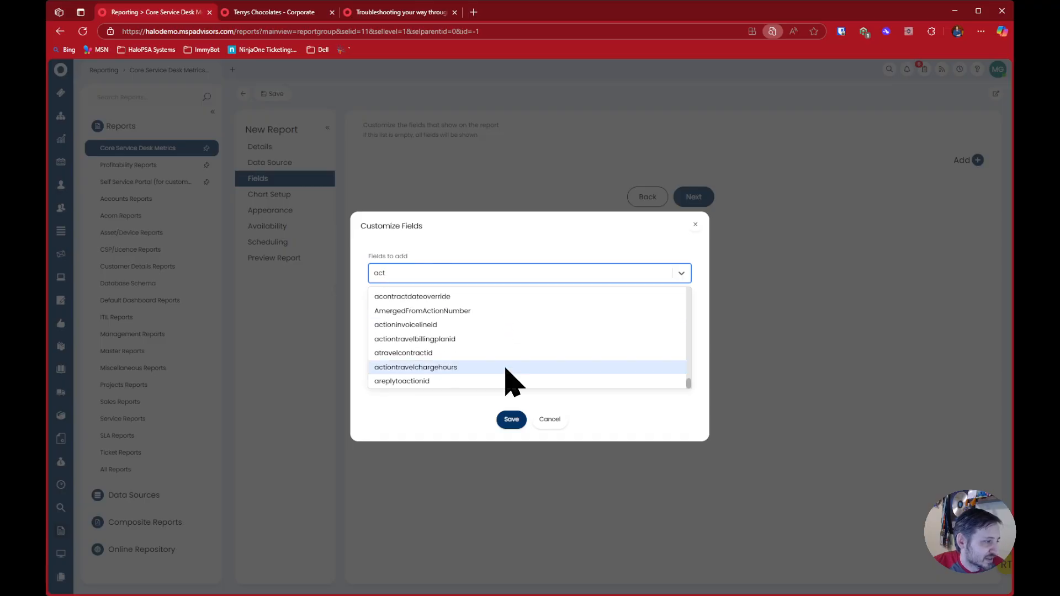
scroll(533, 365, up, 4)
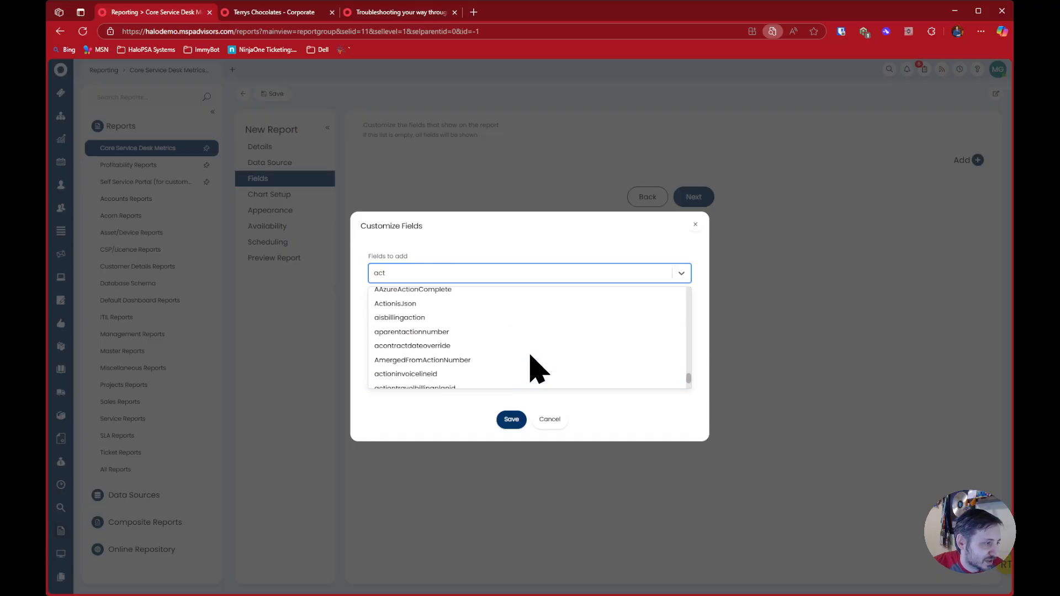
click(552, 422)
click(544, 374)
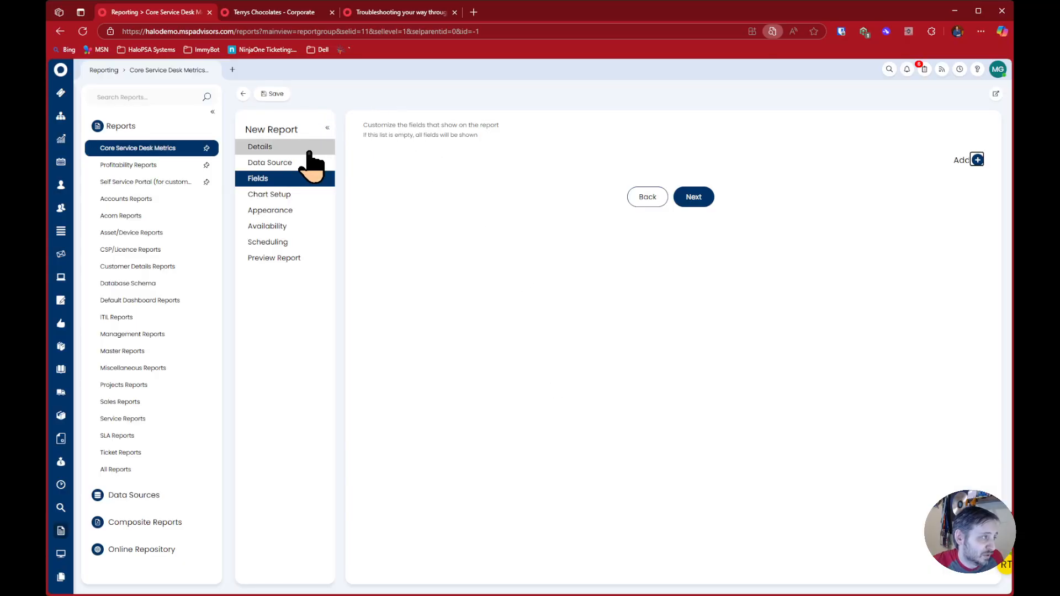
Change the report's SQL query to "select top 5 * from area"
click(303, 165)
double_click(504, 207)
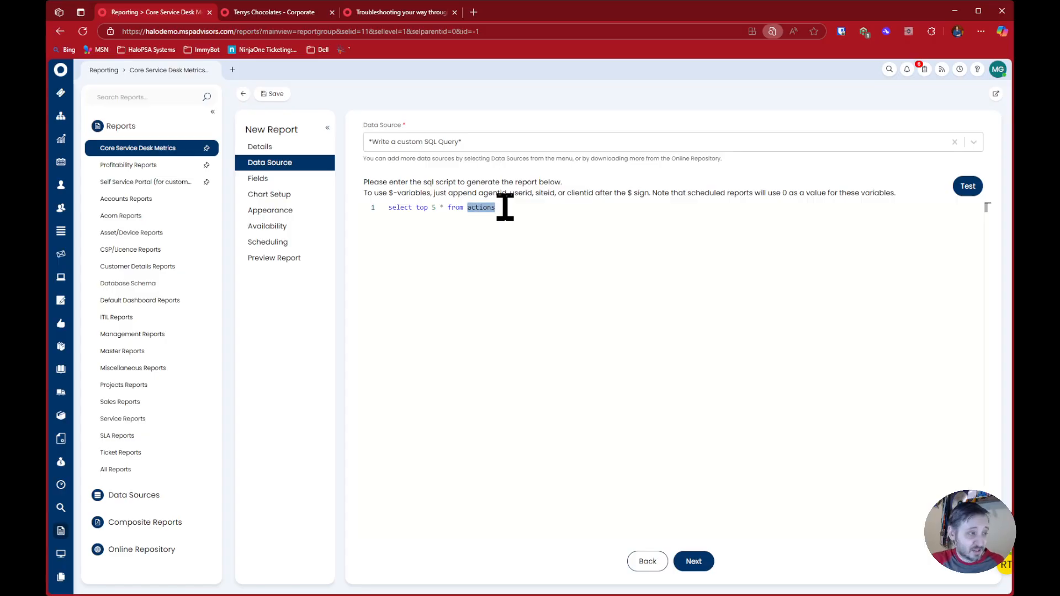
text(a)
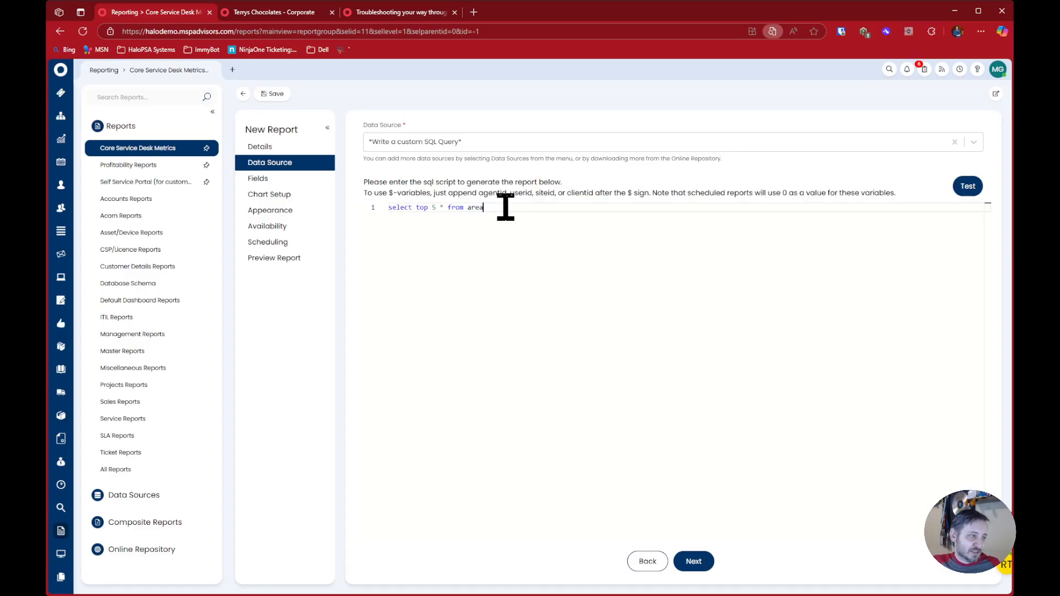
Examine the area table's available fields, filter them by "desc", and cancel adding fields
click(297, 179)
click(976, 160)
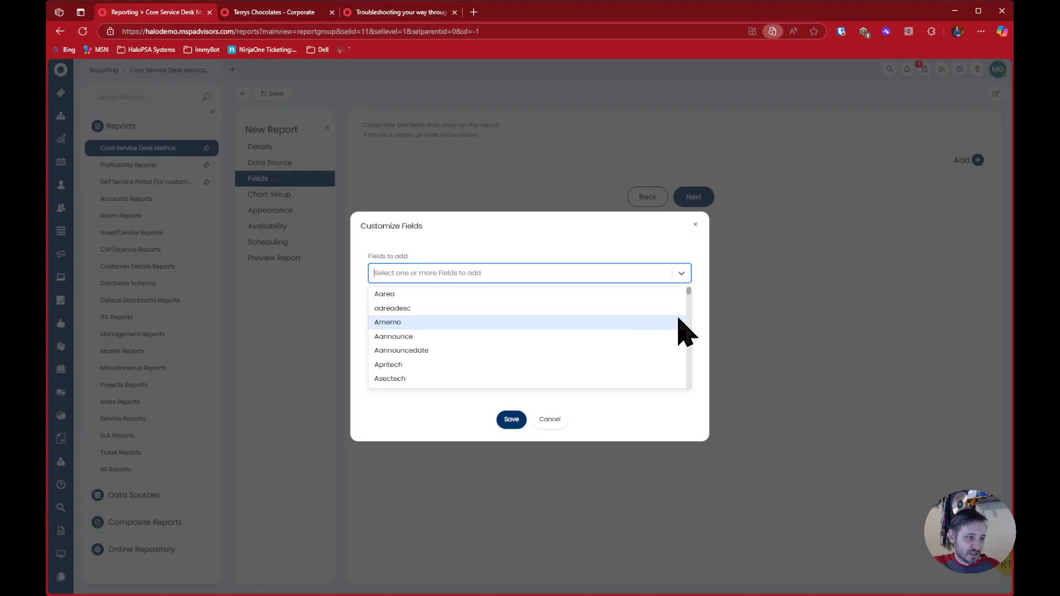
mouse_move(689, 304)
mouse_down()
mouse_move(688, 378)
mouse_move(687, 288)
mouse_up()
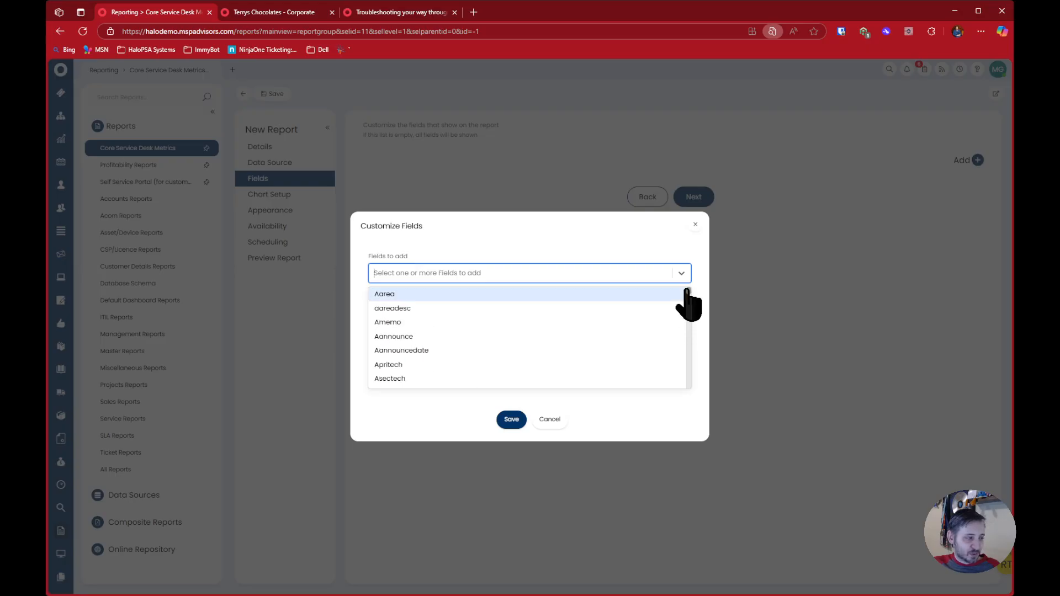
text(desc)
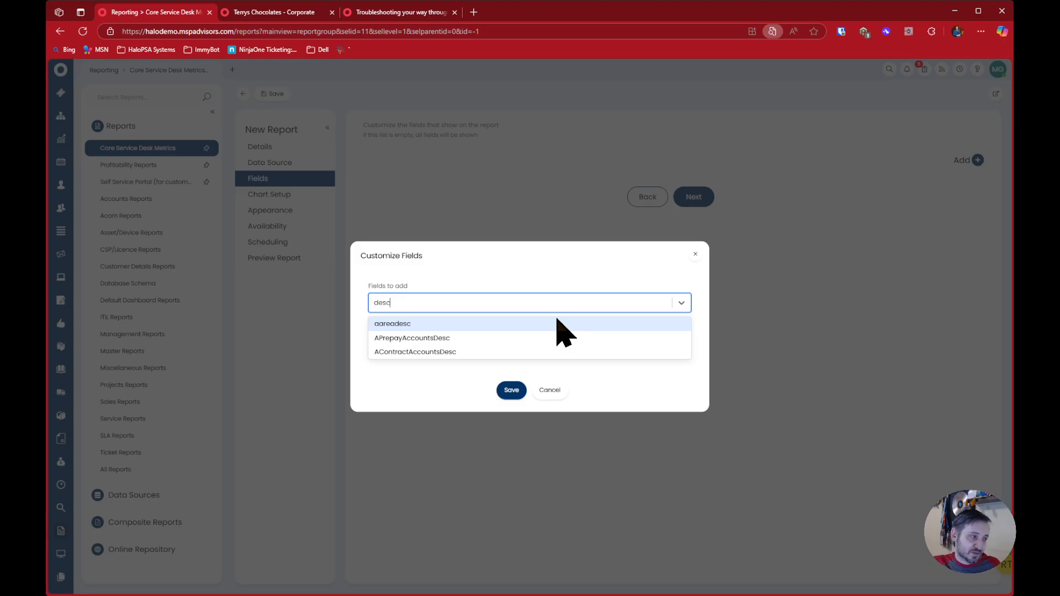
click(555, 369)
click(549, 366)
Change the report's SQL query to "select top 5 * from item"
click(318, 162)
double_click(515, 212)
text(item)
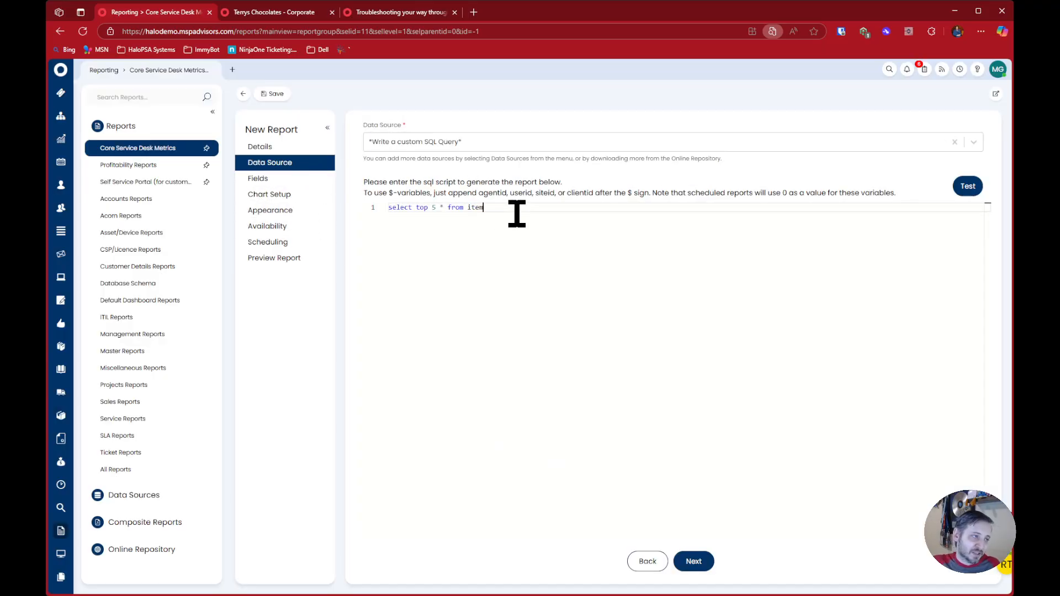
Examine the naming prefix of the item table's available fields, and cancel adding fields
click(281, 179)
click(980, 161)
click(497, 273)
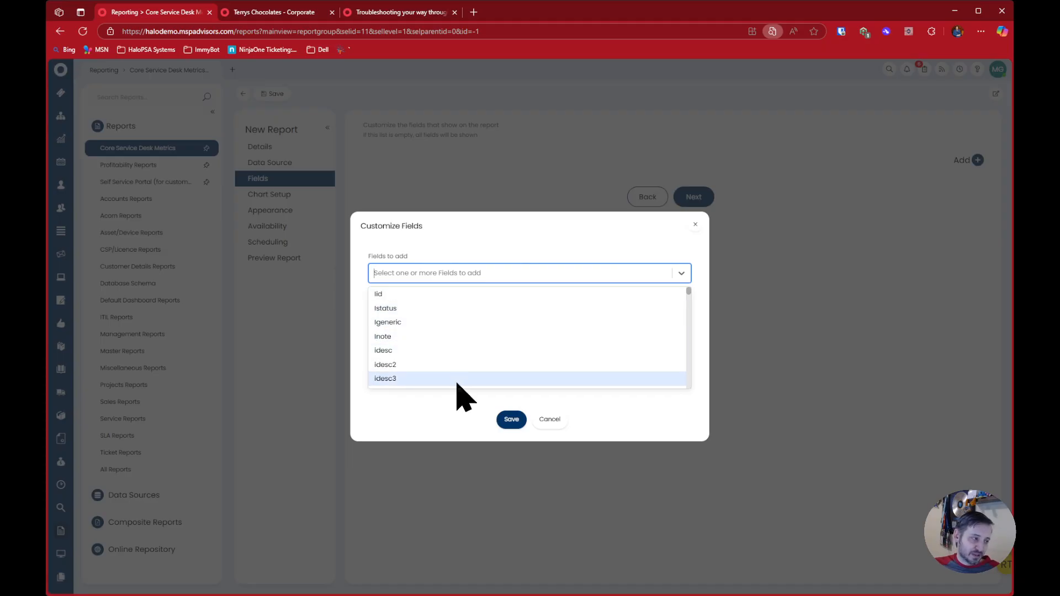
scroll(461, 397, down, 1)
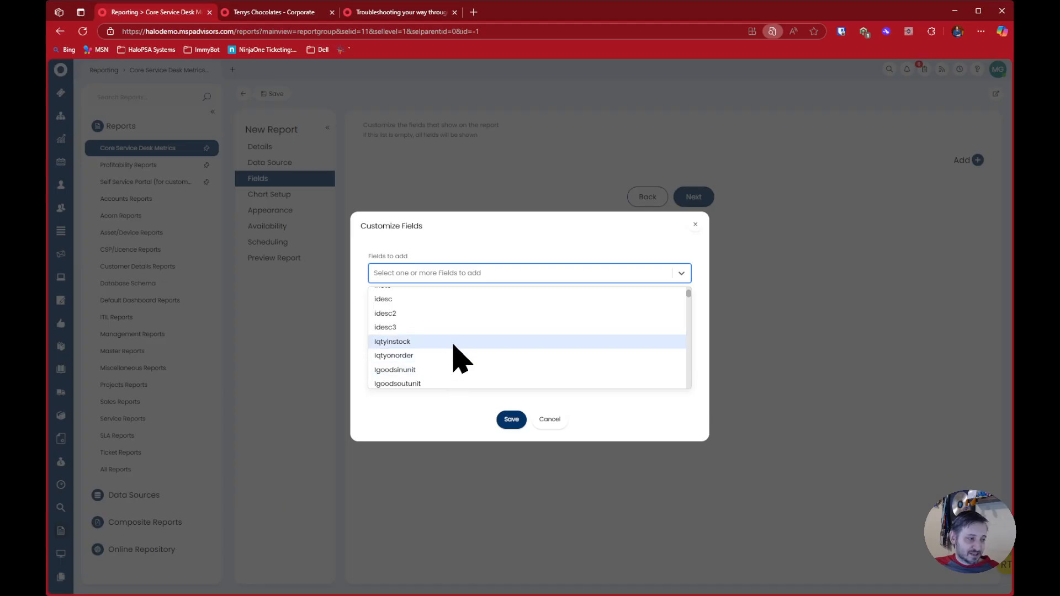
scroll(464, 361, down, 1)
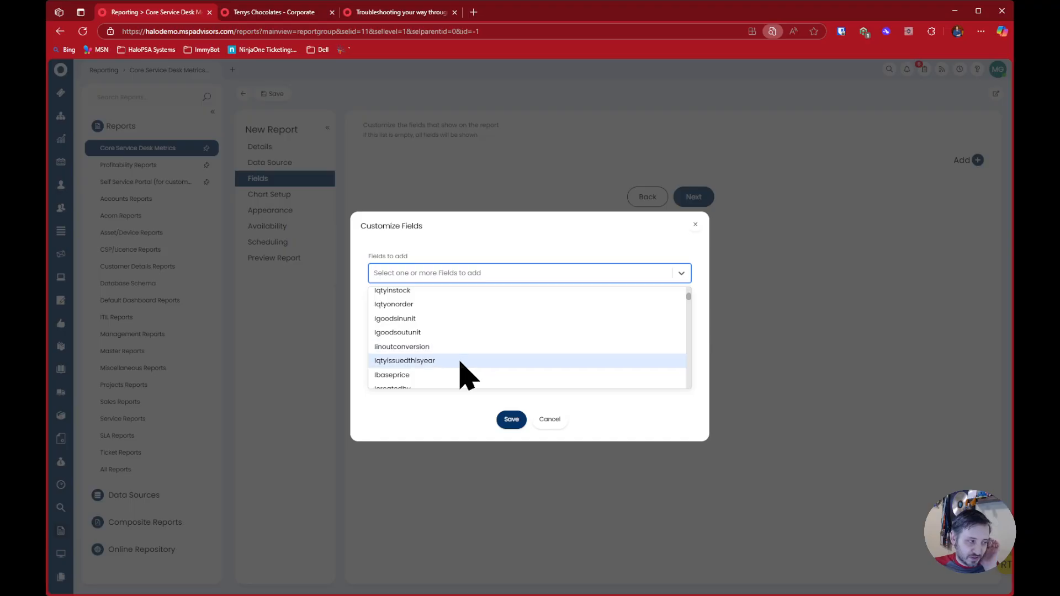
scroll(497, 339, down, 2)
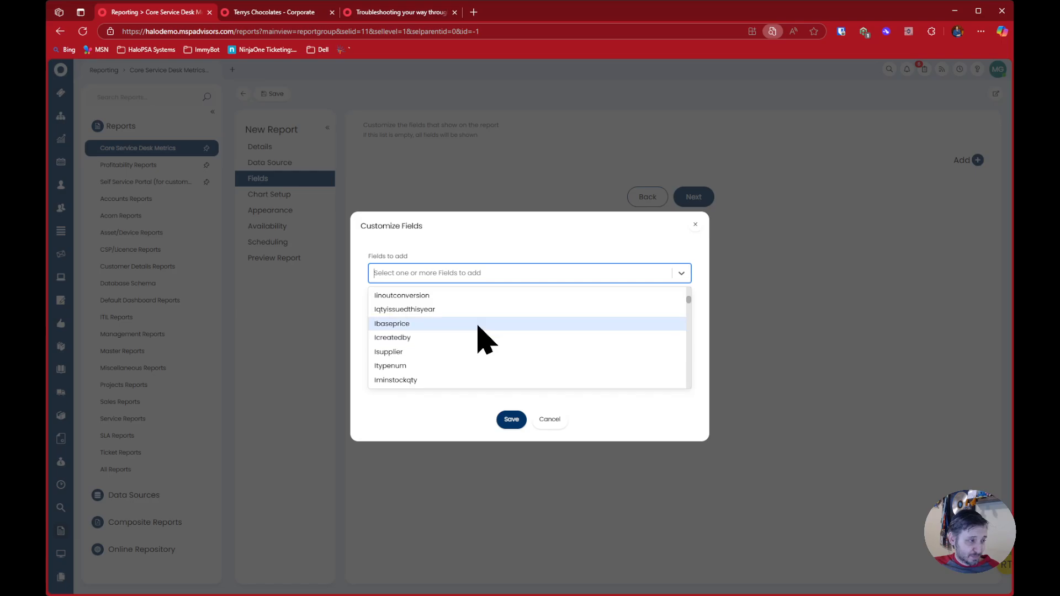
scroll(500, 370, down, 10)
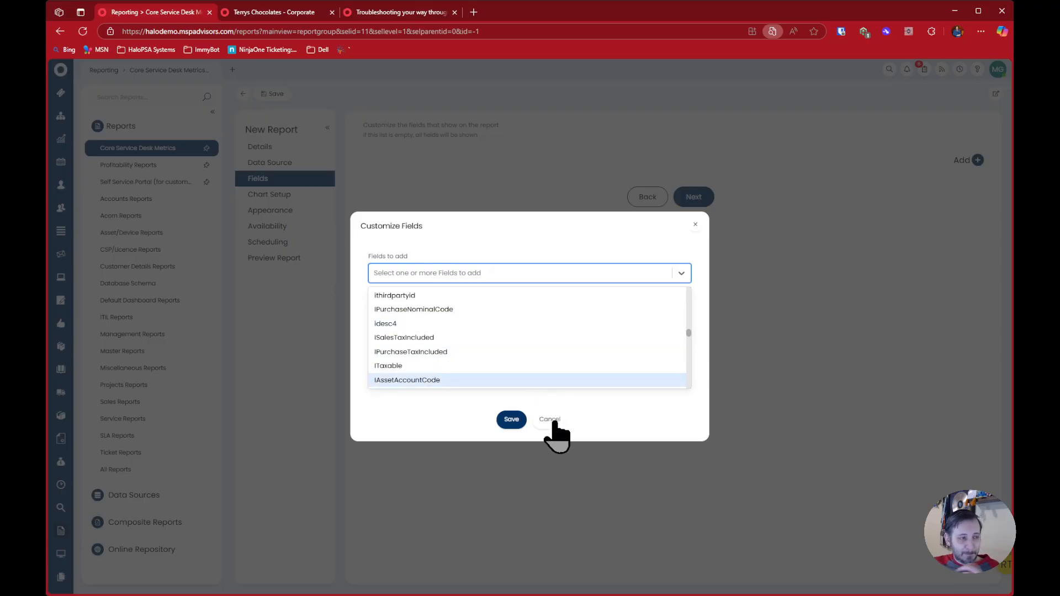
click(554, 422)
click(559, 368)
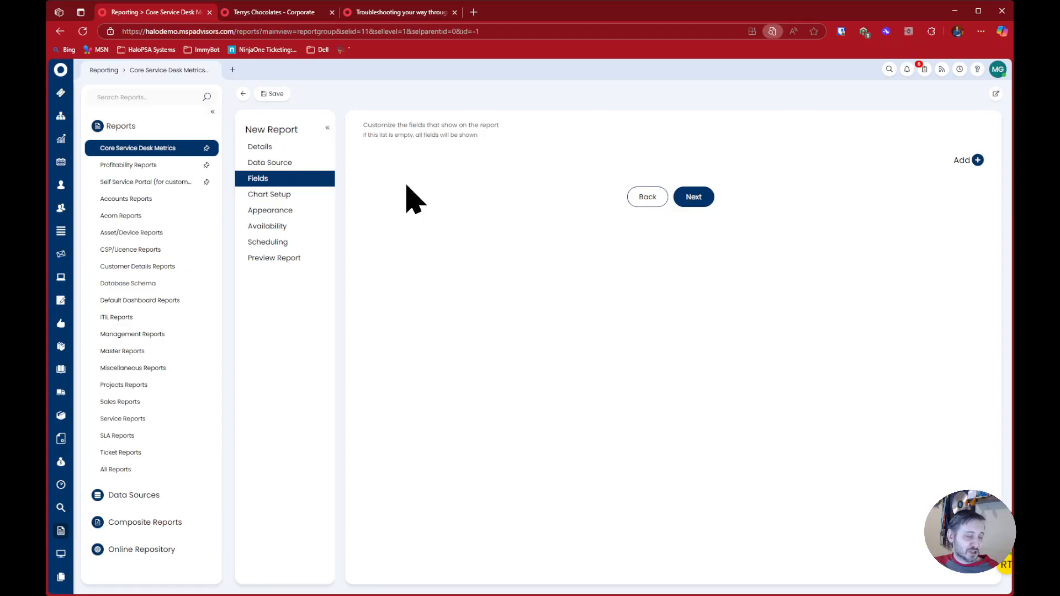
Return to the report's SQL query, view the Quotations page in a new browser tab, and come back to the query
click(307, 163)
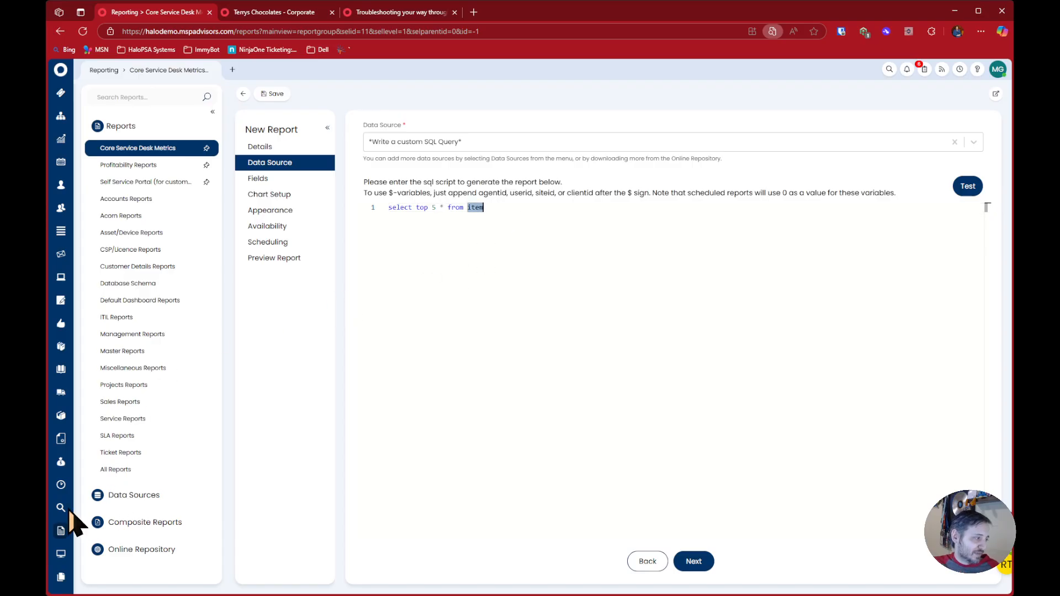
middle_click(65, 442)
click(276, 12)
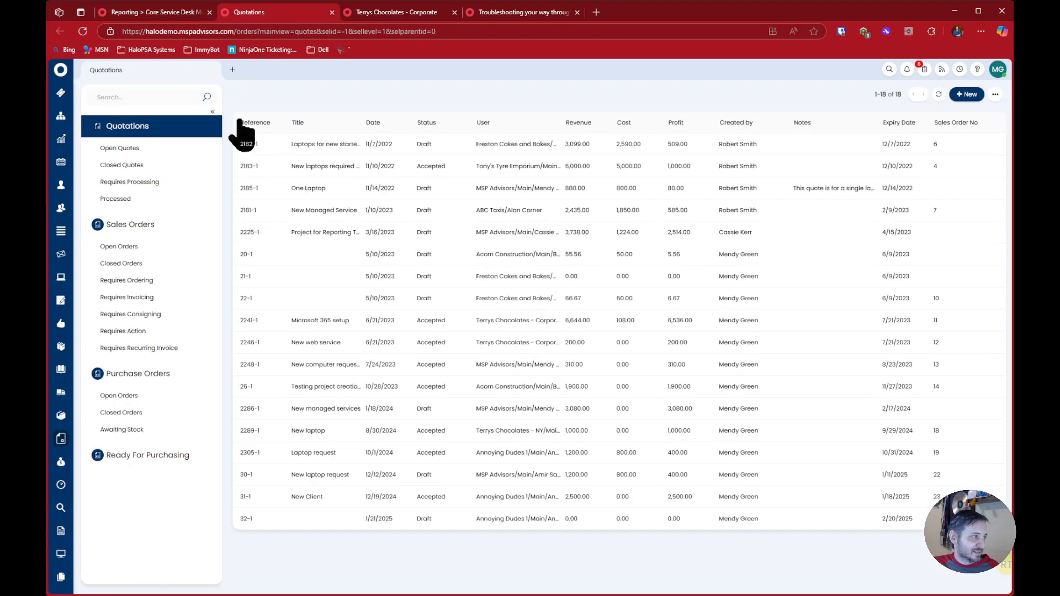
click(179, 12)
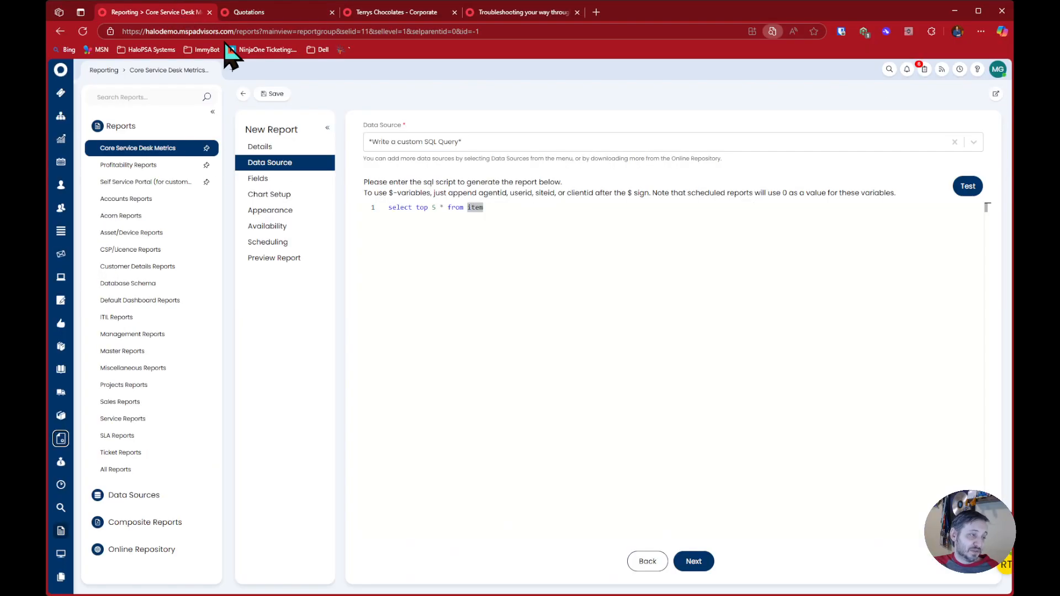
Change the query to "select top 5 * from quotationheader", load the report preview and search its columns for "item"
text(quotationheader)
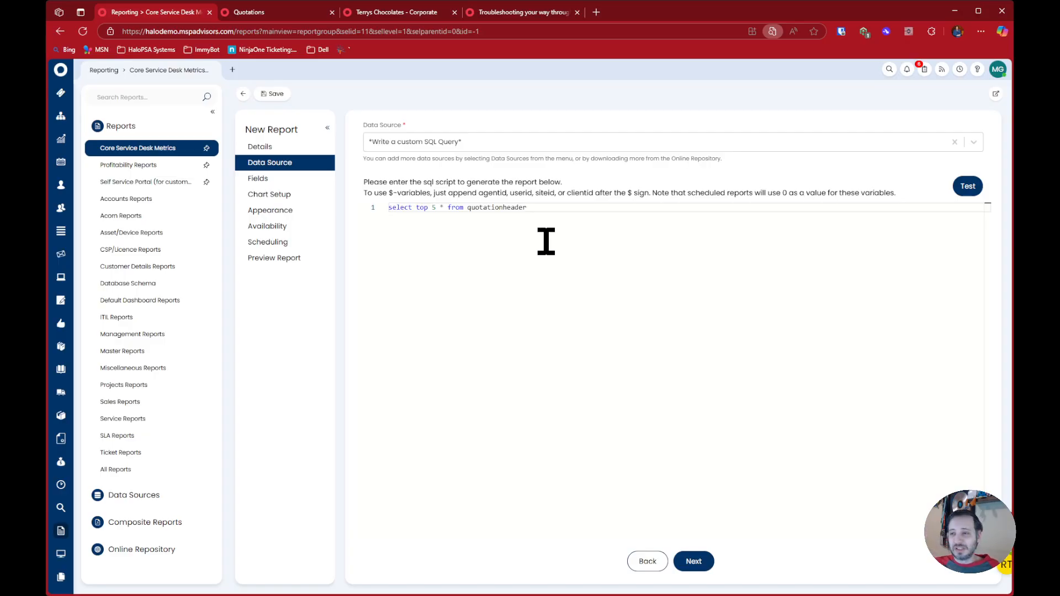
click(301, 261)
click(408, 259)
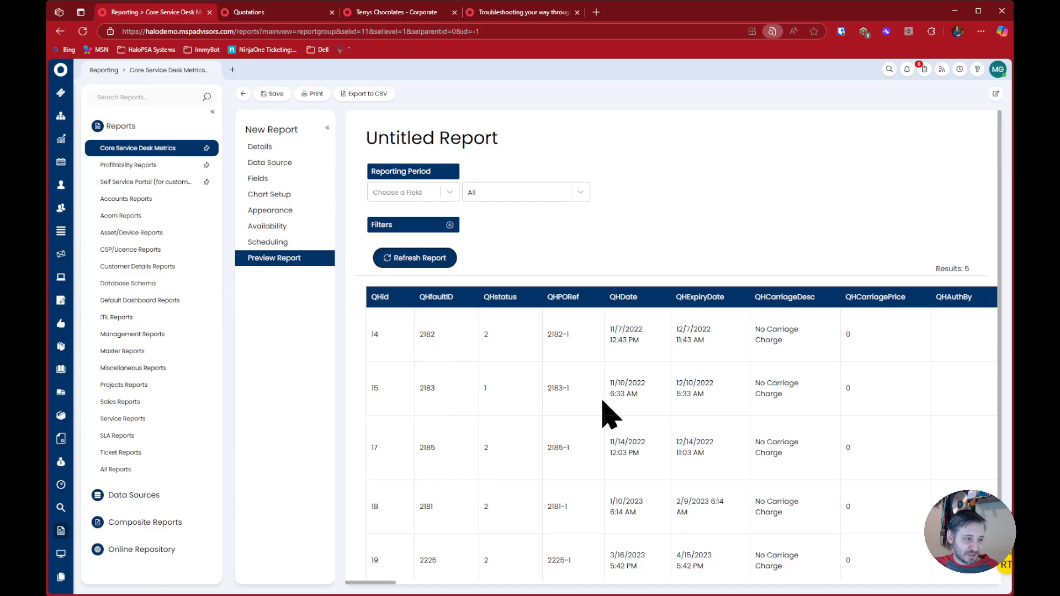
text(item)
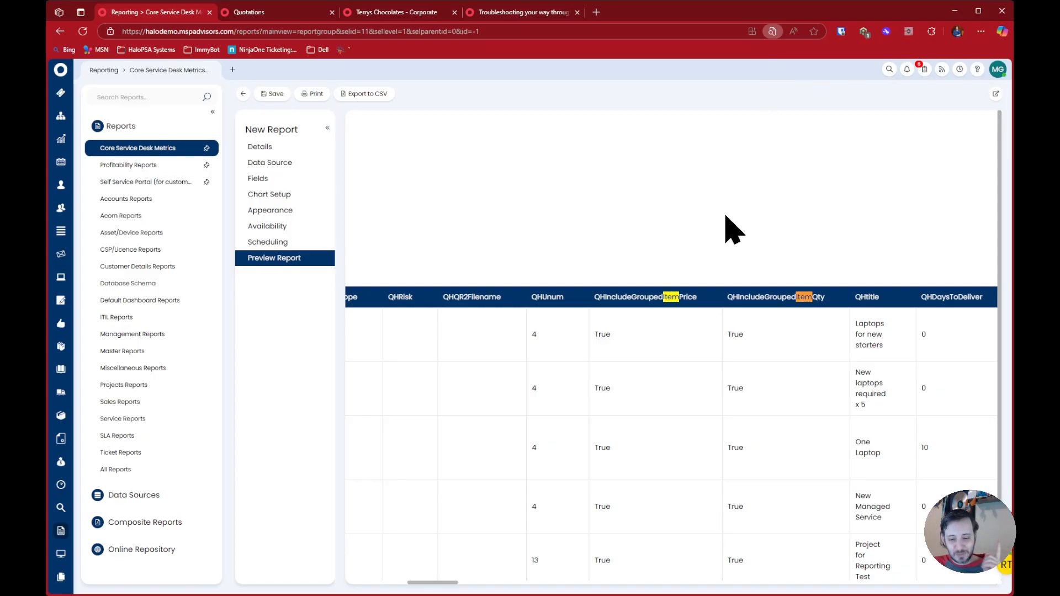
drag(427, 582, 363, 585)
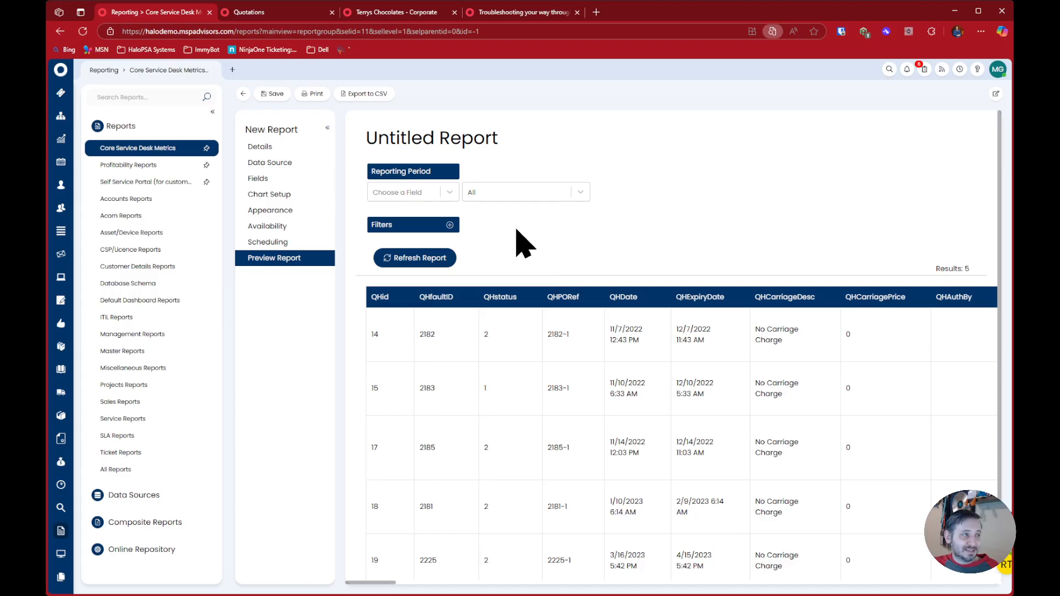
View the "New laptops required x 5" quotation, check the quote ID in its web address, and return to the report
click(249, 11)
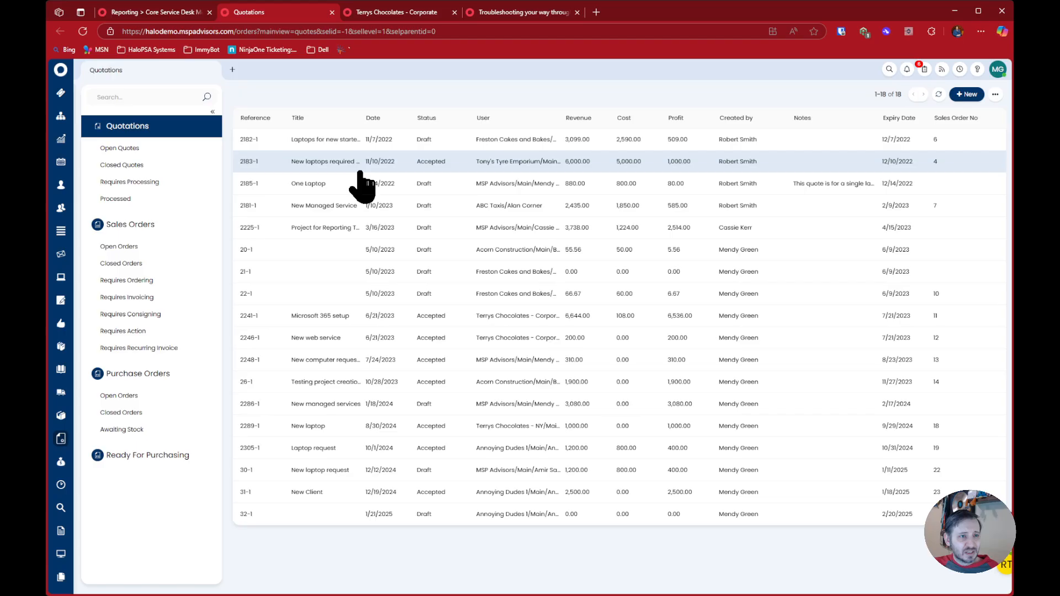
click(323, 165)
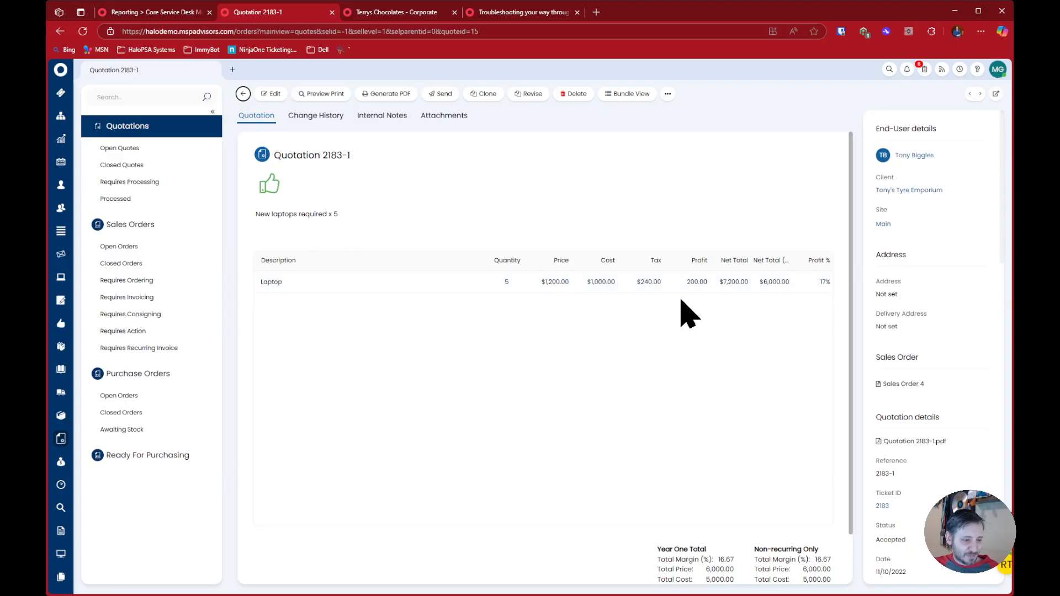
scroll(707, 372, down, 1)
scroll(705, 374, up, 1)
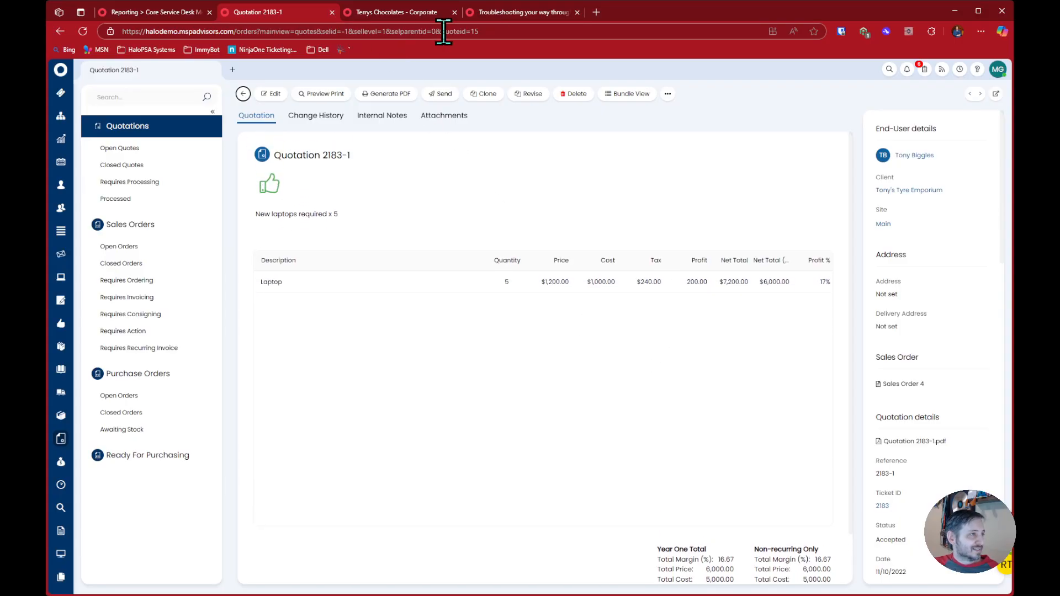
double_click(525, 31)
click(155, 12)
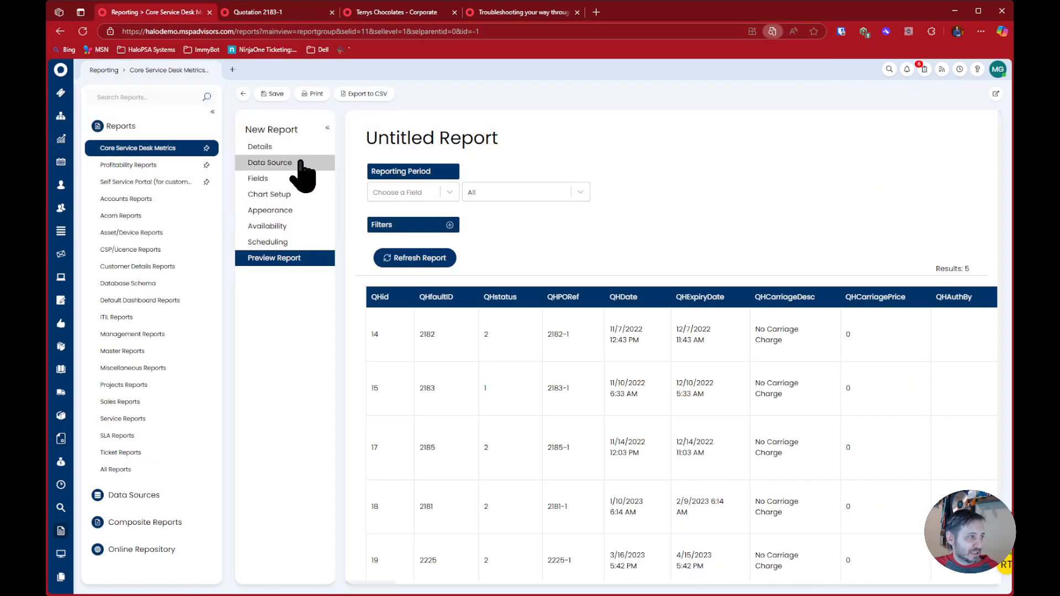
Extend the SQL query with "where qhid = 15" and load the report preview
click(290, 162)
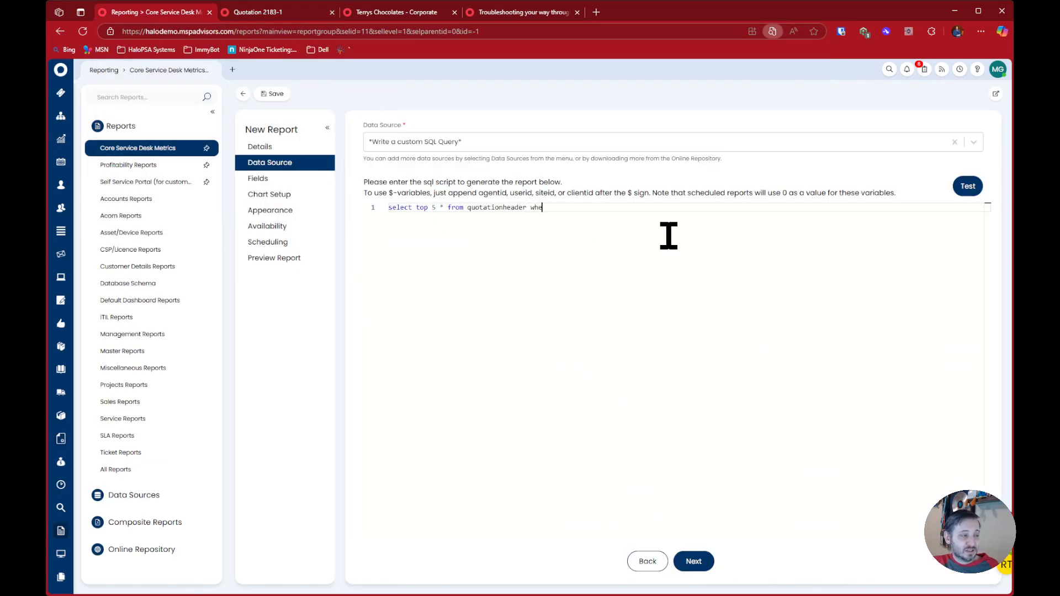
text(hid = 15)
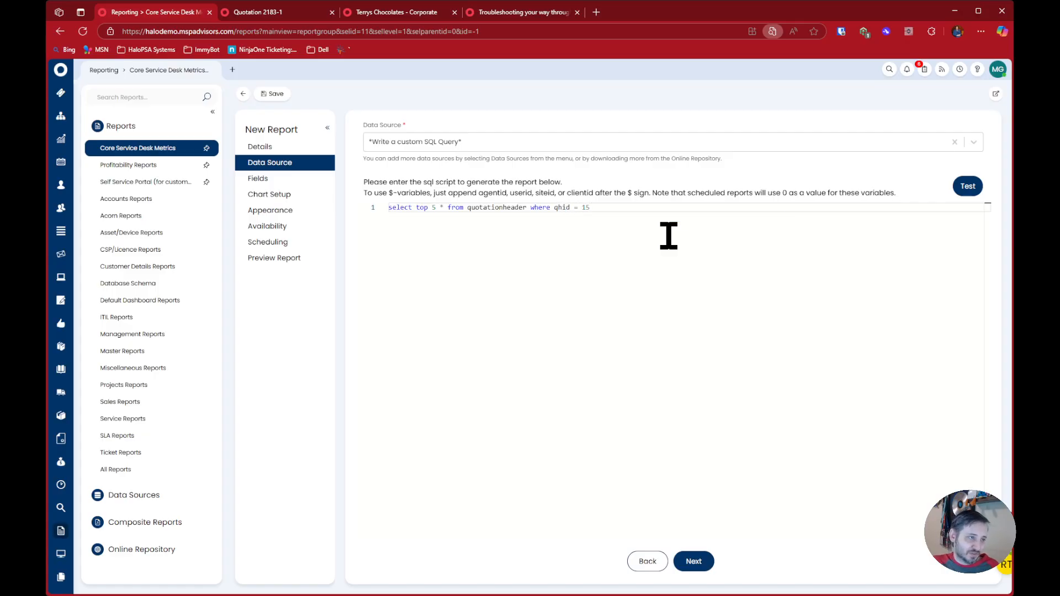
click(312, 259)
click(420, 260)
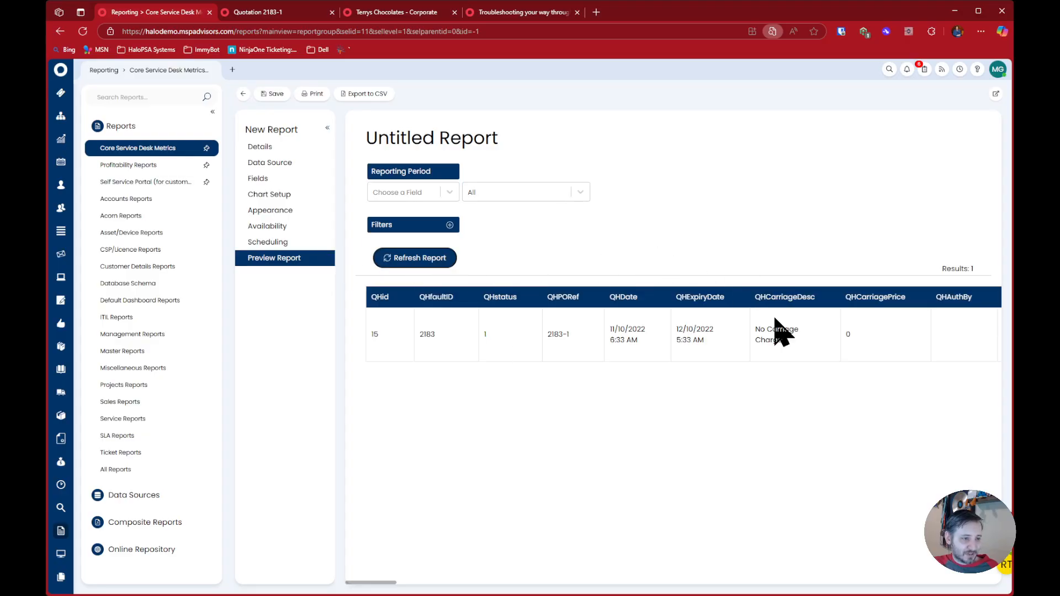
Compare the QHPORef and QHtitle values in the report preview with the reference and title of the open quotation
drag(552, 334, 577, 326)
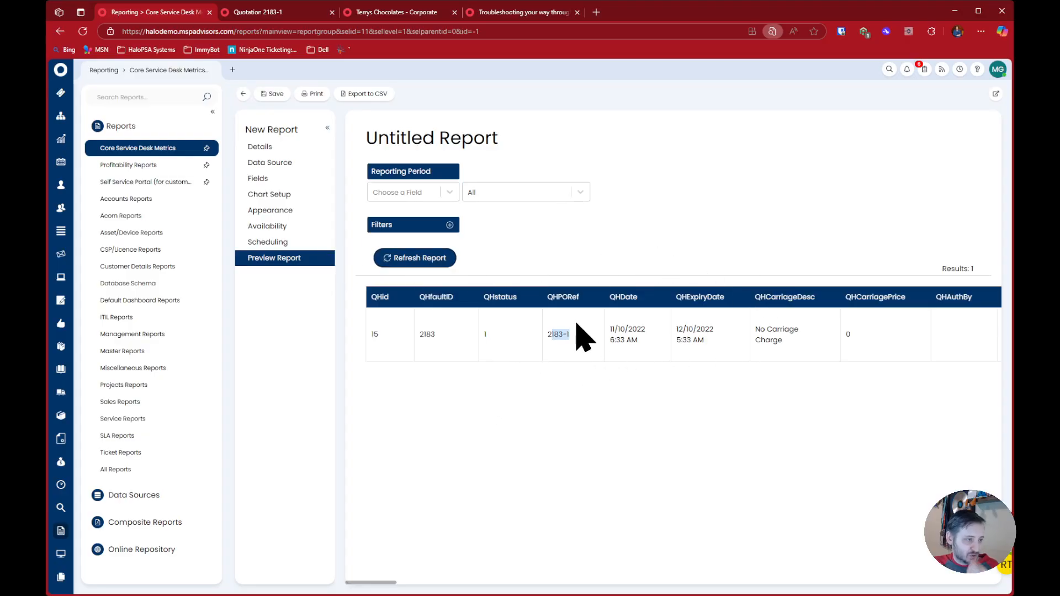
click(252, 12)
drag(327, 156, 403, 171)
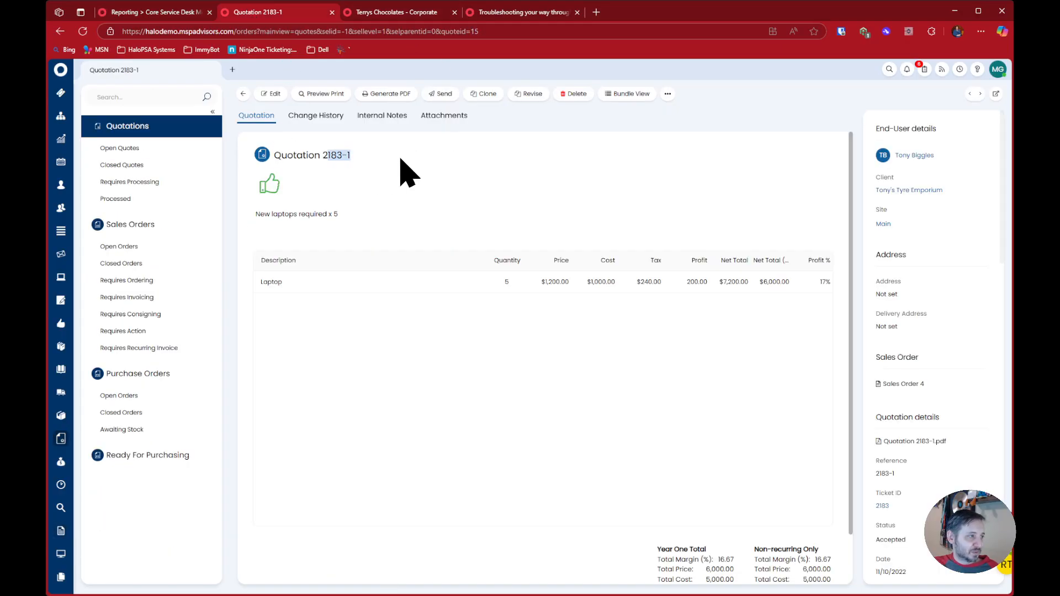
click(176, 16)
drag(381, 584, 460, 575)
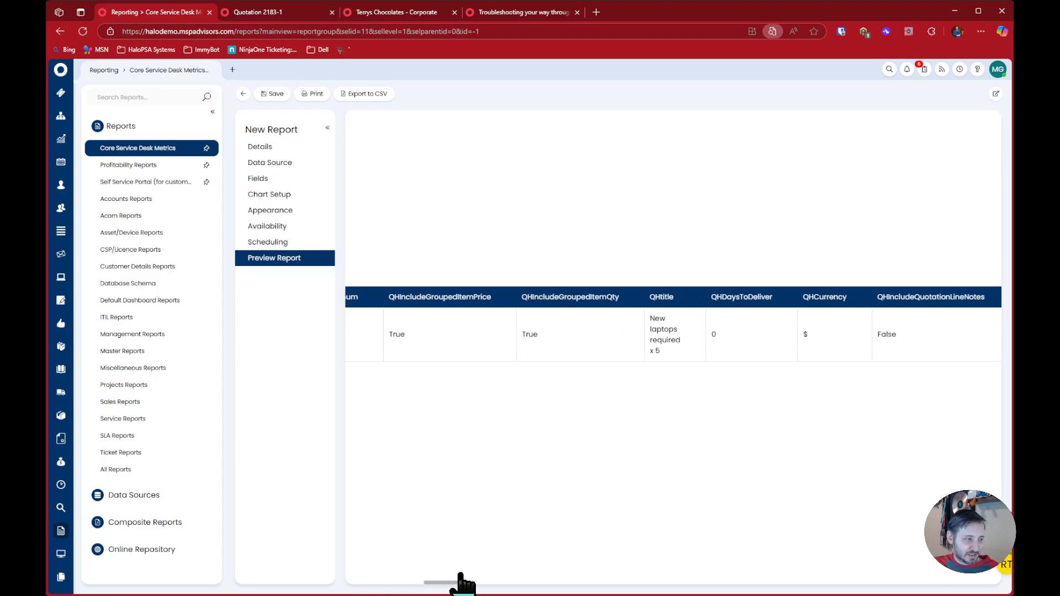
drag(655, 319, 686, 371)
drag(450, 583, 370, 583)
Replace the SQL query with "select top 5 * from quotationdetail" and preview the report
click(270, 162)
click(594, 282)
key(ctrl+a)
key(Delete)
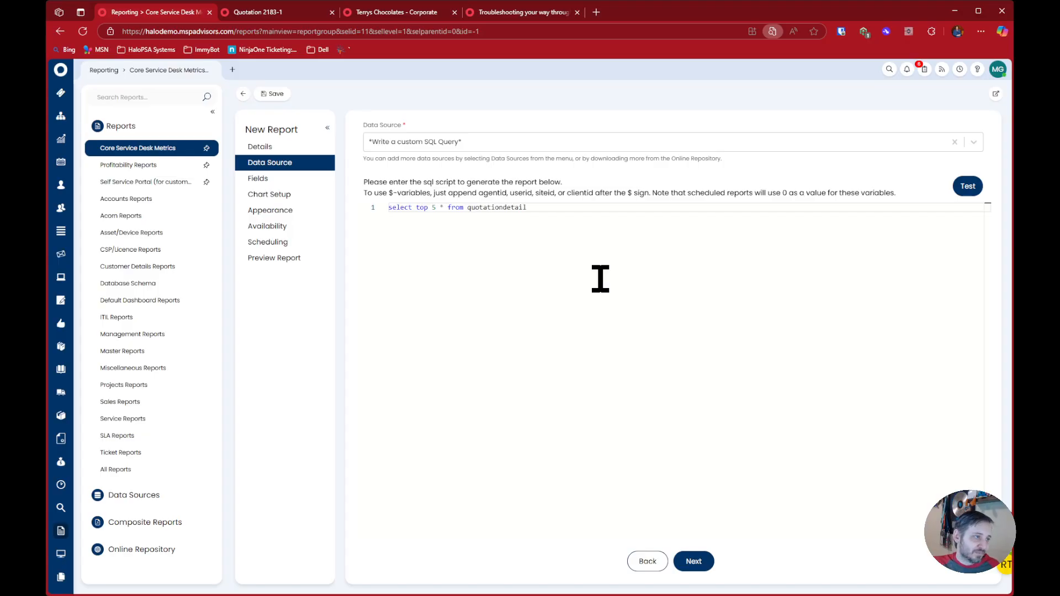
click(304, 258)
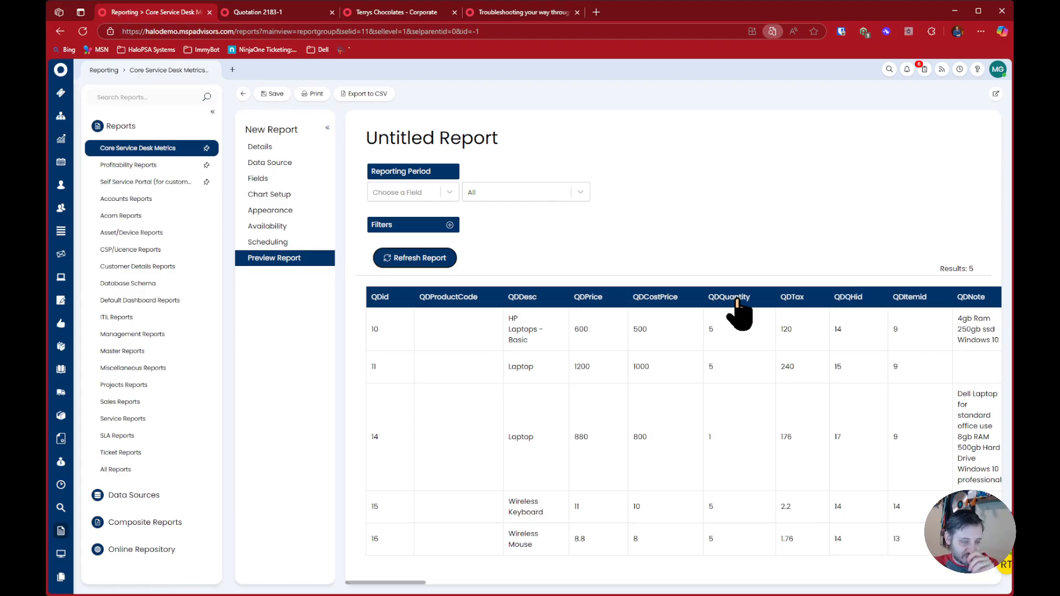
Rewrite the query as "select top 5 * from quotationheader join quotationdetail on qdqhid = qhid where qhid = 15"
click(300, 164)
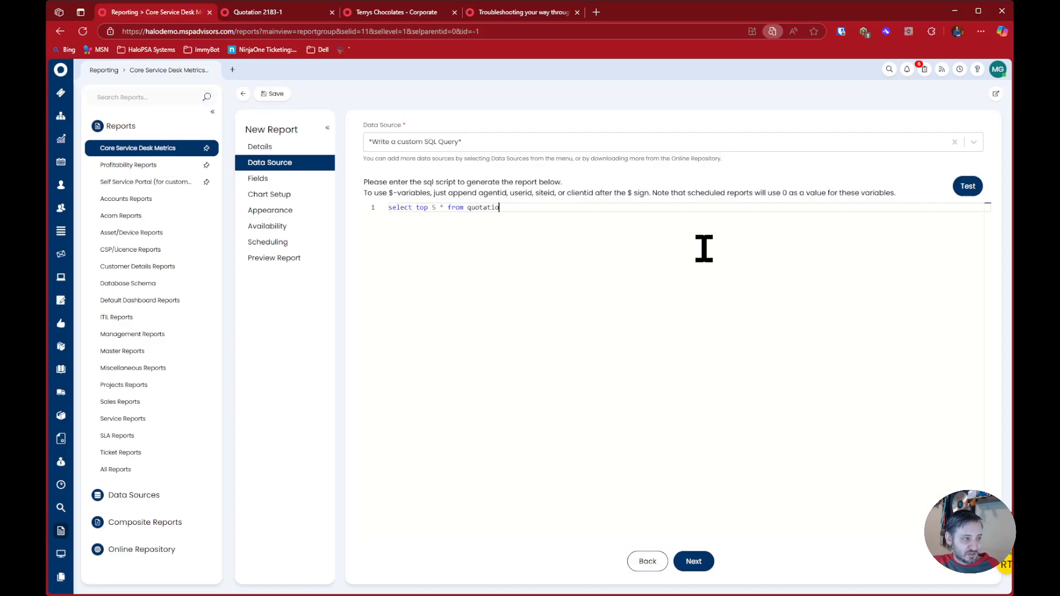
text(n qh)
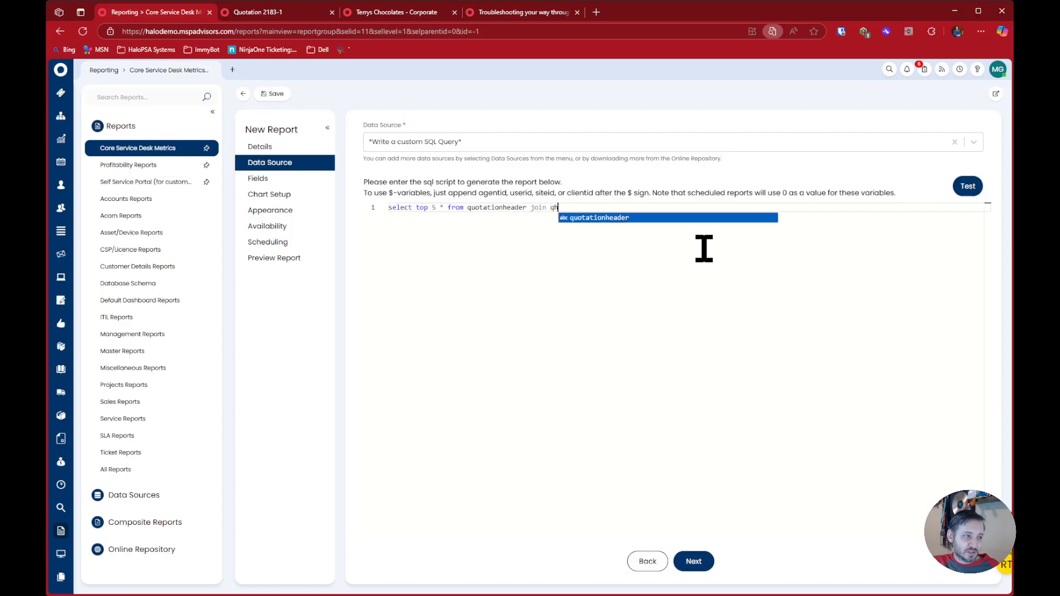
key(BackSpace)
key(BackSpace)
key(BackSpace)
key(BackSpace)
text(quotationdetail on )
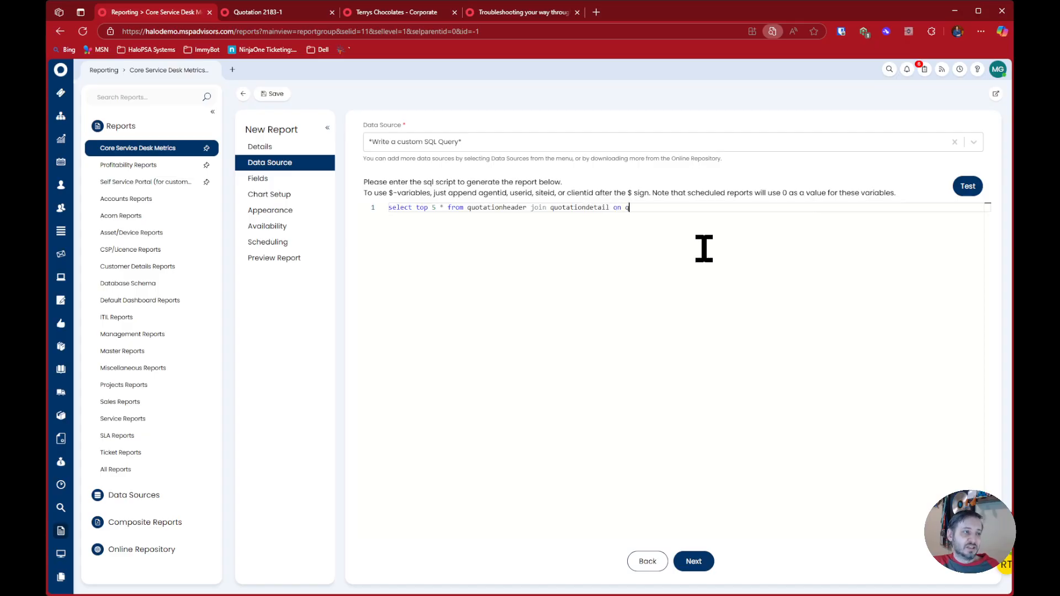
text(qdqhid)
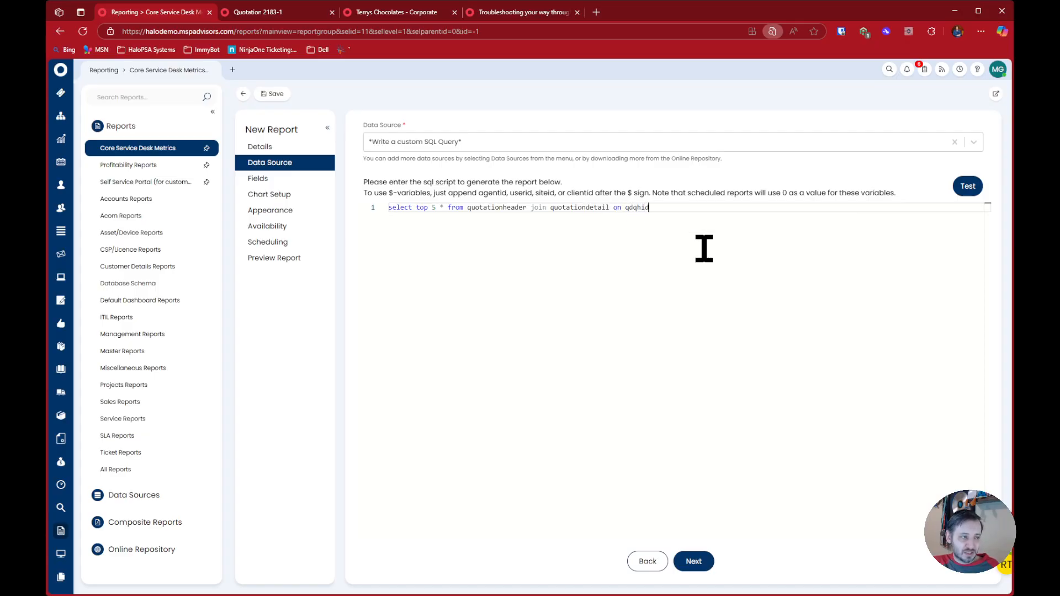
text( = qh)
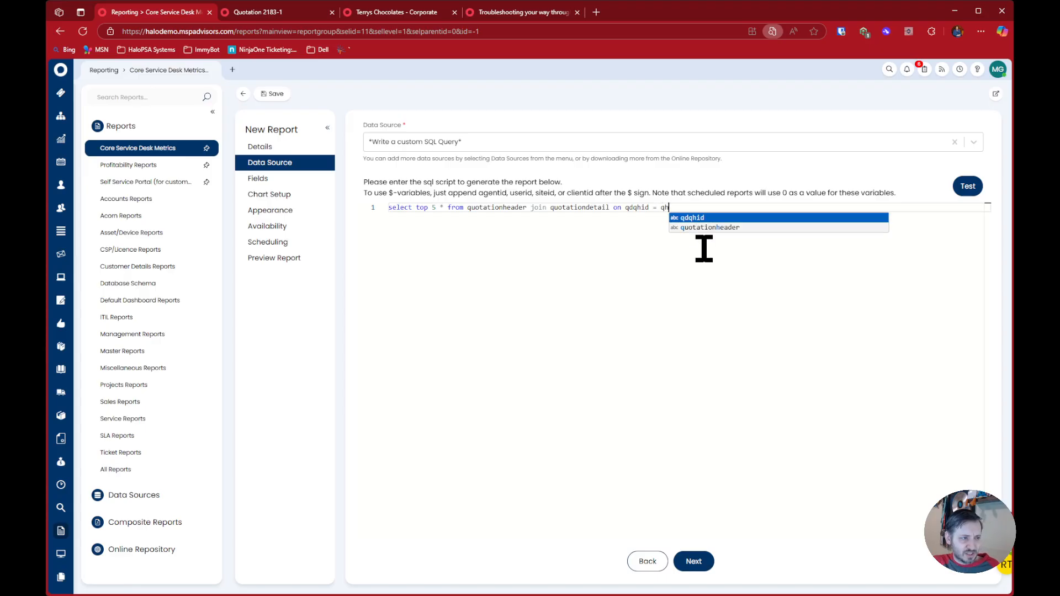
text(id where qhid = 15)
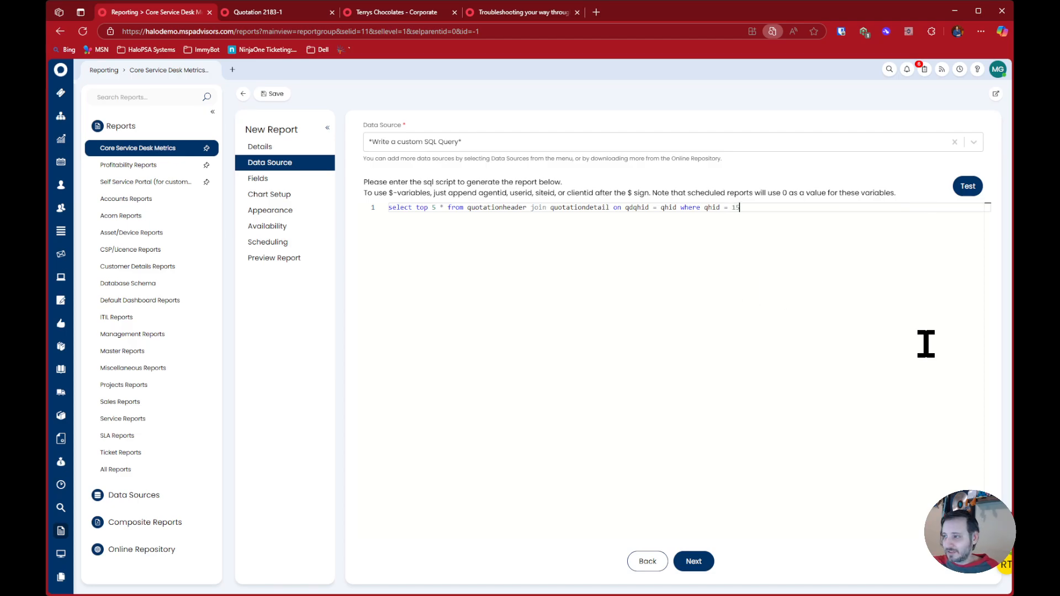
Load the joined report's preview and examine its quotation header and quotation detail columns
click(320, 260)
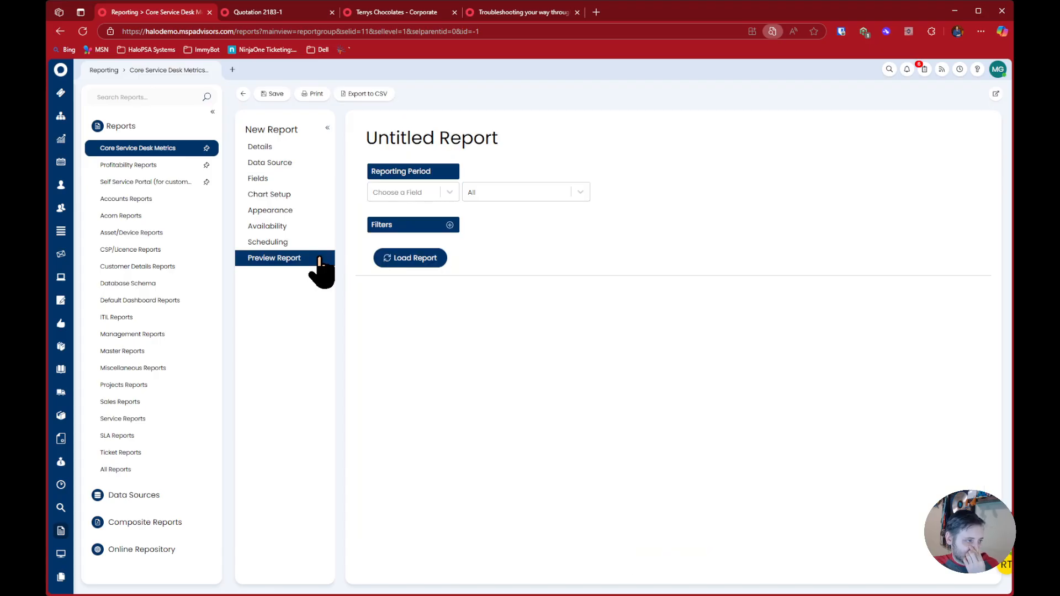
click(409, 258)
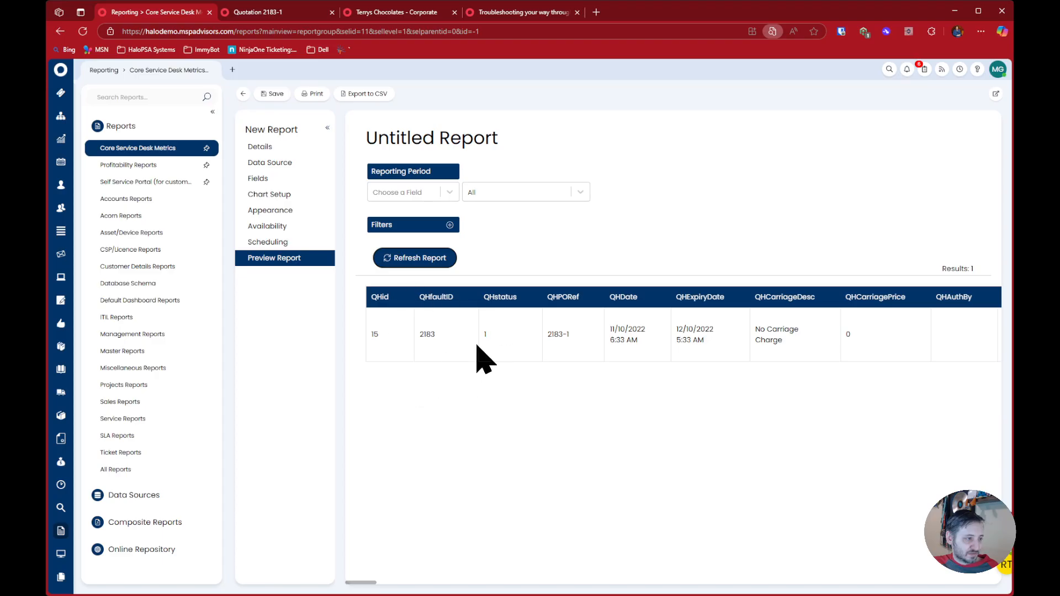
drag(362, 587, 416, 585)
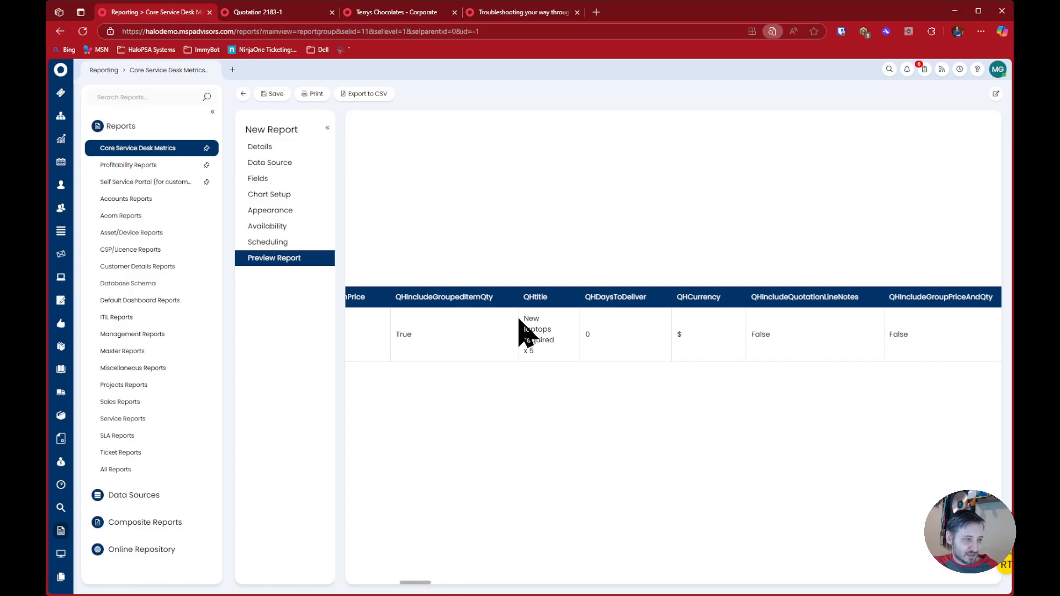
drag(519, 319, 551, 356)
drag(412, 584, 795, 584)
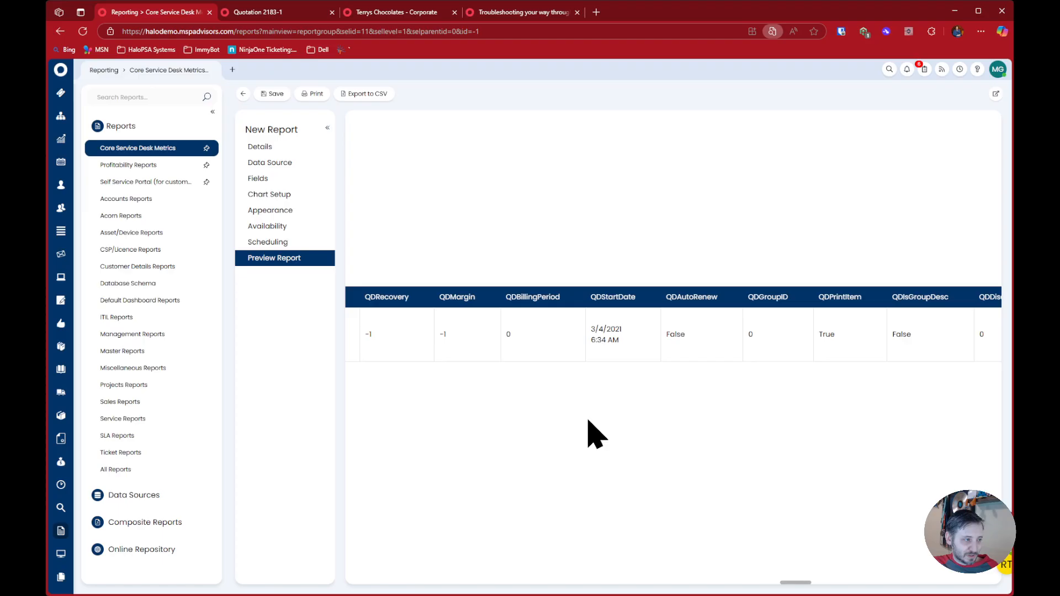
drag(793, 584, 379, 540)
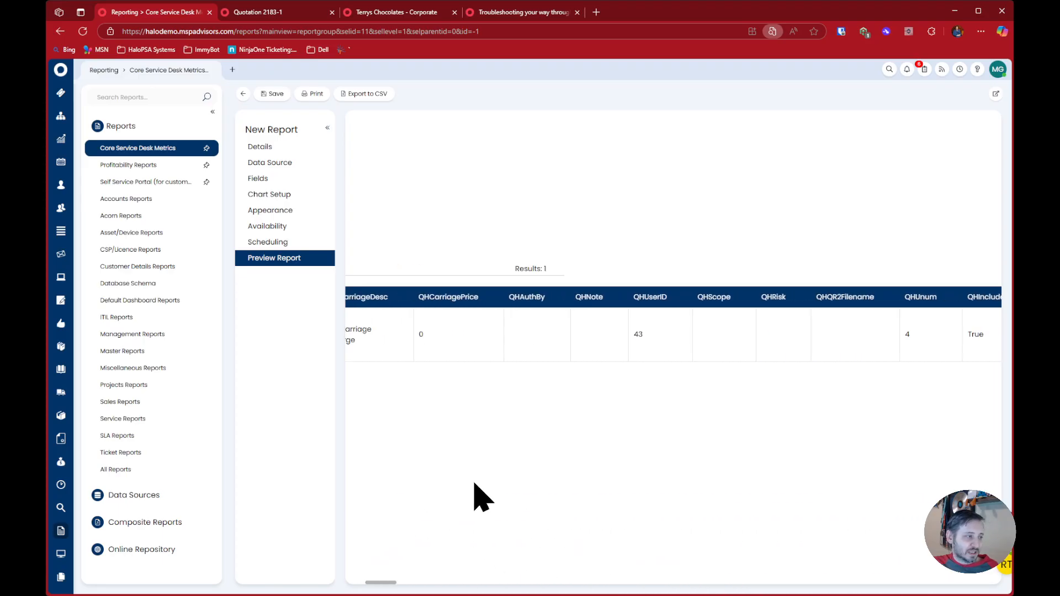
drag(386, 586, 336, 564)
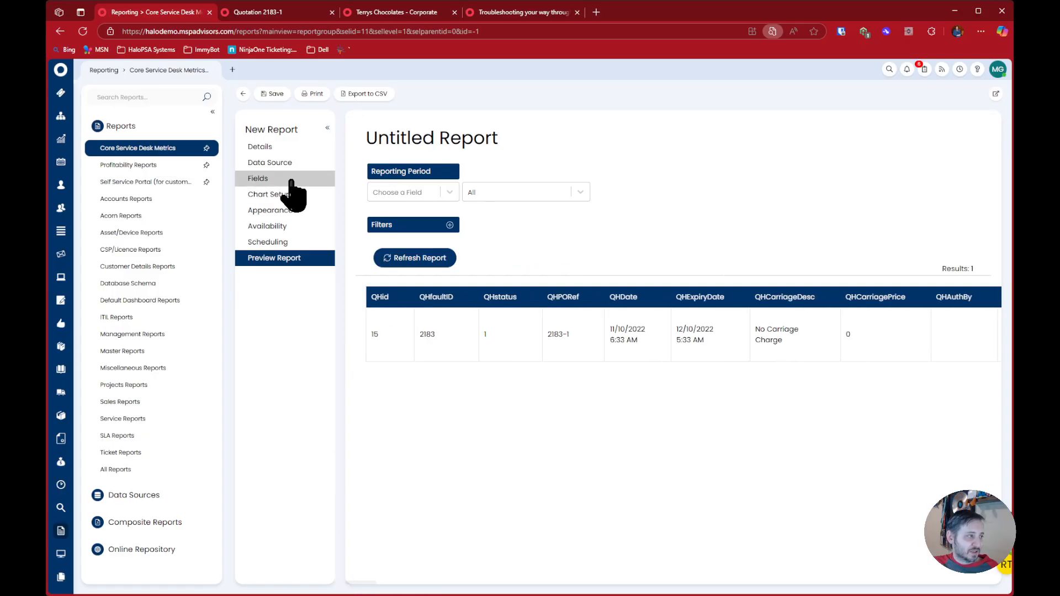
Select QHPORef and QDDesc as fields to add to the report
click(292, 178)
click(973, 160)
click(563, 326)
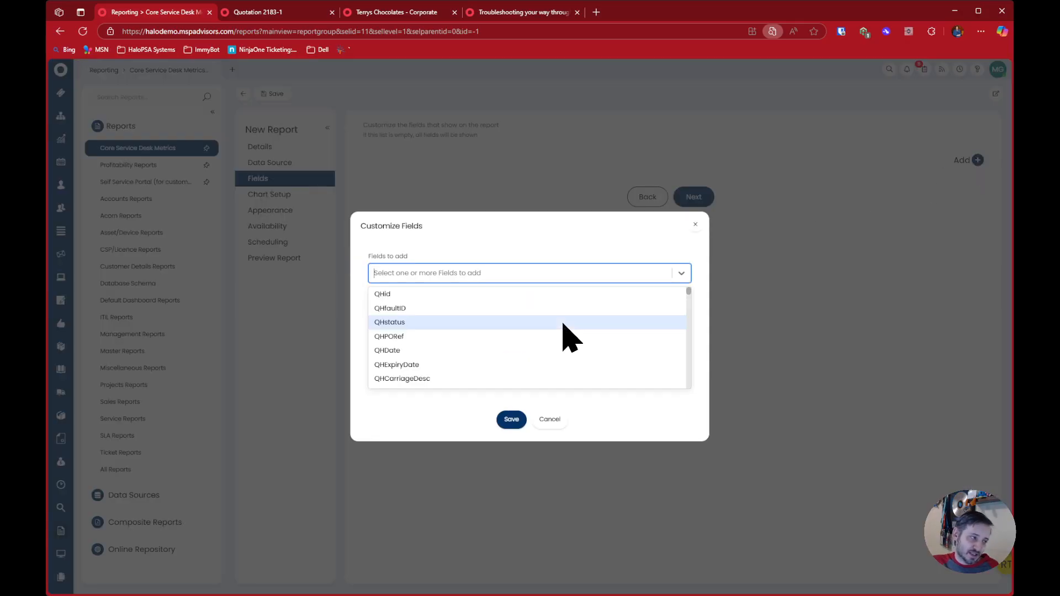
text(ref)
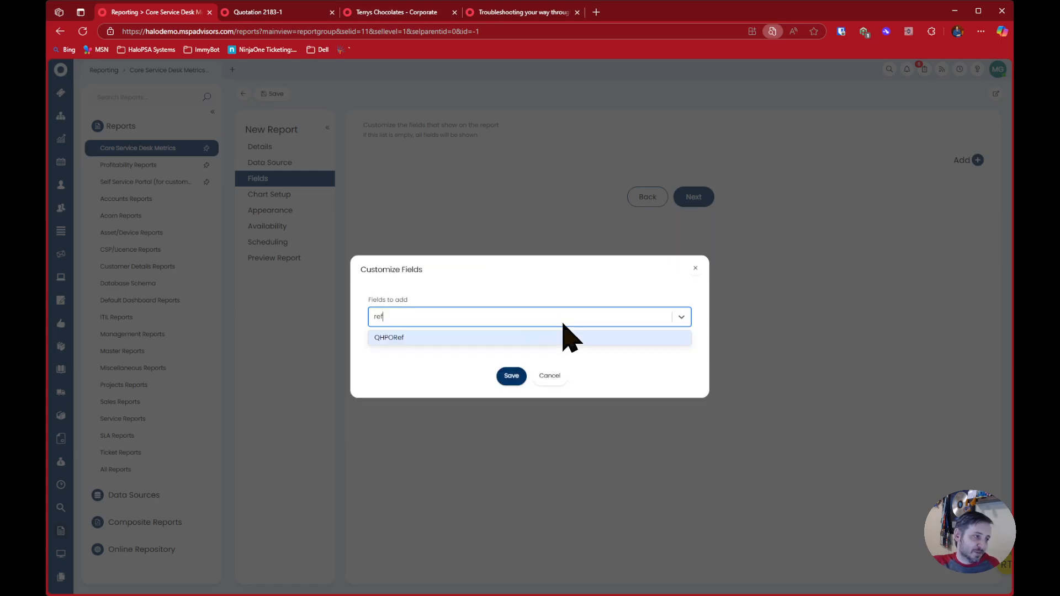
click(564, 334)
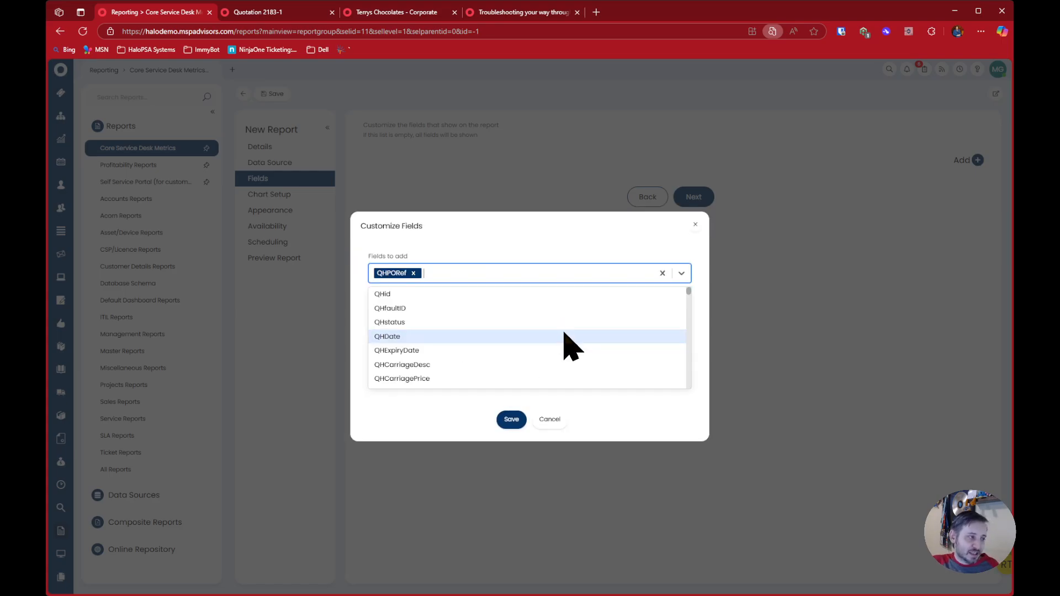
text(desc)
click(556, 339)
Add QDQuantity and QDPrice to the chosen fields, save the selection and preview the report
text(qty)
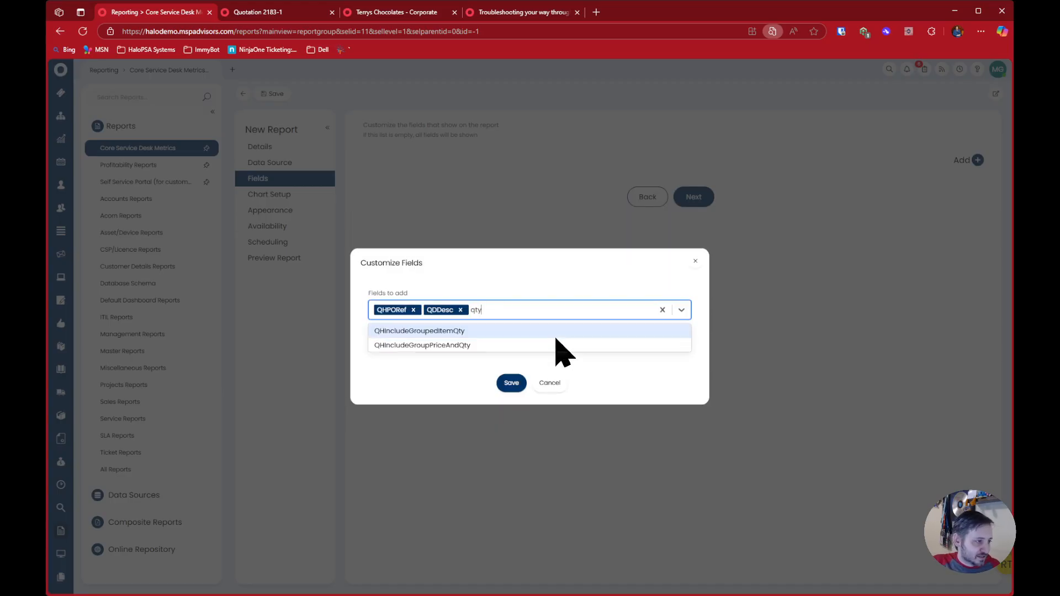
key(BackSpace)
key(BackSpace)
text(qua)
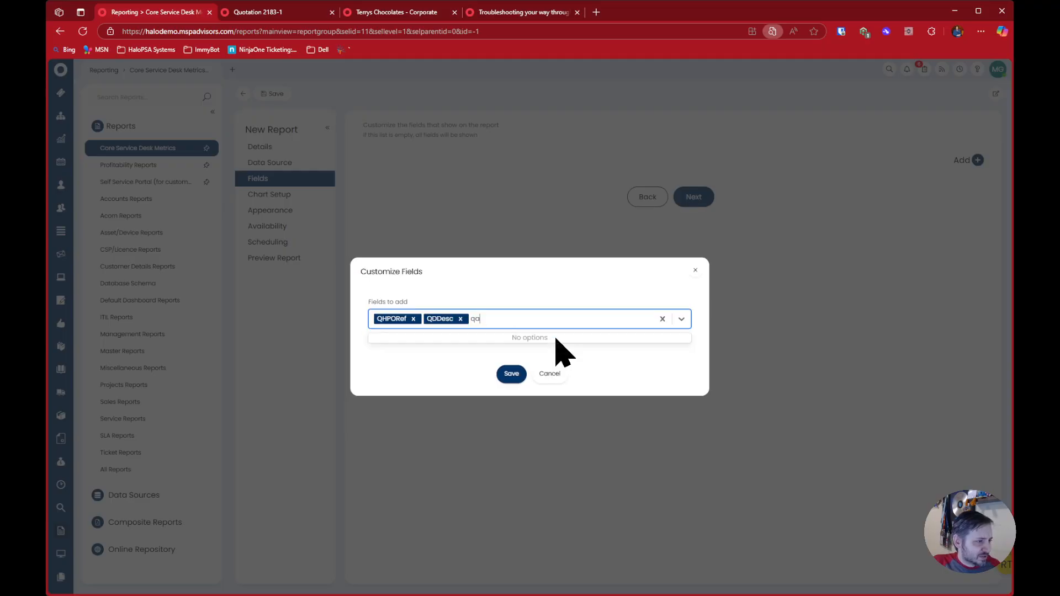
key(Return)
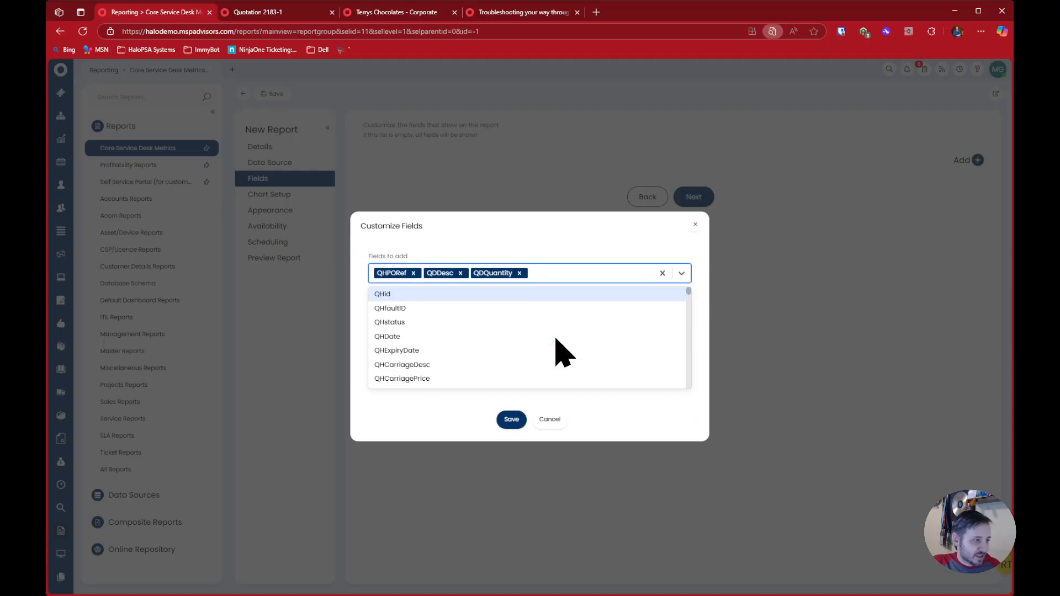
text(price)
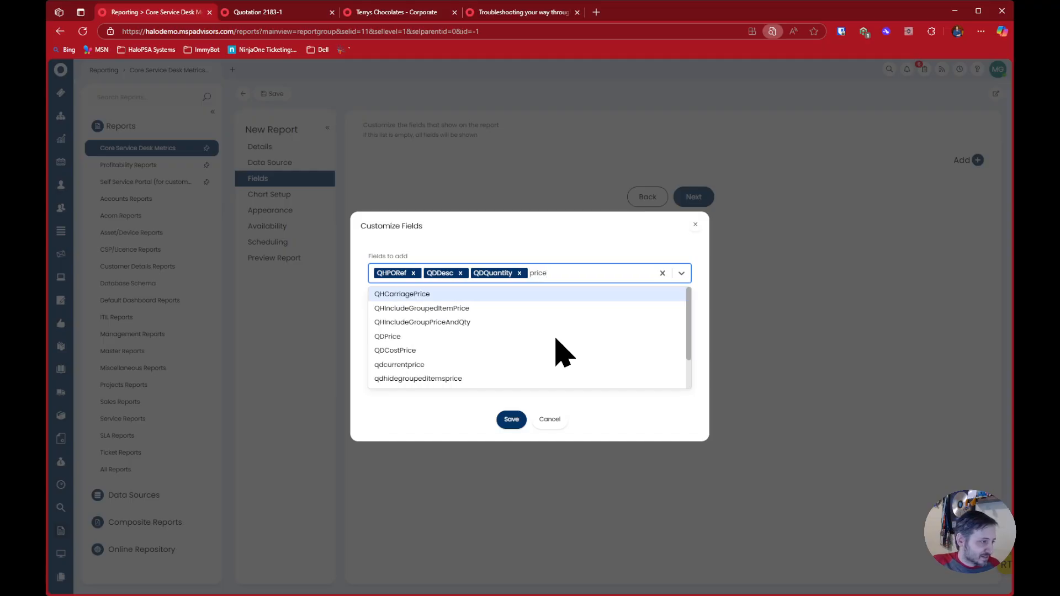
click(556, 337)
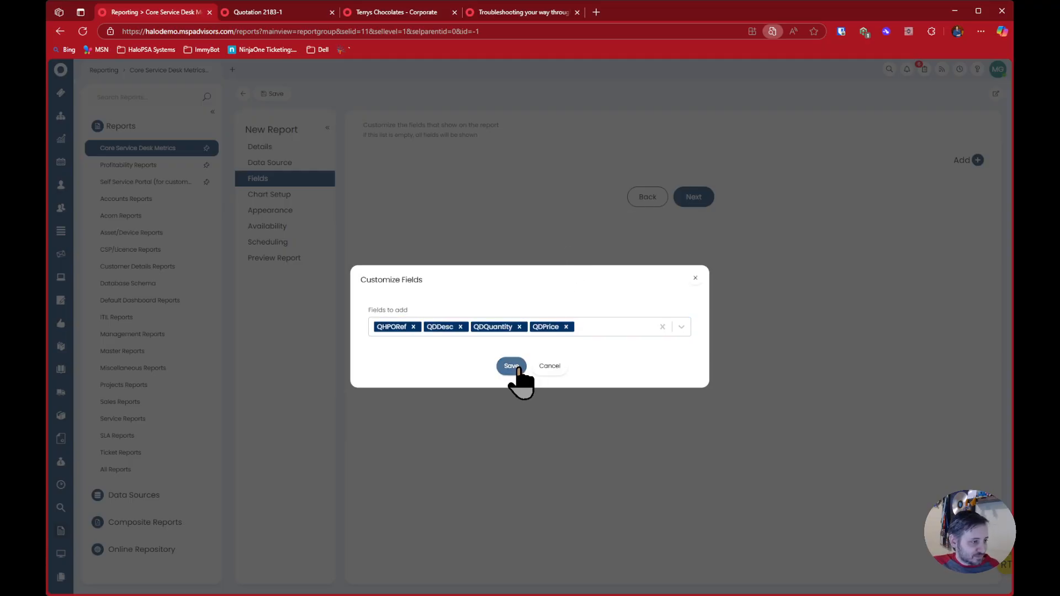
click(511, 419)
click(326, 258)
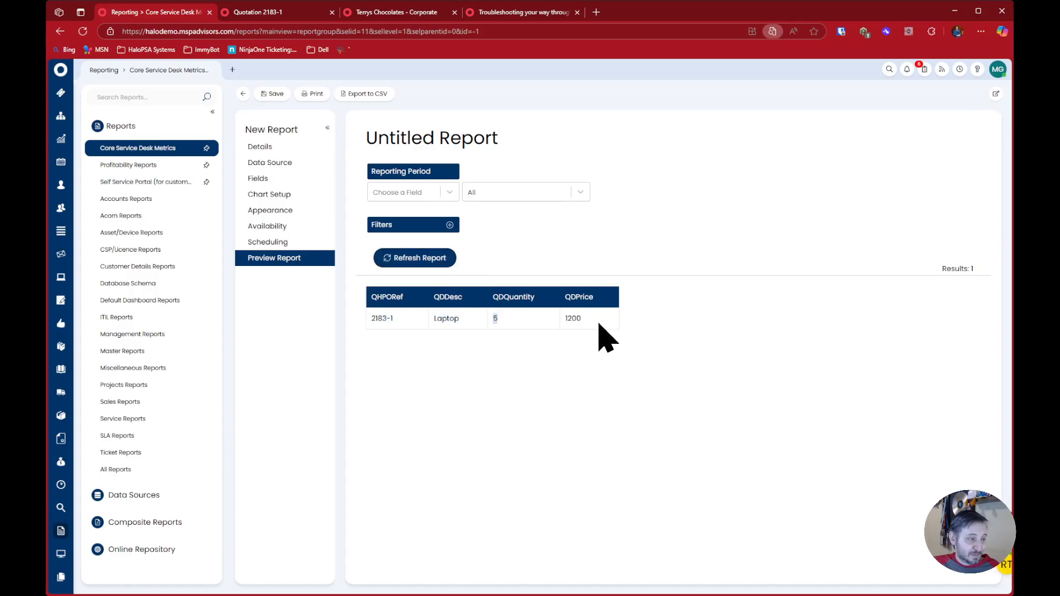
Add the QDItemid, QHfaultID and QHDate fields to the report and refresh its preview
click(311, 178)
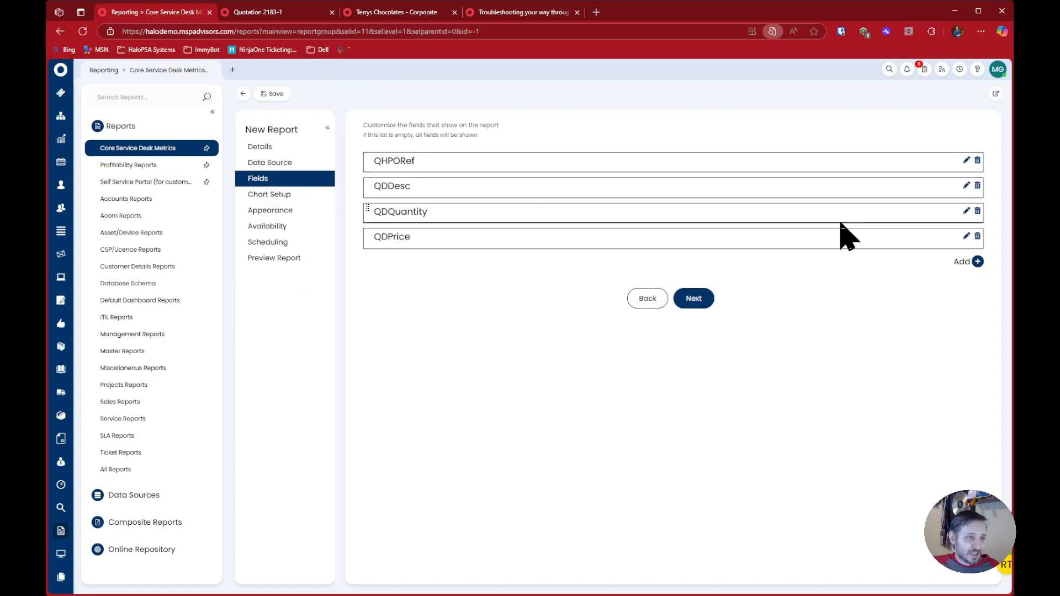
click(974, 261)
text(item)
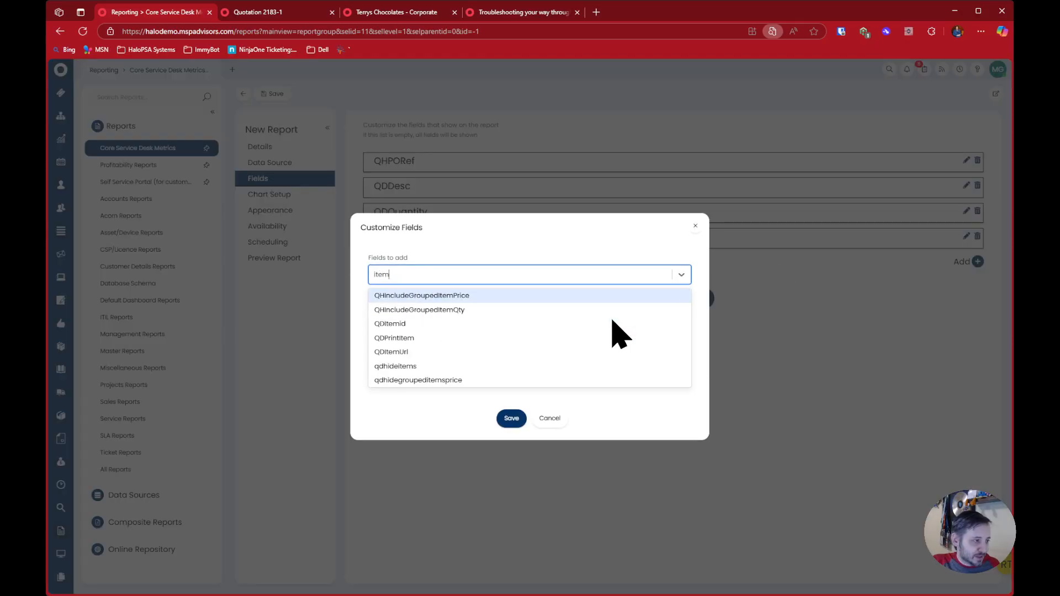
click(428, 323)
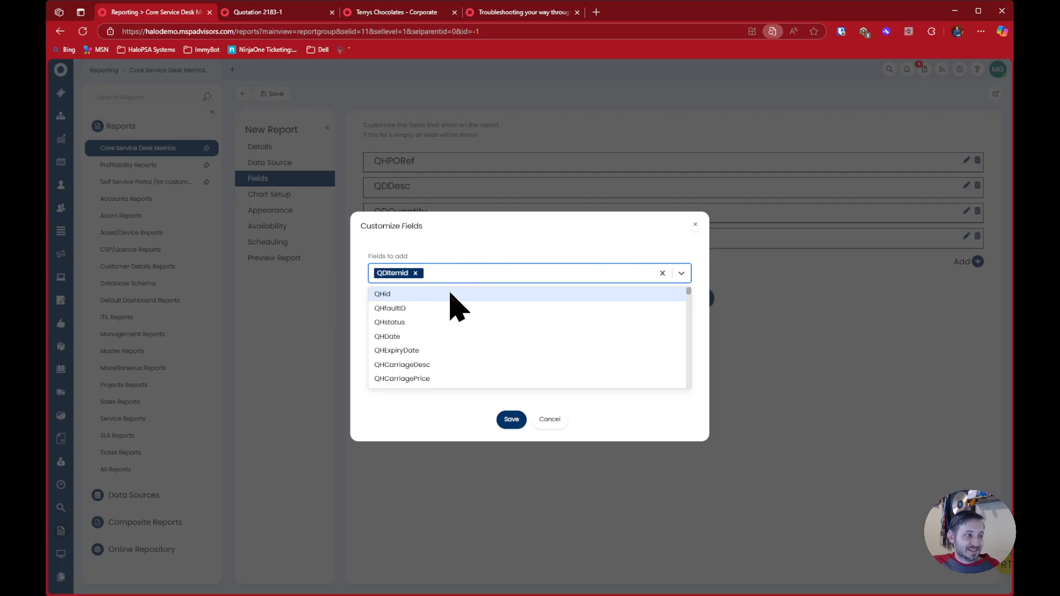
click(442, 308)
click(443, 322)
click(480, 414)
click(513, 367)
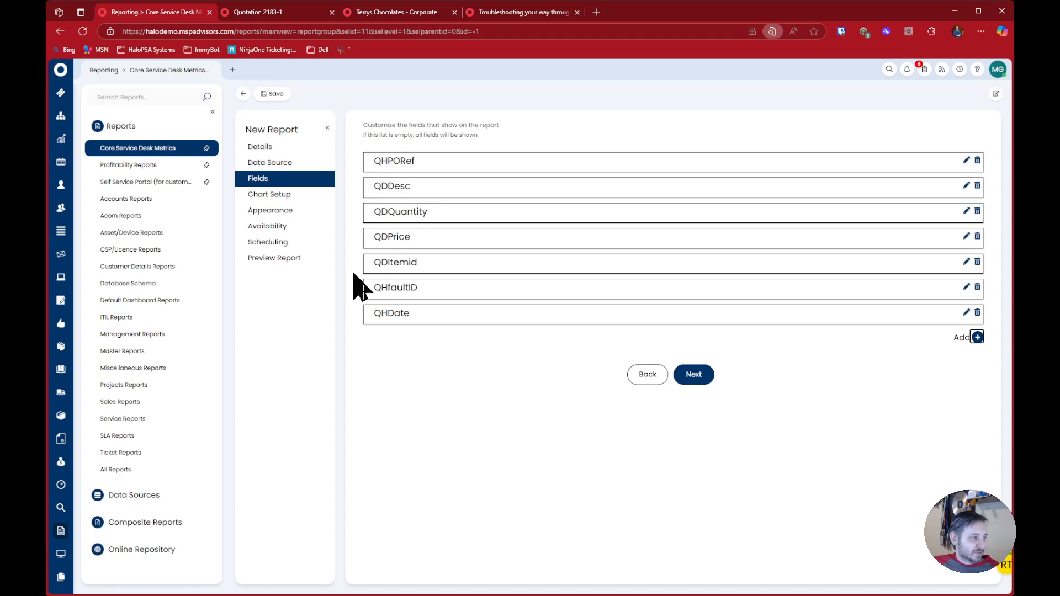
click(326, 259)
click(404, 265)
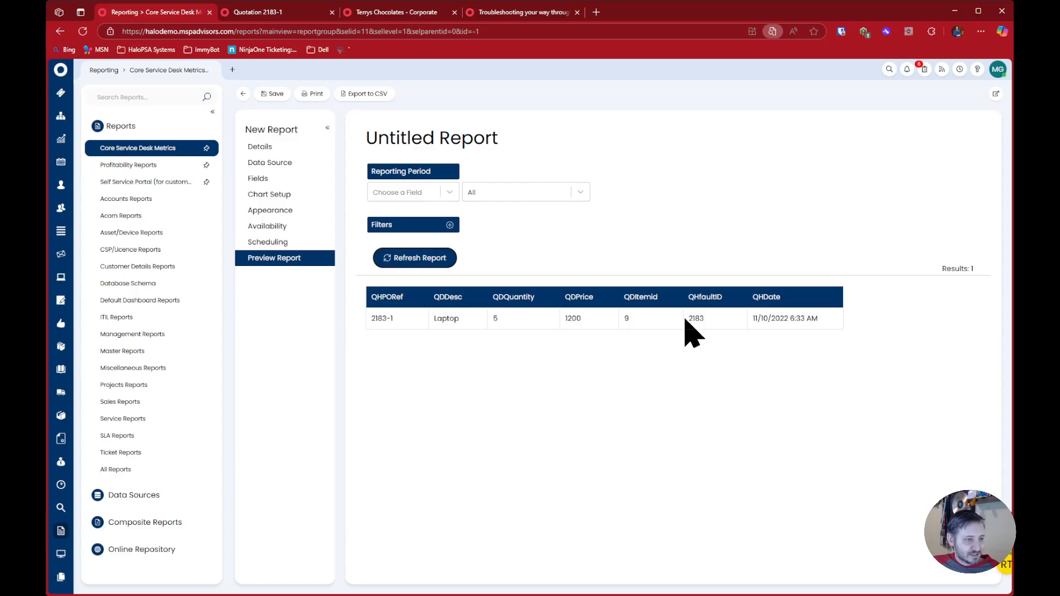
Open the quotation's Laptop item, check the item ID in its URL, and compare it with the Terrys Chocolates customer page
click(298, 13)
click(319, 290)
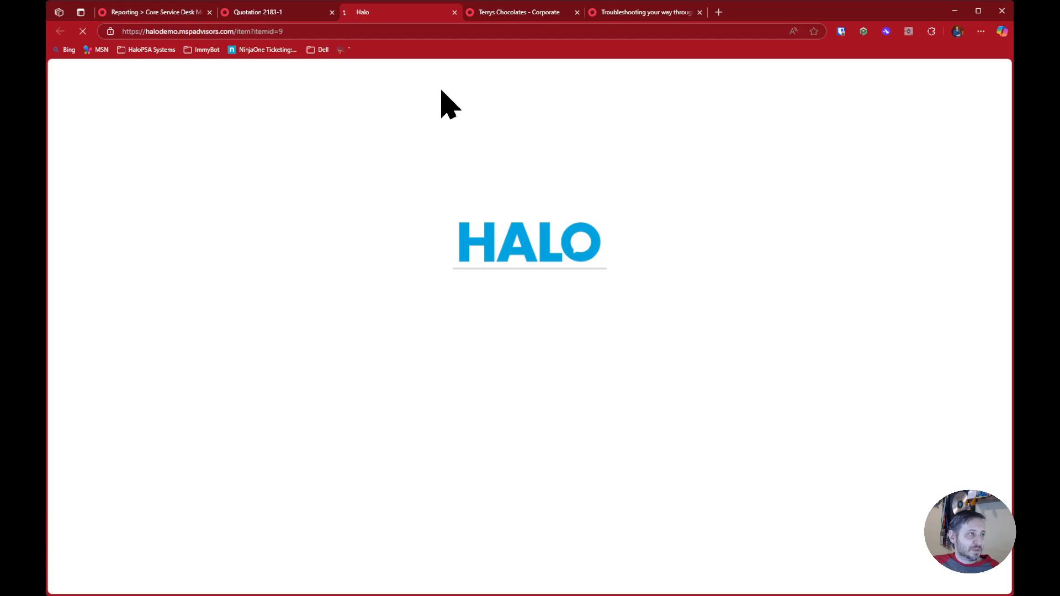
drag(262, 31, 341, 31)
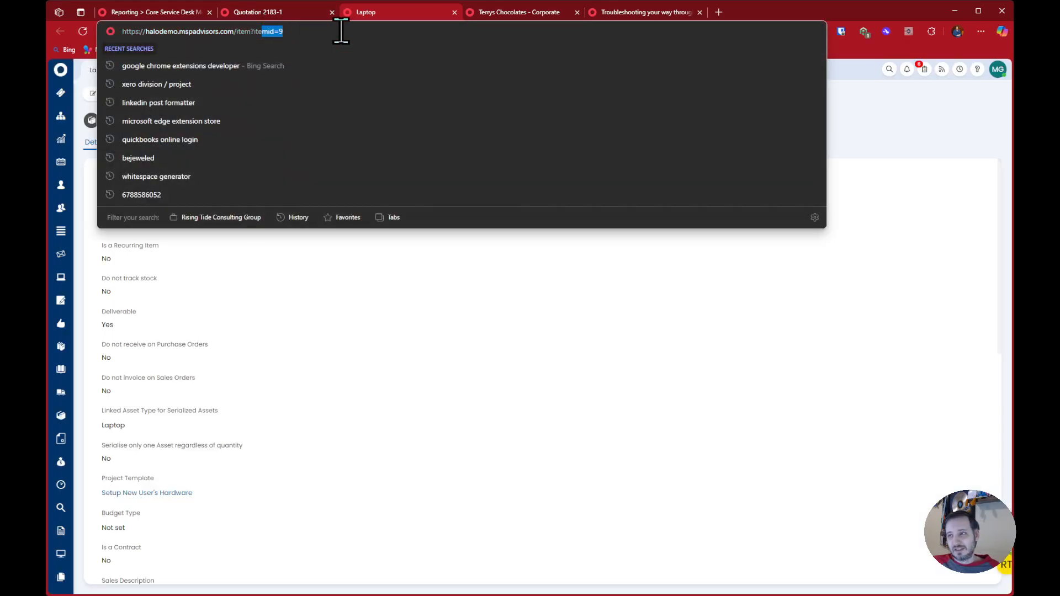
click(492, 14)
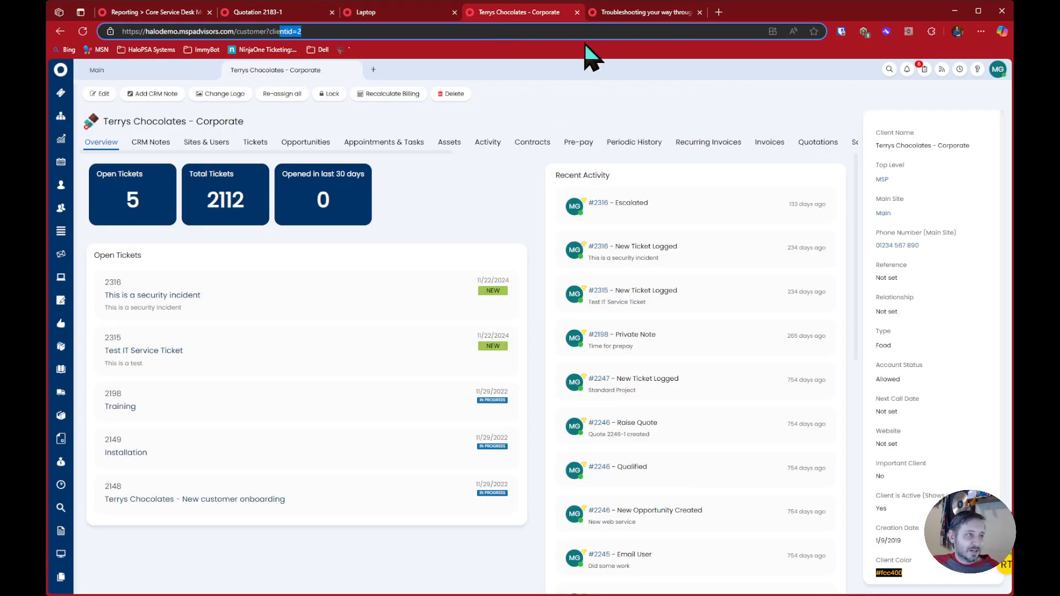
Review the troubleshooting article's tips on using the Halo Reporting module and opening report data sources
click(620, 14)
click(119, 307)
drag(114, 307, 406, 310)
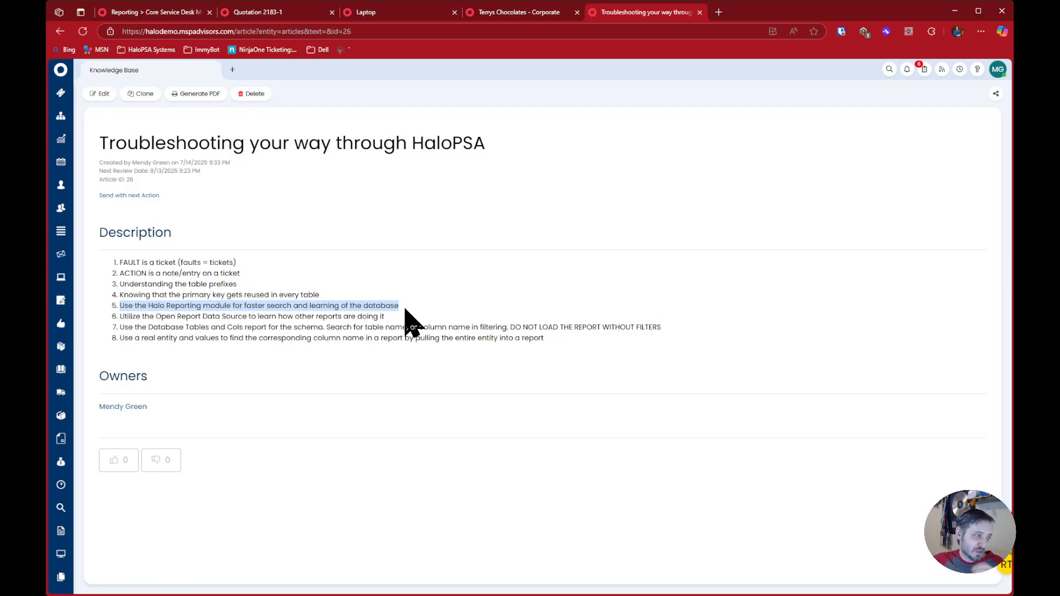
click(211, 315)
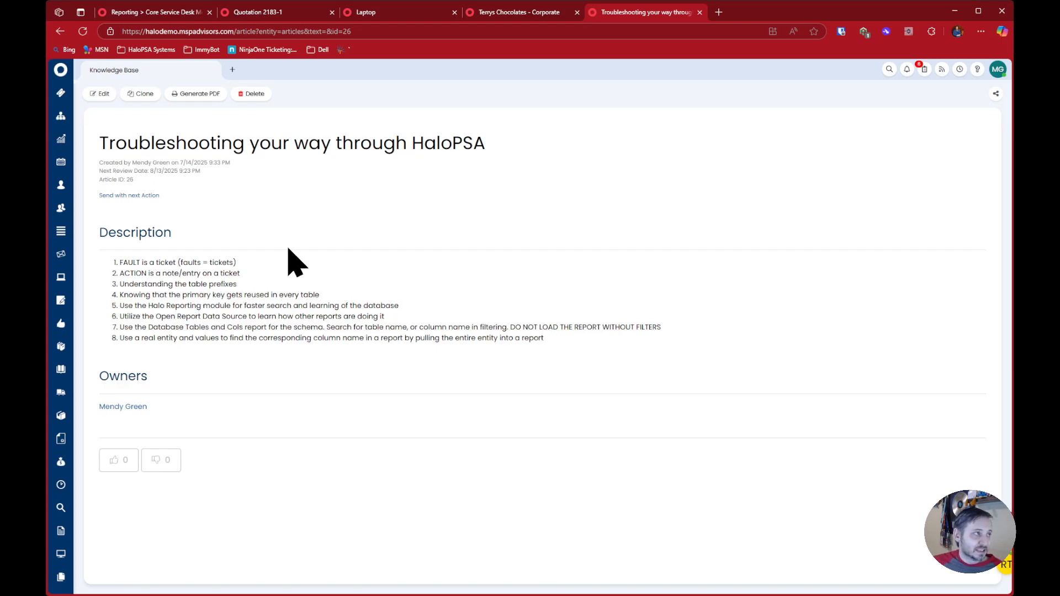
Browse the reporting Online Repository and preview "8.07 Average time to respond to assigned incidents - Incidents by Channel (Fixed Period)"
click(182, 12)
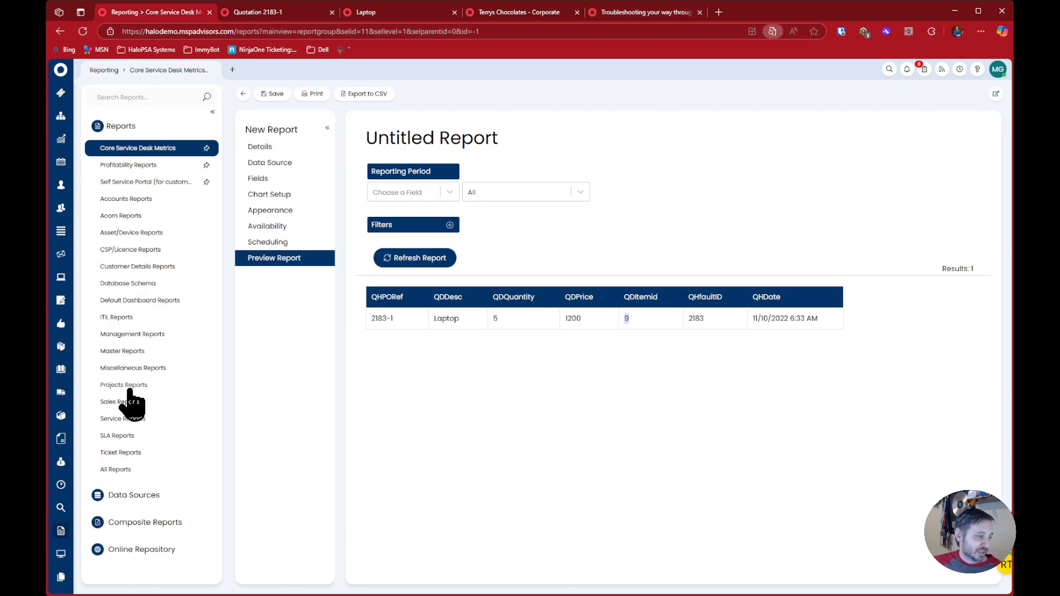
click(142, 549)
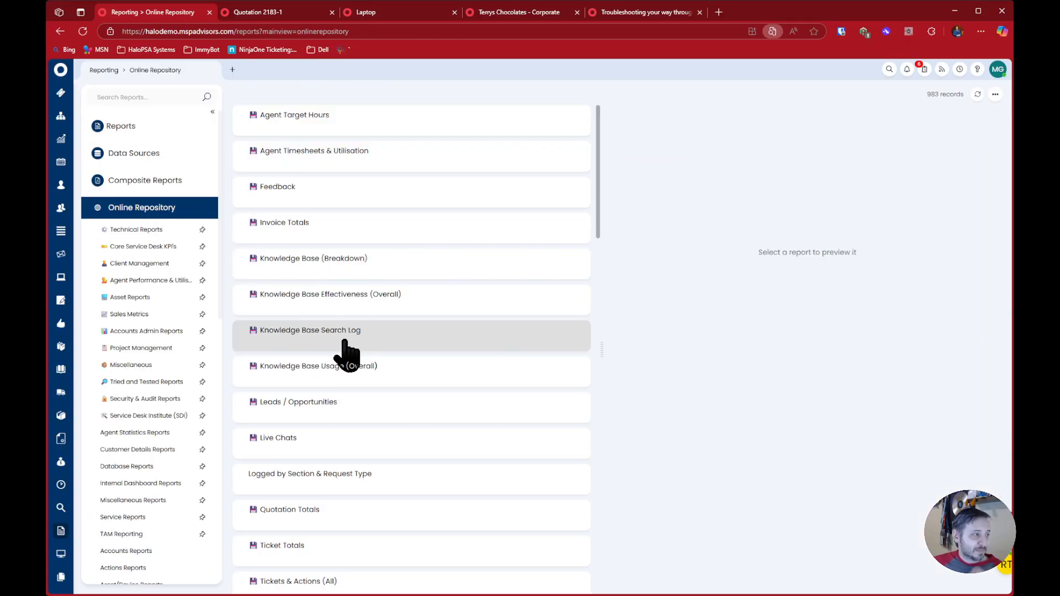
scroll(362, 338, down, 15)
scroll(403, 389, down, 2)
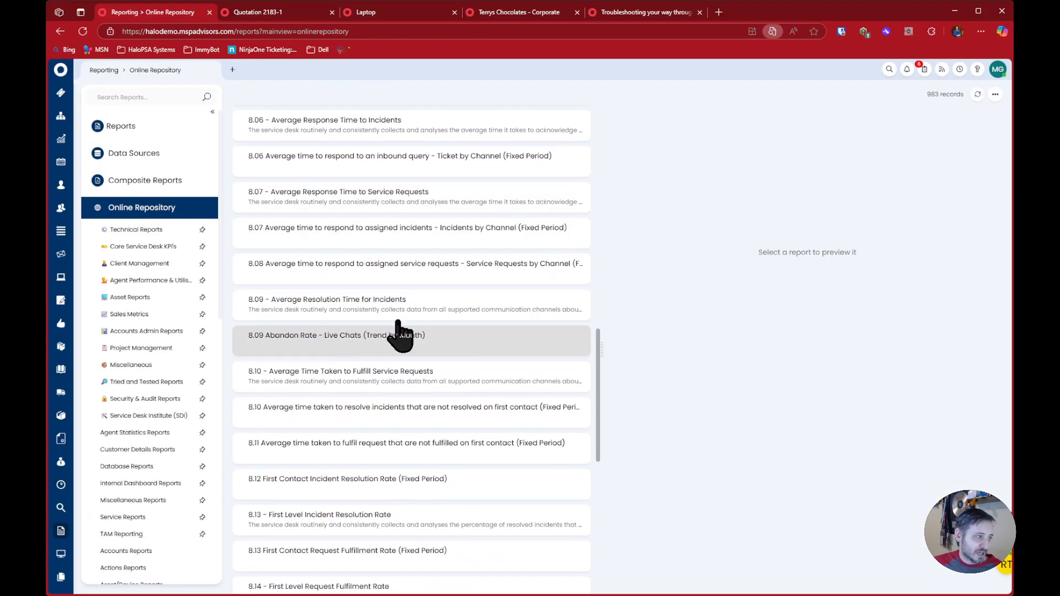
click(367, 256)
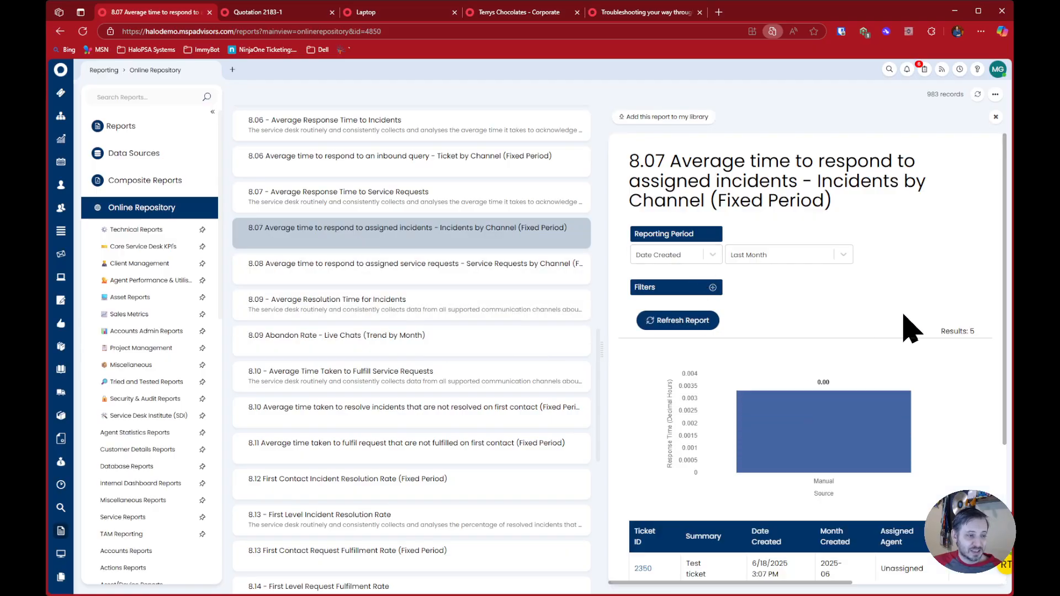
scroll(862, 298, down, 3)
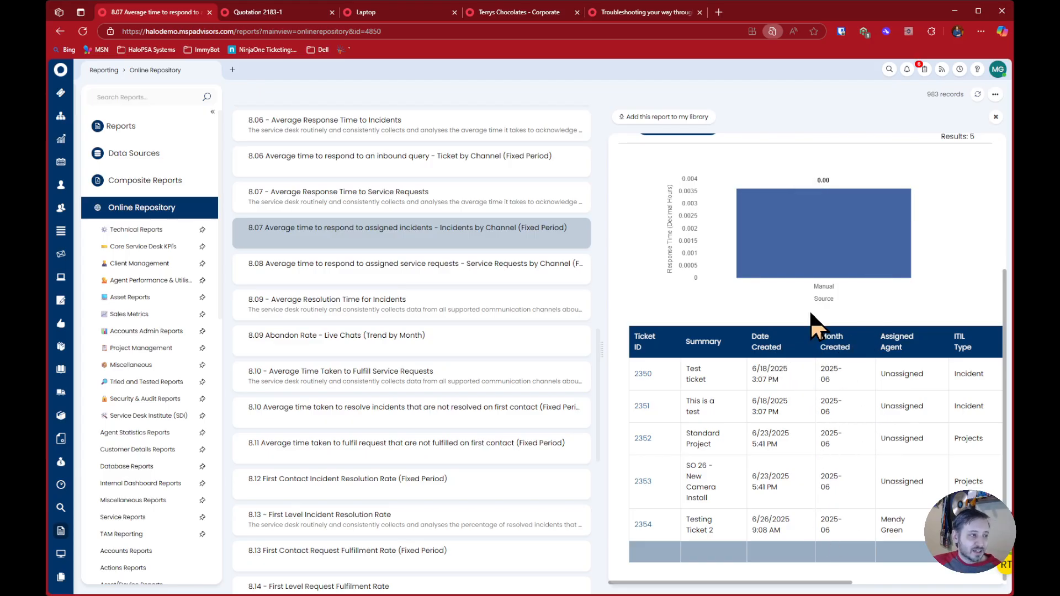
Open the 8.07 report's data source and widen the pane showing its SQL query
right_click(337, 232)
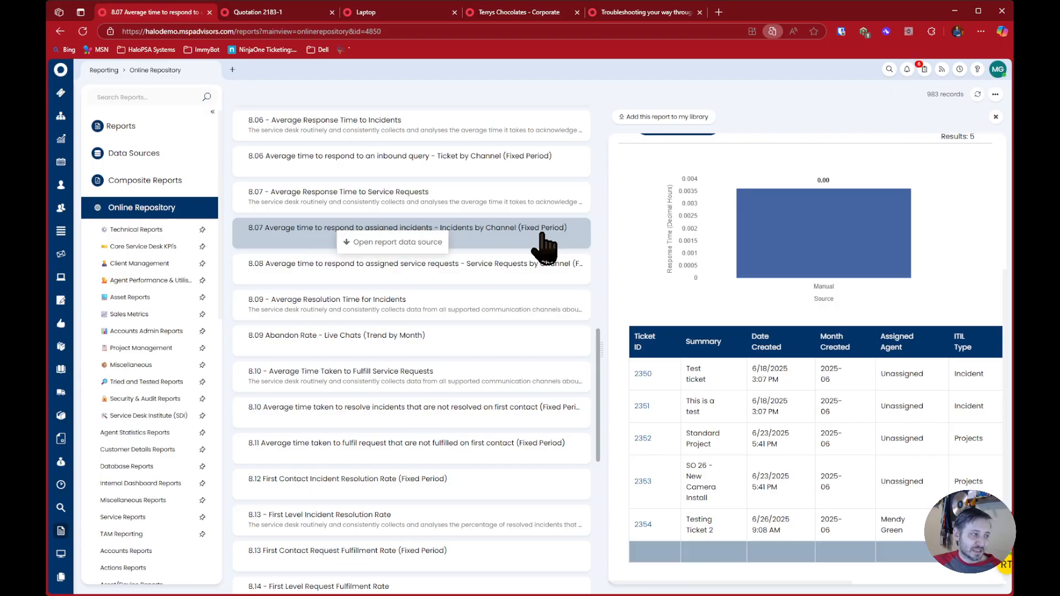
click(386, 246)
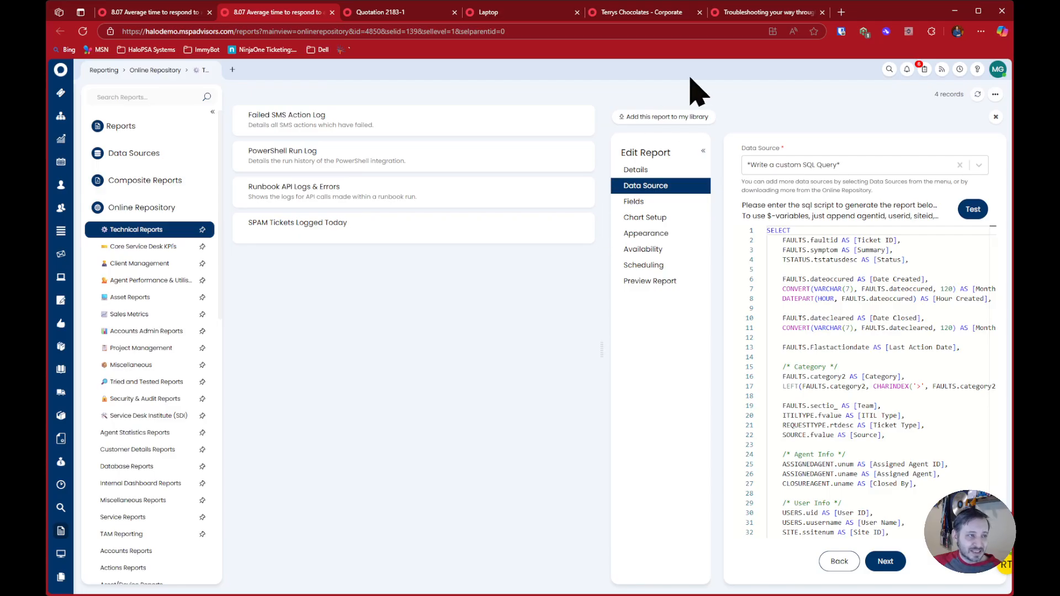
drag(602, 349, 283, 348)
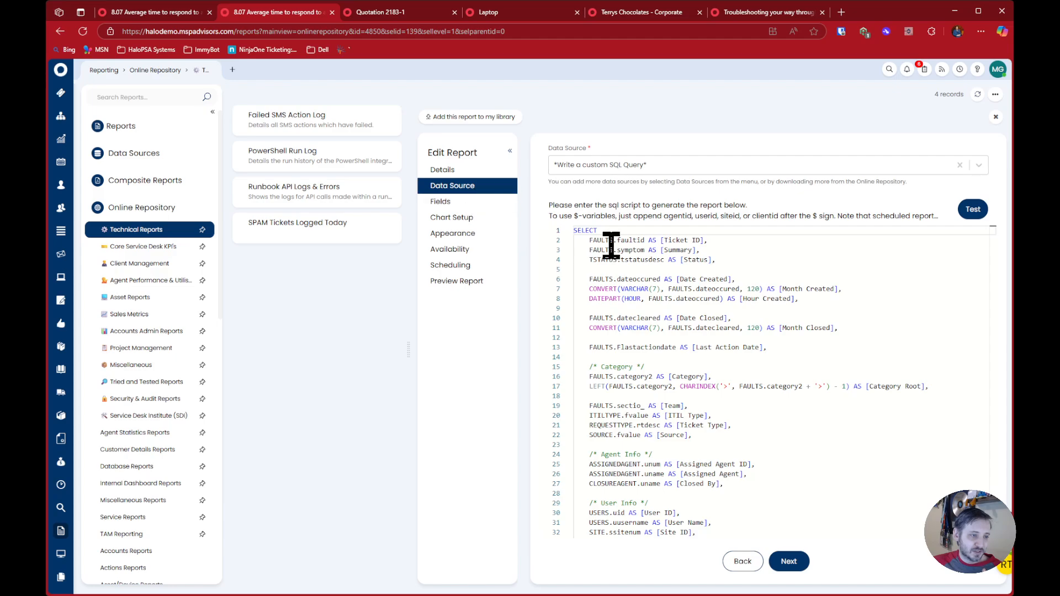
Examine the CONVERT expression that produces Month Created, including its FAULTS.dateoccured and 120 arguments
drag(859, 289, 588, 292)
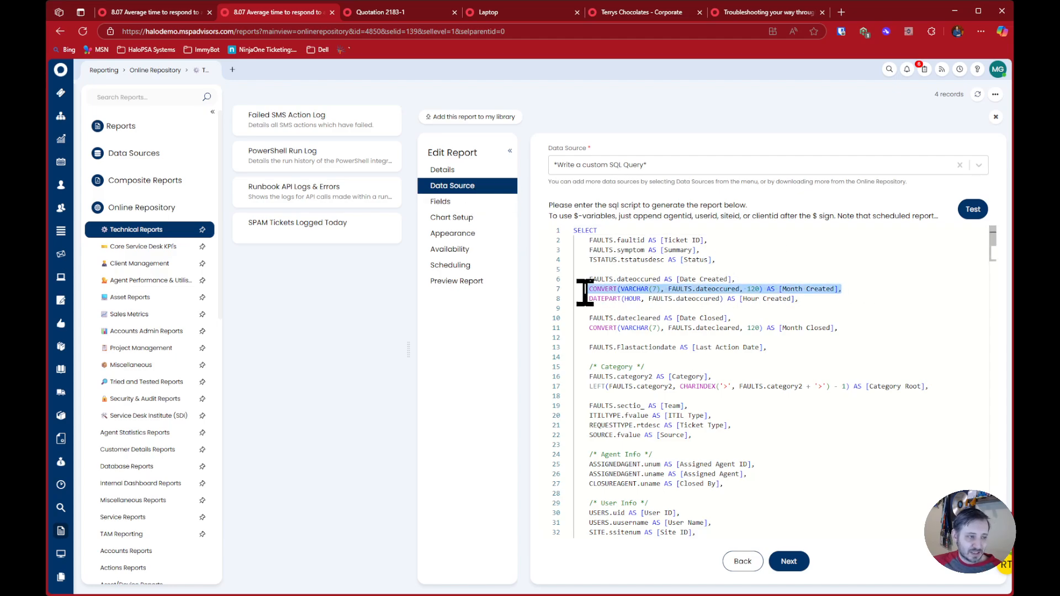
click(812, 279)
drag(667, 289, 740, 289)
click(758, 289)
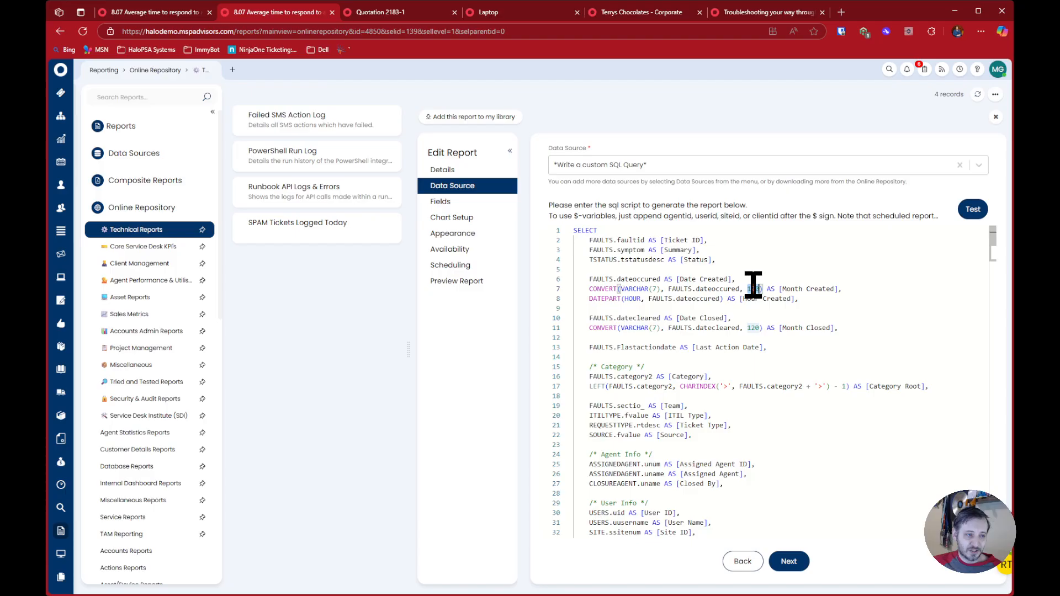
drag(870, 289, 764, 289)
drag(620, 288, 724, 289)
click(743, 288)
click(752, 289)
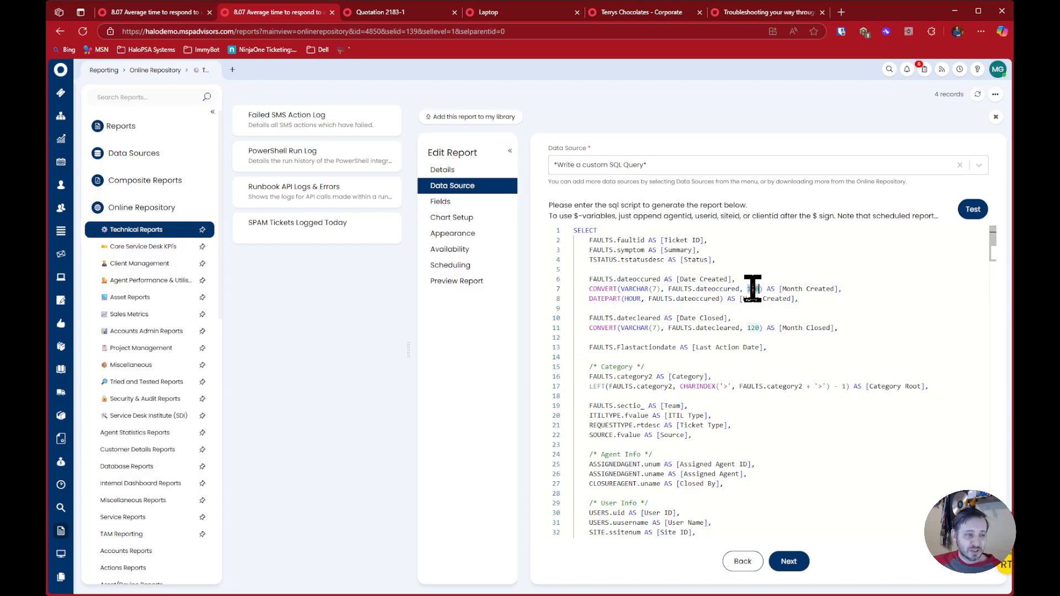
drag(855, 289, 574, 286)
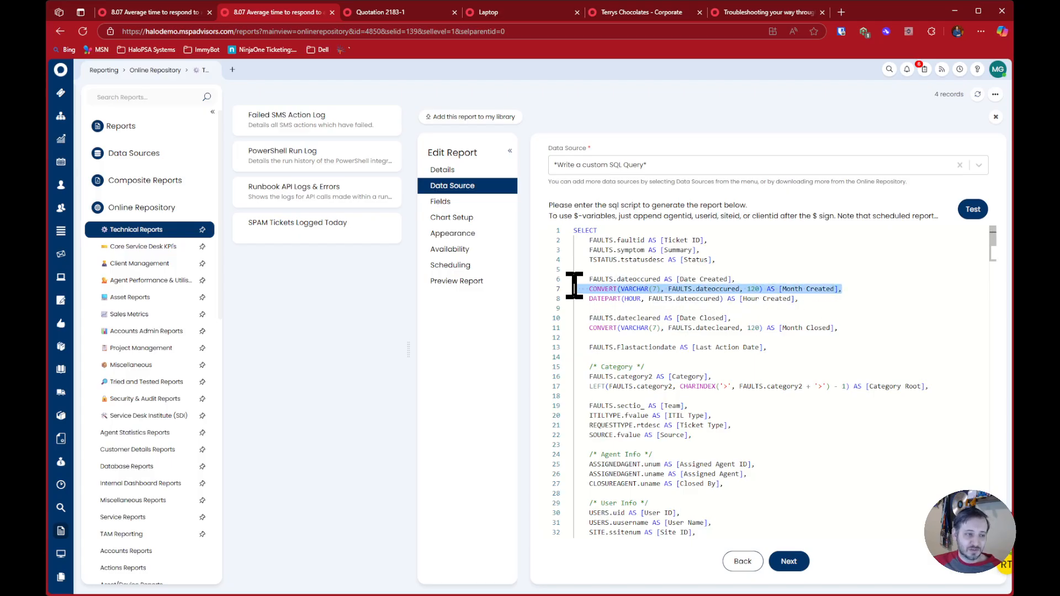
right_click(740, 289)
click(767, 342)
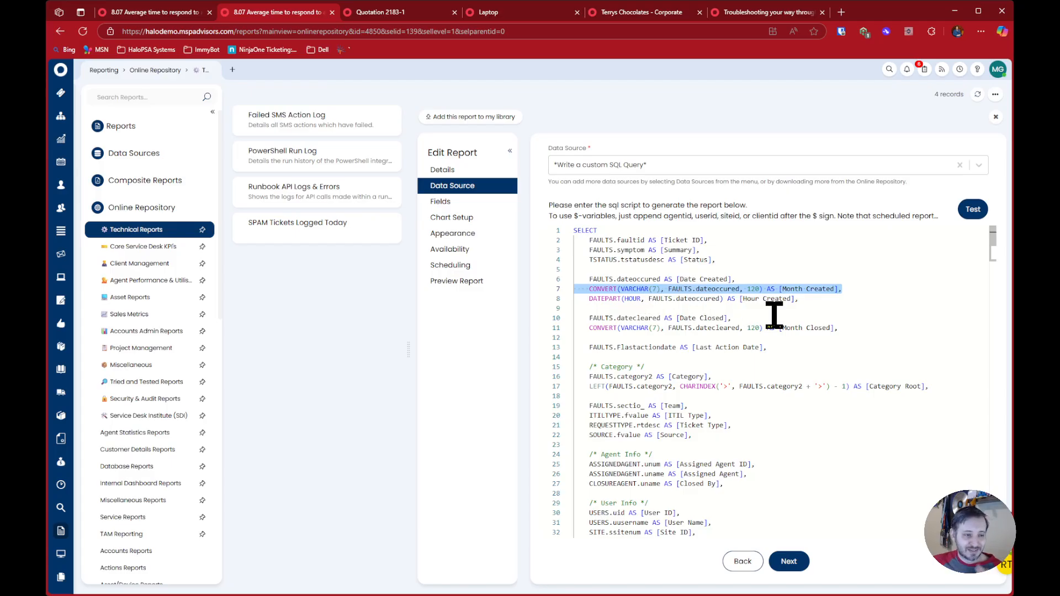
Compare the Category Root and Month Created expressions and review the query's Agent Info columns
drag(929, 386, 568, 386)
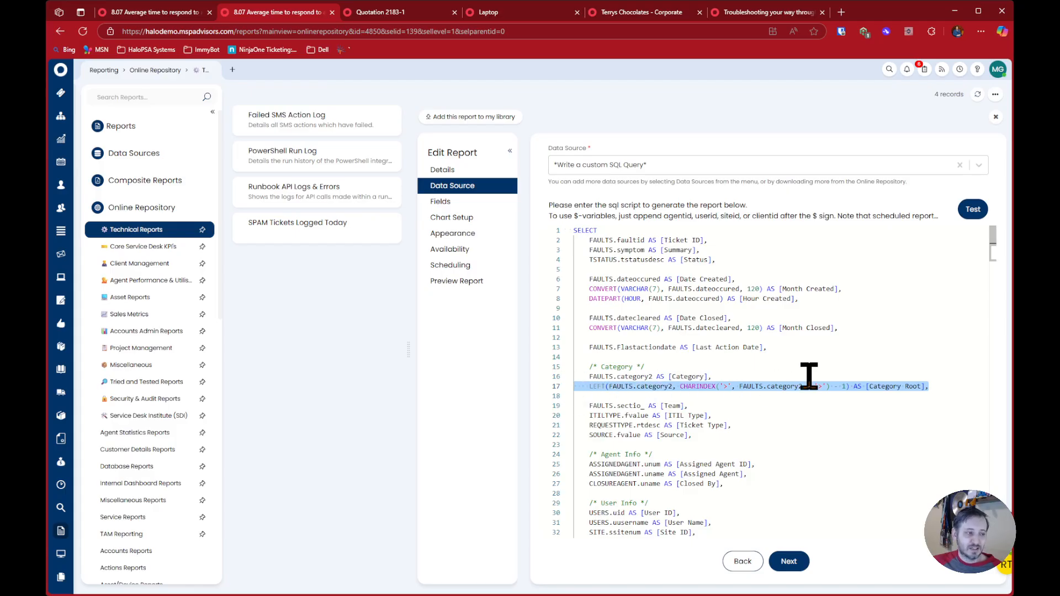
drag(844, 289, 584, 288)
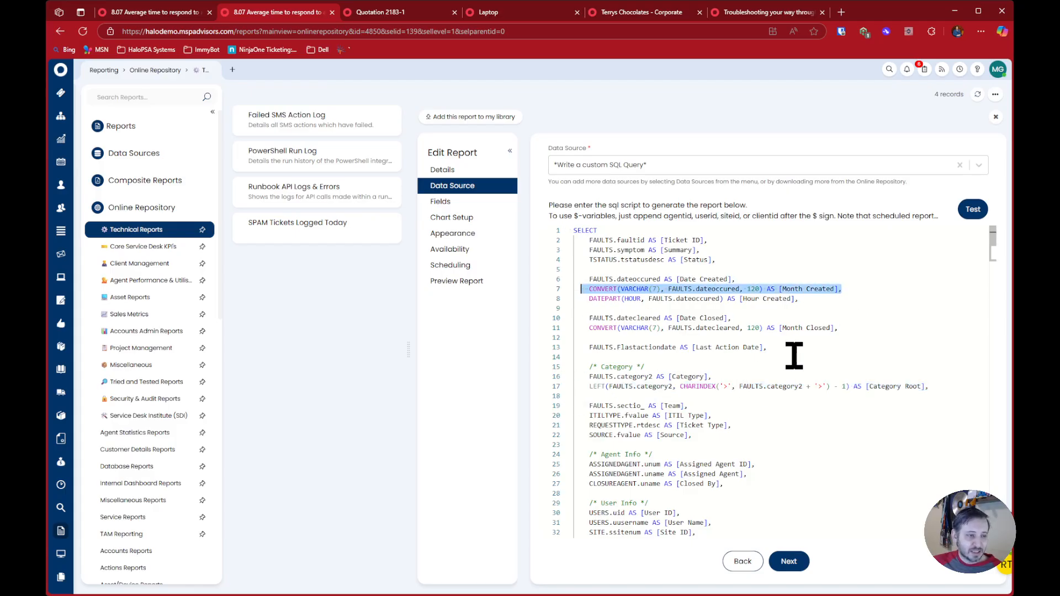
scroll(790, 354, down, 2)
drag(581, 351, 795, 387)
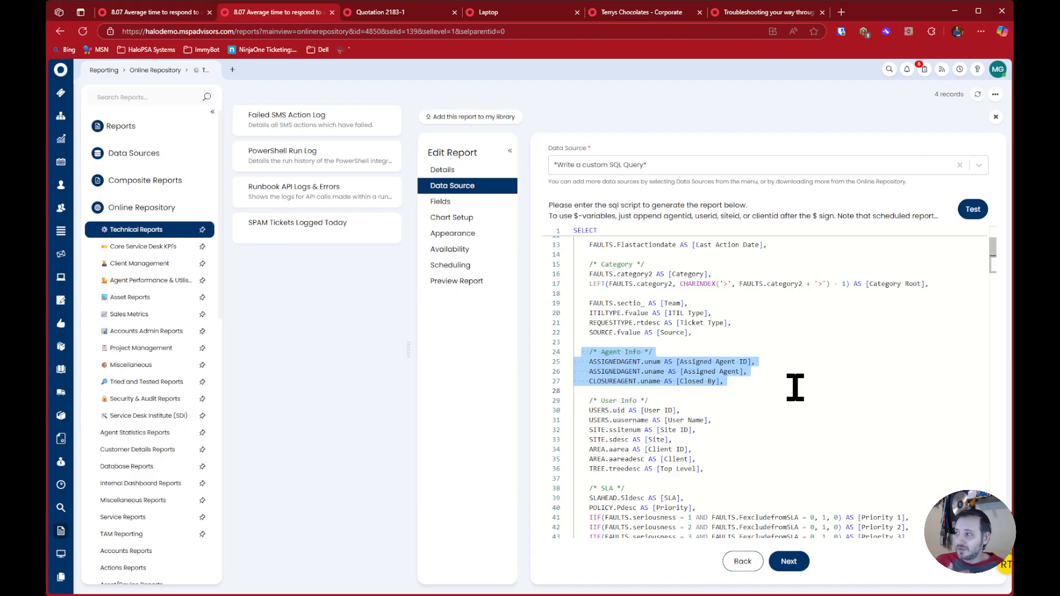
Examine the IIF expressions in the query's SLA section that derive the Priority 1 to Priority 4 columns
scroll(795, 386, down, 3)
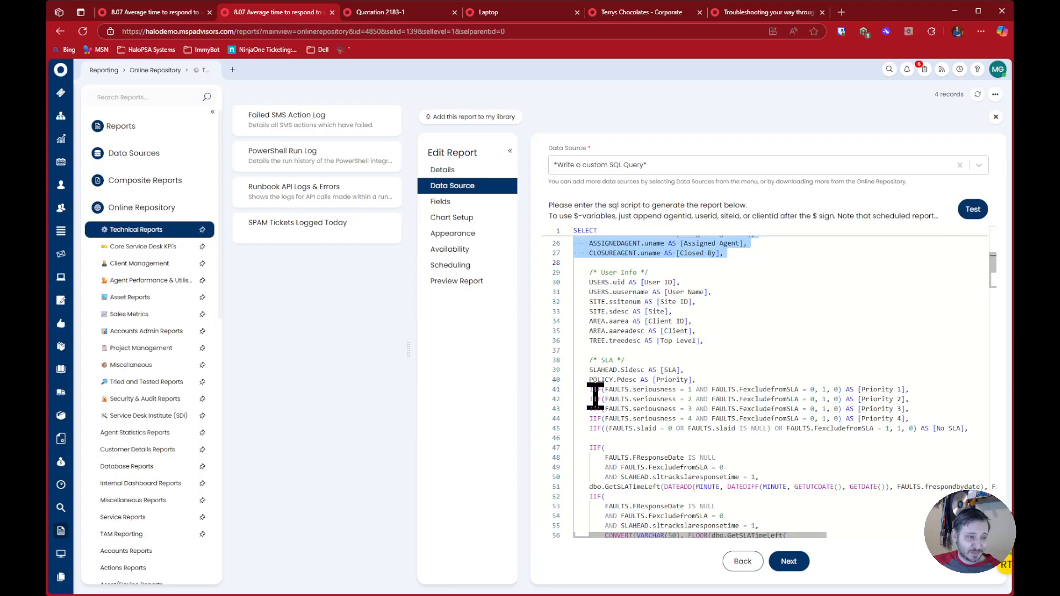
drag(587, 389, 721, 398)
click(722, 372)
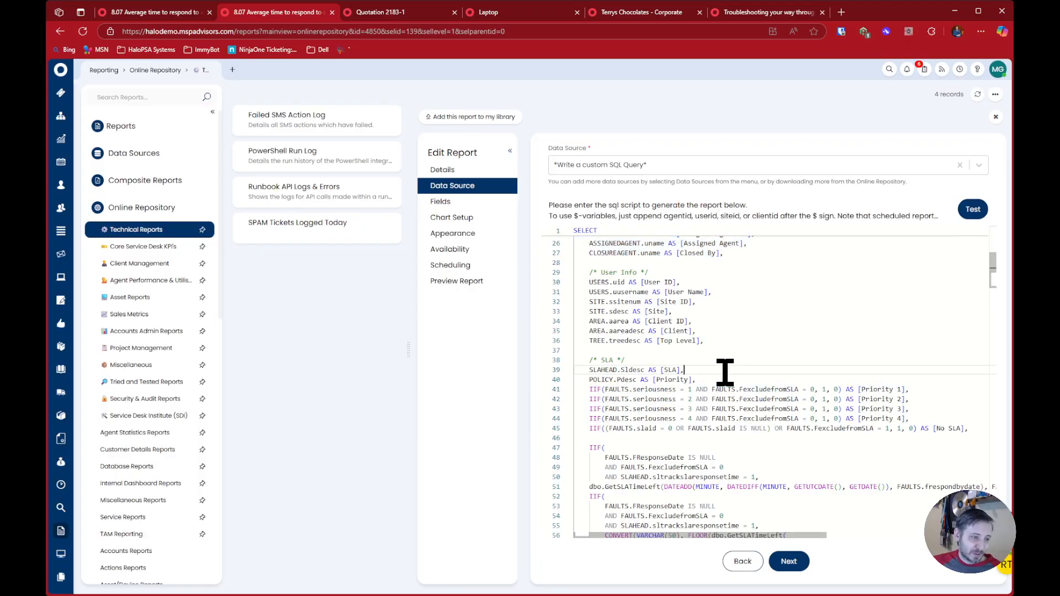
drag(586, 389, 900, 390)
click(911, 389)
drag(728, 390, 859, 390)
click(838, 400)
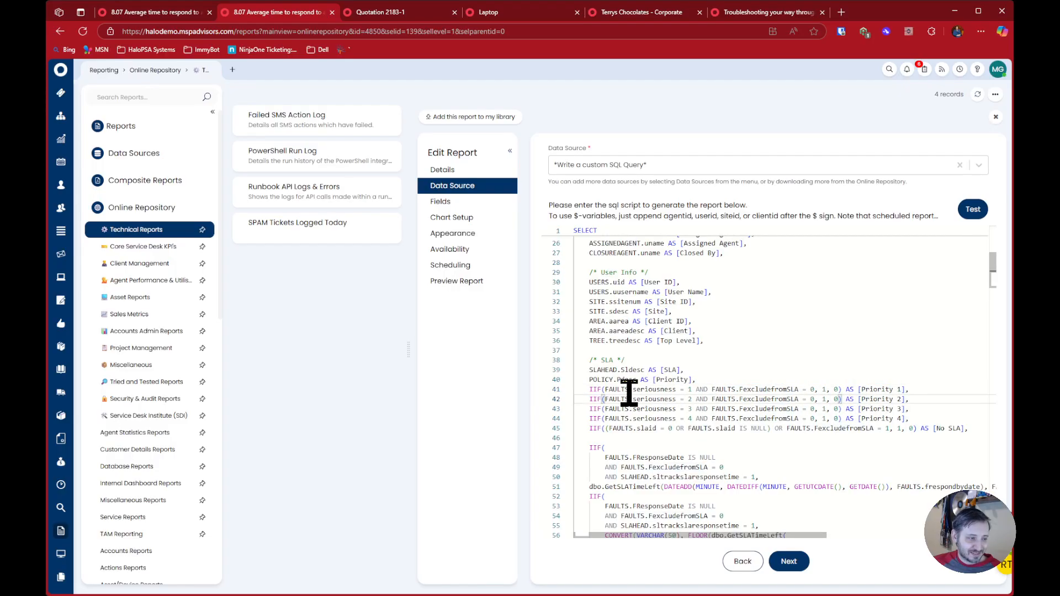
Examine the seriousness and FexcludefromSLA conditions and the returned values in the Priority 1 IIF expression, comparing it with the Priority column
drag(590, 390, 809, 390)
double_click(642, 390)
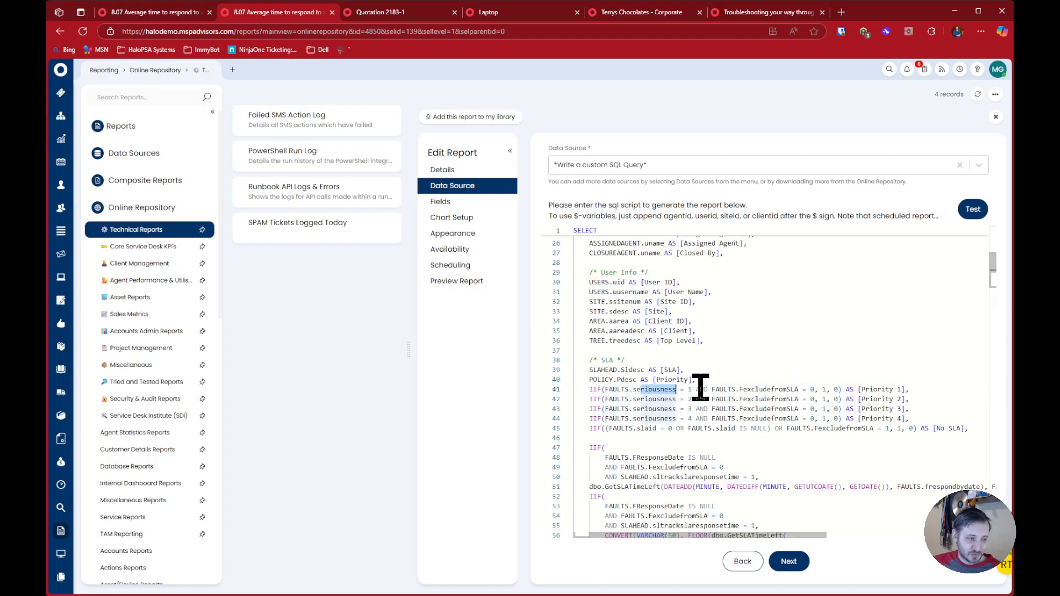
drag(718, 390, 835, 387)
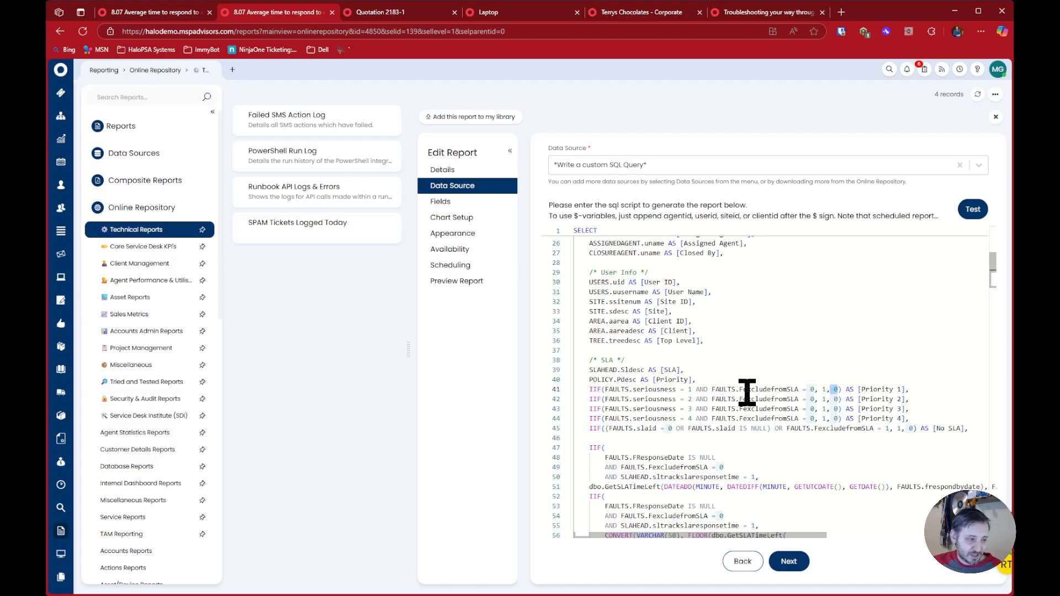
click(878, 389)
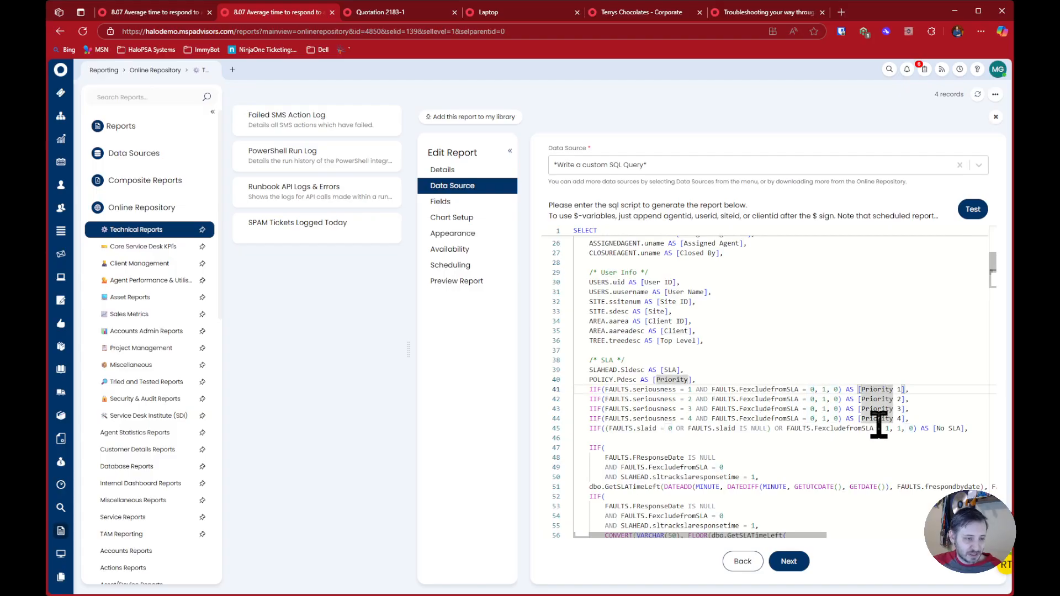
click(672, 380)
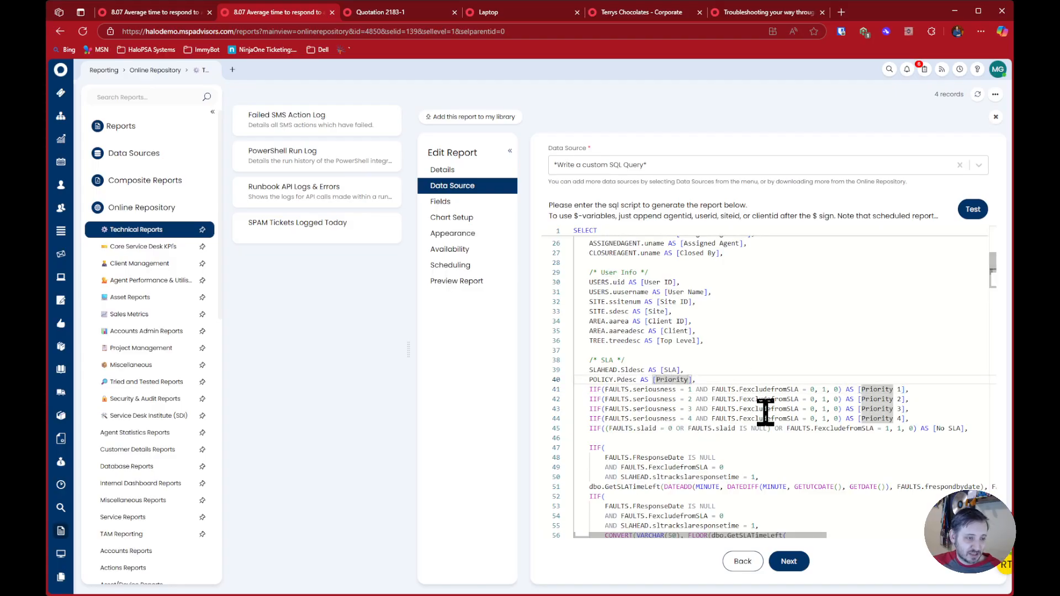
drag(751, 389, 791, 389)
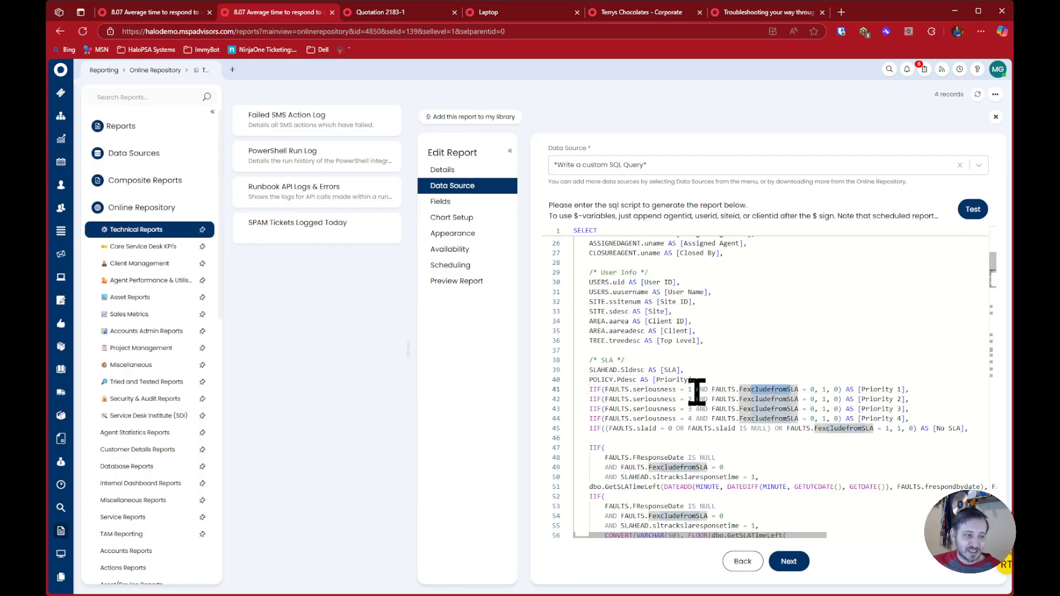
drag(634, 392, 670, 392)
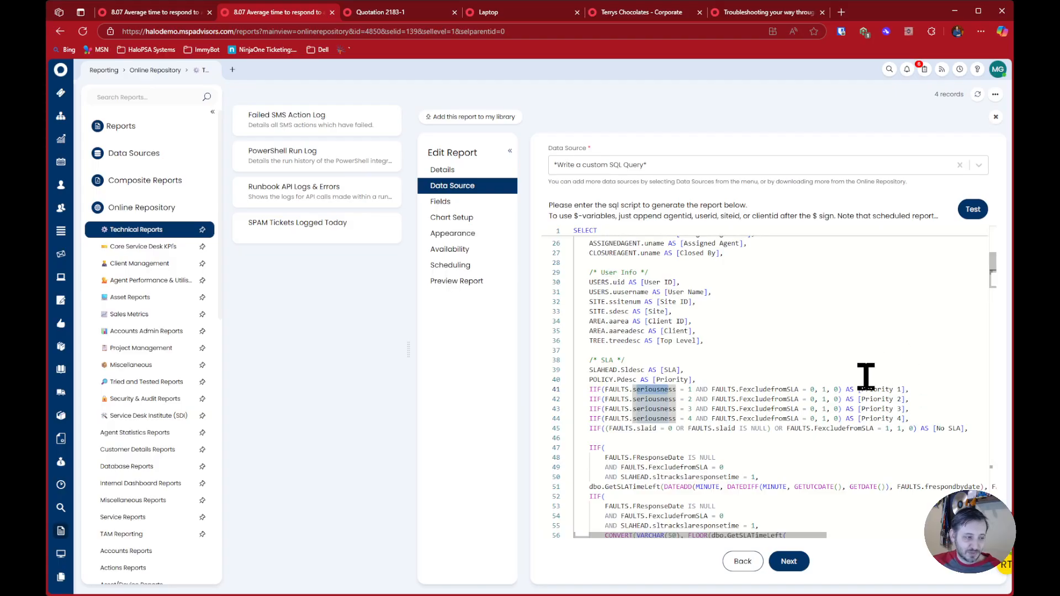
Review the IIF expression that derives SLA Response Time Remaining and the LEFT JOIN section near the end of the query
scroll(857, 406, down, 2)
scroll(857, 406, down, 5)
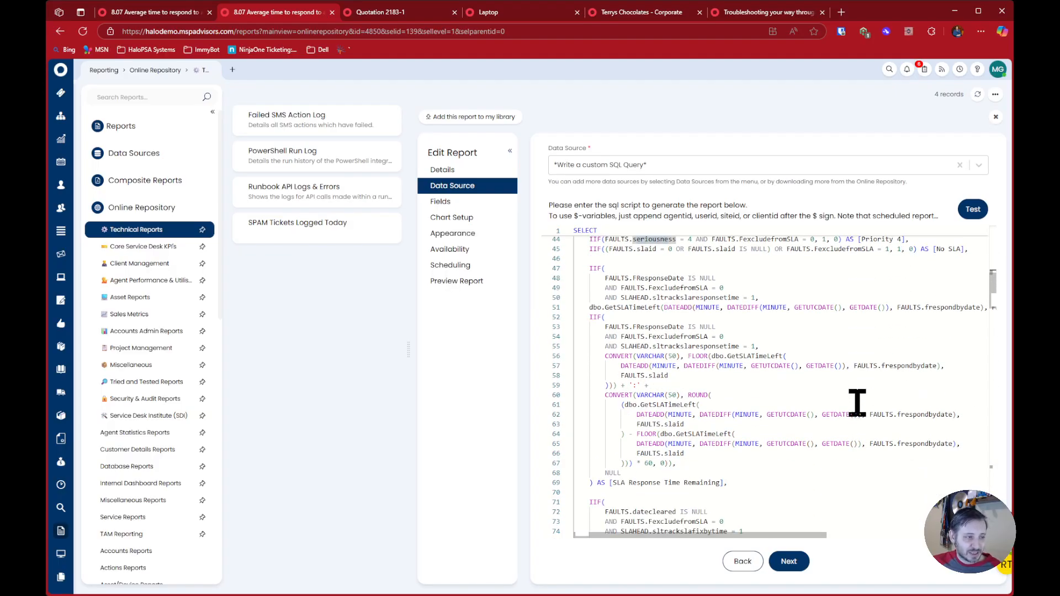
mouse_move(589, 317)
mouse_down()
mouse_move(684, 338)
mouse_move(783, 486)
mouse_move(634, 449)
mouse_move(589, 362)
mouse_move(639, 306)
mouse_move(570, 307)
mouse_move(570, 316)
mouse_up()
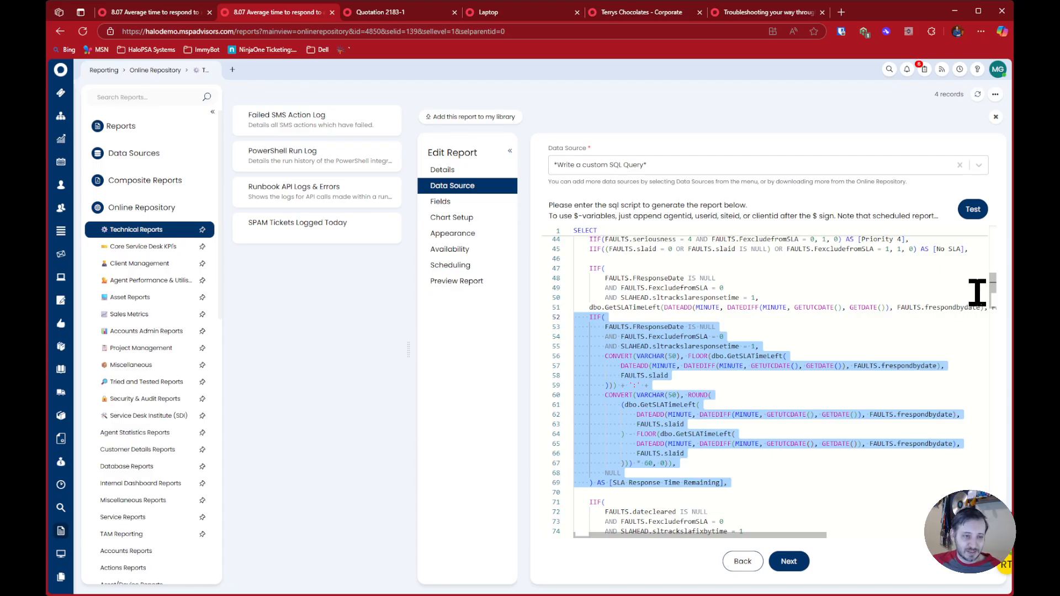
scroll(991, 300, down, 3)
drag(993, 309, 989, 504)
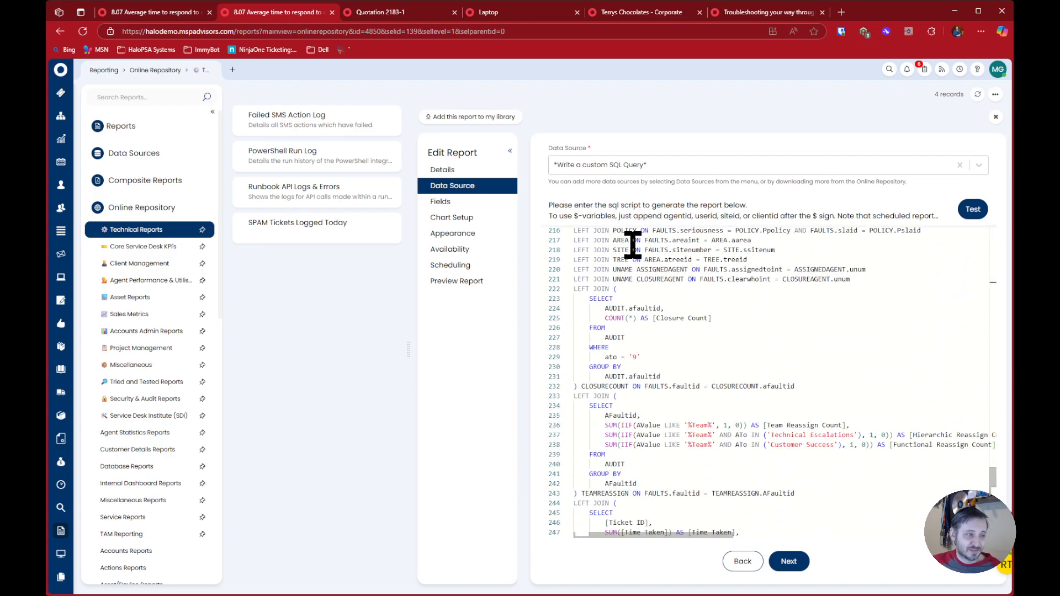
Return to the "Troubleshooting your way through HaloPSA" article and highlight tip 6 about using the Open Report Data Source
click(675, 13)
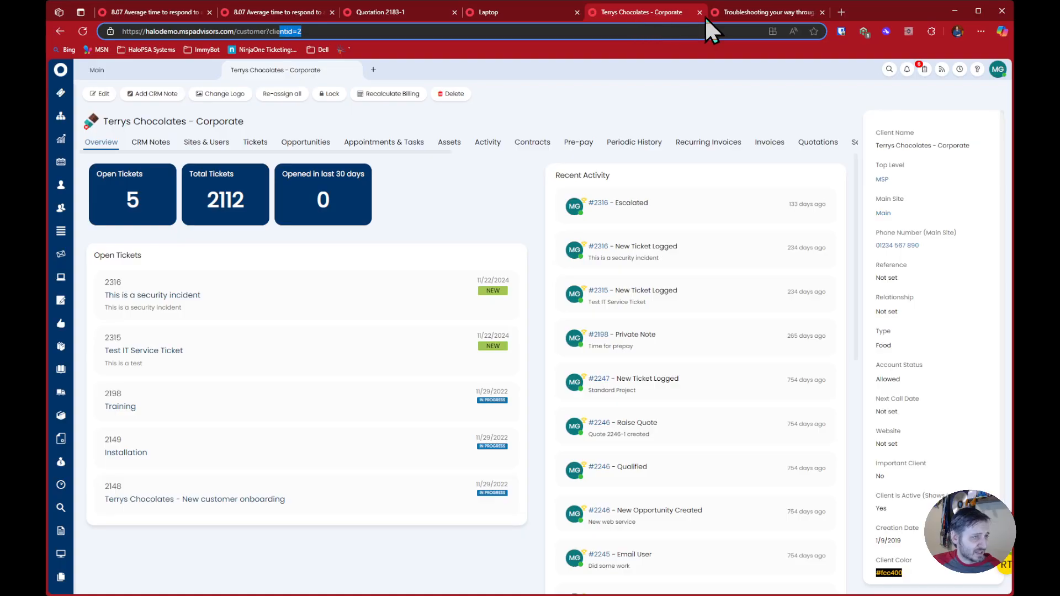
click(728, 13)
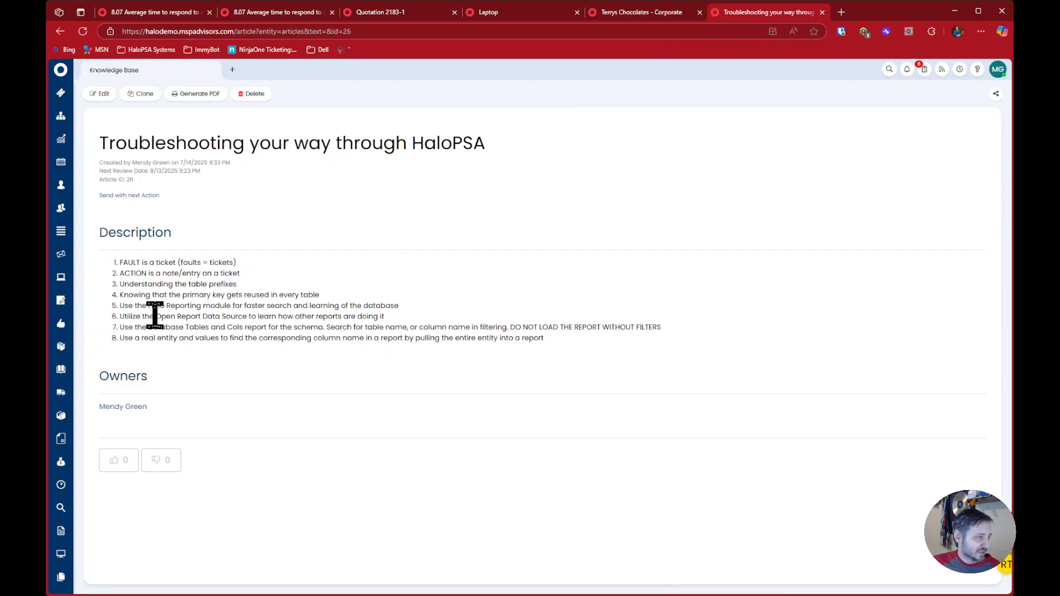
drag(119, 316, 385, 317)
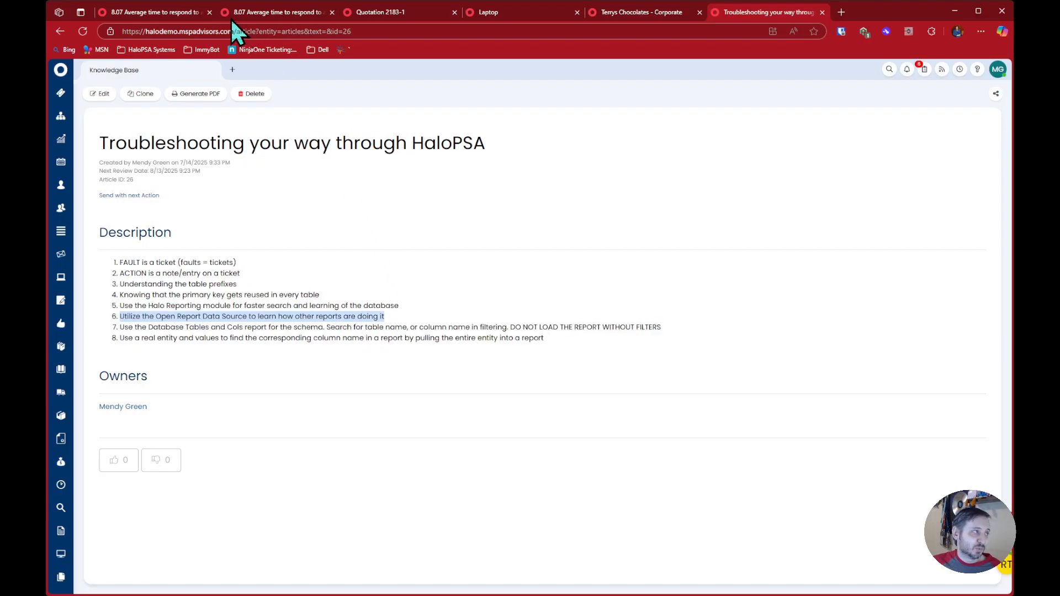
Go back to the Online Repository list and open the data source of the 8.09 Abandon Rate - Live Chats (Trend by Month) report
click(190, 14)
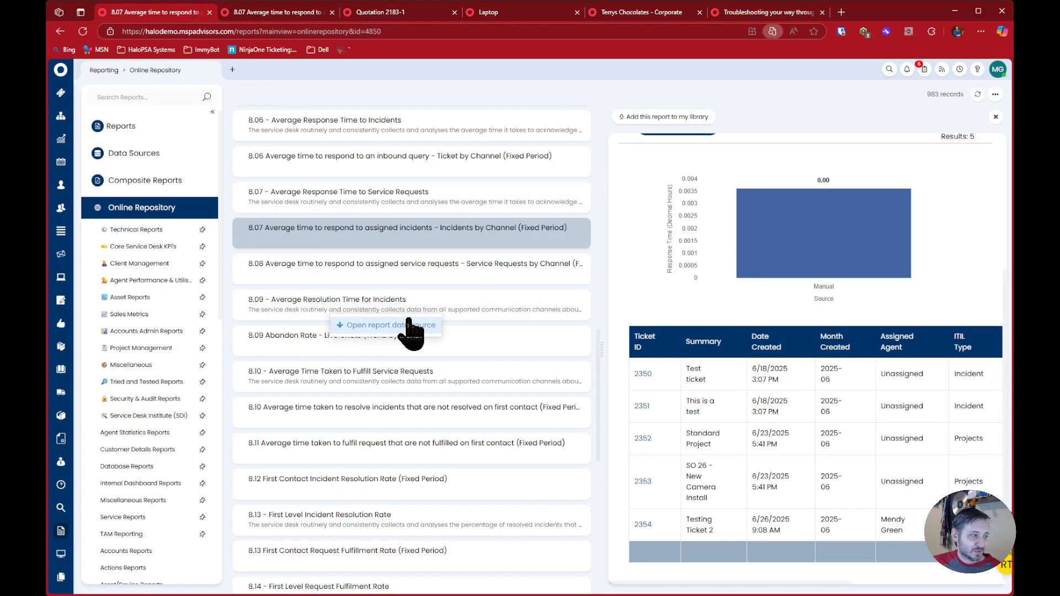
scroll(358, 397, down, 5)
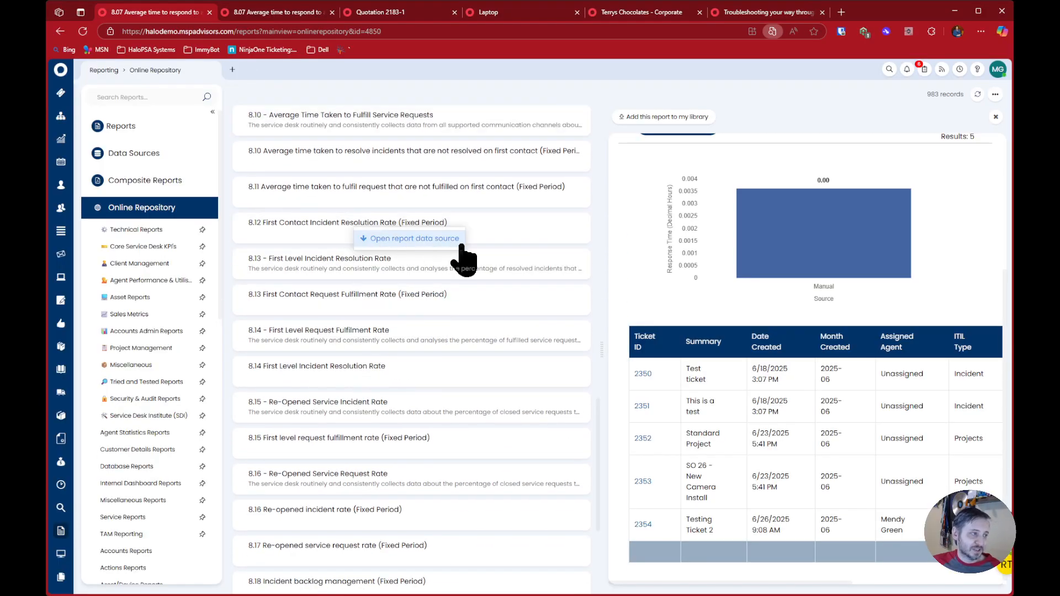
scroll(397, 336, up, 4)
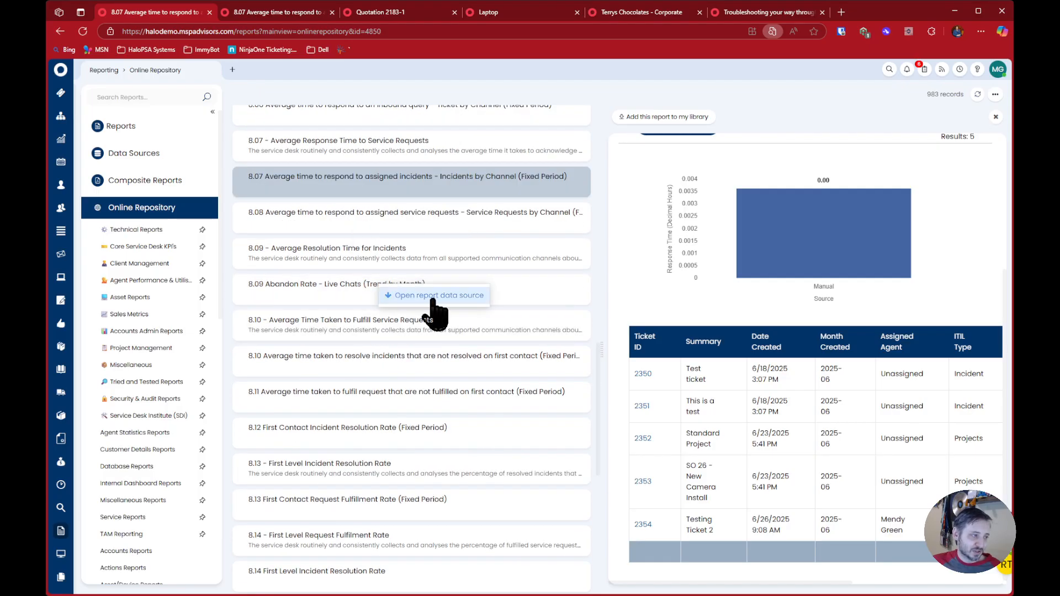
click(436, 298)
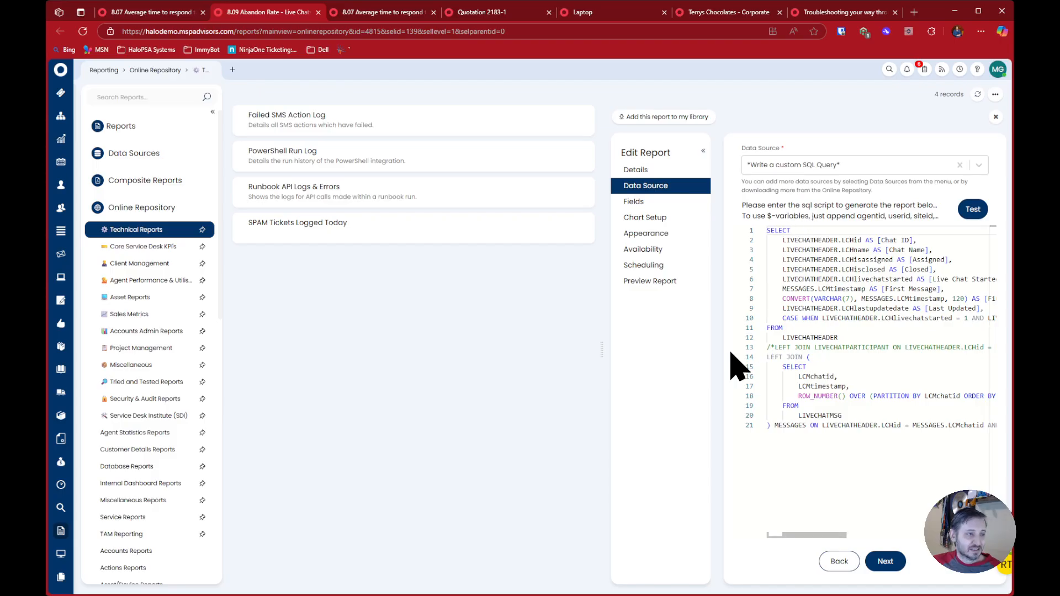
Return to the troubleshooting article and review tips 6 and 7, highlighting the Database Tables and Cols tip
click(467, 14)
click(588, 14)
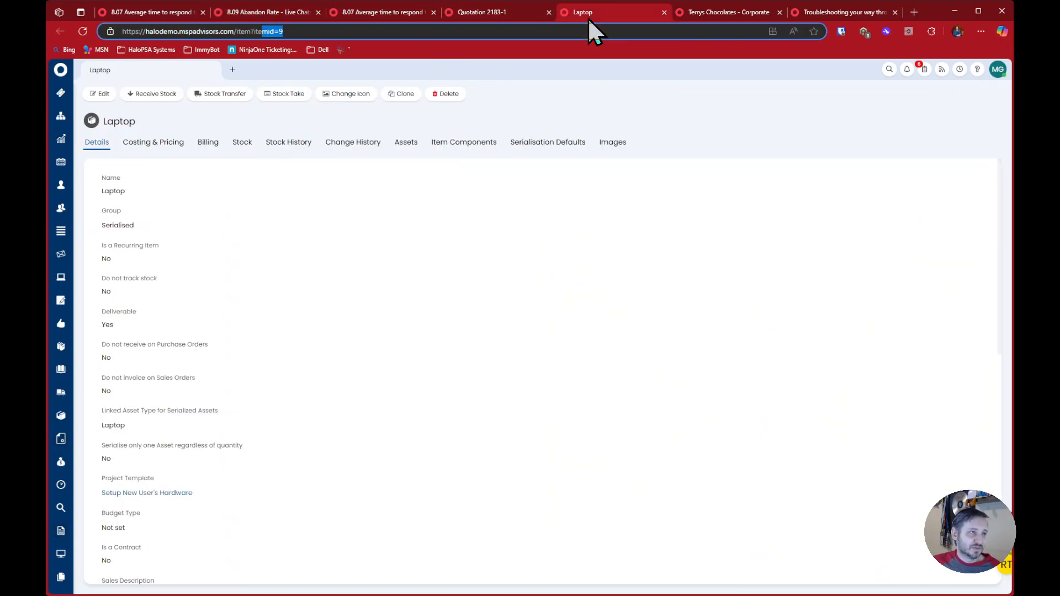
click(717, 11)
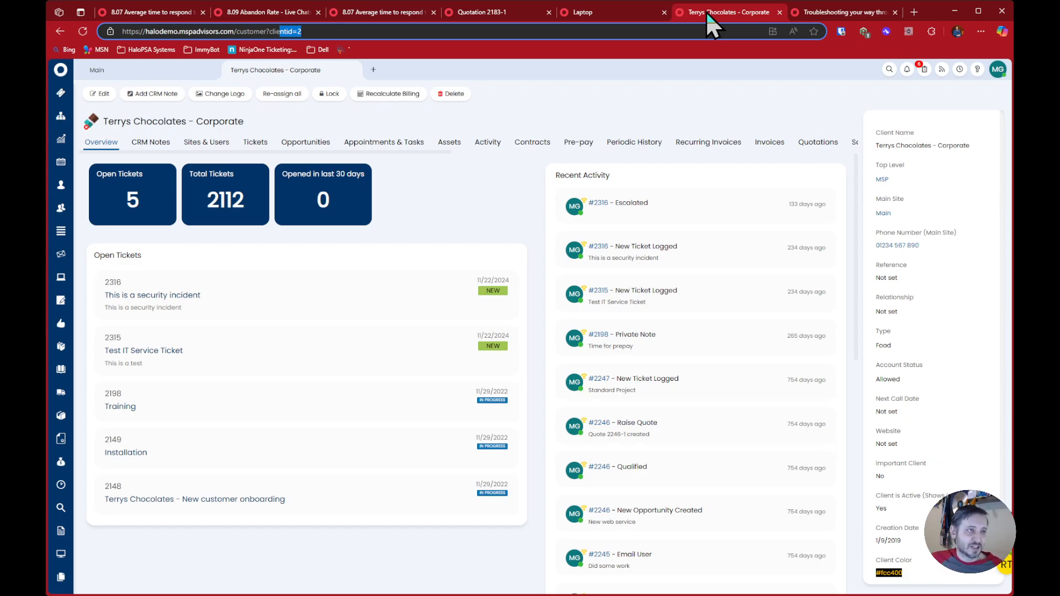
click(844, 11)
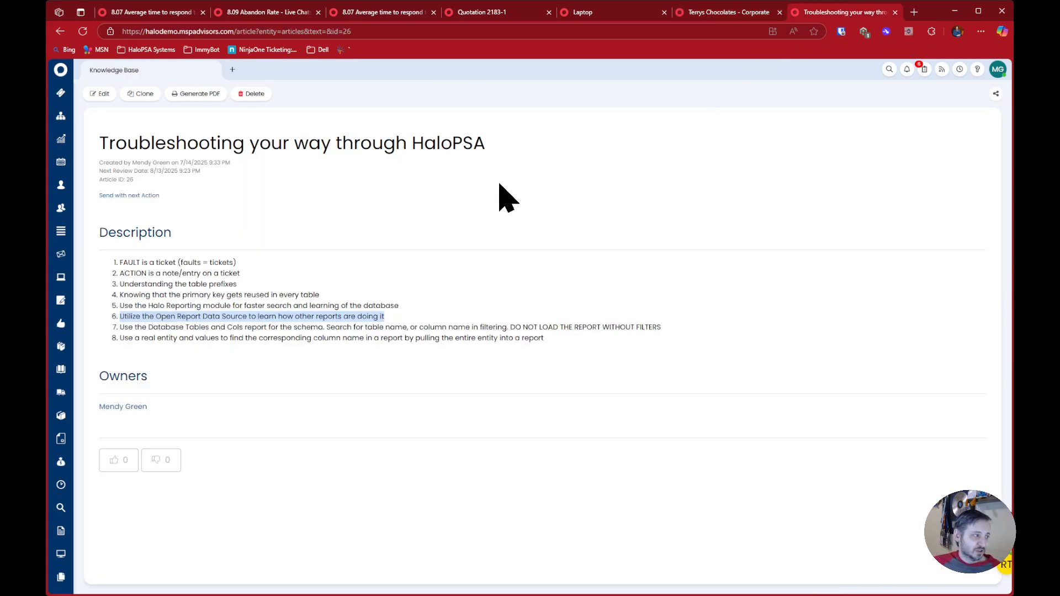
drag(119, 316, 397, 306)
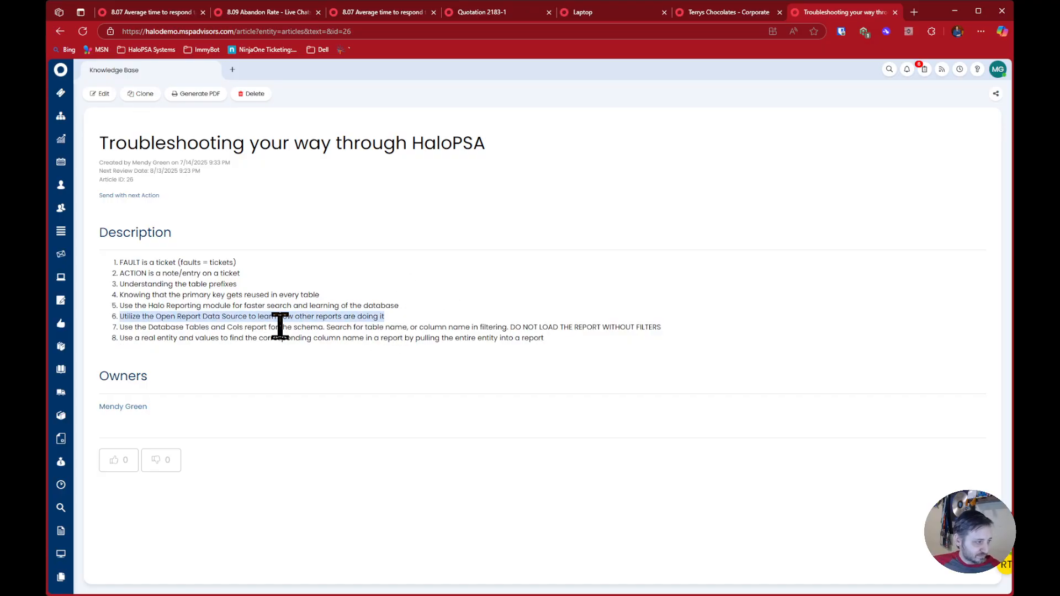
drag(119, 327, 679, 327)
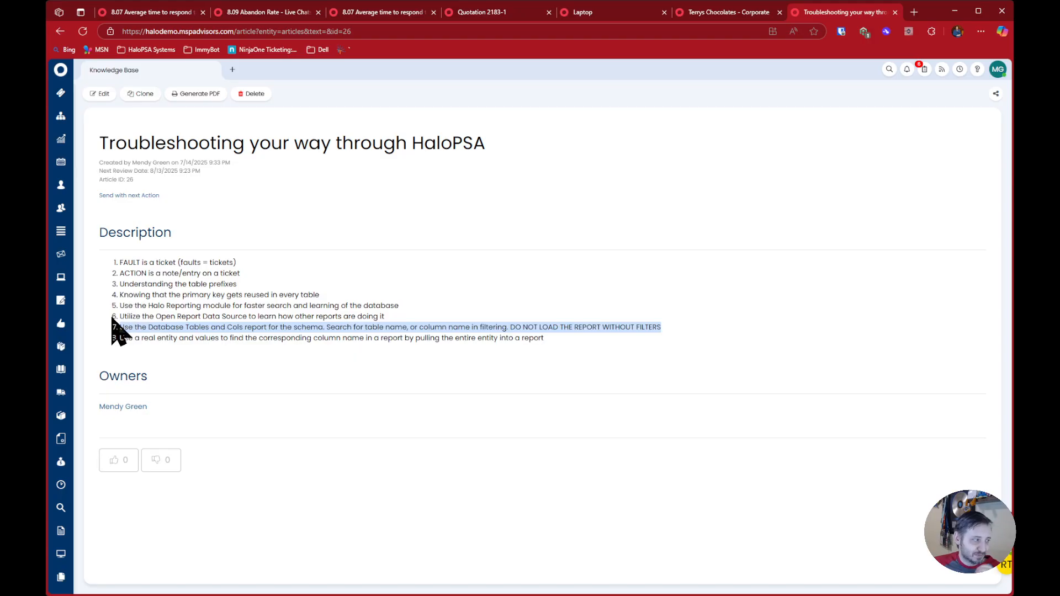
drag(127, 316, 375, 330)
click(394, 322)
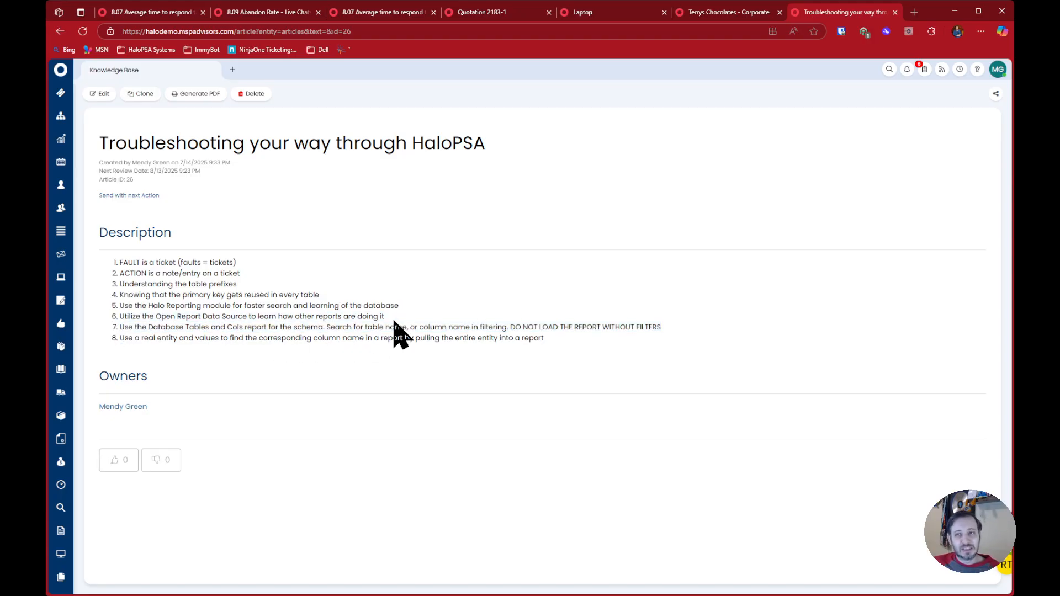
drag(118, 327, 691, 341)
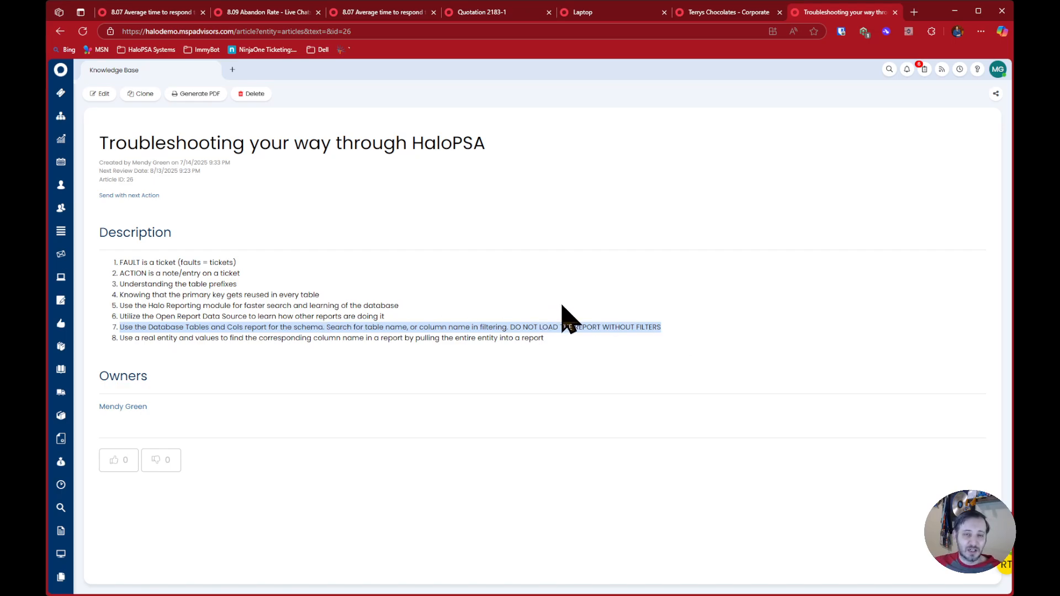
Copy the report name "Database Tables and Cols" from tip 7 and search the Online Repository for it
click(557, 331)
double_click(160, 328)
drag(160, 328, 237, 327)
key(ctrl+c)
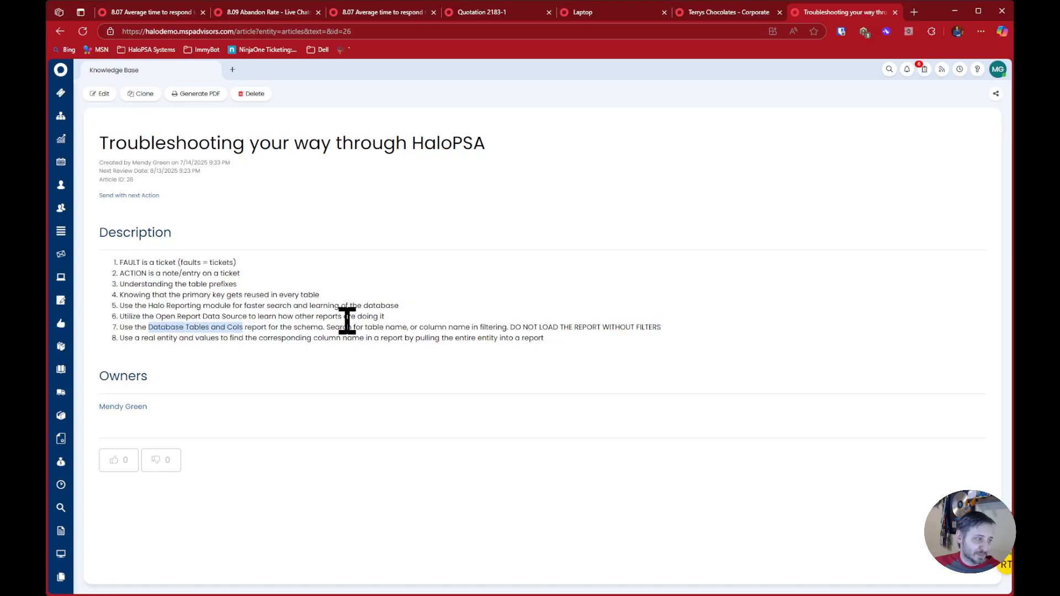
click(157, 12)
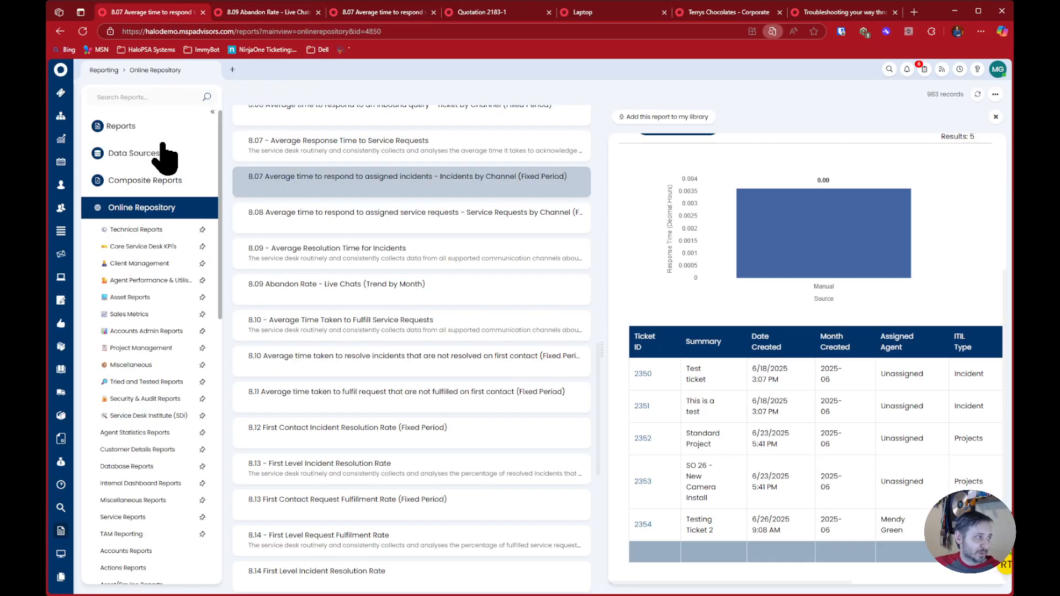
click(158, 98)
key(ctrl+v)
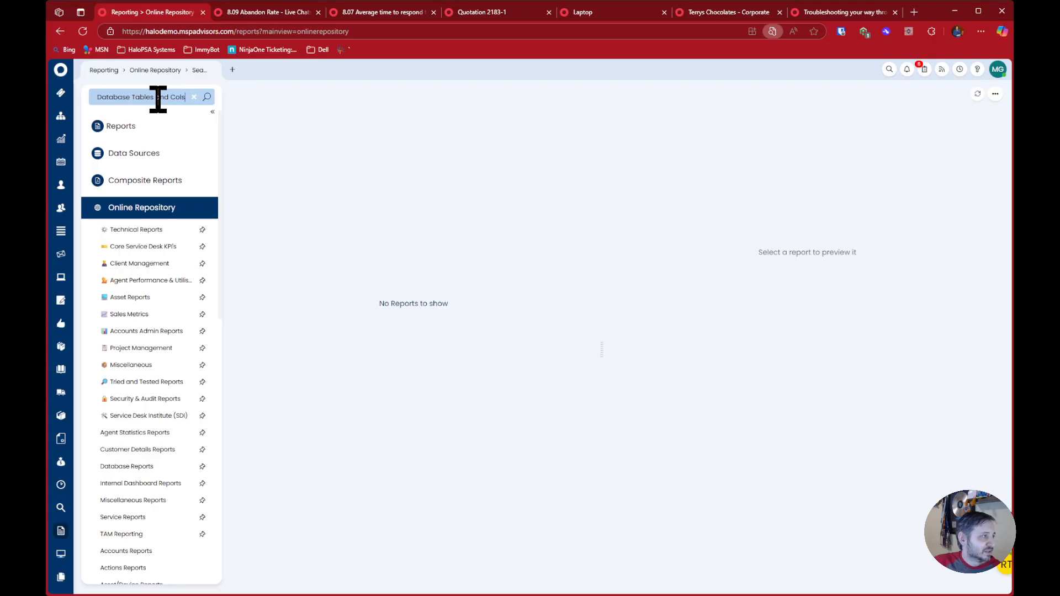
Search the Online Repository for "schema", open the Database Tables & Cols report, and examine its library status and filters
text(schema)
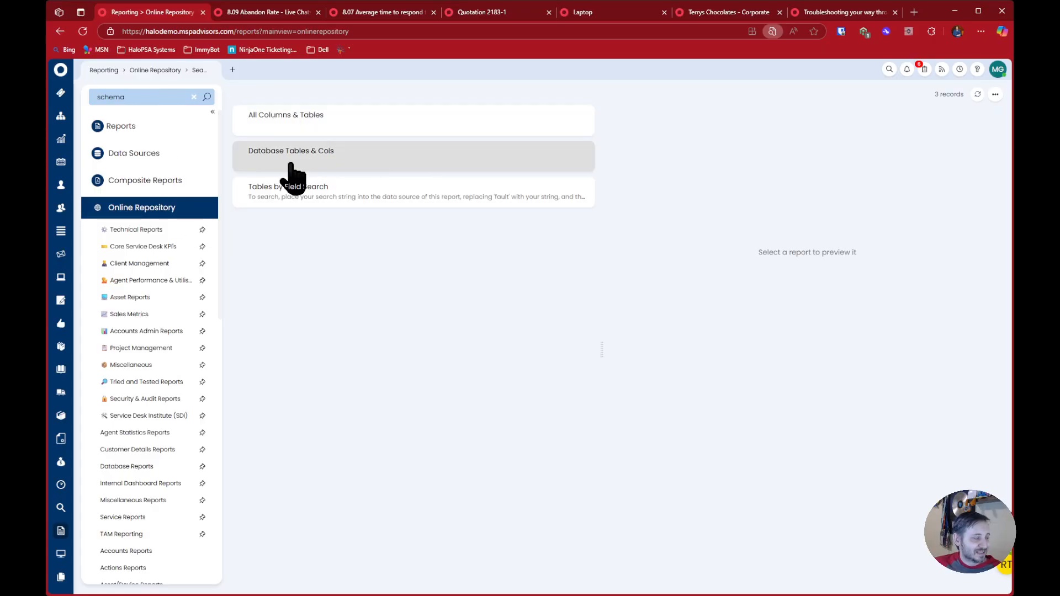
click(325, 161)
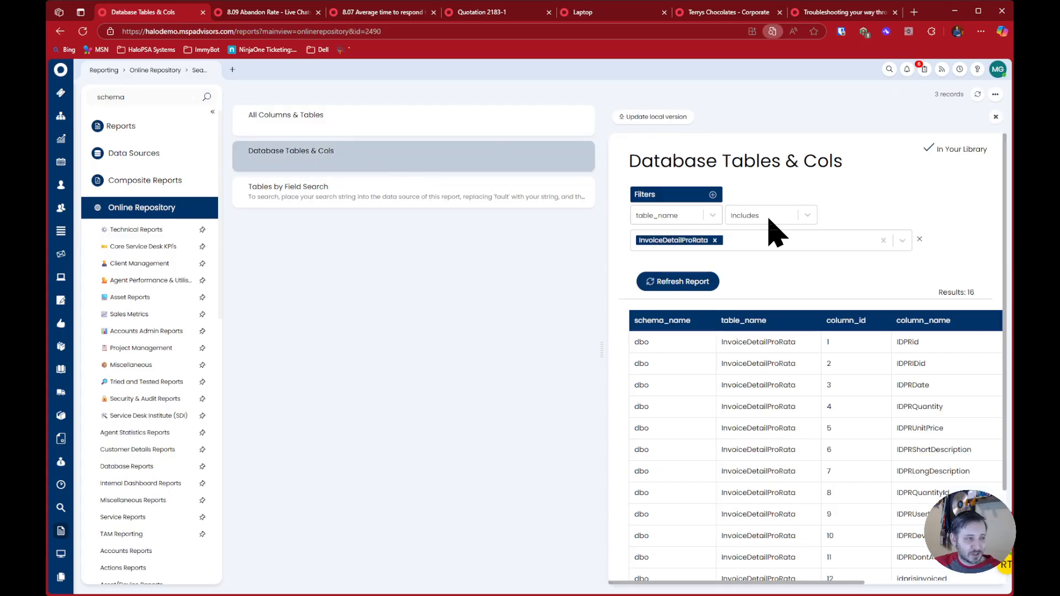
drag(623, 103, 710, 118)
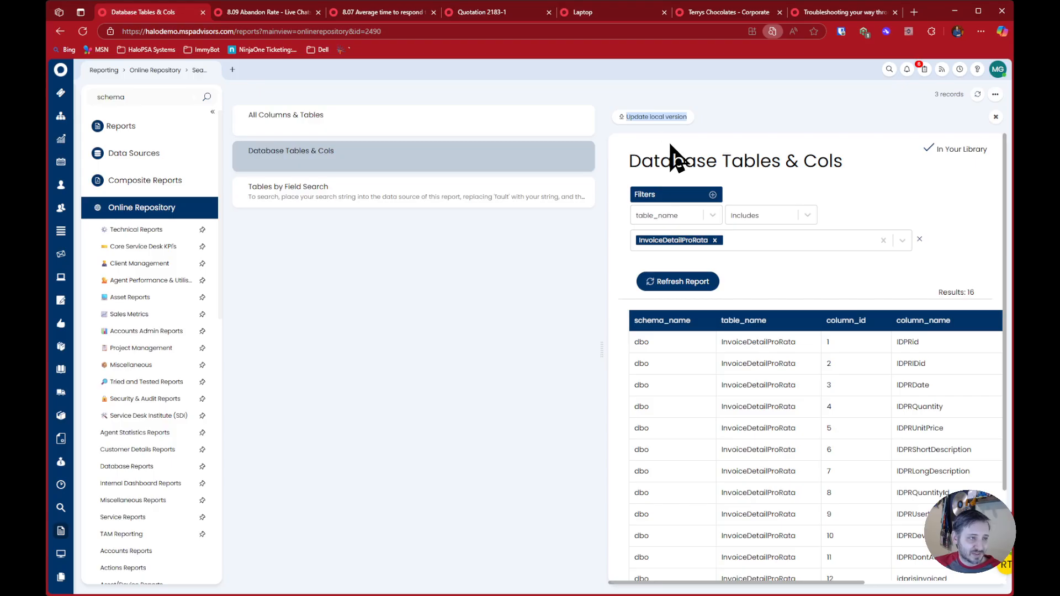
drag(922, 151, 988, 159)
drag(632, 193, 856, 263)
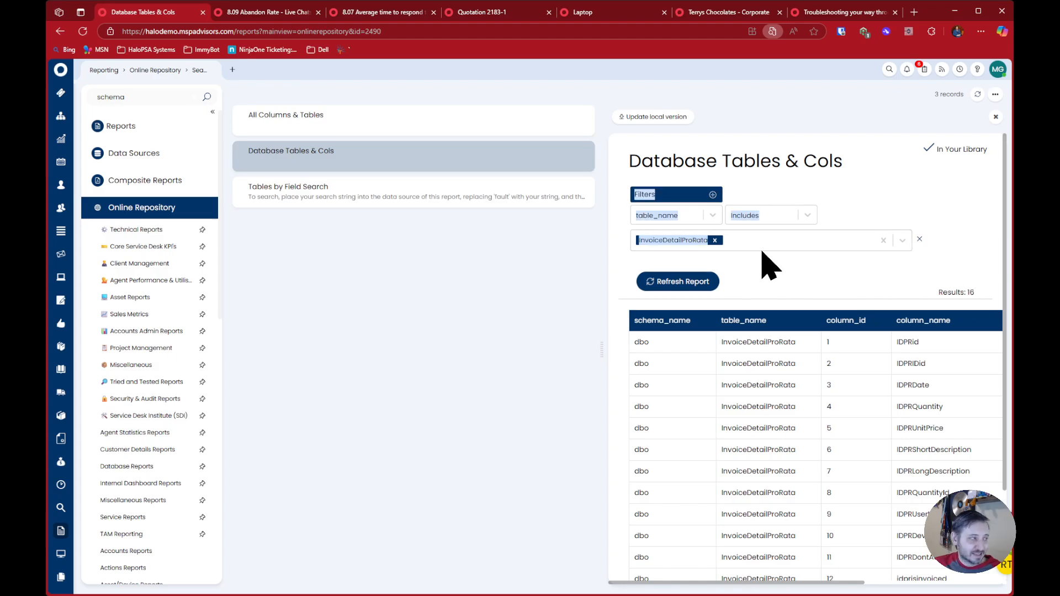
Open the local library's Database Tables & Cols report, remove its table_name filter, and refresh it
click(138, 123)
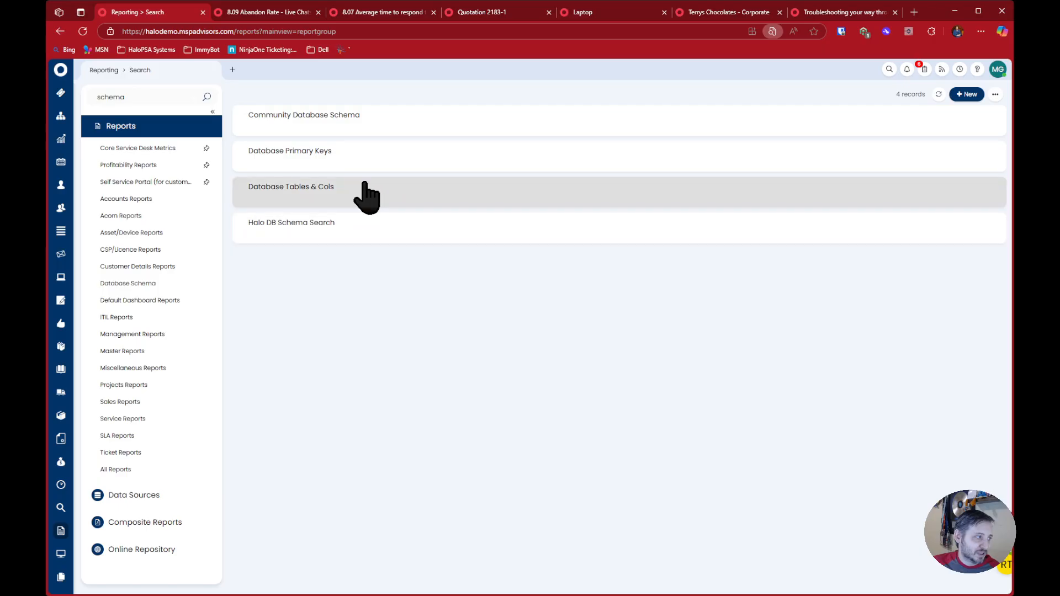
click(366, 200)
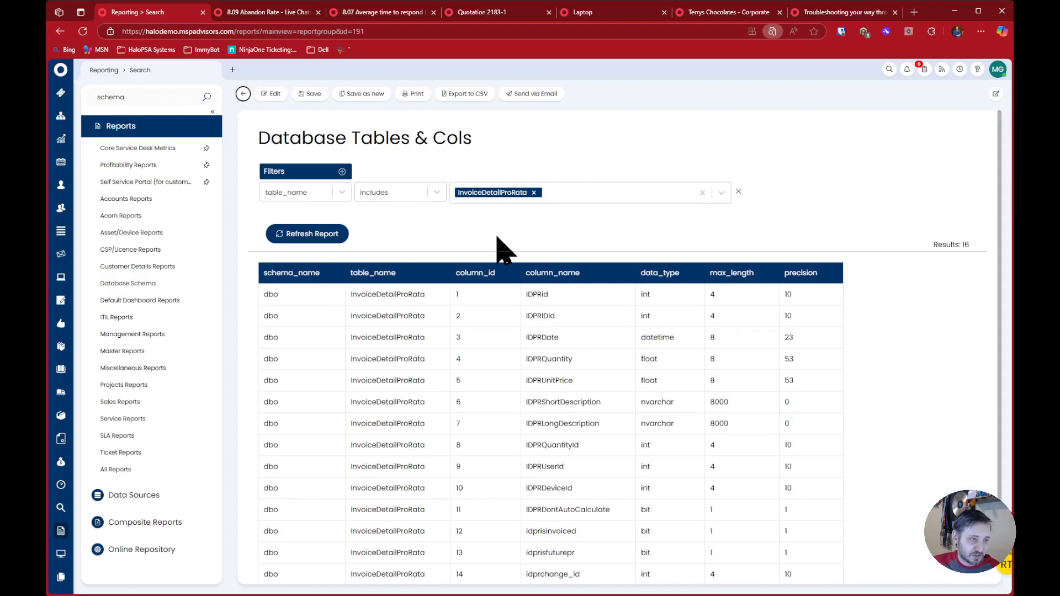
click(737, 192)
click(287, 207)
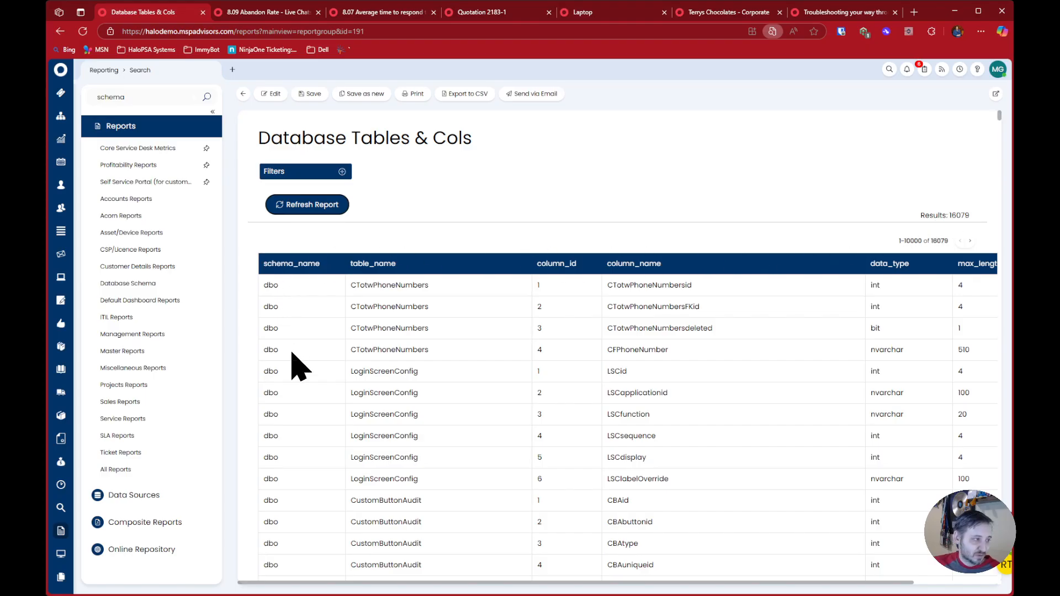
Page forward and back through the unfiltered Database Tables & Cols results and highlight the displayed record range
click(970, 241)
click(960, 242)
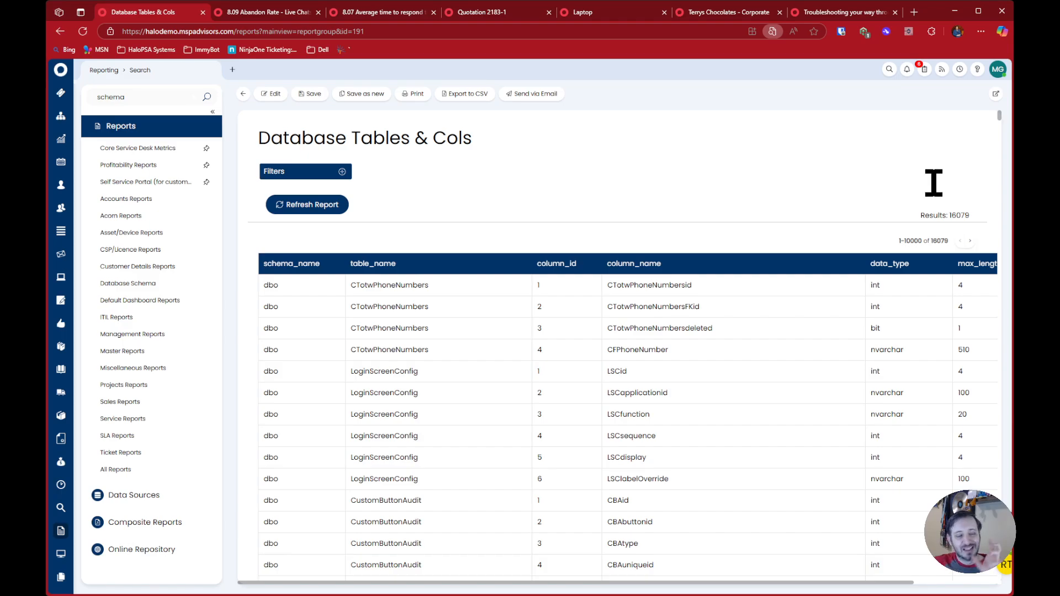
drag(933, 183, 352, 173)
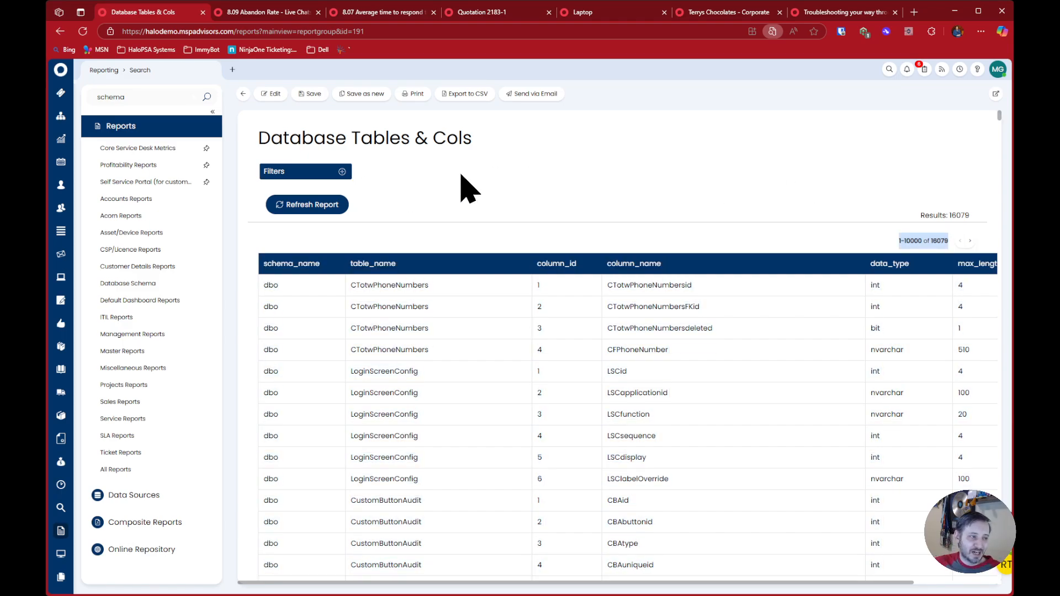
Add a table_name filter of type Includes to the report and browse its selectable tables
click(470, 174)
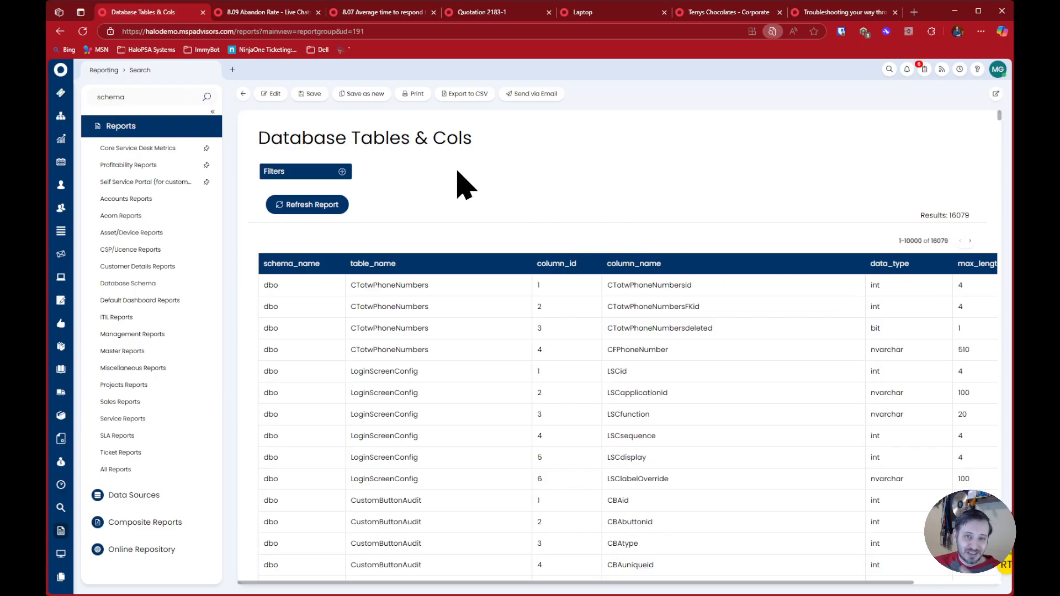
click(343, 172)
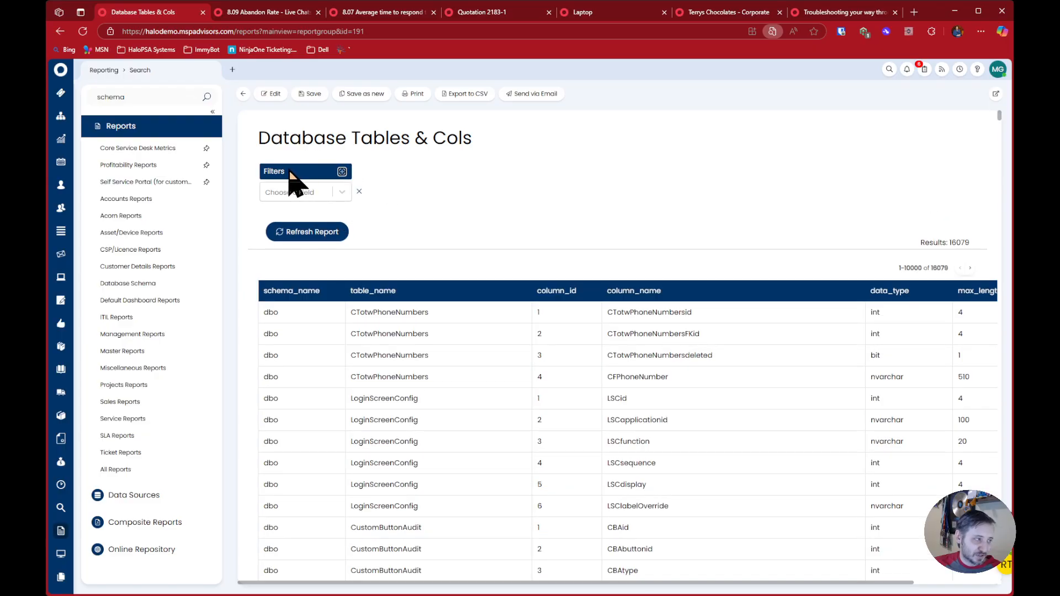
click(308, 193)
click(302, 226)
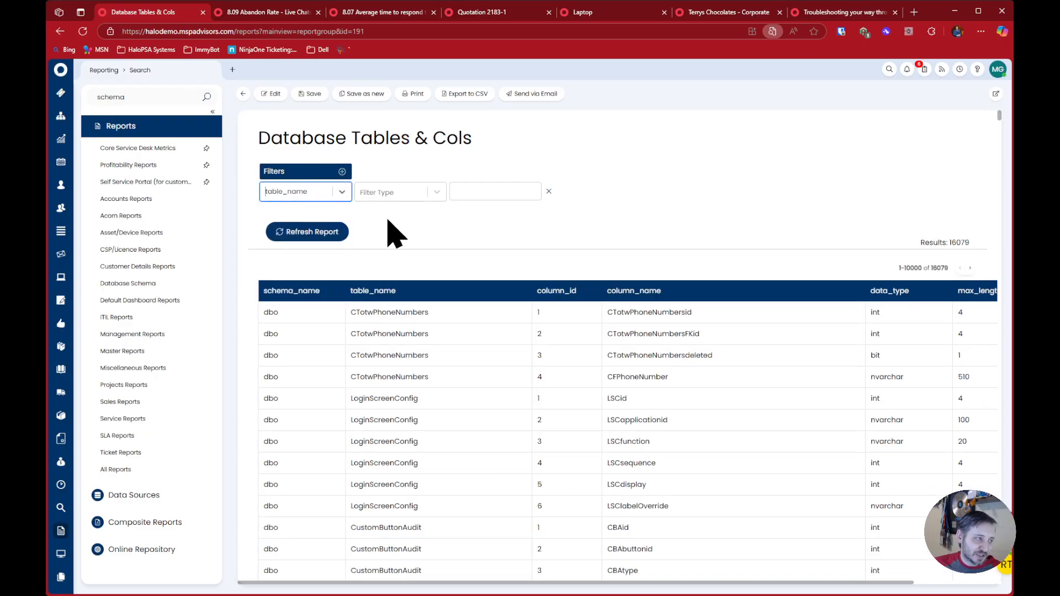
click(434, 193)
click(433, 213)
click(497, 192)
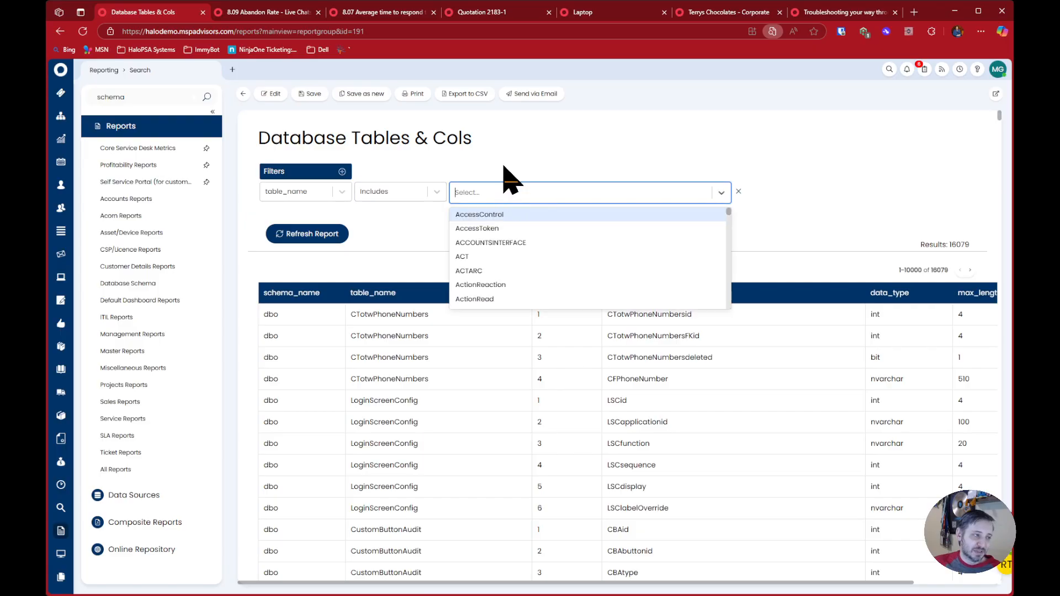
drag(729, 212, 729, 264)
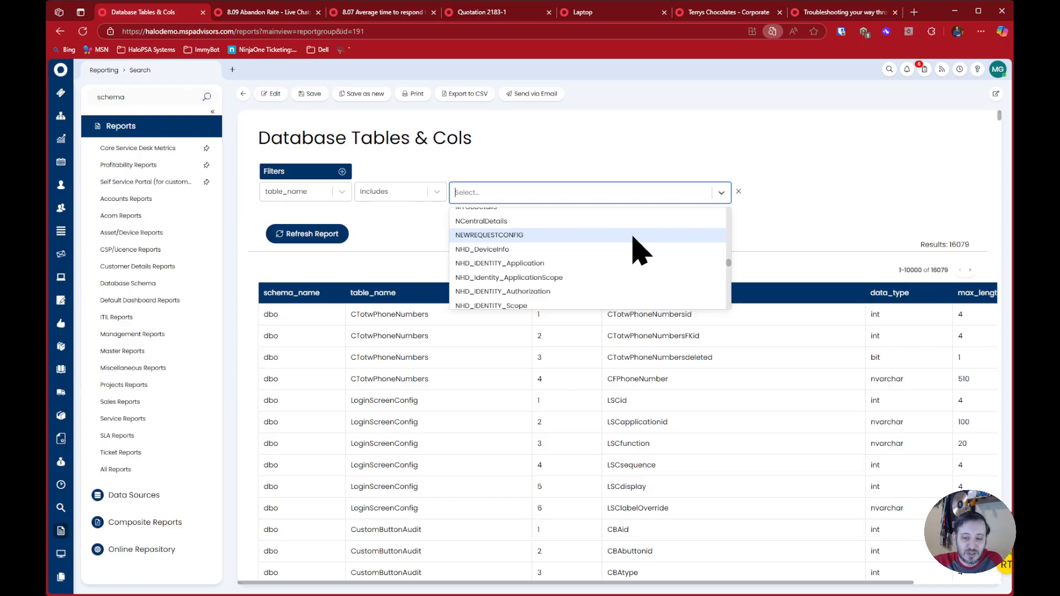
Search the filter's tables for "faults", select RelatedFaults, and refresh the report
text(faults)
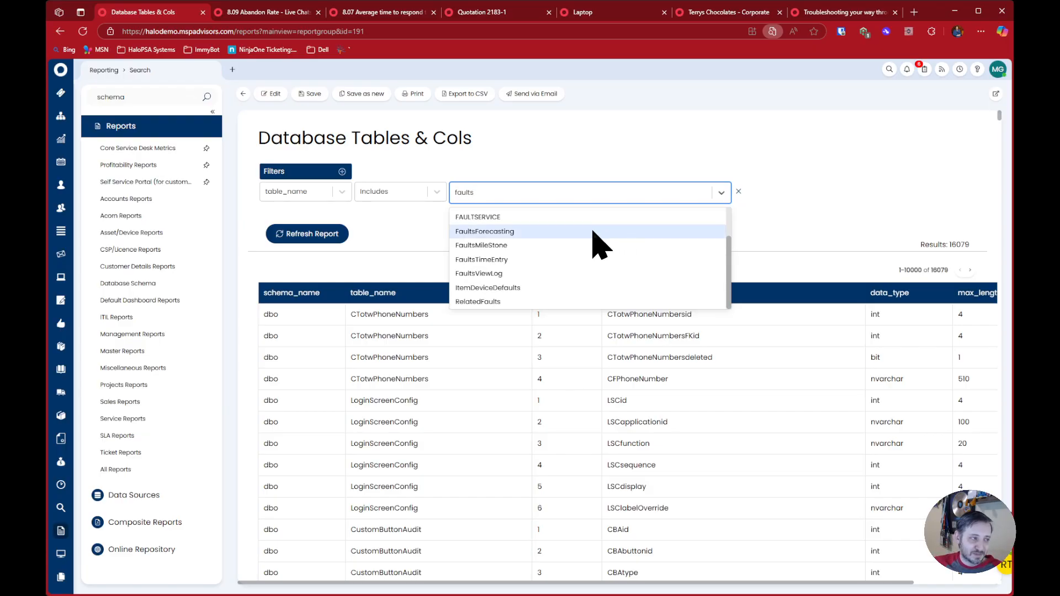
scroll(580, 243, down, 1)
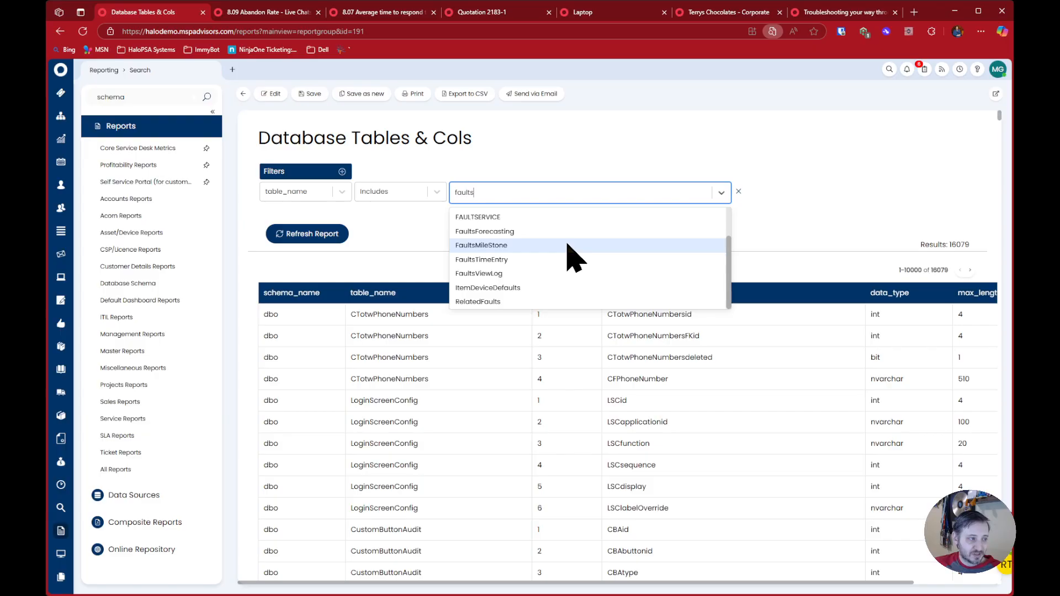
scroll(557, 257, up, 1)
scroll(538, 287, down, 1)
click(537, 304)
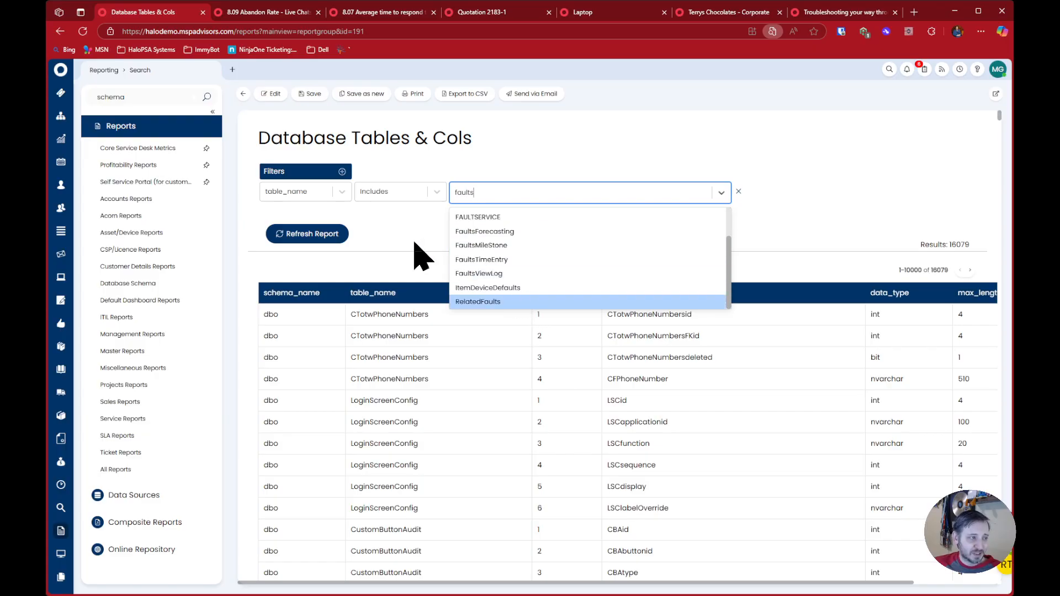
click(301, 234)
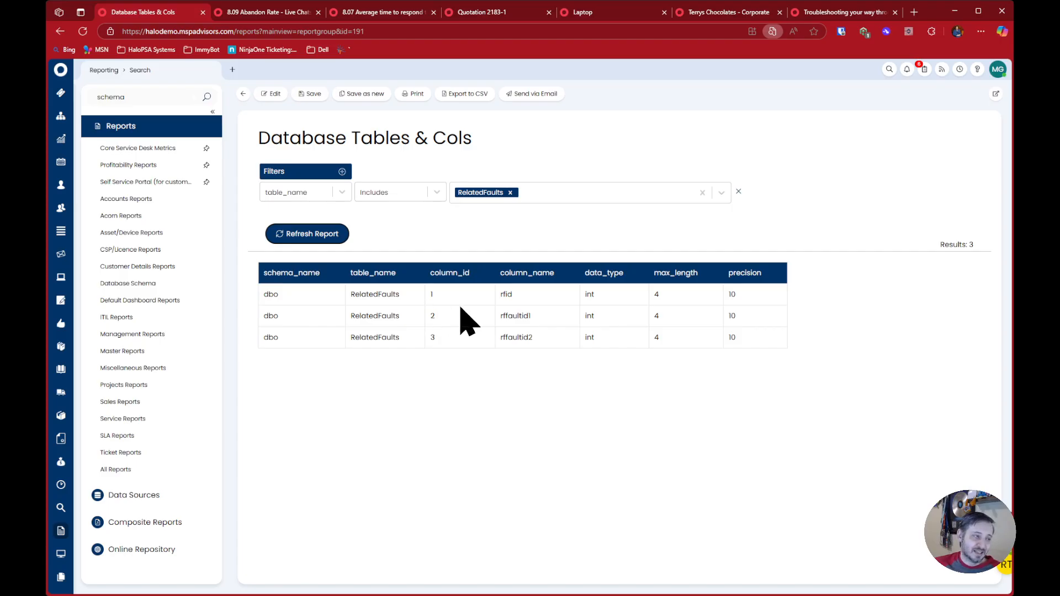
Replace the RelatedFaults filter value with AreaAzureTenant, searching for "azure" and "area", and refresh the report
click(535, 196)
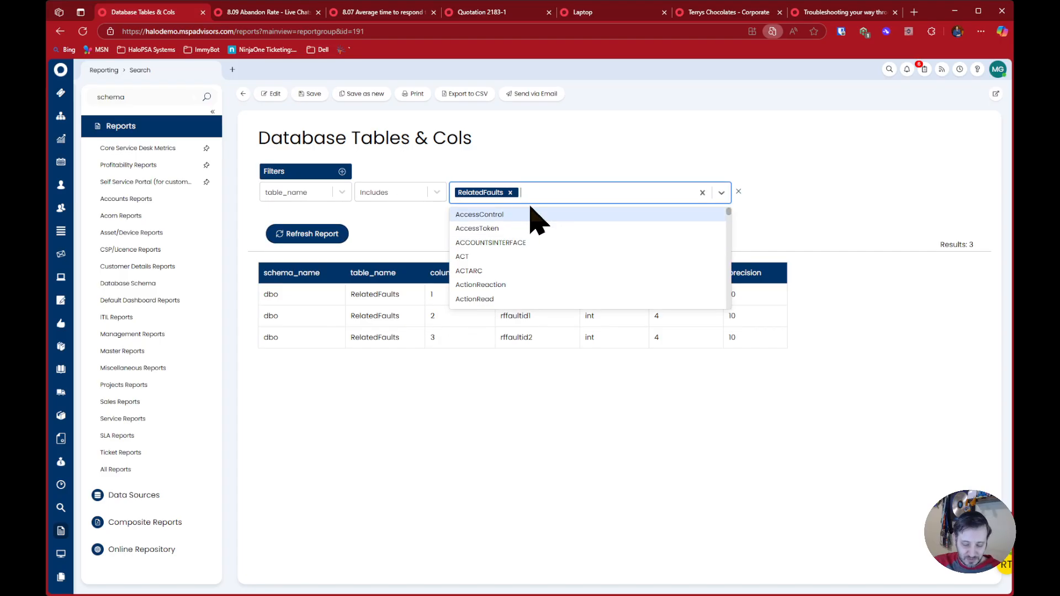
click(511, 192)
text(azure)
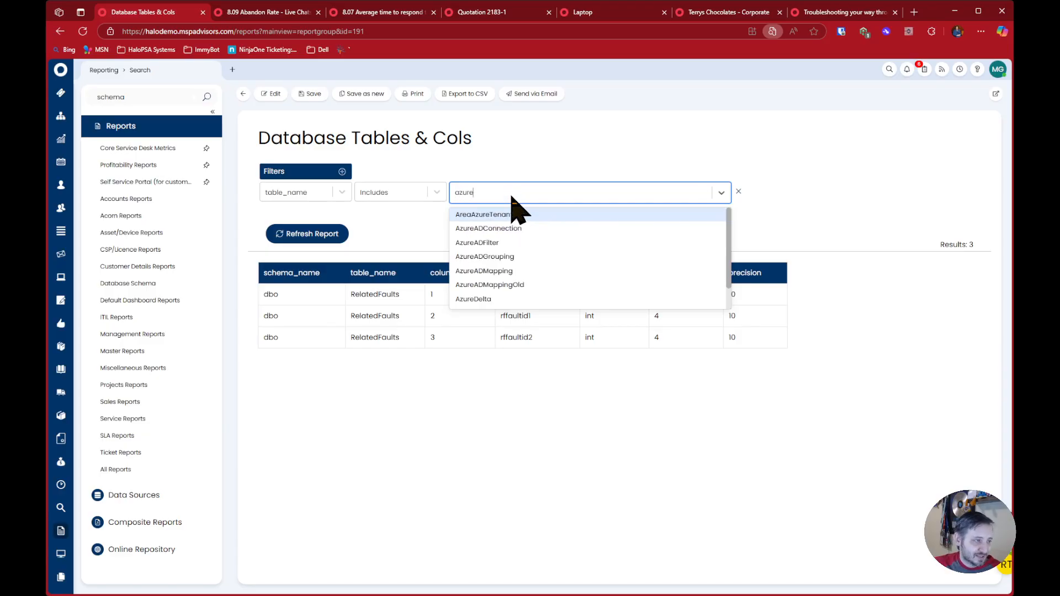
key(ctrl+a)
text(area)
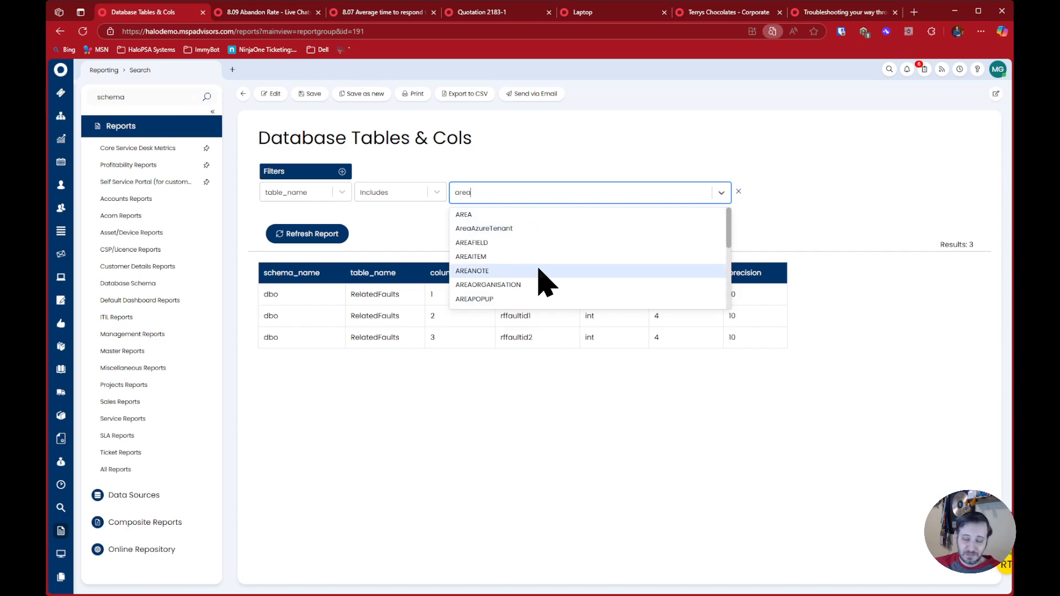
click(504, 230)
click(308, 237)
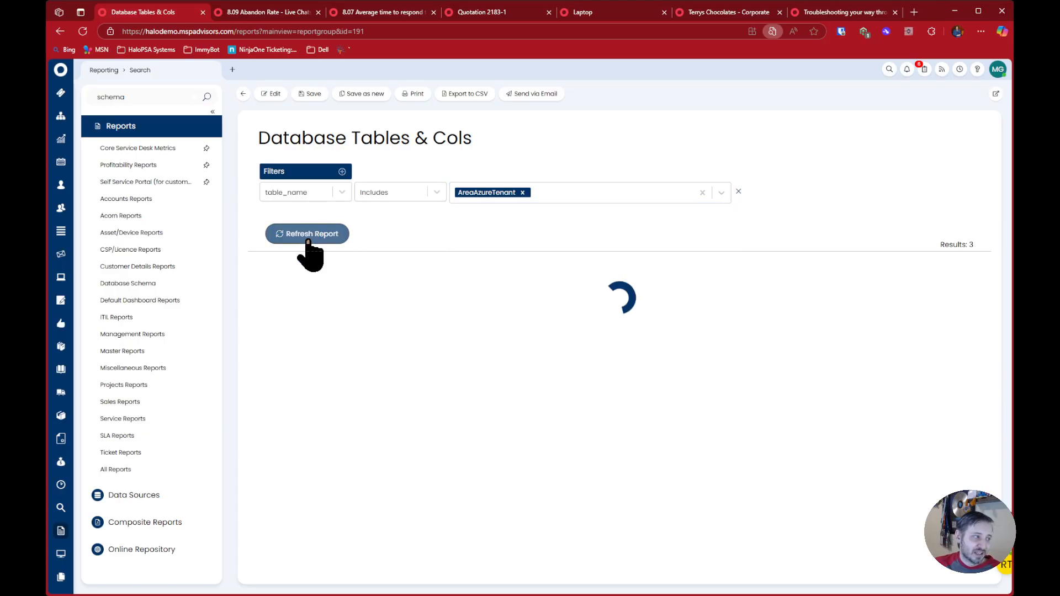
Examine the AreaAzureTenant column names, highlighting AreaId in the AATAreaId entry and the report title
drag(518, 295, 560, 445)
click(566, 497)
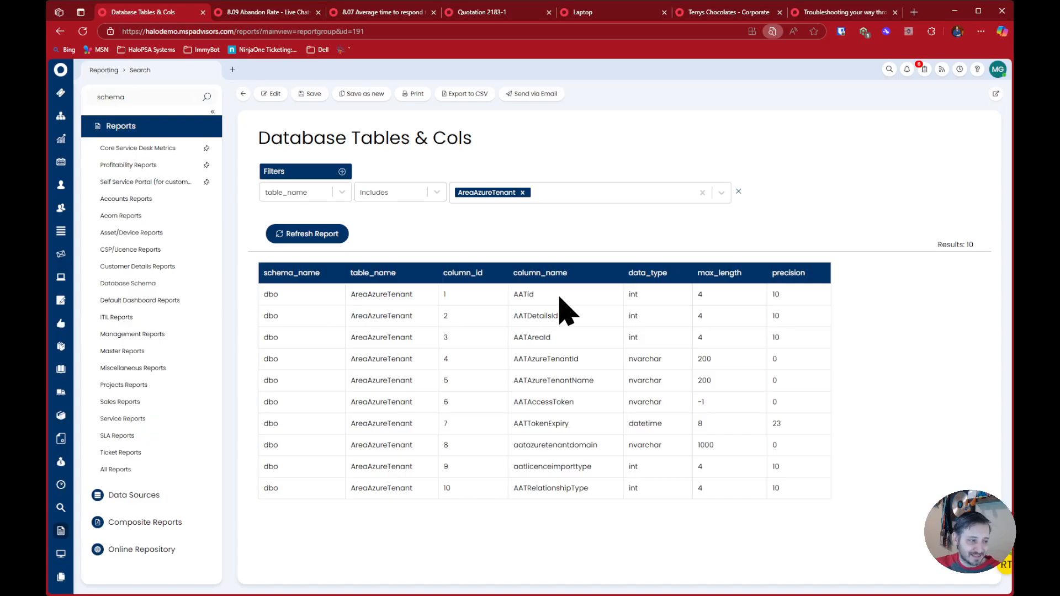
drag(536, 342, 552, 343)
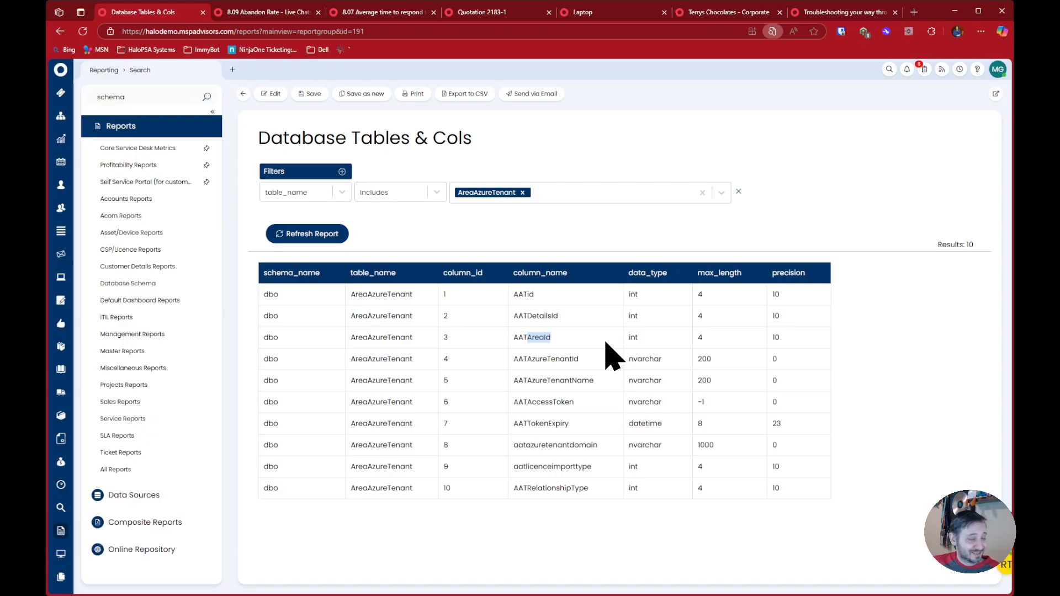
drag(271, 138, 594, 149)
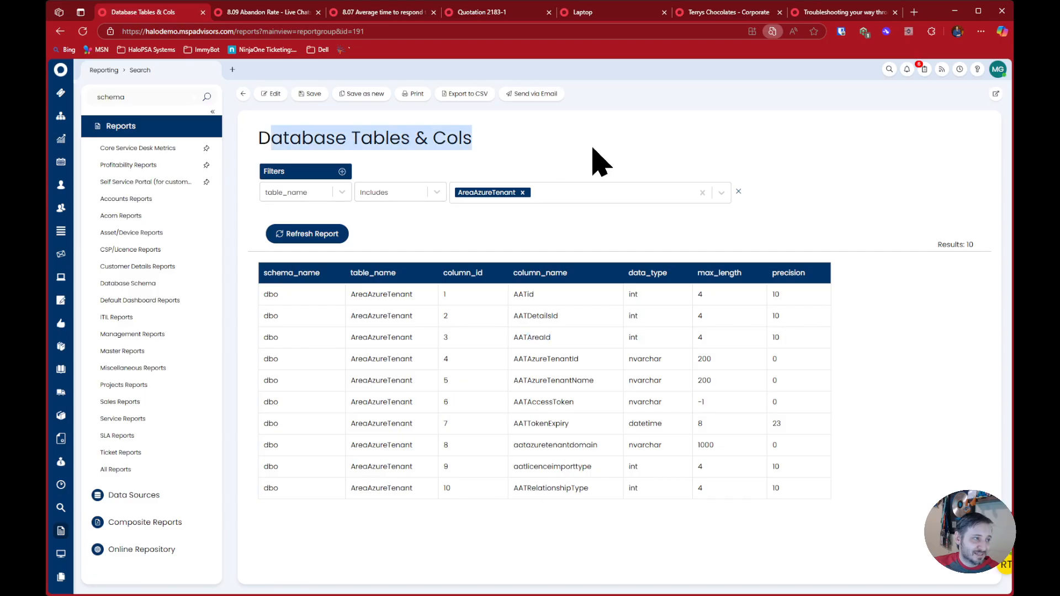
Browse the table_name filter's list of tables and search it for "item"
click(555, 191)
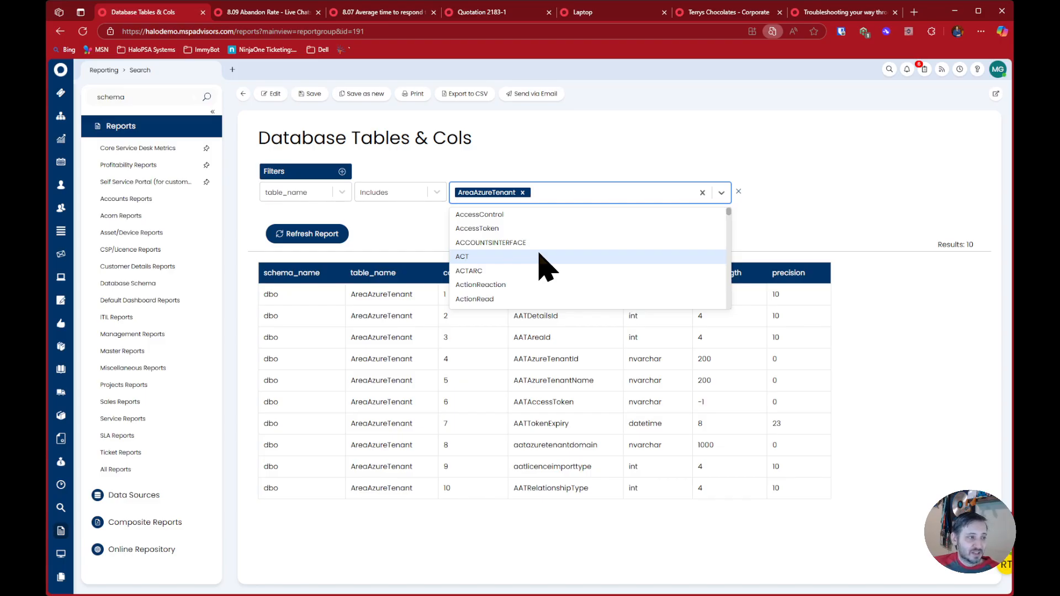
scroll(560, 285, down, 1)
scroll(563, 283, down, 5)
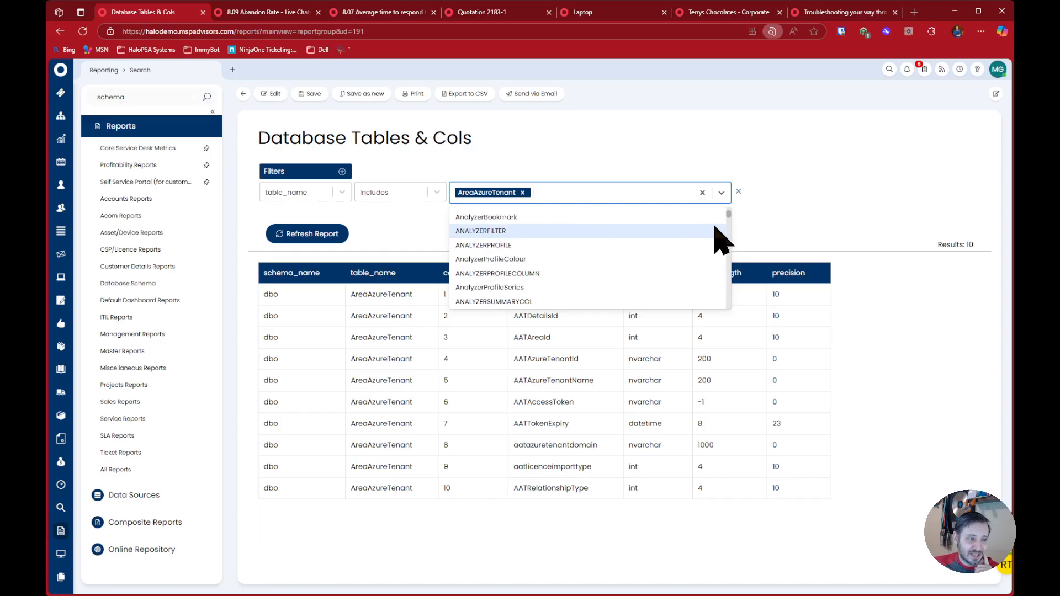
mouse_move(729, 218)
mouse_down()
mouse_move(727, 315)
mouse_move(727, 214)
mouse_up()
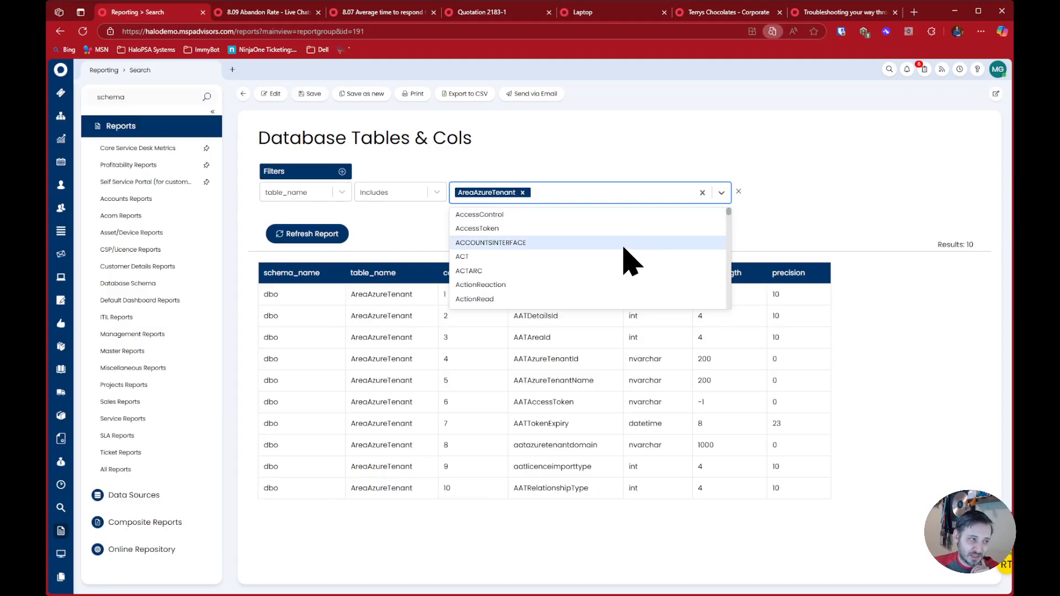
scroll(630, 260, down, 10)
scroll(621, 268, down, 6)
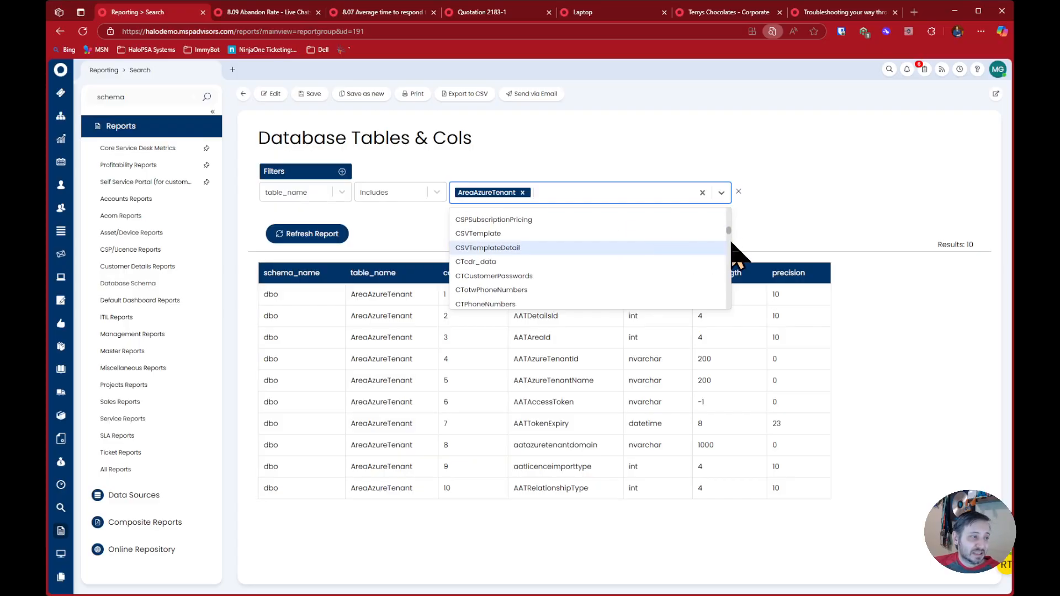
scroll(727, 252, down, 8)
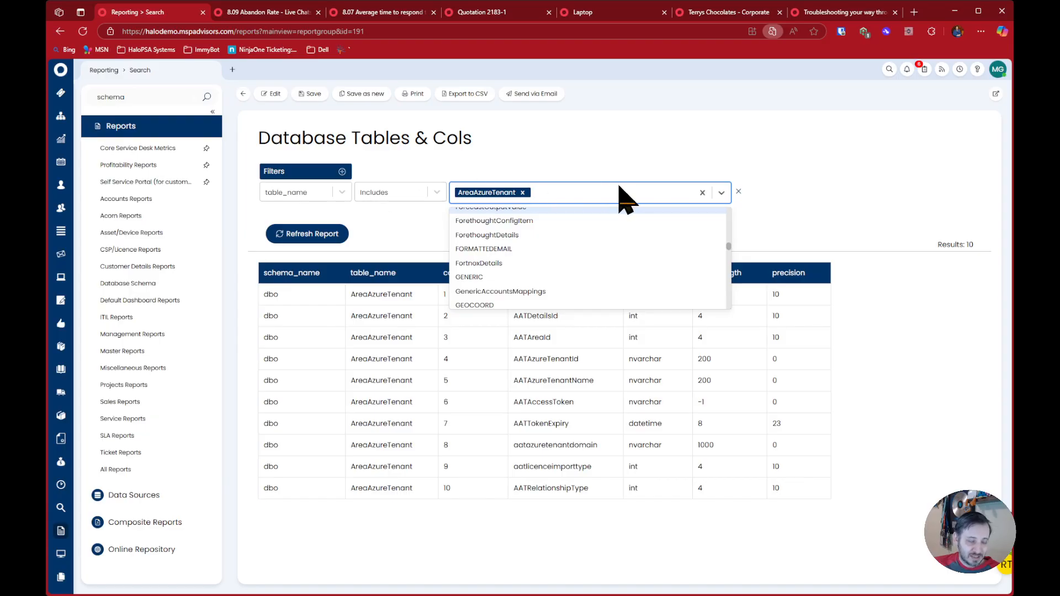
text(item)
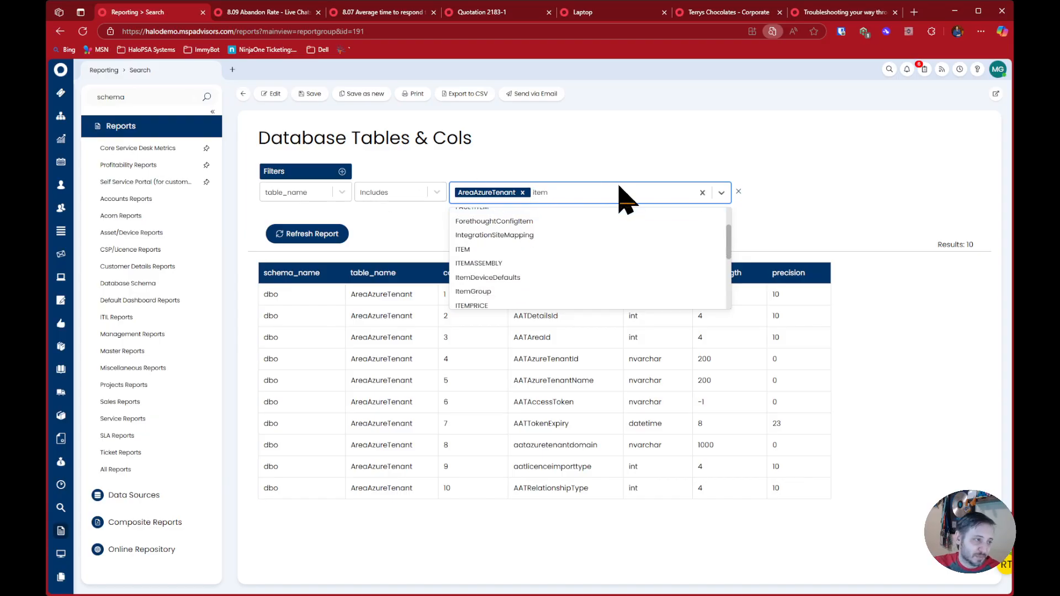
scroll(588, 237, down, 5)
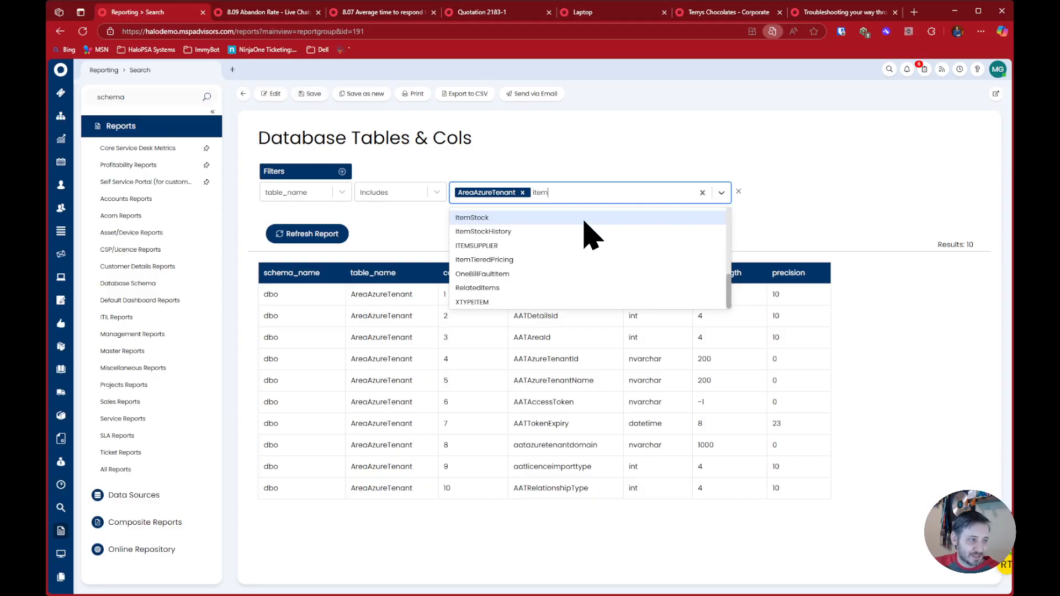
Search the table_name filter's list for "asset" and "device", and close the list without adding a table
key(BackSpace)
key(BackSpace)
key(BackSpace)
key(BackSpace)
text(a)
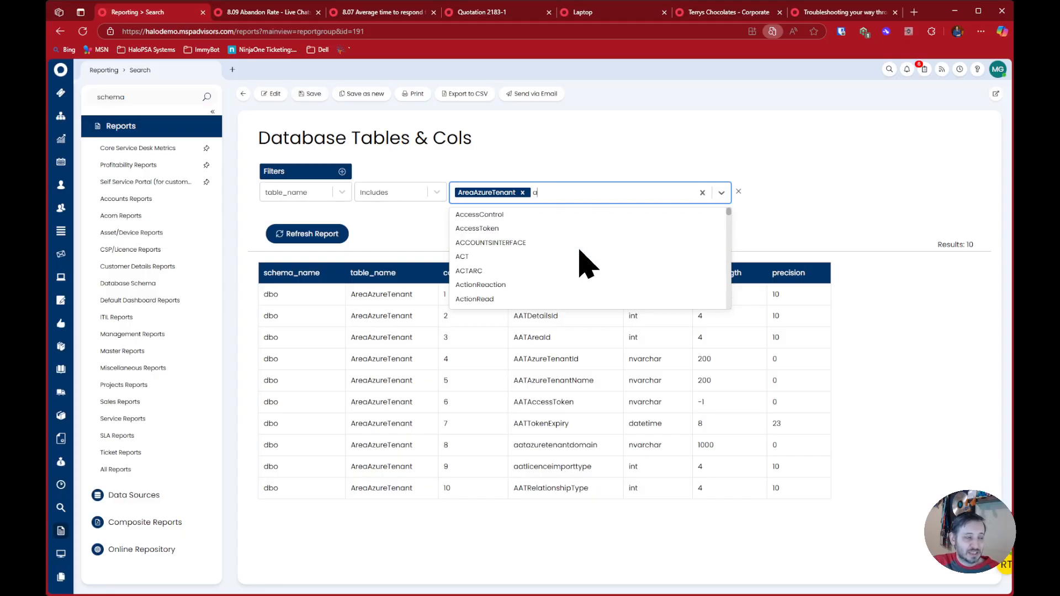
text(sset)
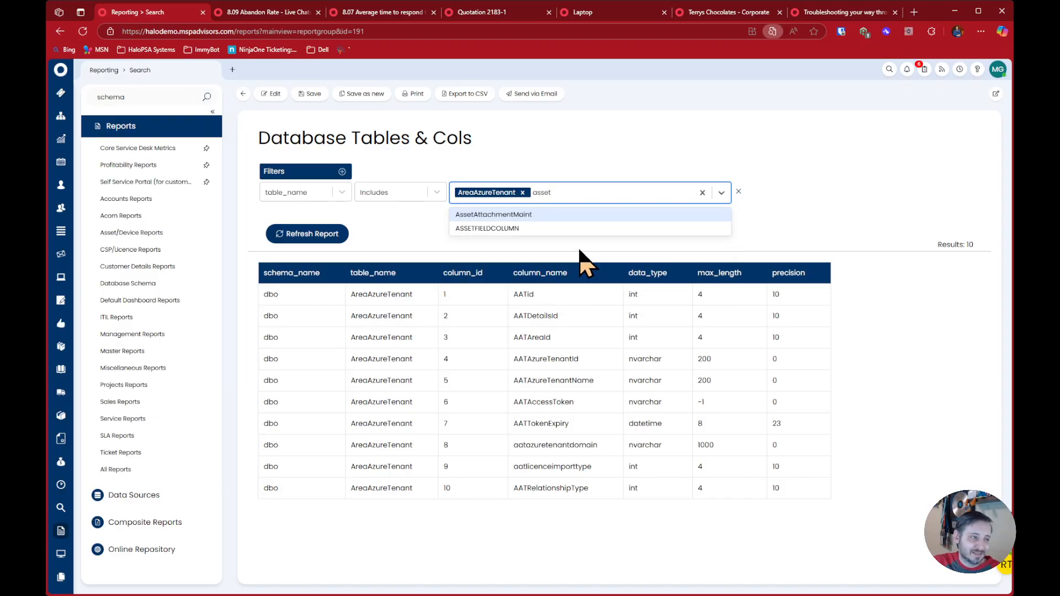
key(BackSpace)
key(BackSpace)
key(BackSpace)
key(BackSpace)
key(BackSpace)
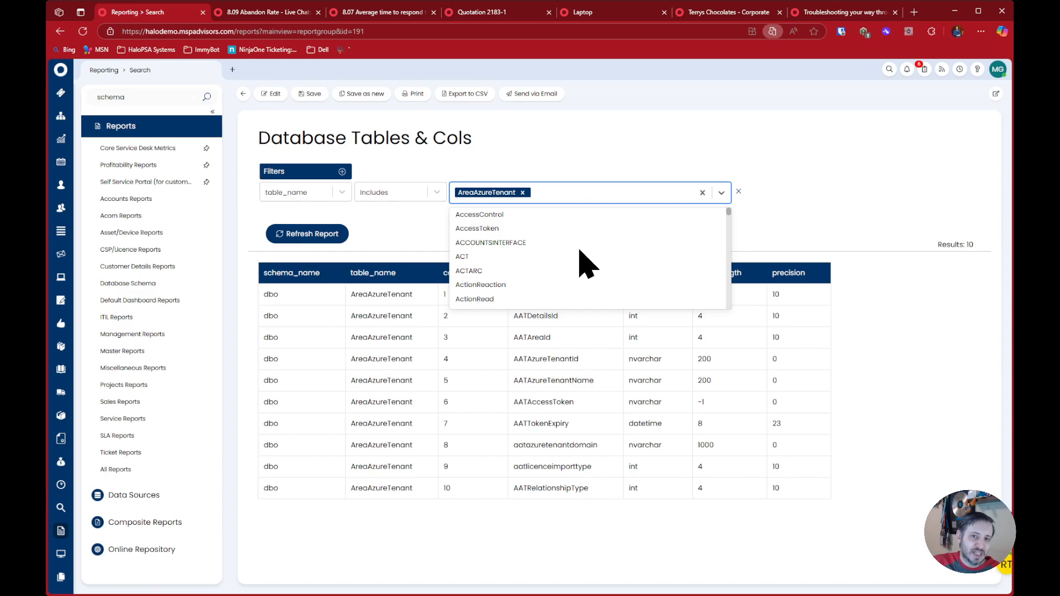
text(device)
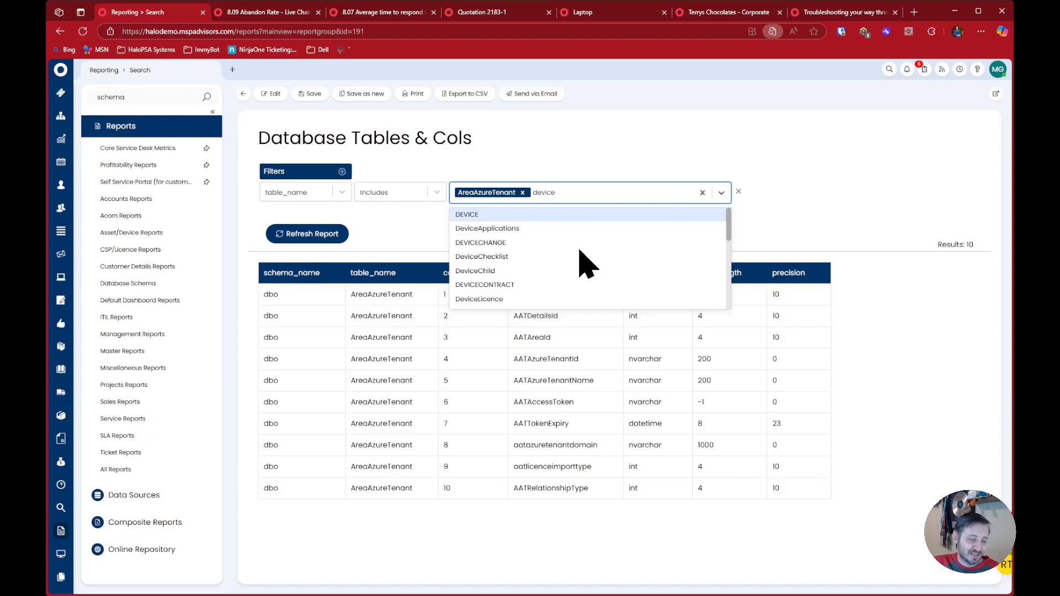
click(516, 166)
Open the Assets area in a separate browser tab and return to the Database Tables & Cols report
scroll(57, 517, down, 1)
scroll(57, 486, up, 1)
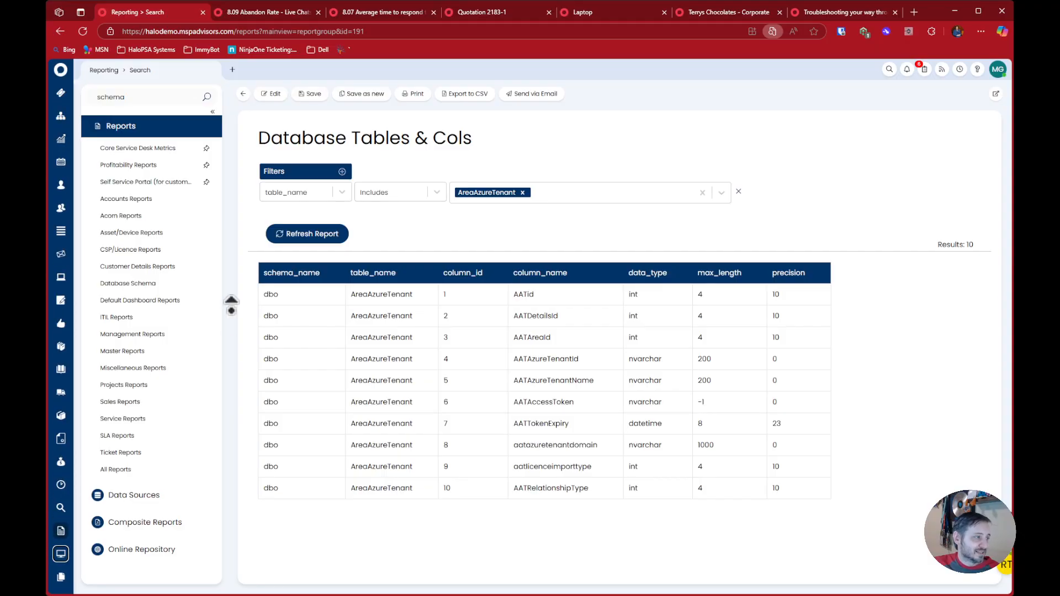
scroll(64, 353, down, 4)
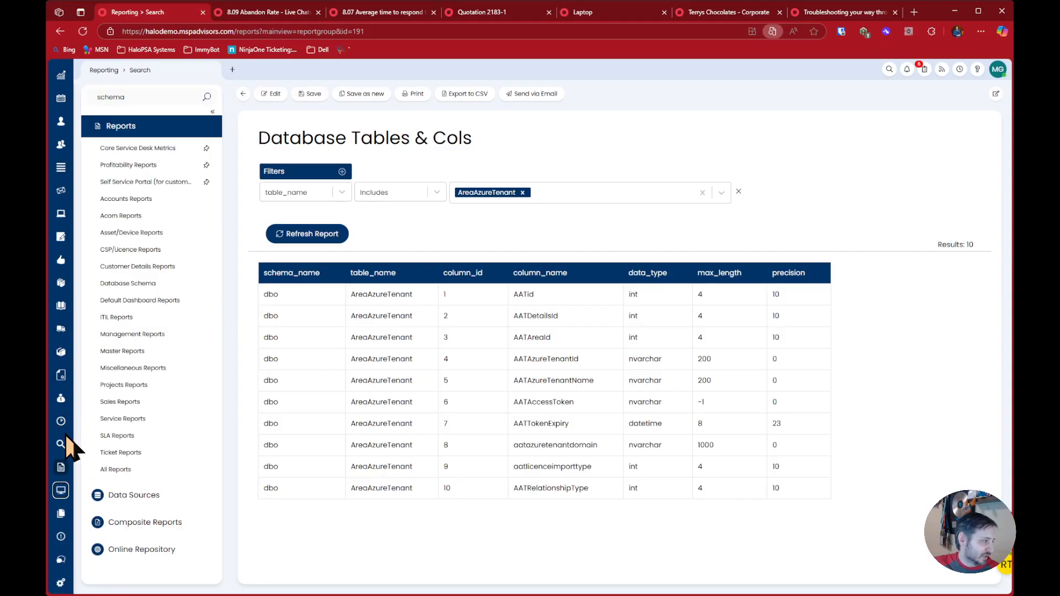
middle_click(62, 213)
click(276, 8)
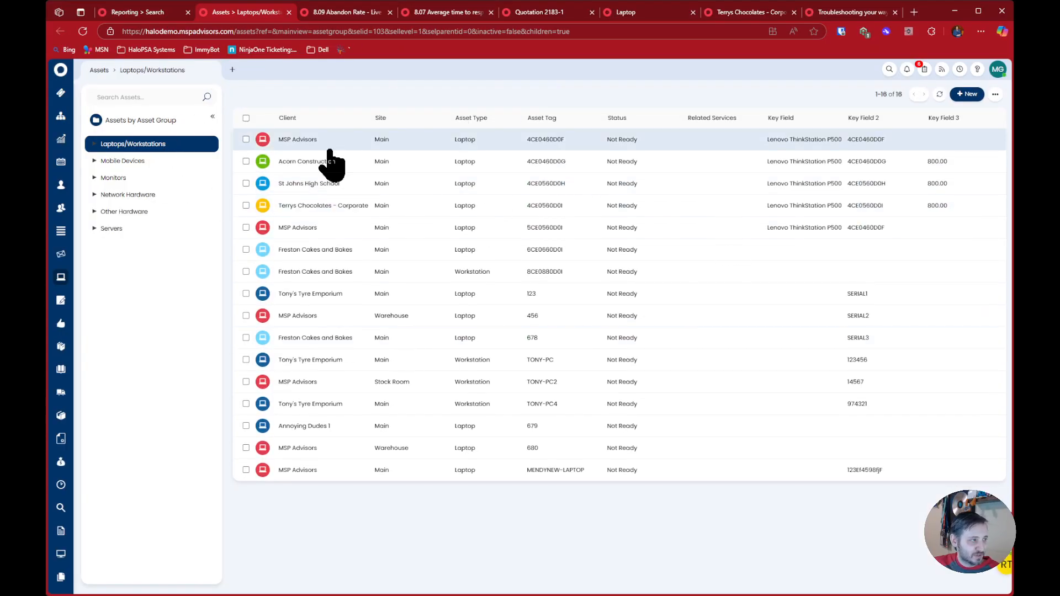
click(147, 17)
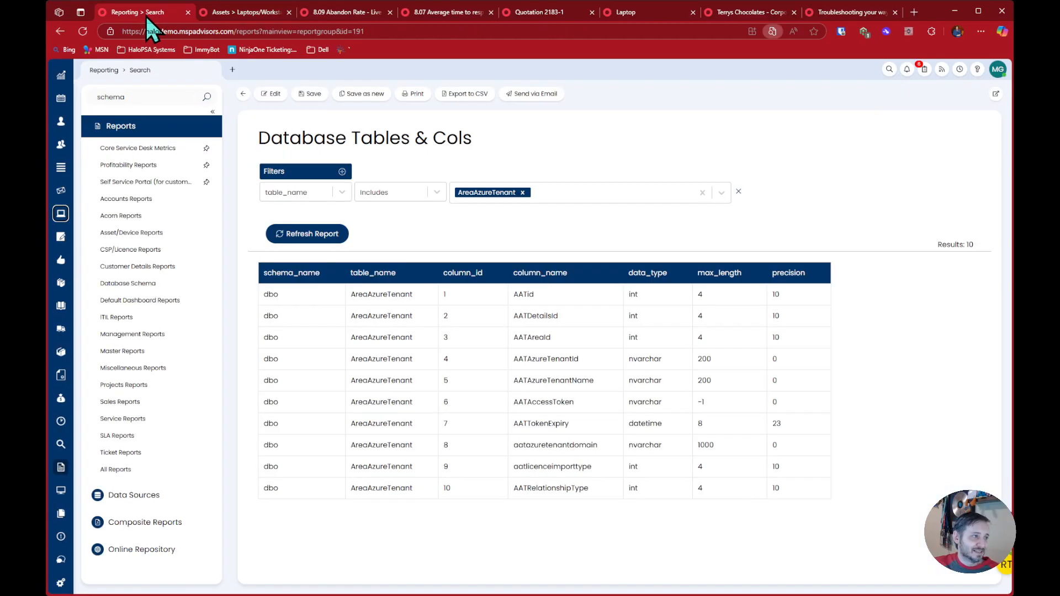
Open Reporting in a separate browser tab beside the current report and start a new report
middle_click(107, 71)
drag(297, 9, 215, 10)
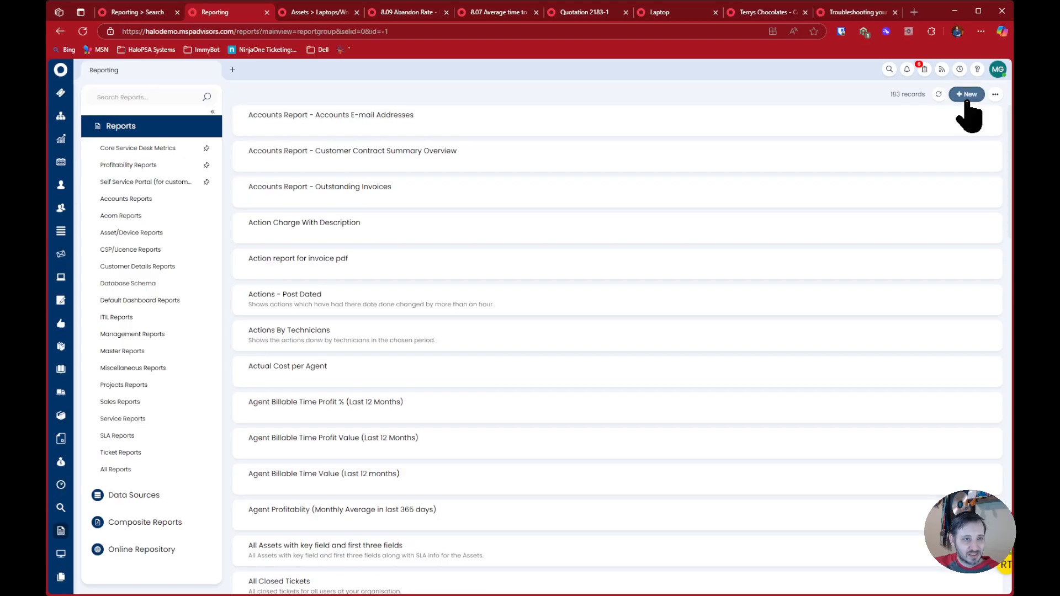
click(967, 100)
Set the new report's data source to a custom SQL query selecting all columns from the device table, and preview it
click(303, 165)
click(378, 144)
text(sq)
click(412, 164)
click(527, 226)
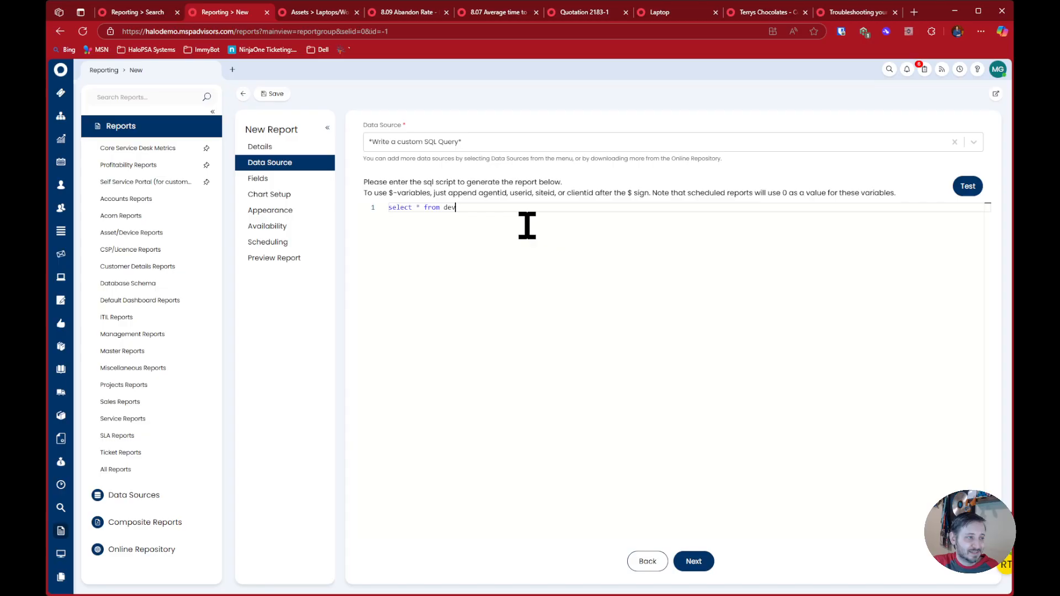
click(307, 243)
click(298, 257)
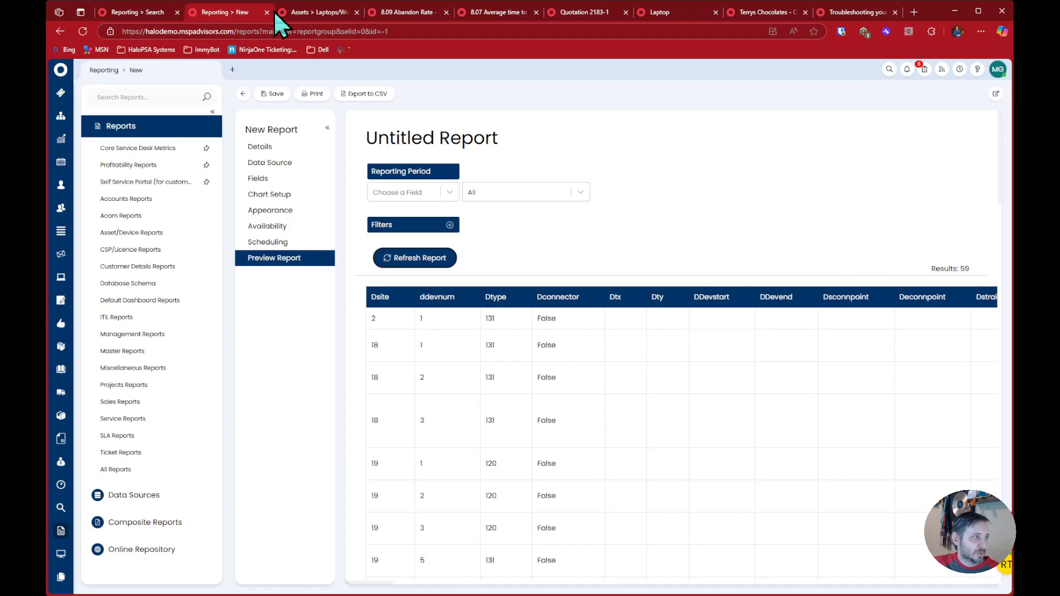
In the Assets tab, include inactive assets and switch to the All Assets view
click(295, 13)
click(996, 94)
click(984, 148)
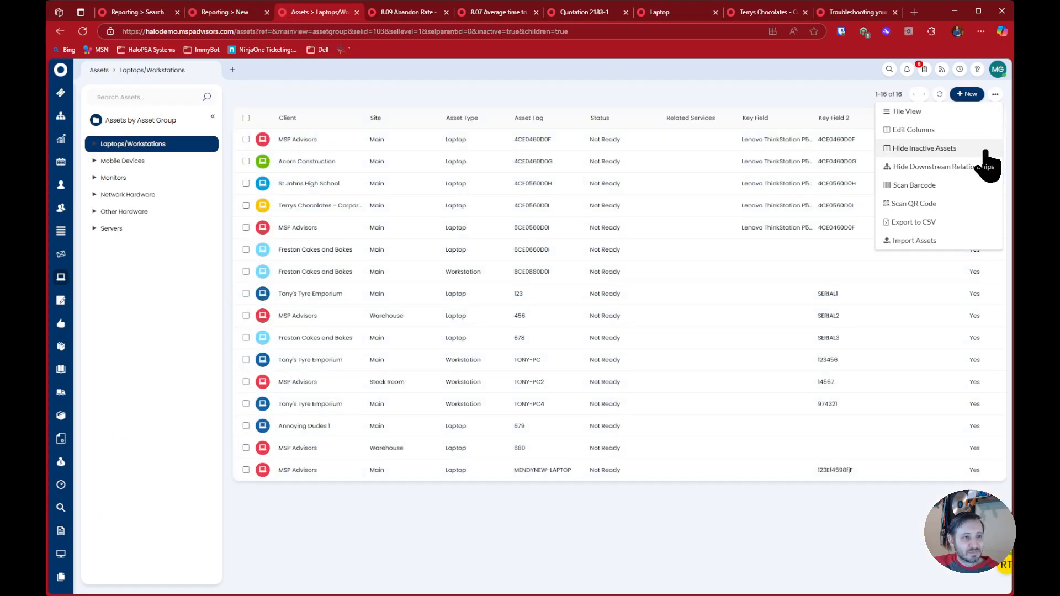
click(140, 120)
click(119, 278)
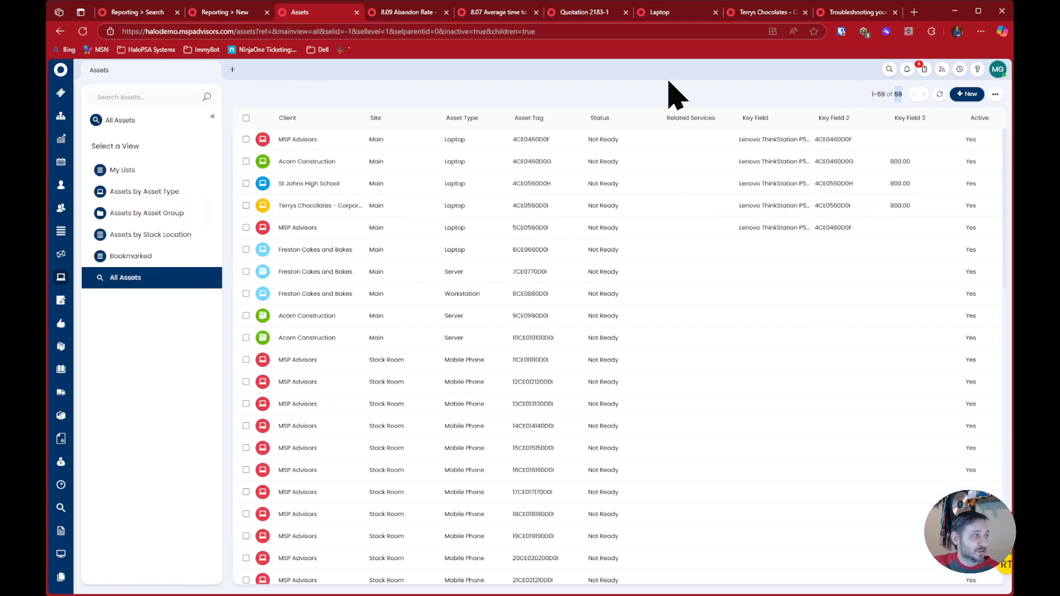
Examine more columns in the device query's preview and return to the full asset list for comparison
click(217, 12)
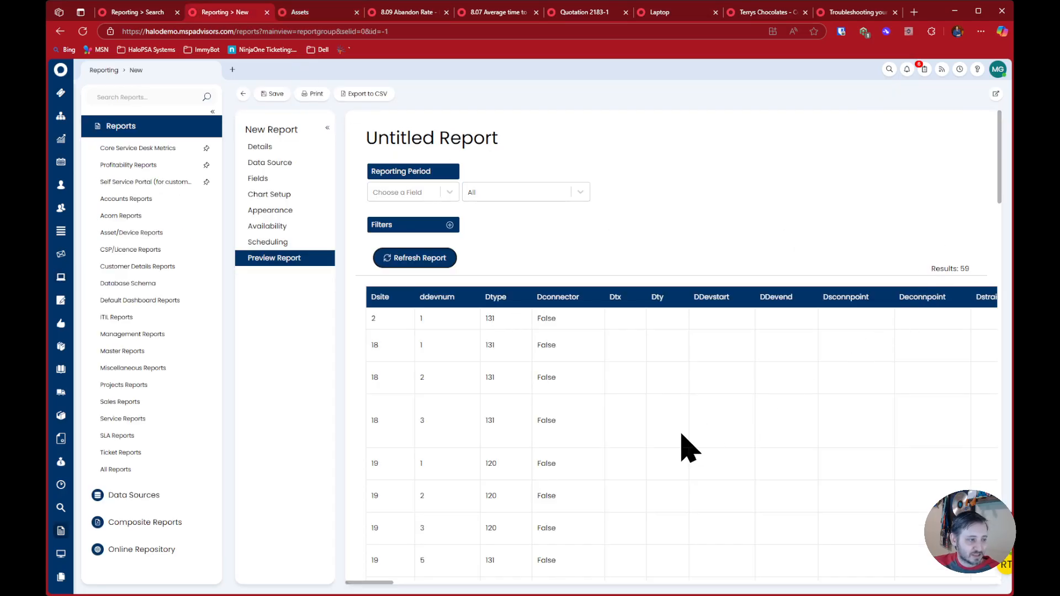
drag(369, 583, 457, 584)
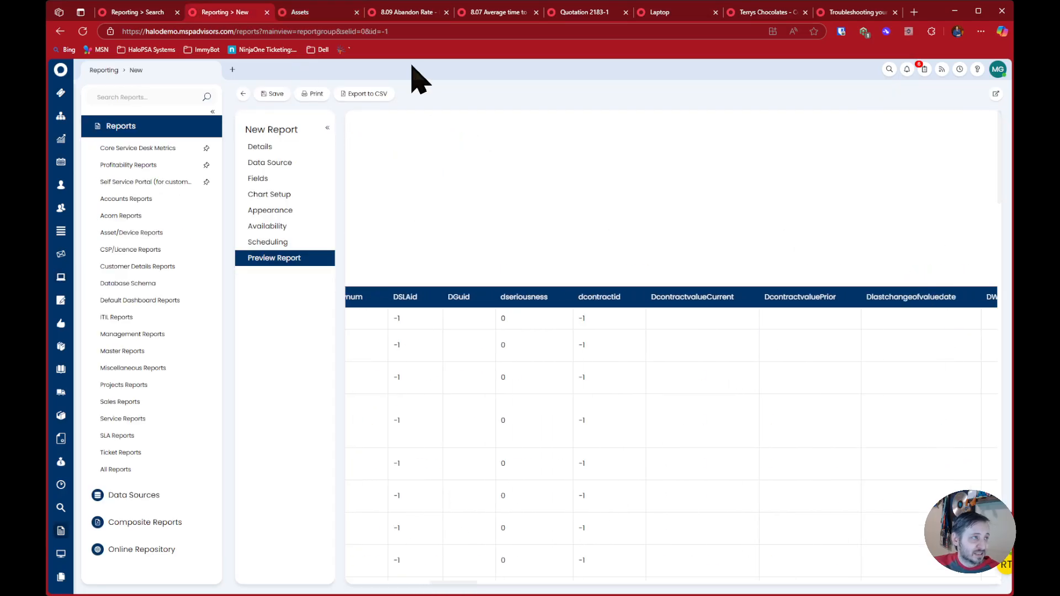
click(303, 12)
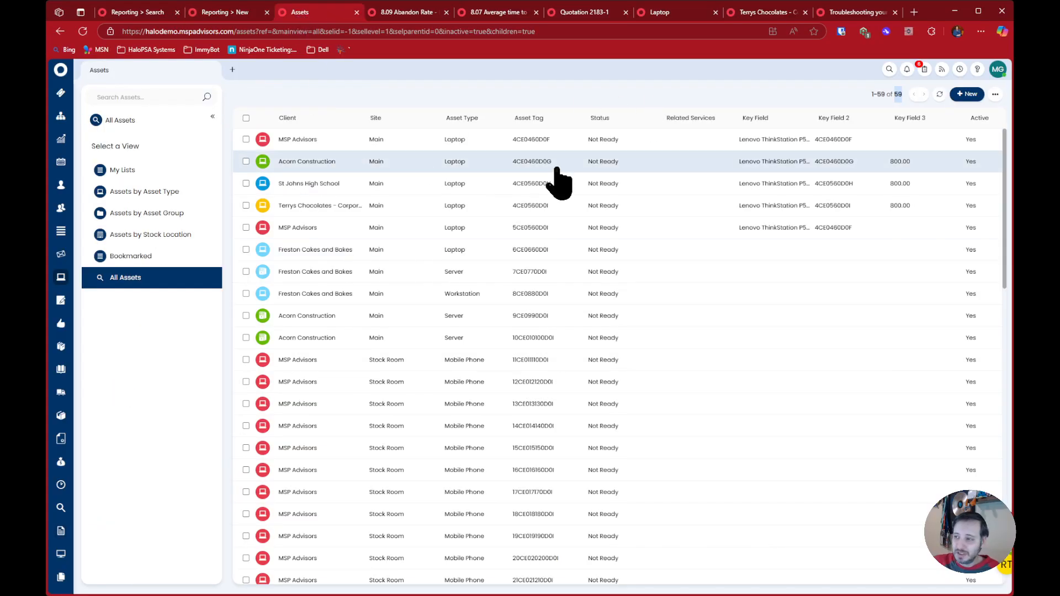
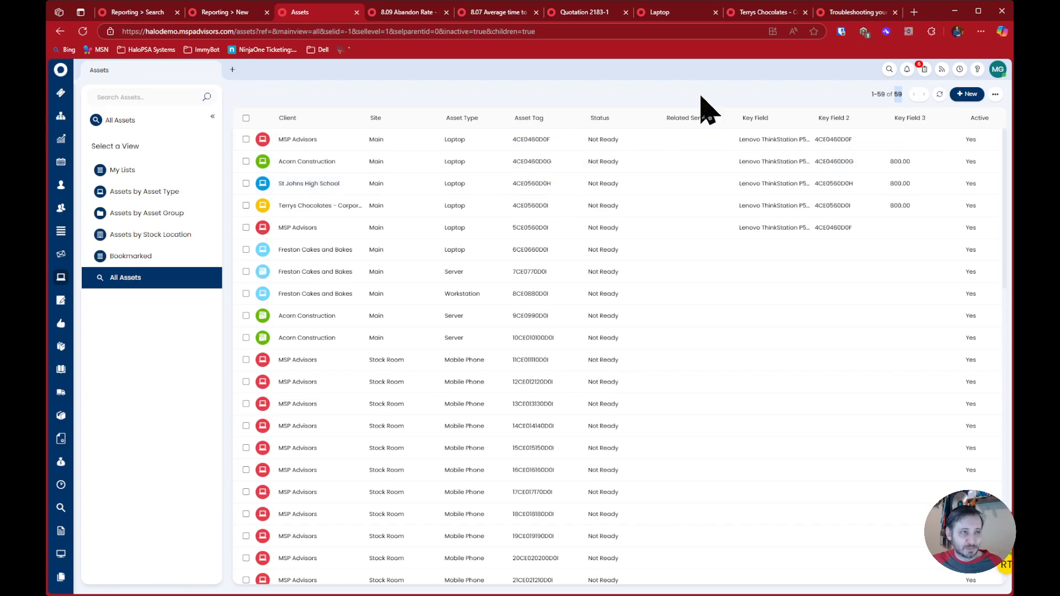
Review item 8 of the HaloPSA troubleshooting article, on using a real entity and its values to find column names
click(831, 11)
drag(123, 338, 229, 338)
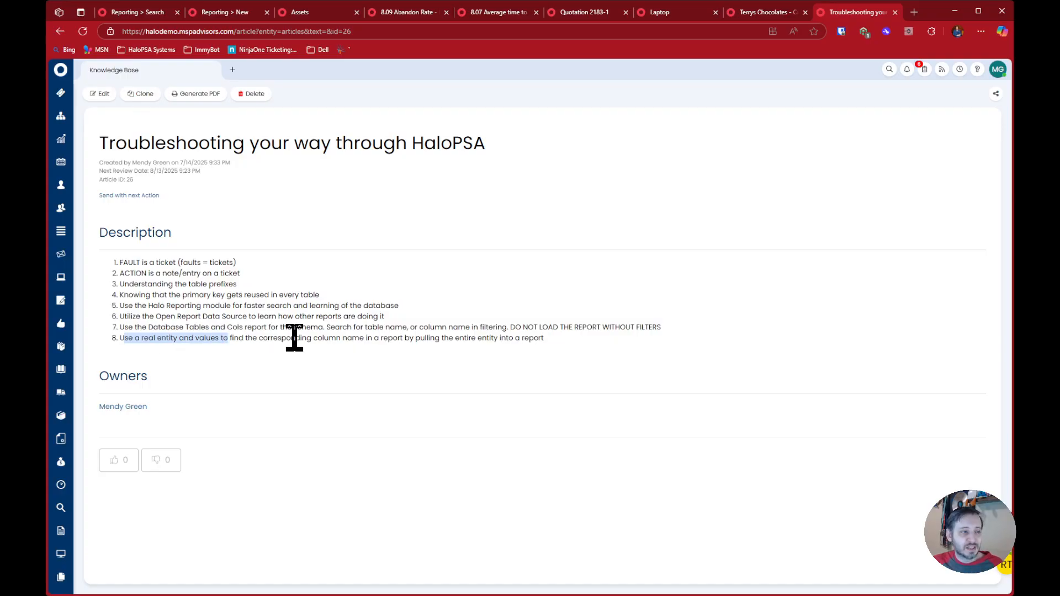
drag(374, 338, 563, 354)
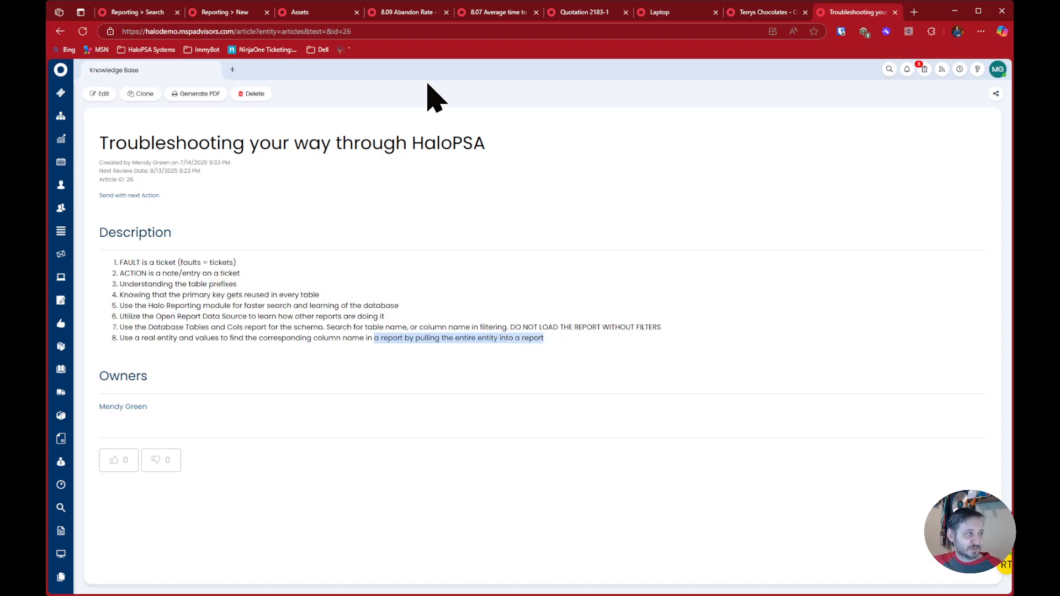
Open the first MSP Advisors laptop in the asset list and examine its asset tag and the record ID in its address
click(319, 13)
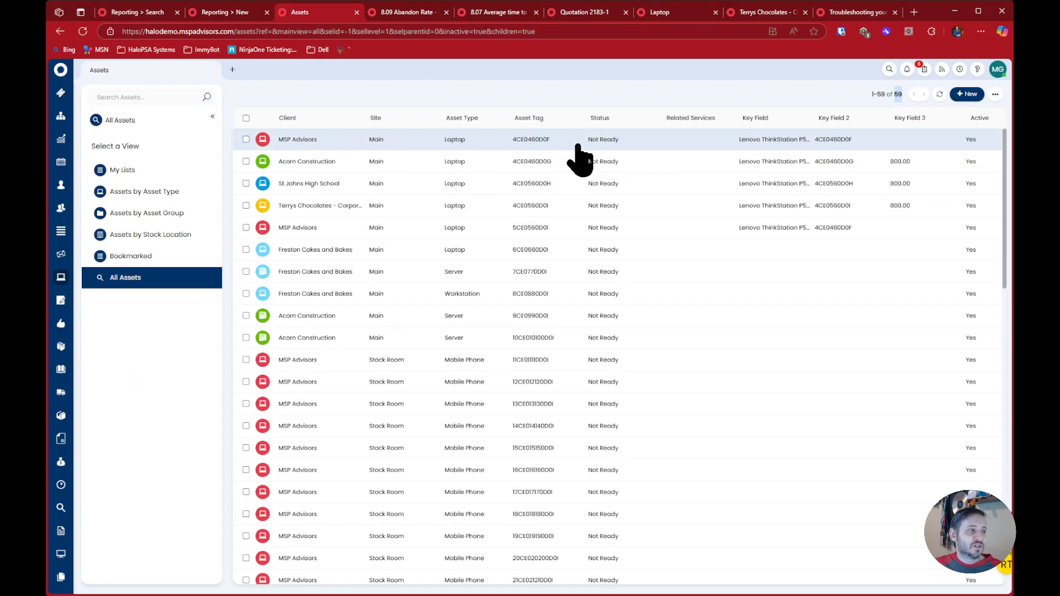
click(387, 145)
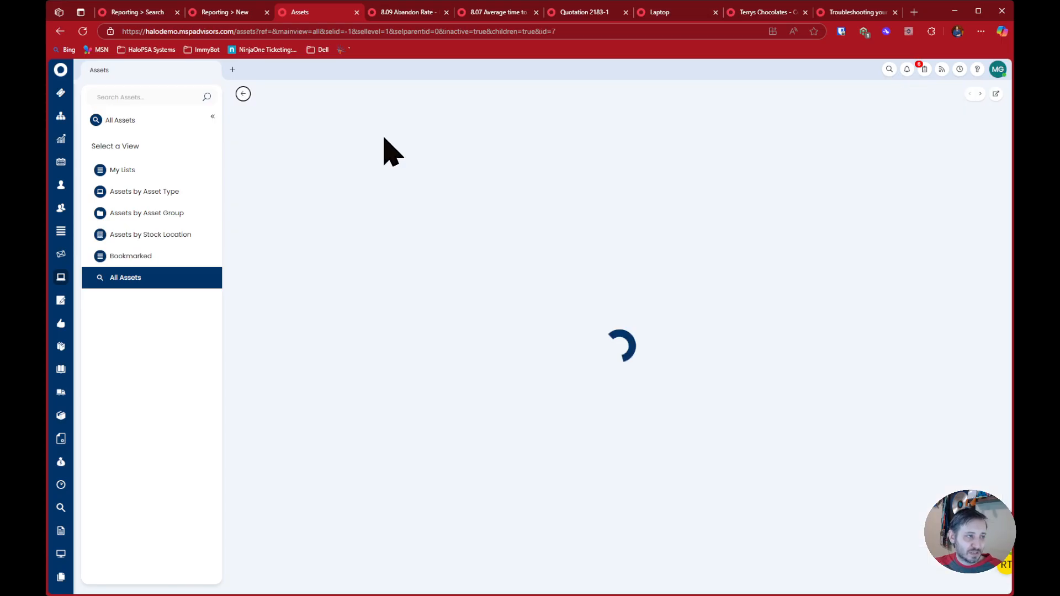
double_click(889, 235)
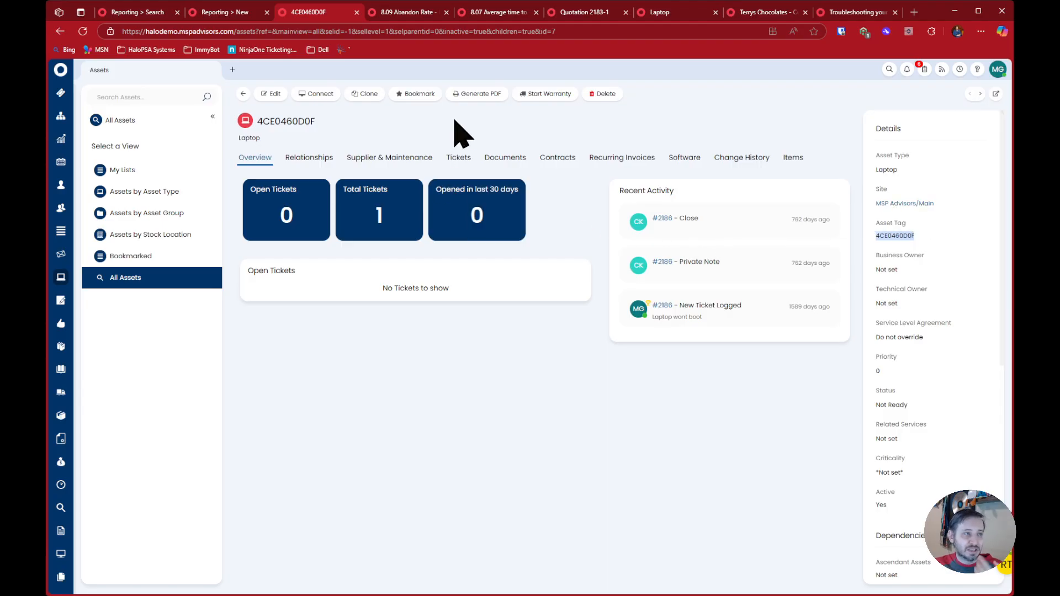
click(580, 32)
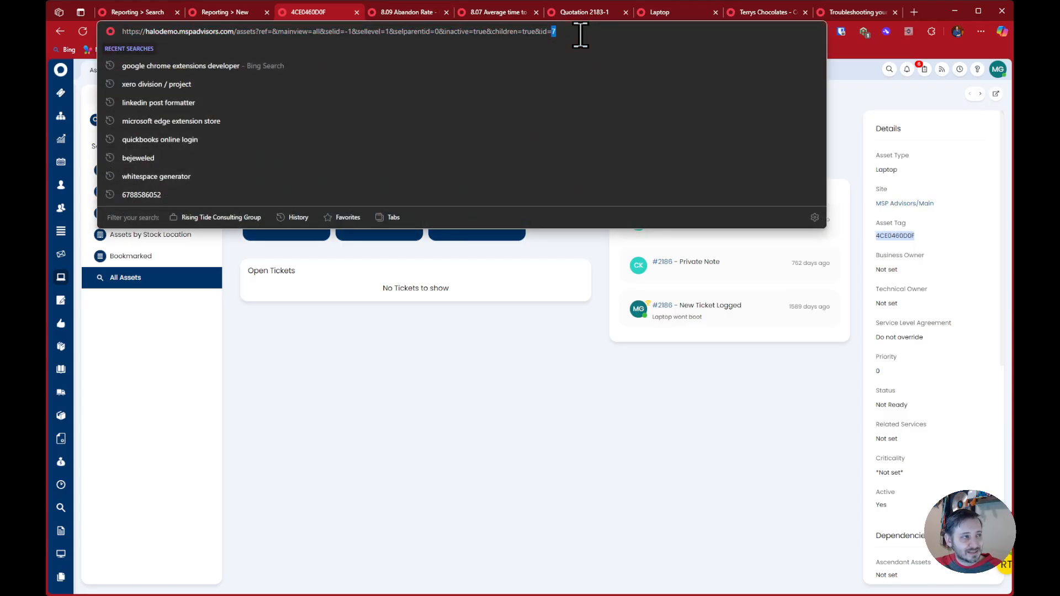
click(404, 334)
Look up the device table's ID column among the new report's available fields, without adding any field
click(237, 13)
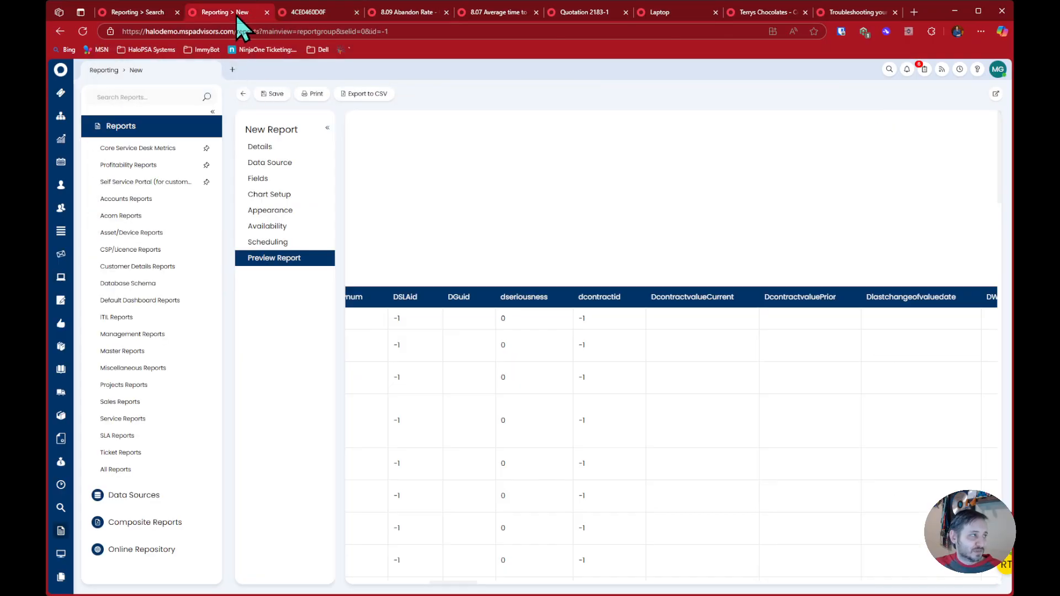
click(273, 178)
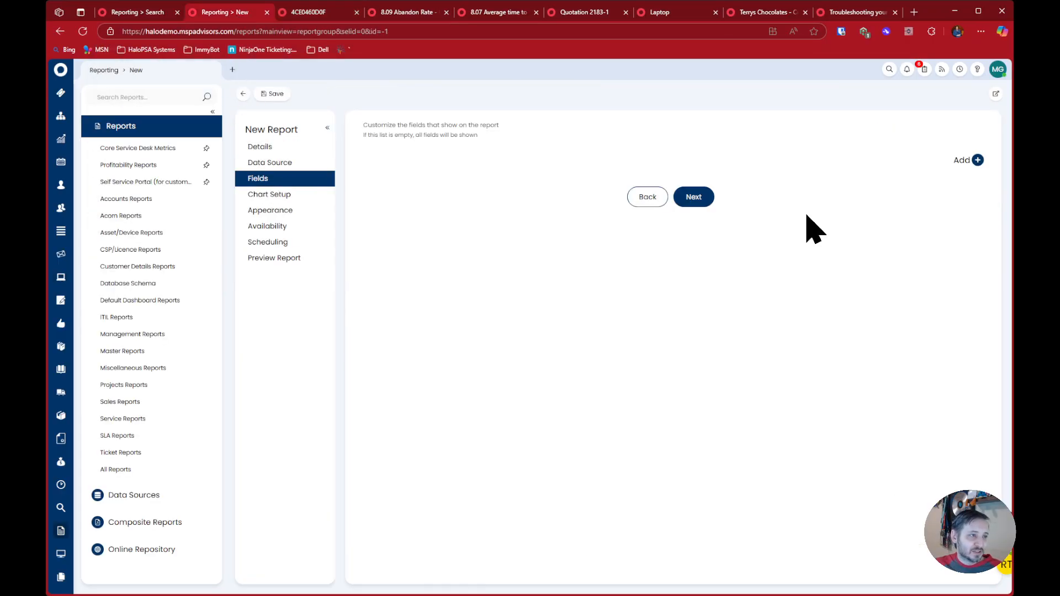
click(976, 160)
text(did)
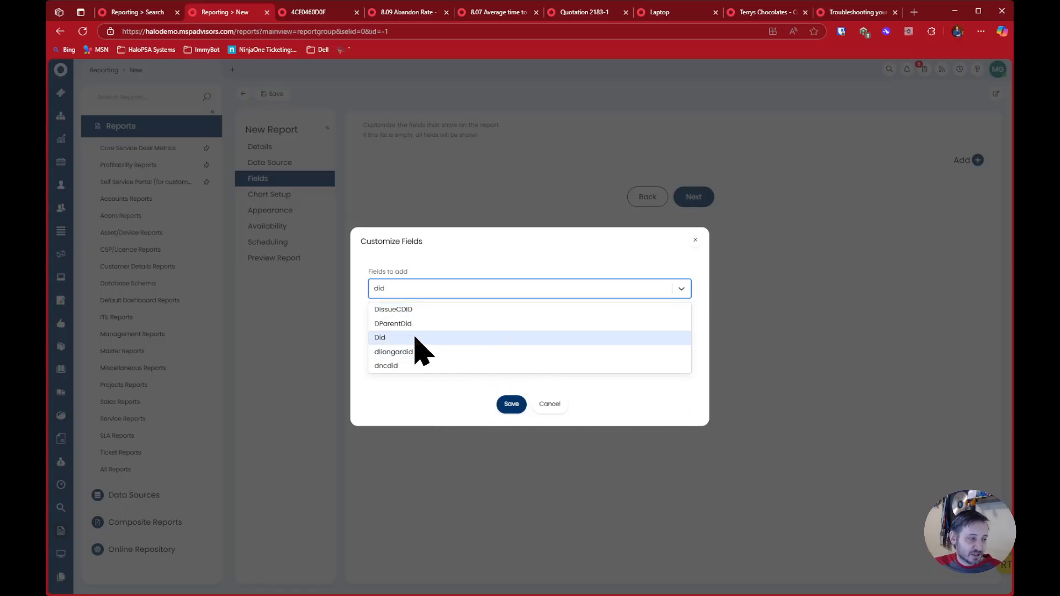
click(503, 410)
click(552, 367)
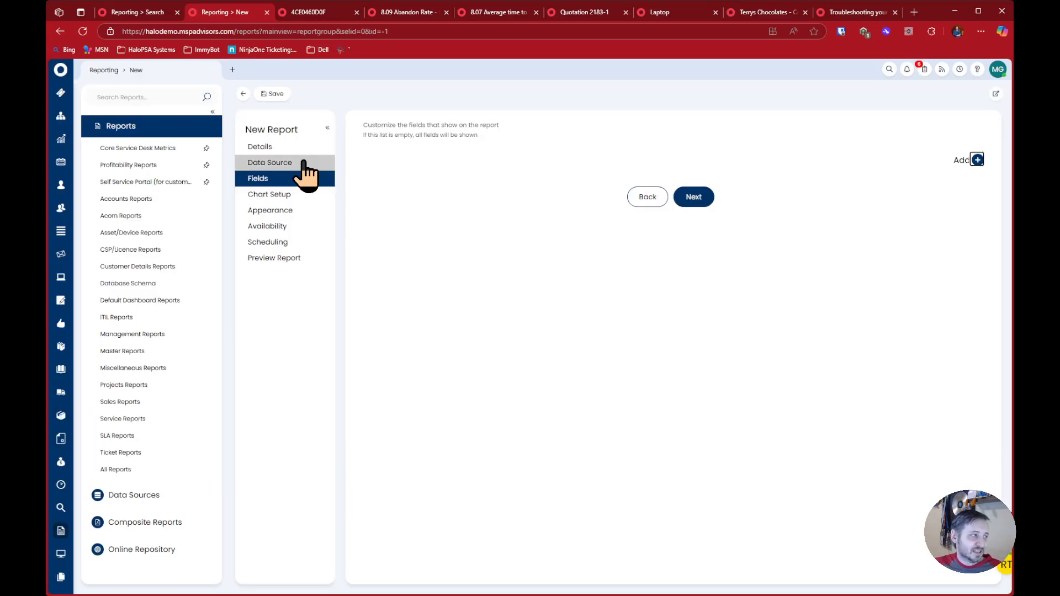
Restrict the report's device query to the opened laptop by its did and load the preview
click(304, 165)
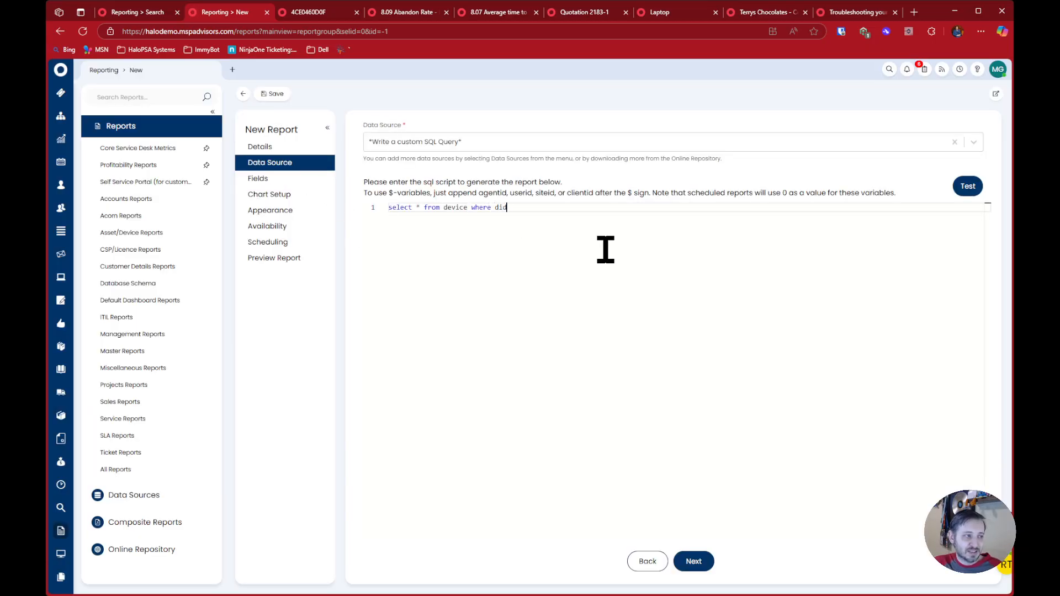
click(323, 258)
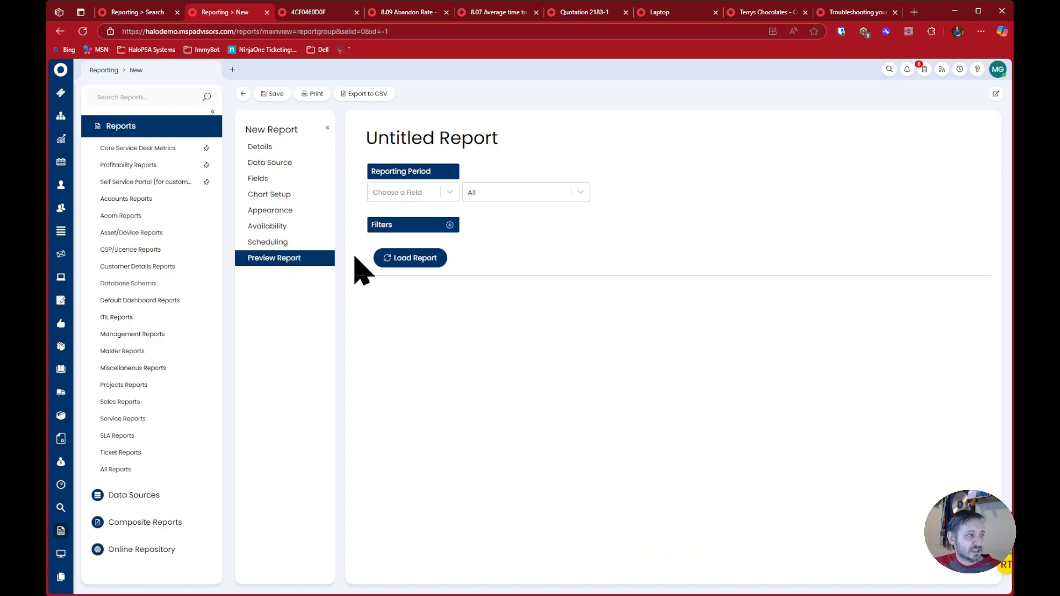
click(415, 258)
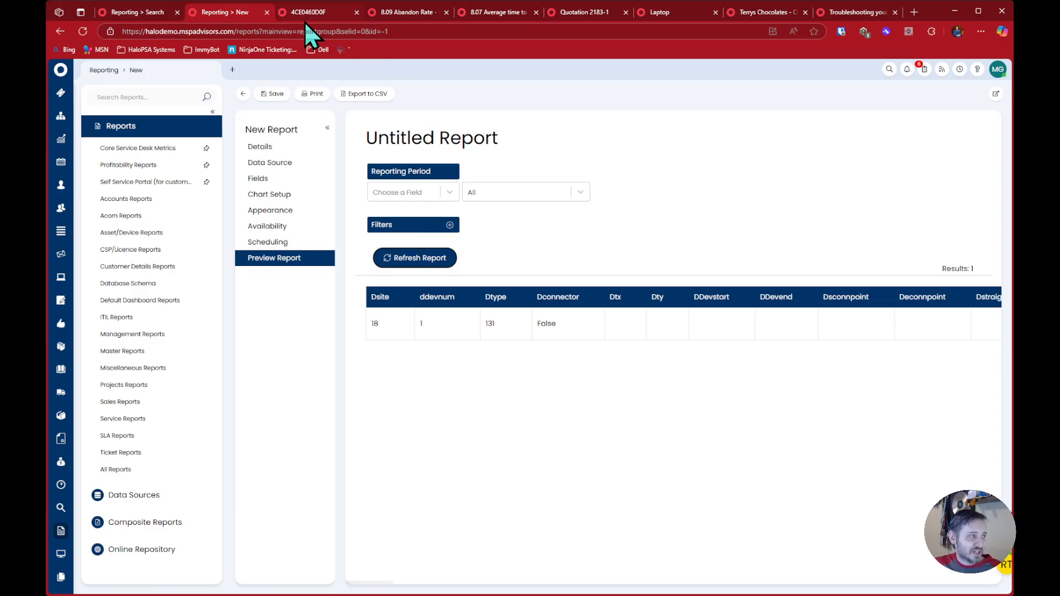
Open the laptop's site in a separate browser tab and compare its site ID with the report's Dsite value
double_click(374, 324)
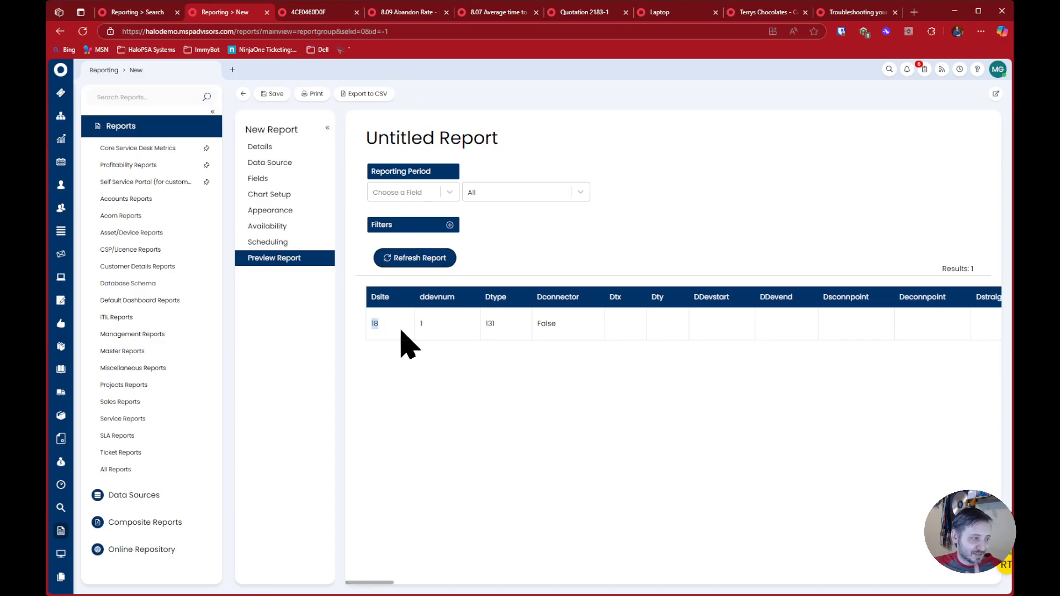
click(343, 15)
click(902, 203)
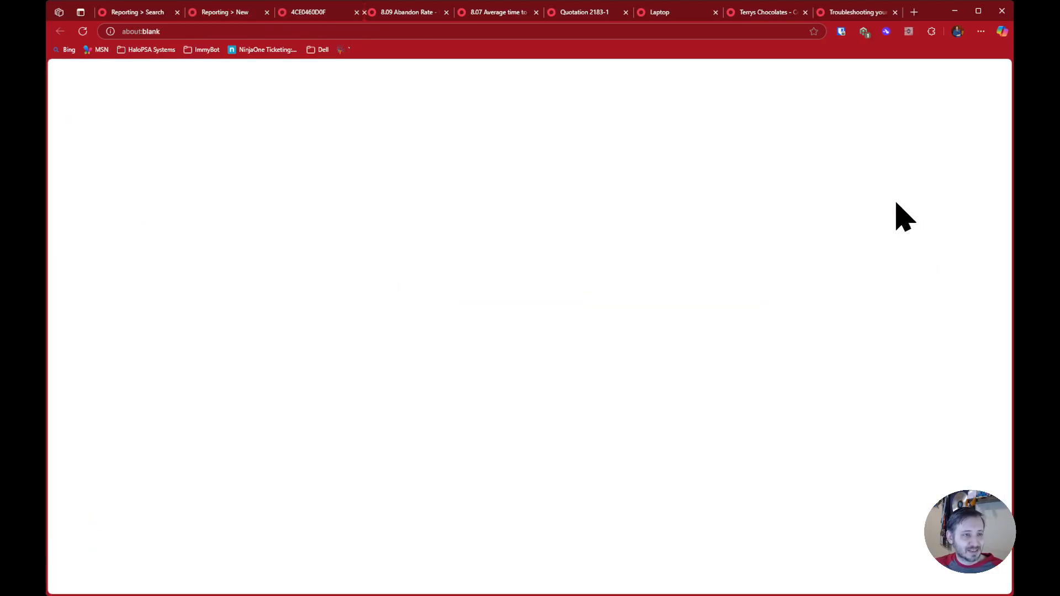
drag(282, 31, 344, 34)
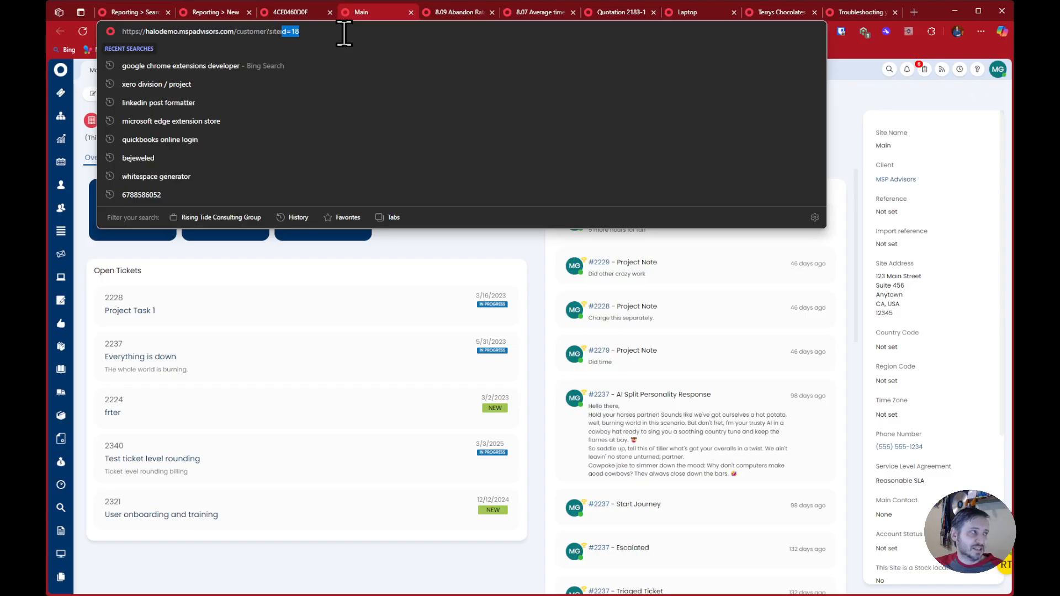
Copy asset tag 4CE0460D0F from the laptop record and search for it in the device report preview
click(296, 12)
double_click(288, 120)
key(ctrl+c)
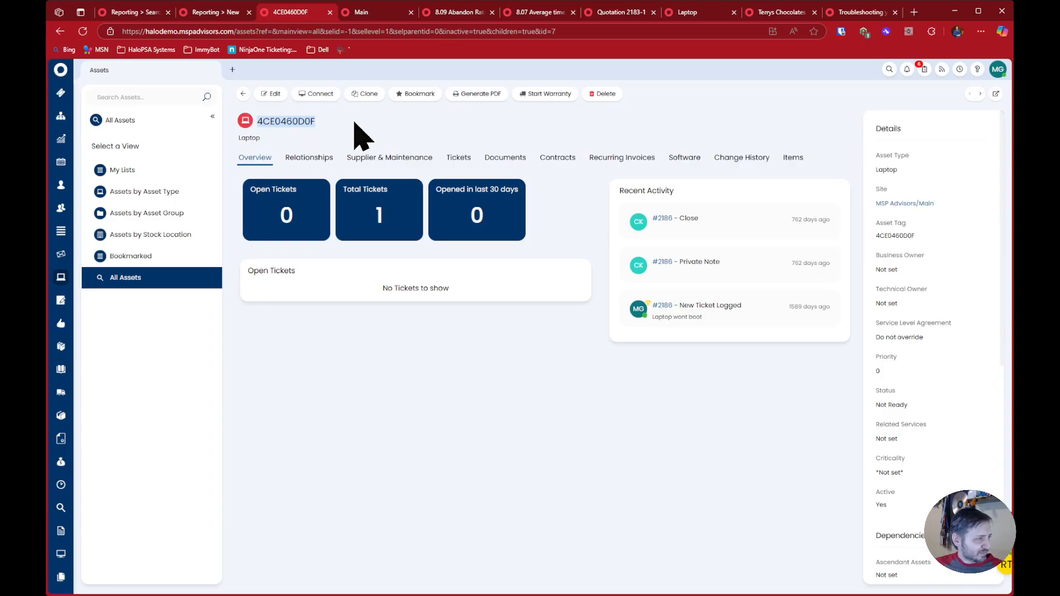
click(217, 14)
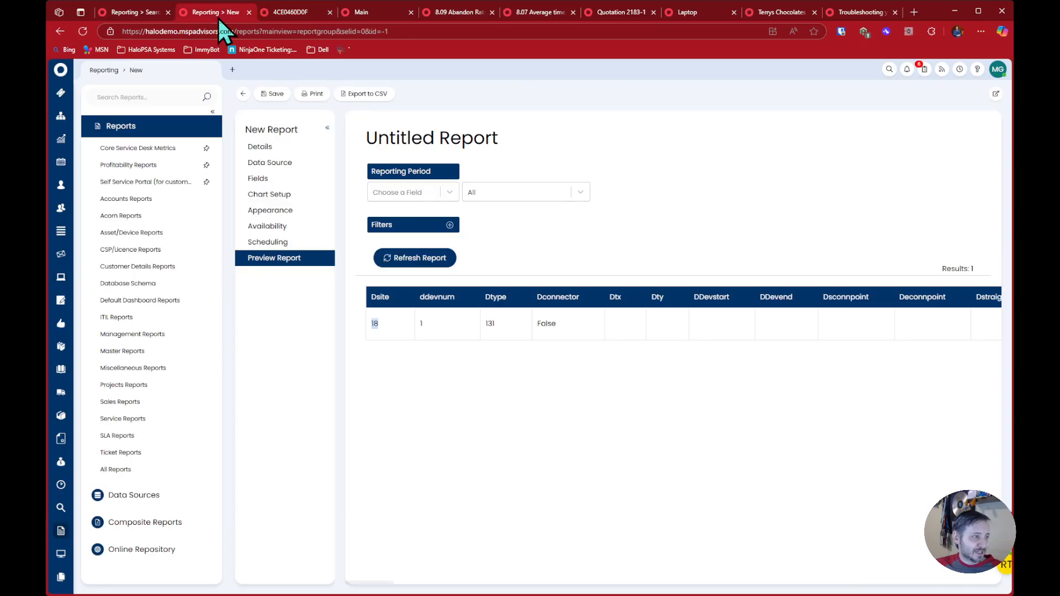
key(ctrl+f)
key(ctrl+v)
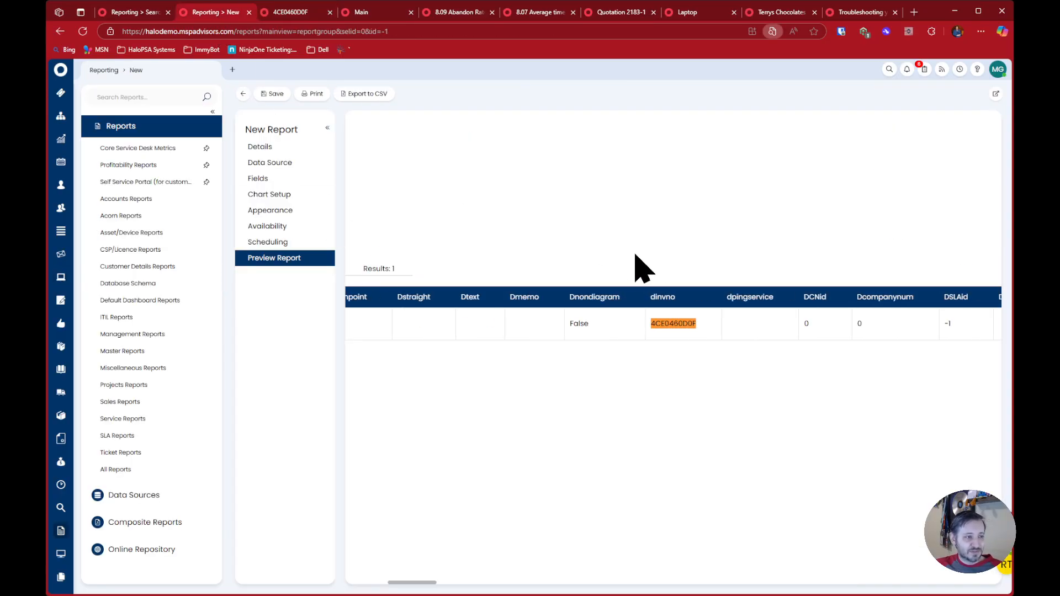
Compare the column holding the asset tag in the report preview with the laptop's asset record
click(715, 234)
mouse_move(668, 322)
mouse_down()
mouse_move(652, 302)
mouse_move(654, 311)
mouse_up()
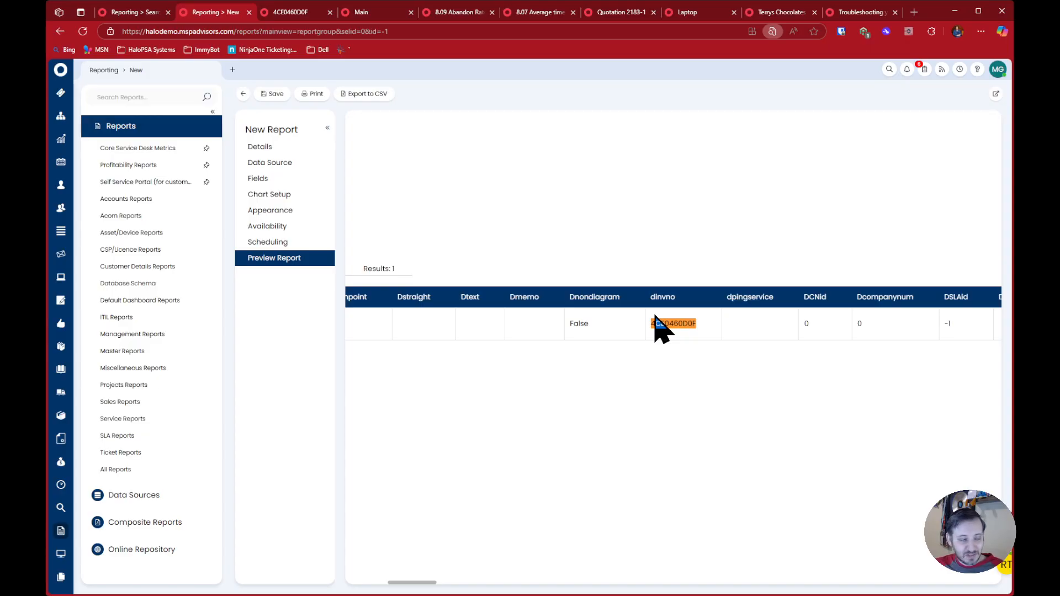
click(601, 281)
click(293, 13)
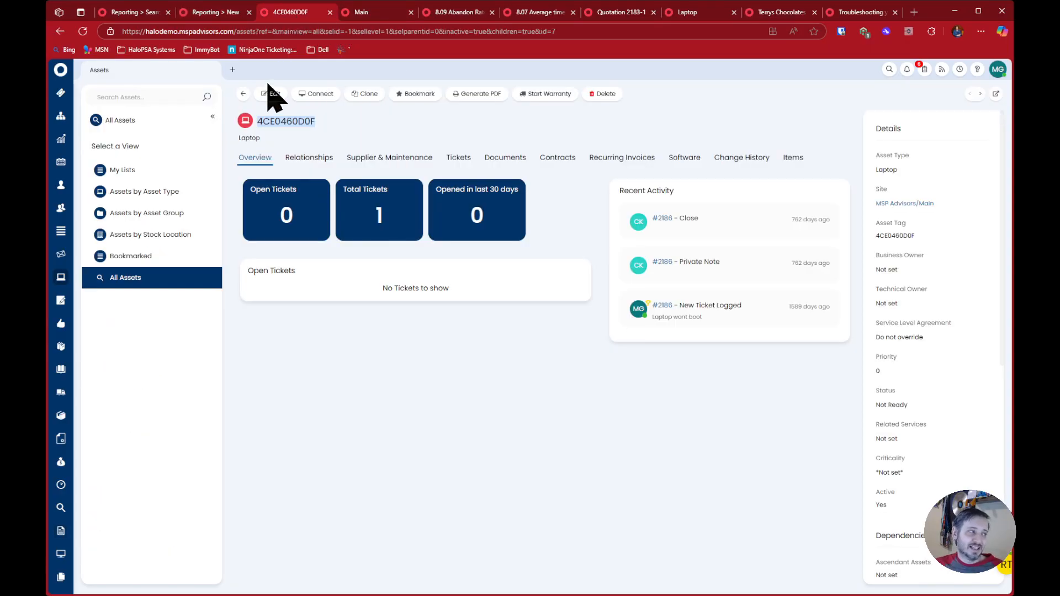
click(220, 15)
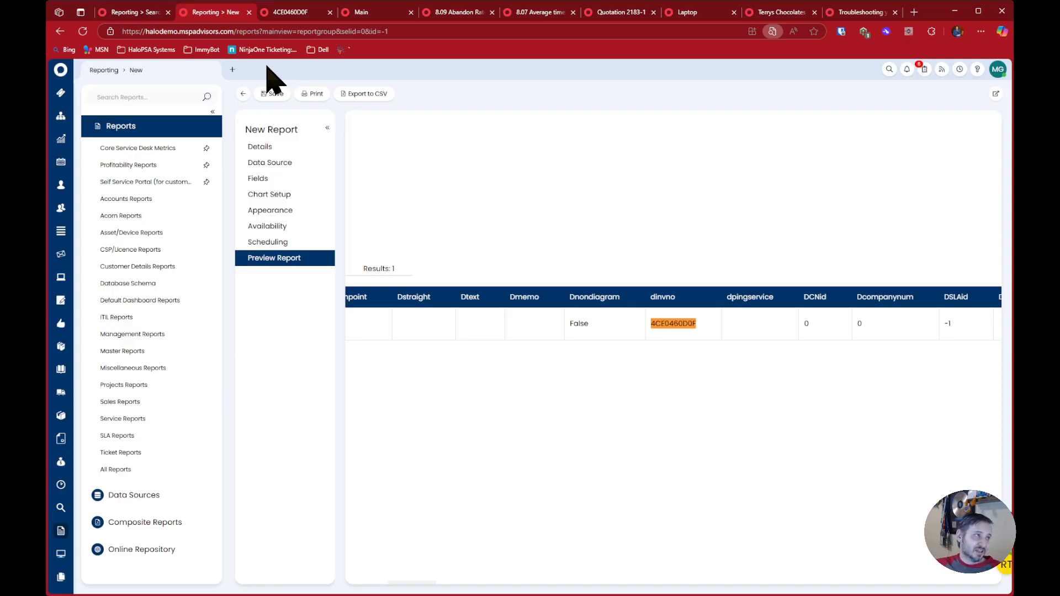
click(286, 12)
click(205, 13)
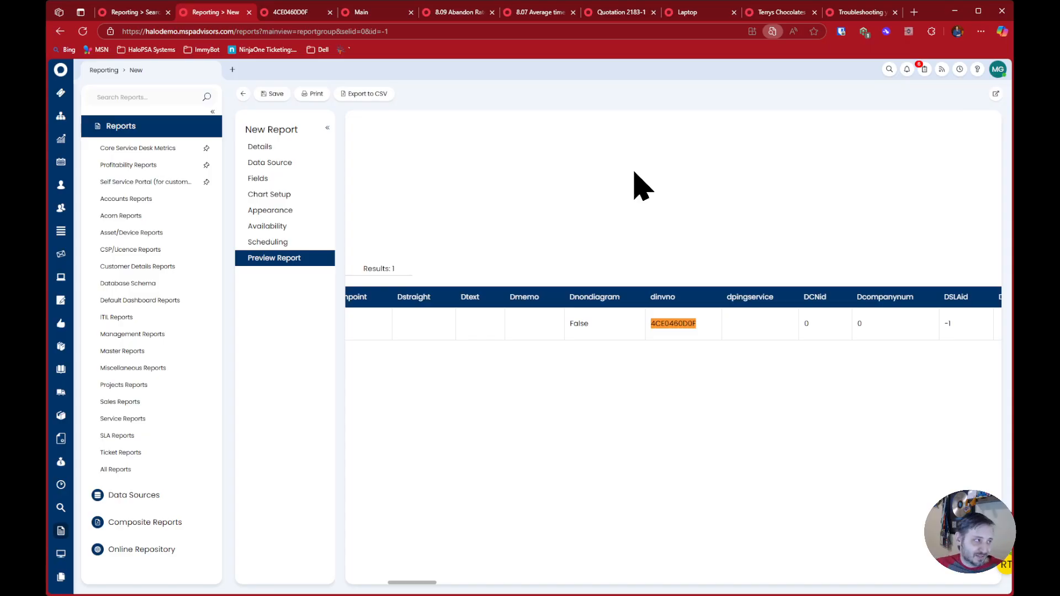
Open Help Desk ticket 2354, Testing Ticket 2, and link it to ticket 2352, Standard Project
click(60, 93)
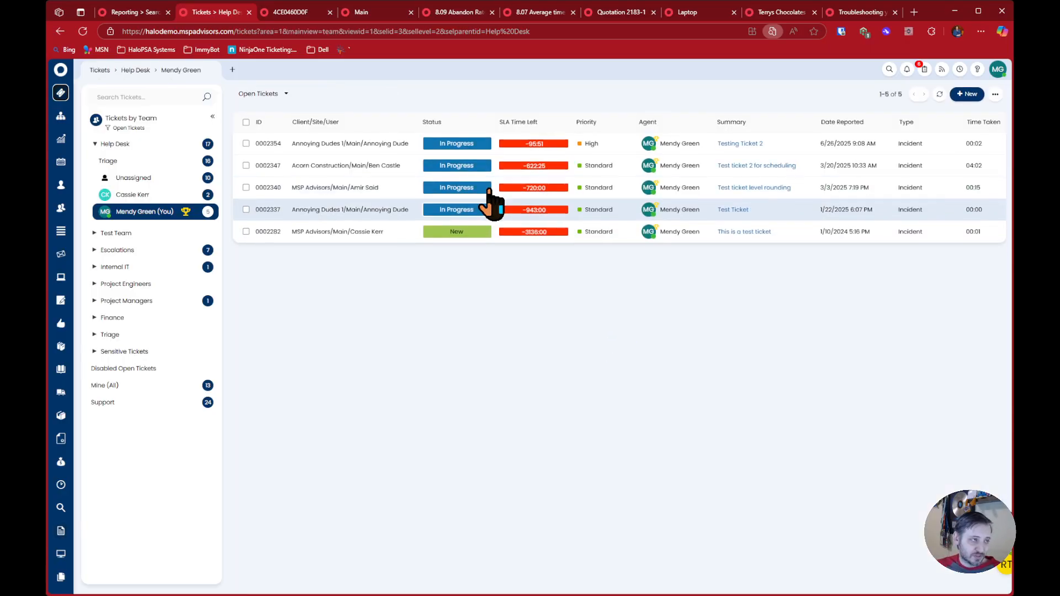
click(359, 146)
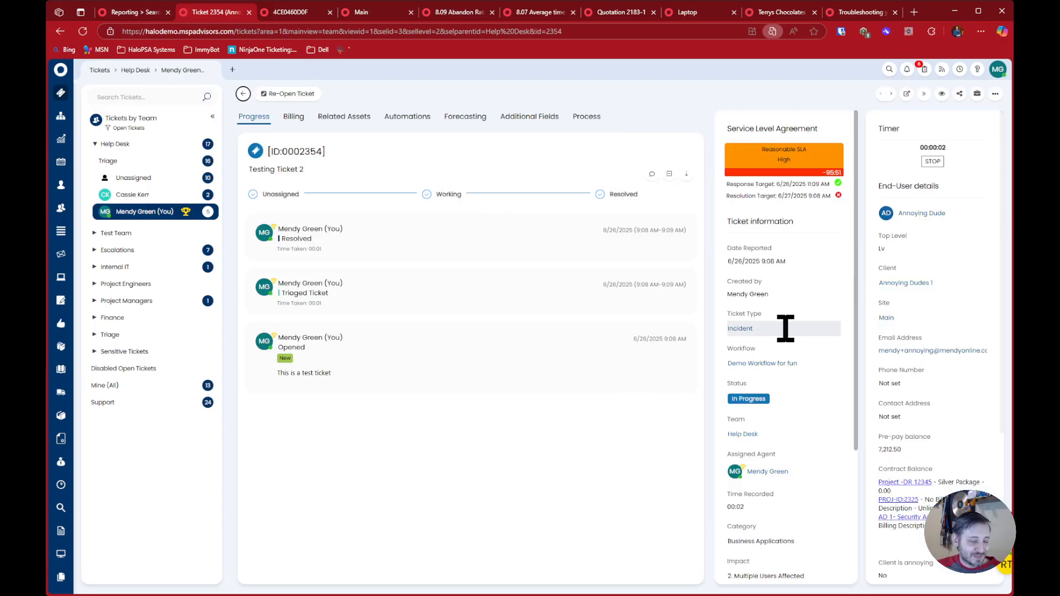
scroll(786, 331, down, 3)
scroll(787, 355, up, 3)
click(995, 93)
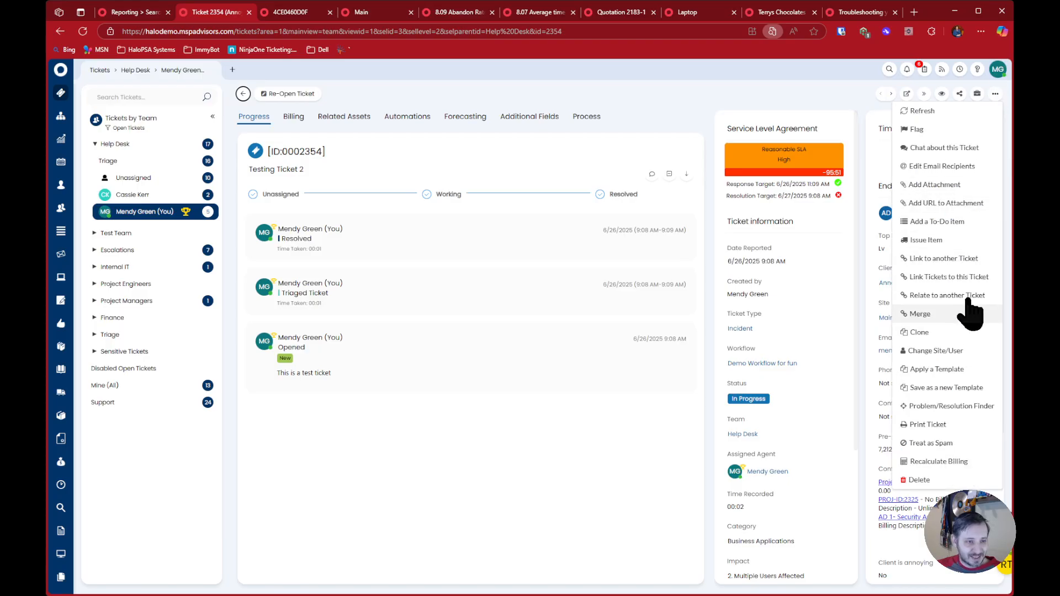
click(973, 260)
click(381, 274)
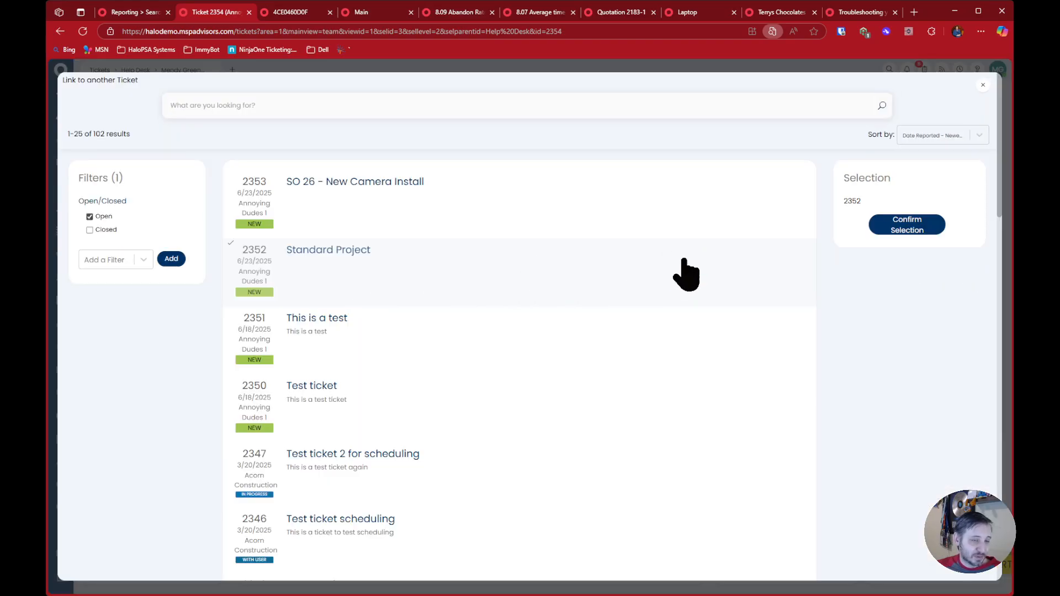
click(907, 225)
Examine the Parent ID field in the ticket information and copy the ticket's own ID
drag(732, 248, 796, 273)
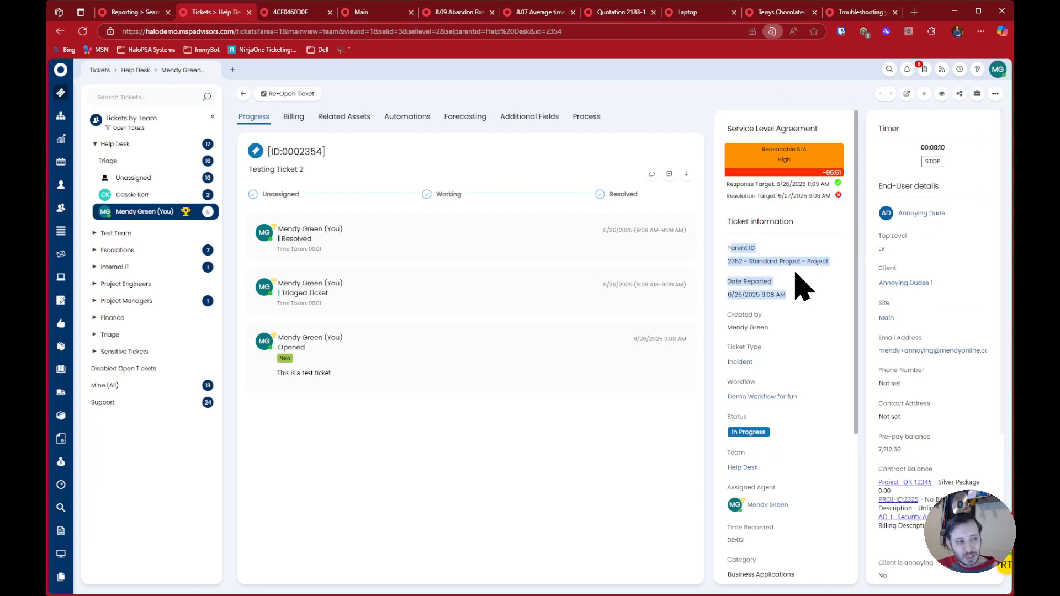
click(804, 286)
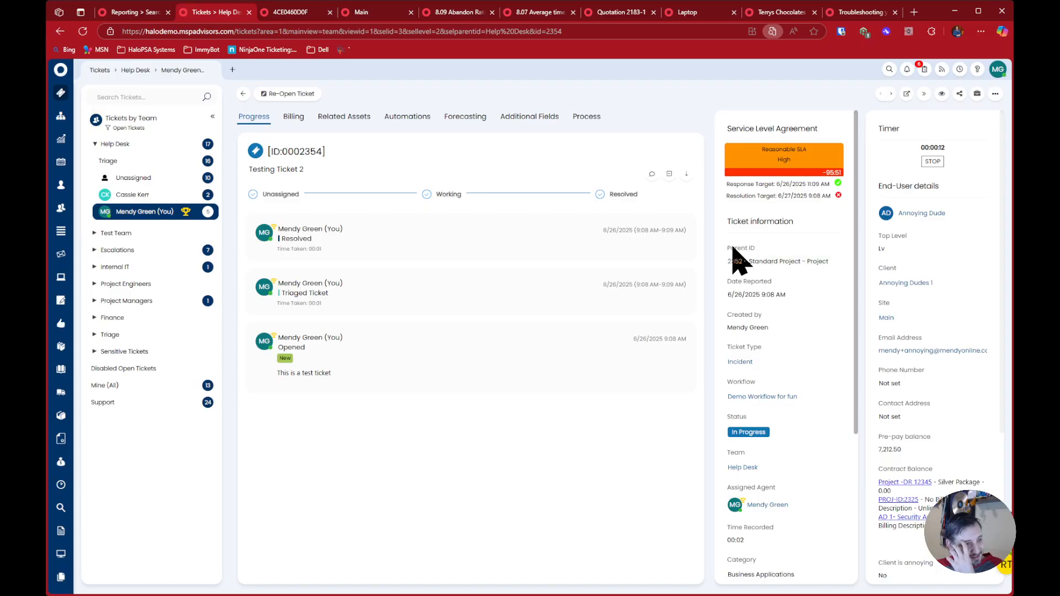
drag(769, 248, 726, 248)
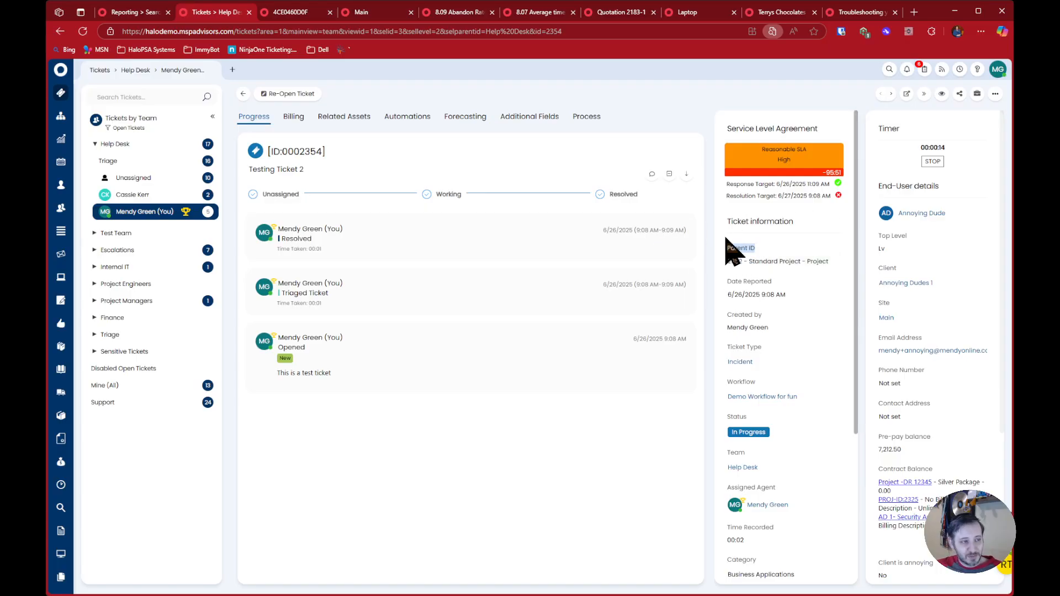
double_click(311, 151)
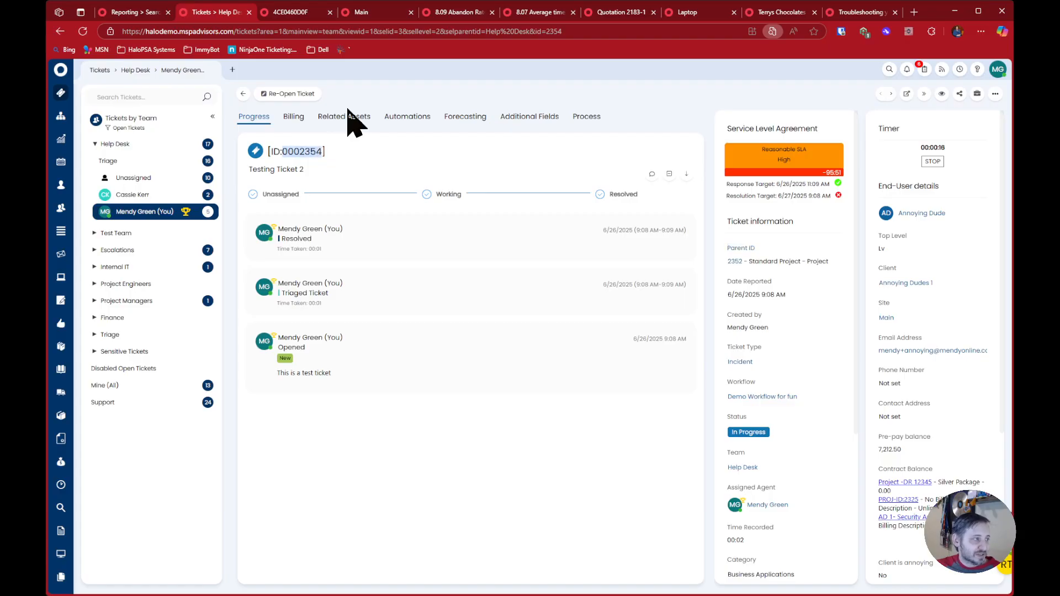
Start a new report in place of the Database Tables & Cols report, with a custom SQL query as its data source
click(148, 12)
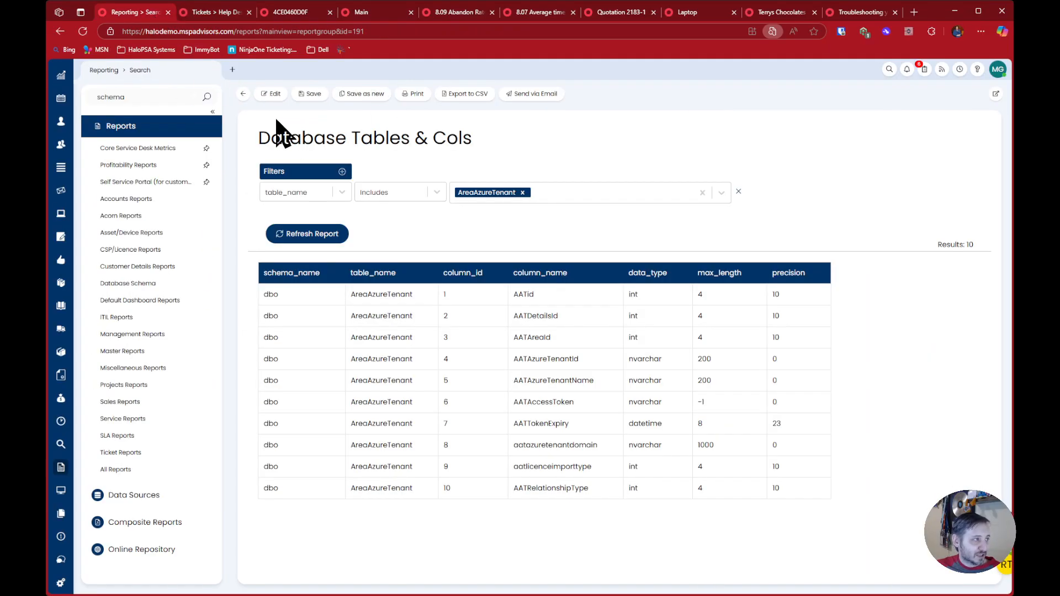
click(105, 70)
click(964, 94)
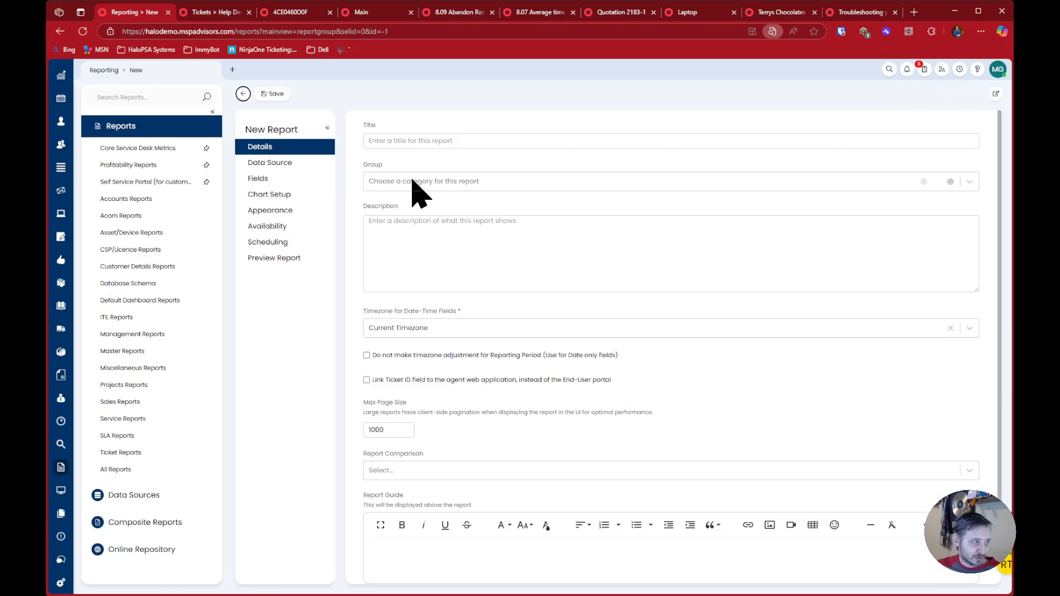
click(300, 163)
text(sq)
key(Return)
Enter the query "select * from faults where faultid = 0002354" and load the report preview
text(select *f)
key(BackSpace)
text(from faults where faultid = 0002354)
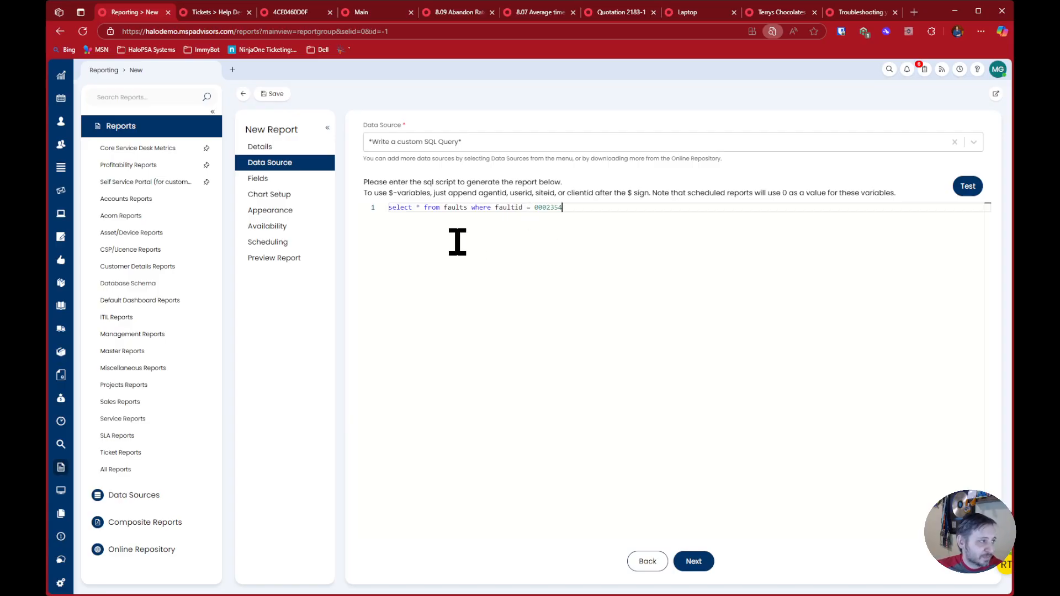
click(320, 258)
click(423, 257)
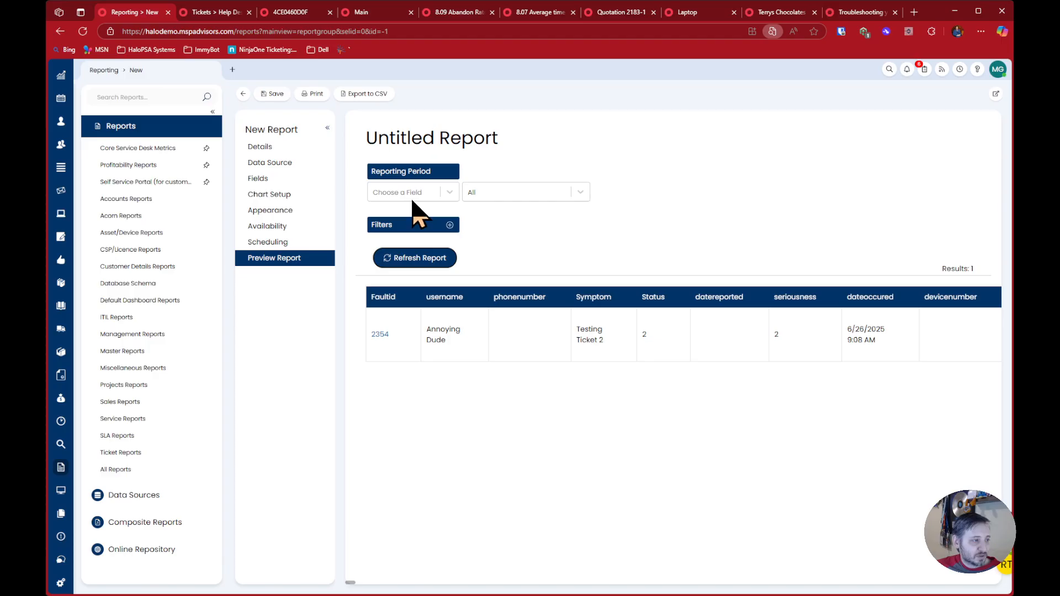
Search the new report's list of available fields for "parent"
click(310, 178)
click(970, 159)
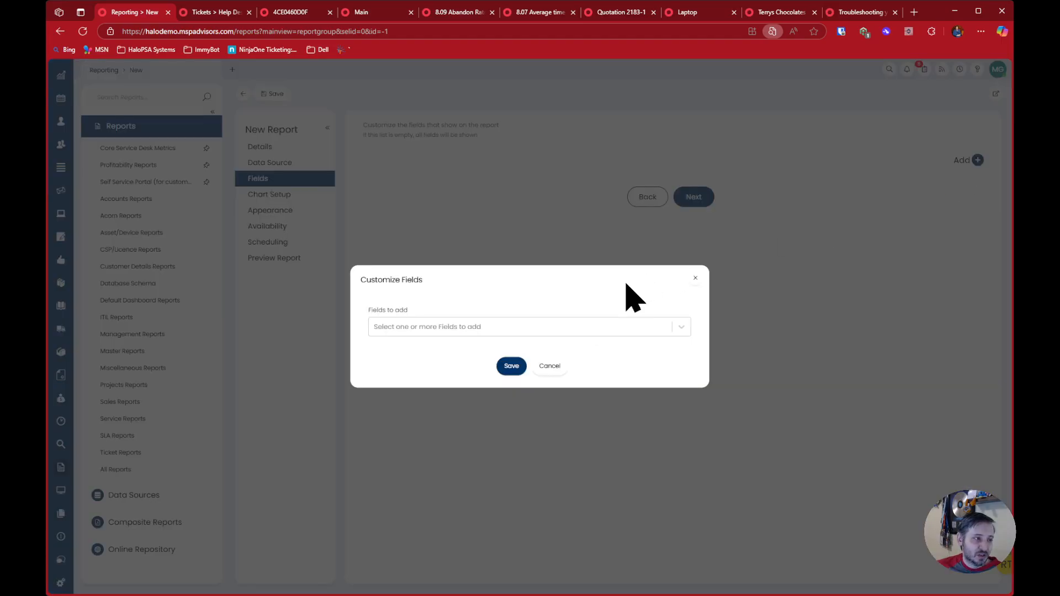
click(613, 328)
text(parent)
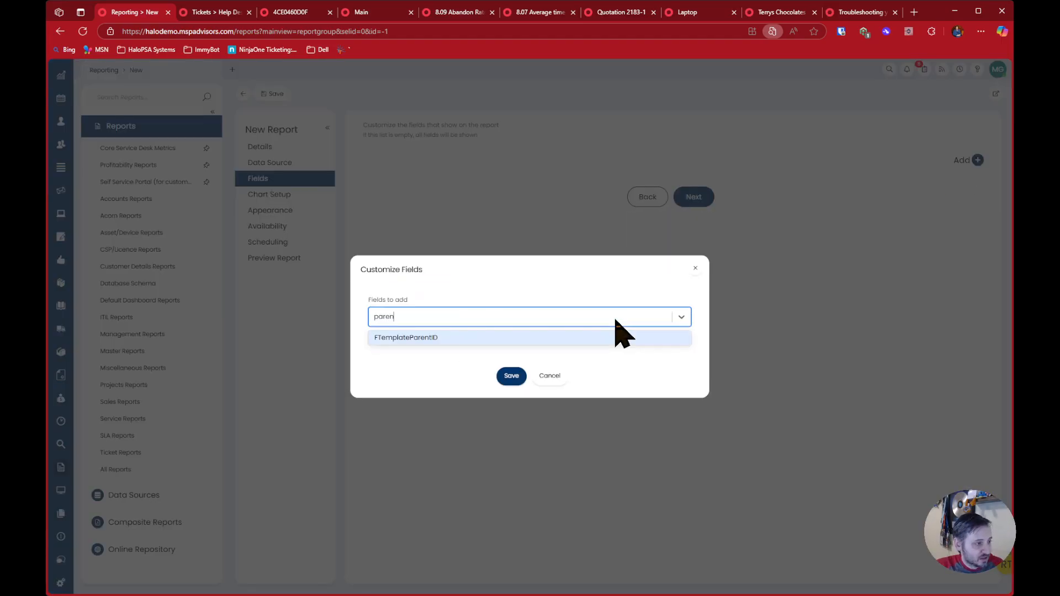
Search the available fields for "child" instead, cancel without adding any field, and return to the report preview
key(BackSpace)
key(BackSpace)
key(BackSpace)
key(BackSpace)
key(BackSpace)
key(BackSpace)
text(child)
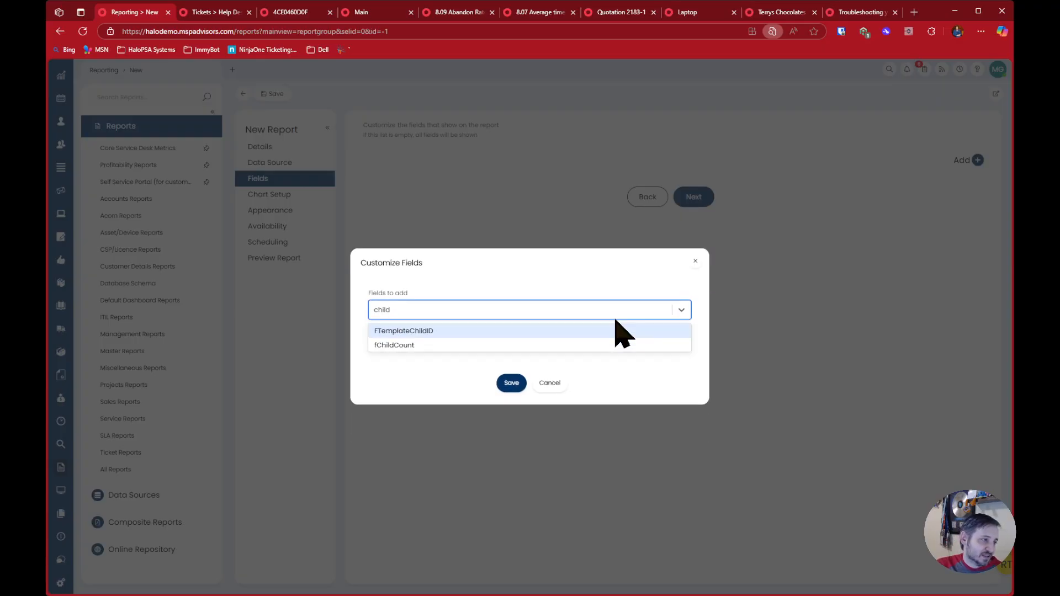
key(BackSpace)
key(BackSpace)
key(BackSpace)
key(BackSpace)
key(BackSpace)
click(601, 277)
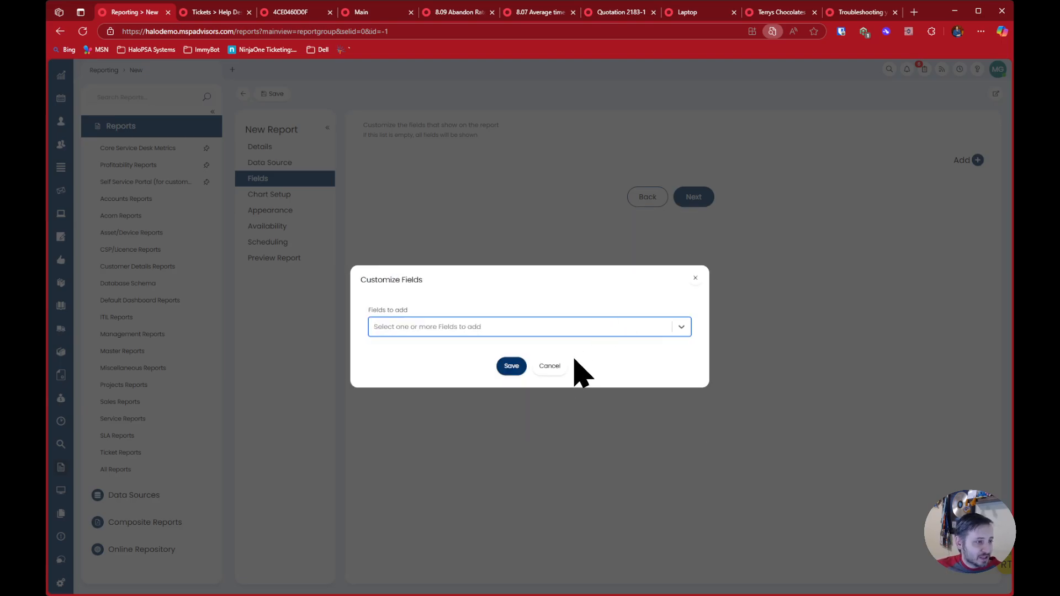
click(551, 366)
click(332, 258)
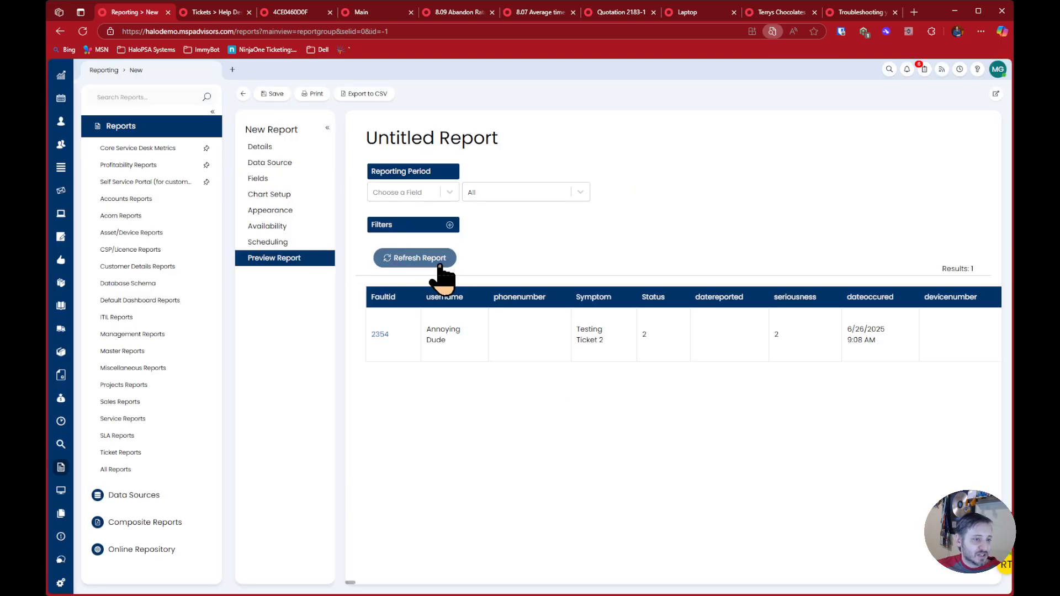
Check the Parent ID on ticket 2354 and find the value 2352 in the report preview's results
click(235, 12)
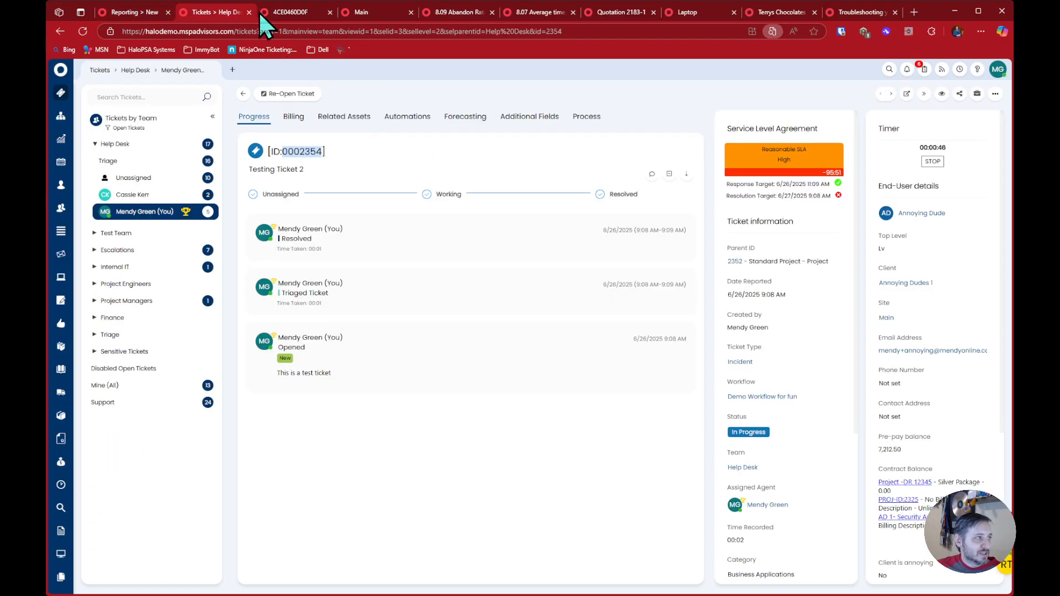
click(293, 12)
click(229, 17)
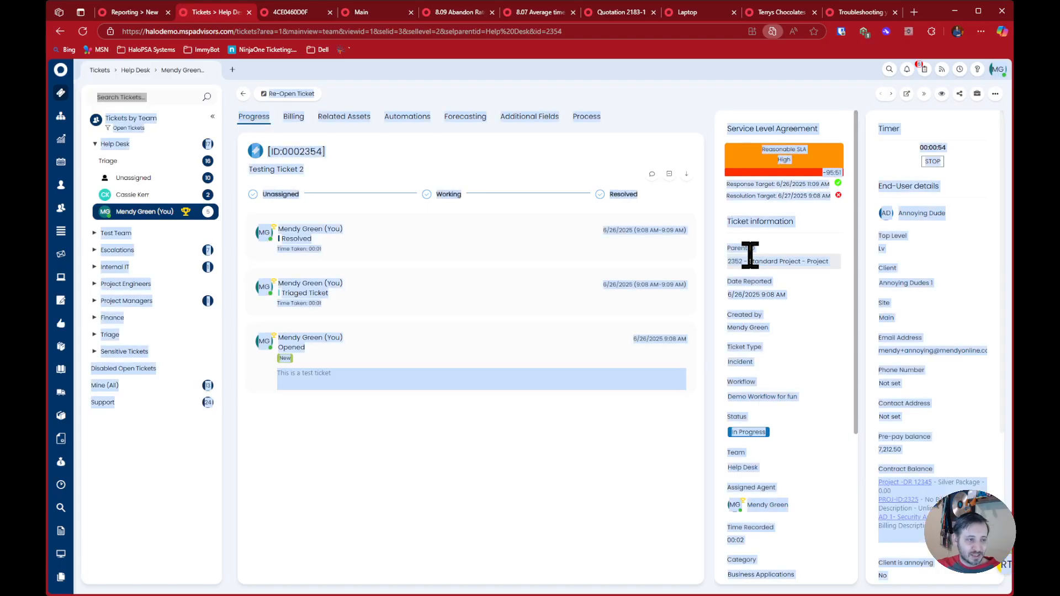
click(750, 257)
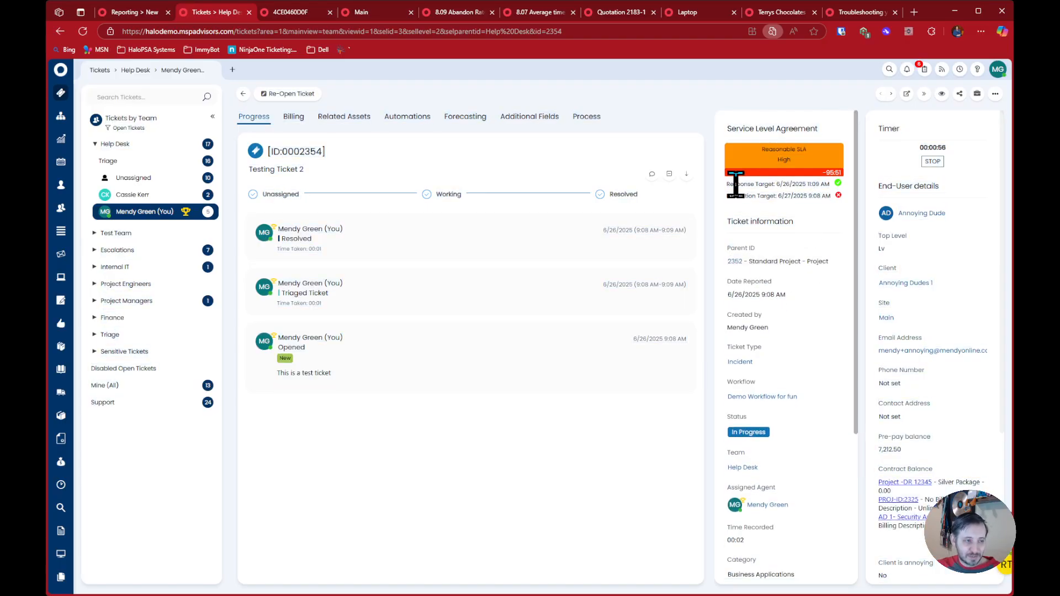
click(132, 15)
key(Return)
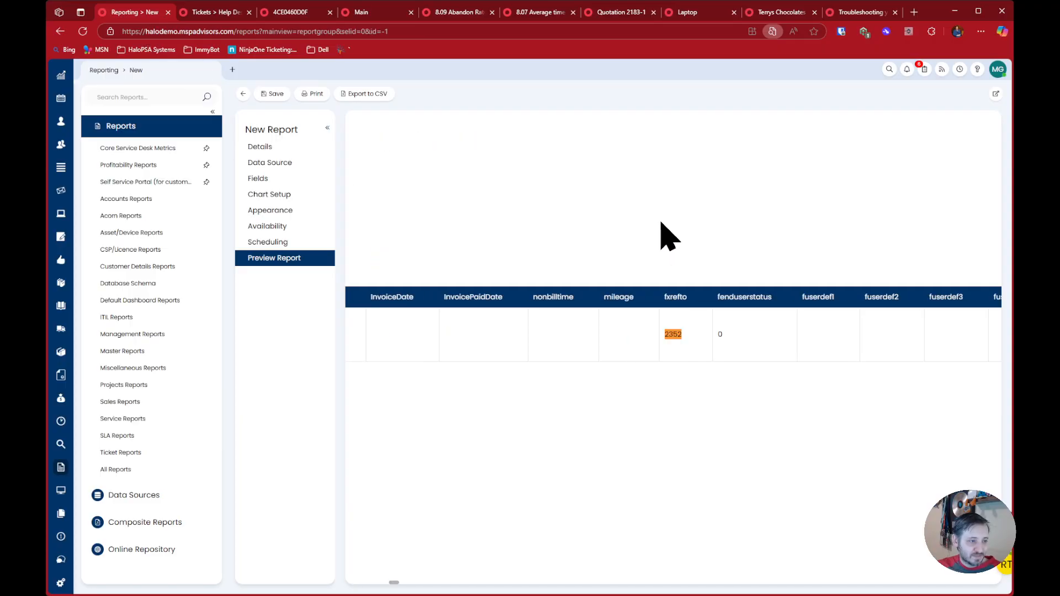